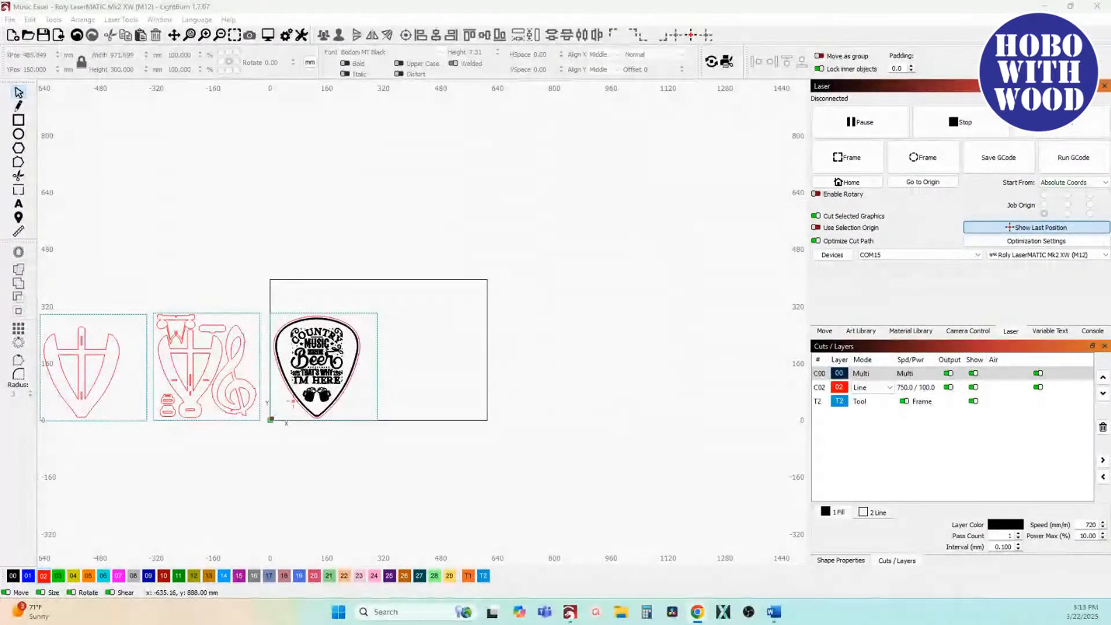
Step: Move the guitar-pick sheet with the country music artwork out of the work area, above the easel and treble clef parts sheet
left_click_drag(210, 367, 388, 350)
left_click_drag(283, 243, 440, 220)
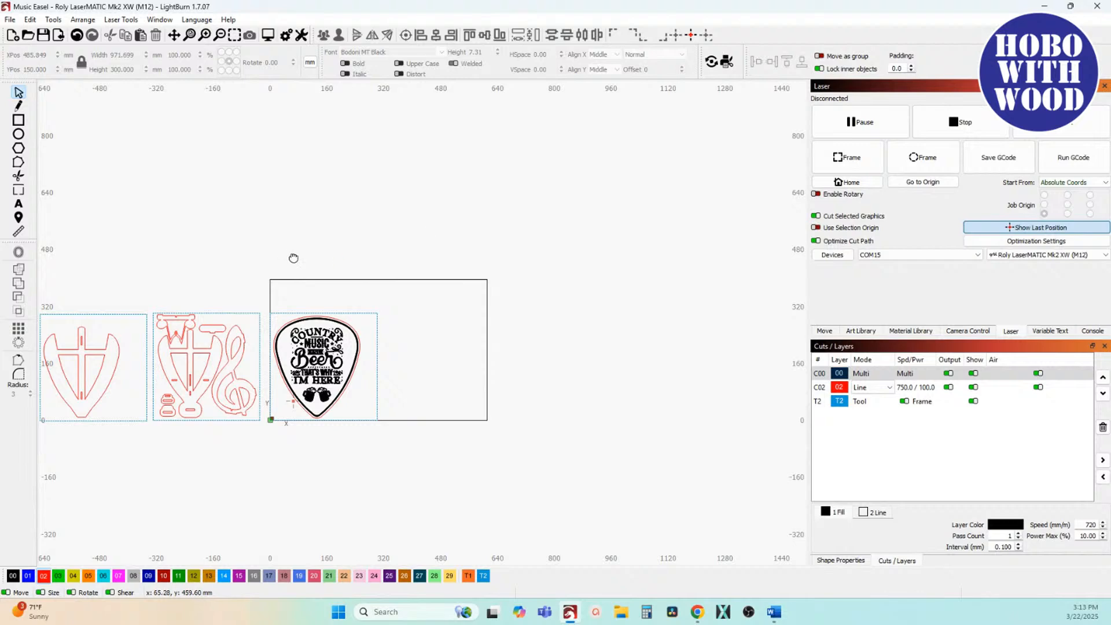
left_click_drag(293, 256, 485, 220)
scroll(436, 269, "up", 4)
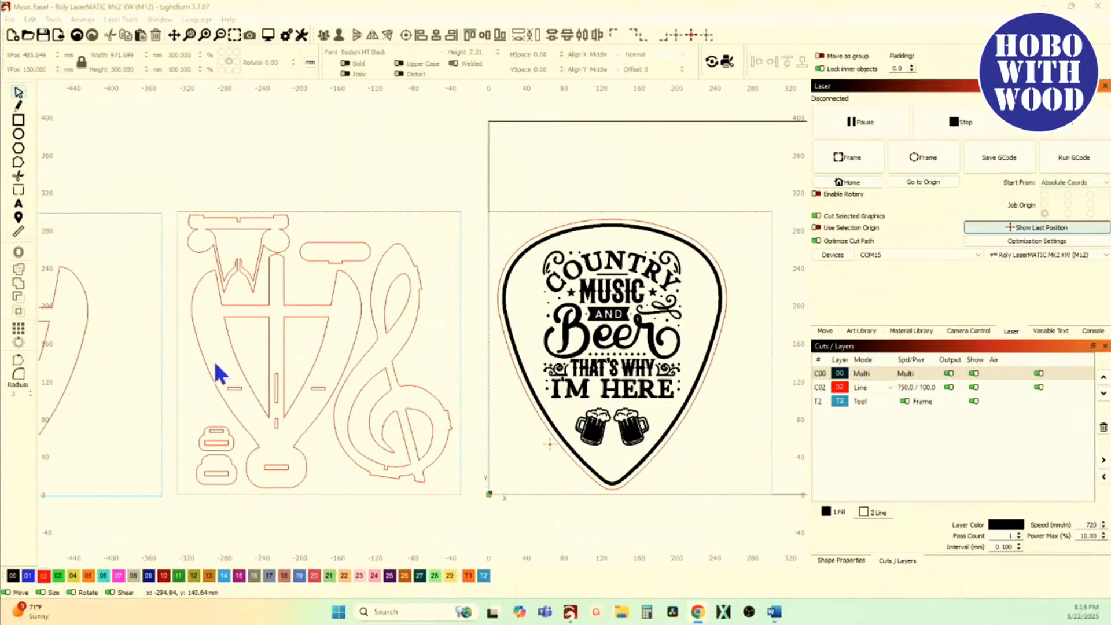
scroll(215, 340, "down", 2)
left_click_drag(373, 255, 600, 487)
left_click_drag(469, 352, 279, 171)
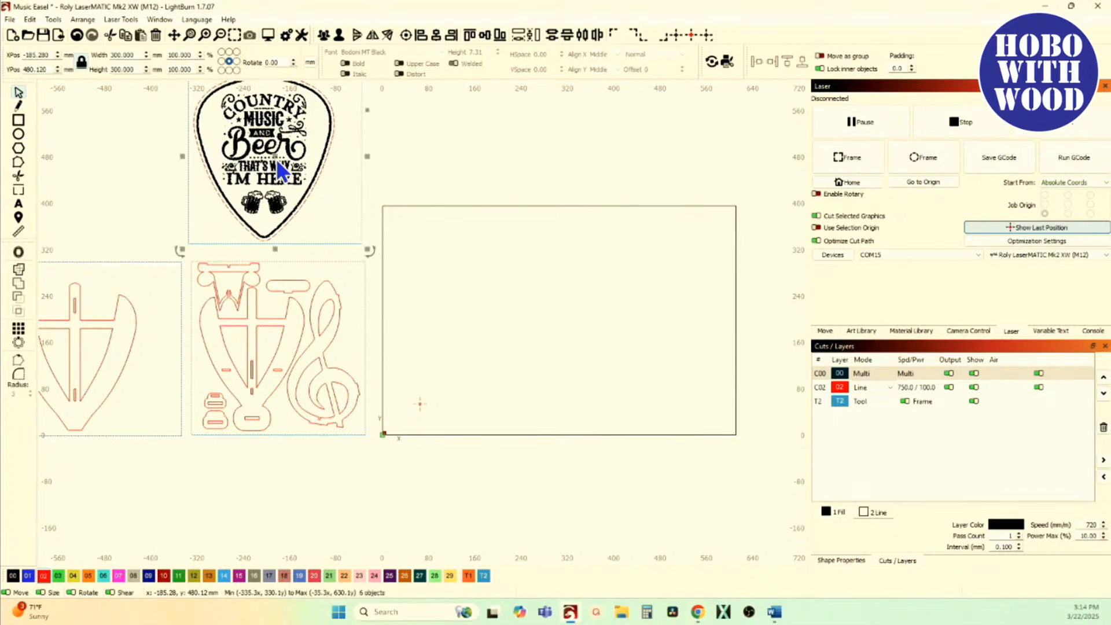
left_click(169, 210)
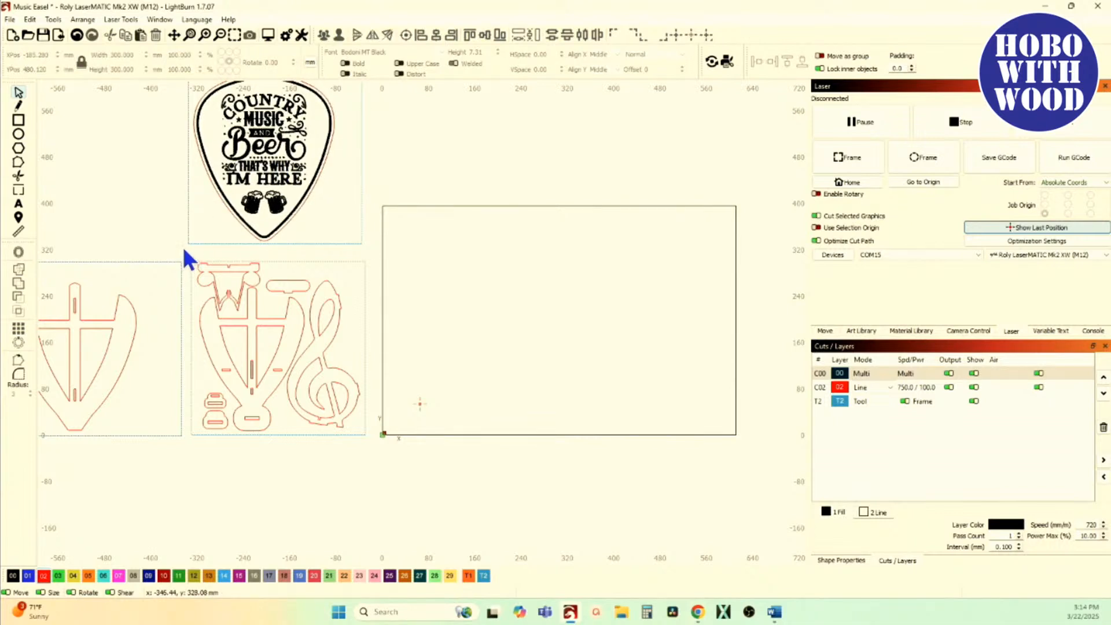
Step: Move the parts sheet with the easel and treble clef into the work area, centred at about X 171, Y 178 mm
left_click_drag(180, 242, 407, 502)
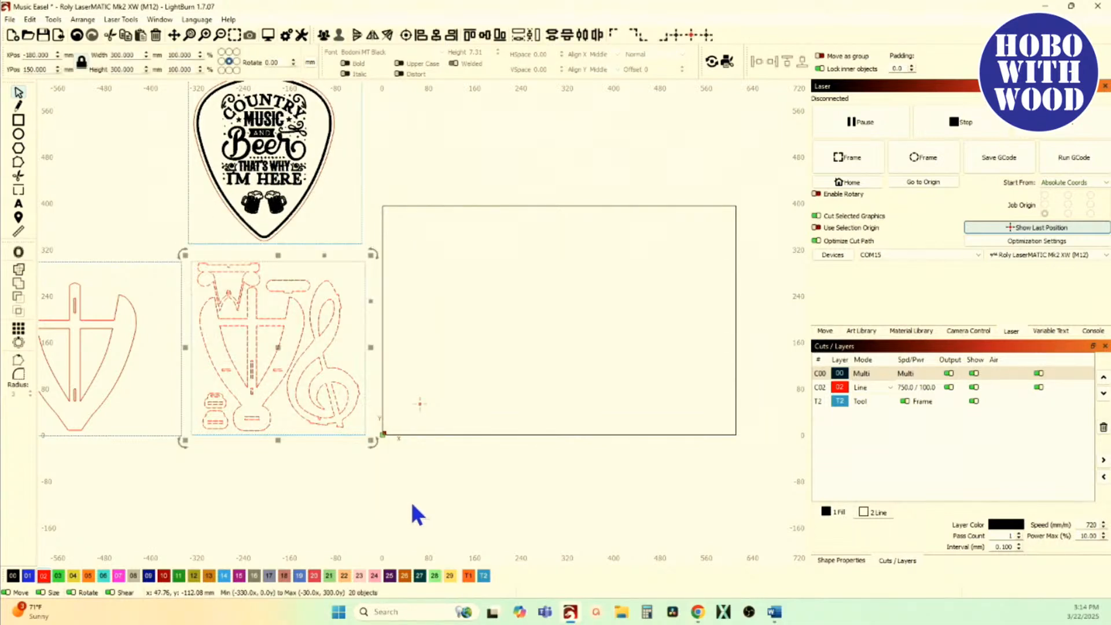
left_click_drag(278, 348, 482, 332)
scroll(526, 414, "up", 5)
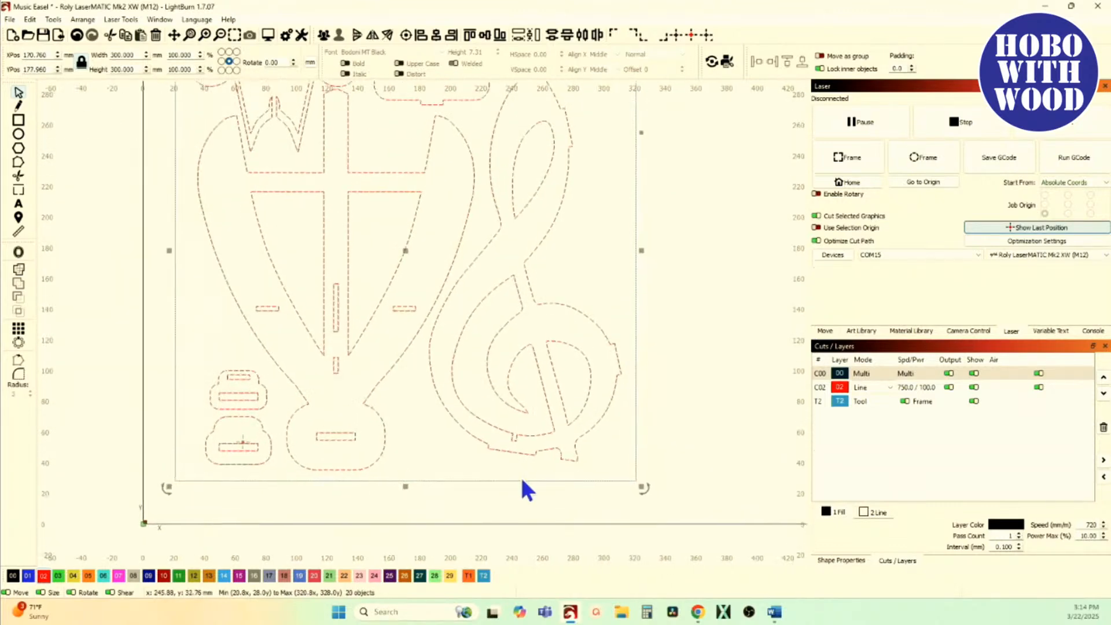
scroll(393, 393, "up", 3)
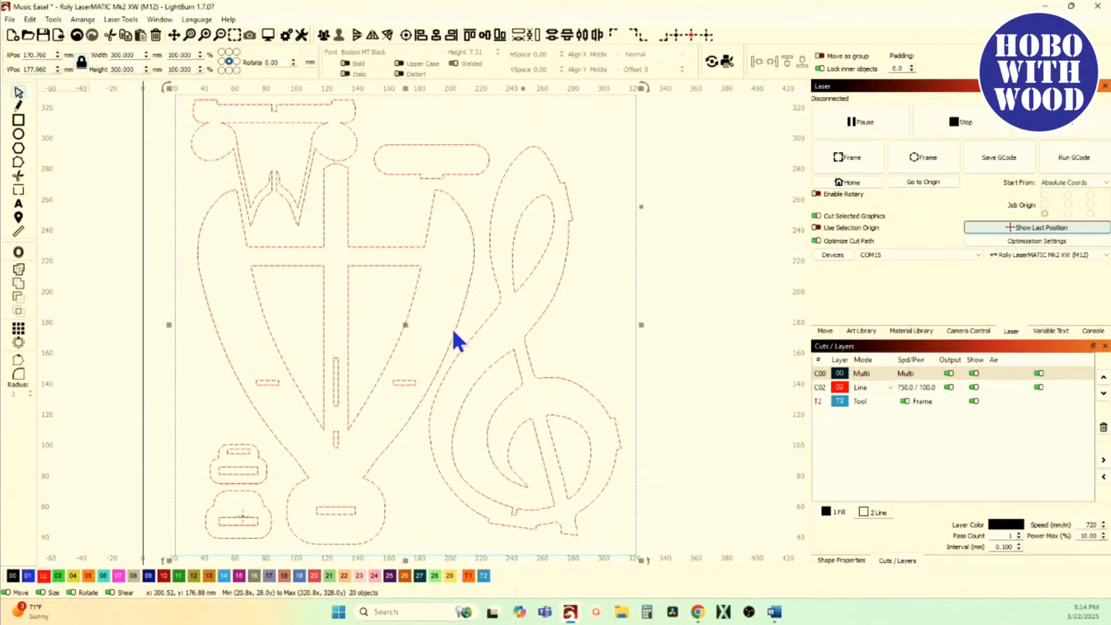
scroll(459, 273, "up", 5)
scroll(454, 260, "down", 2)
scroll(427, 360, "up", 4)
scroll(432, 301, "down", 5)
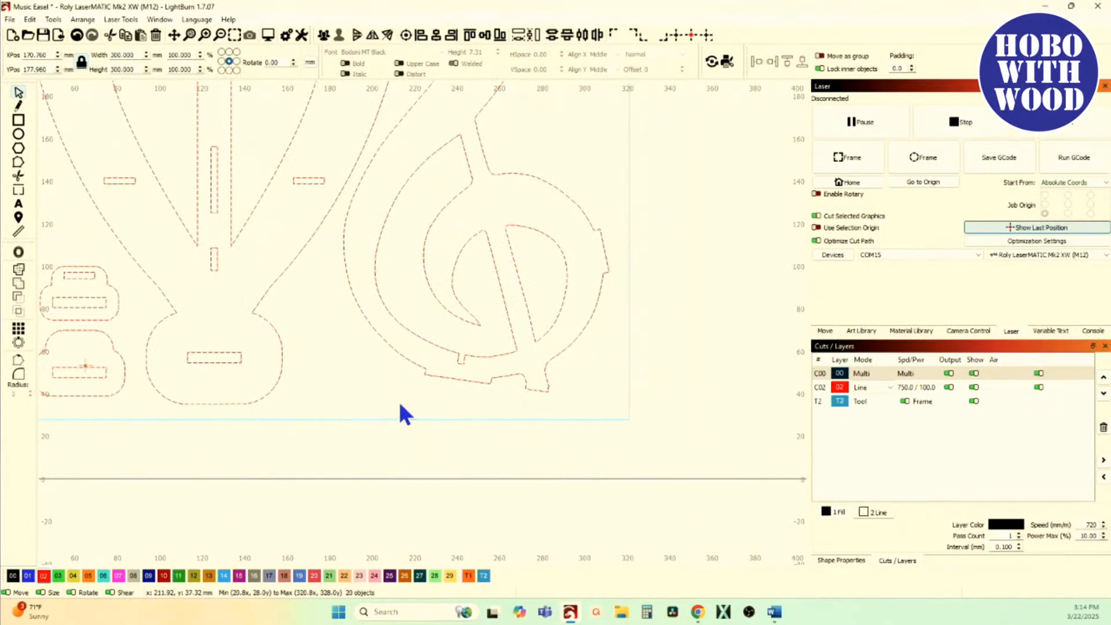
left_click(405, 414)
scroll(406, 419, "down", 4)
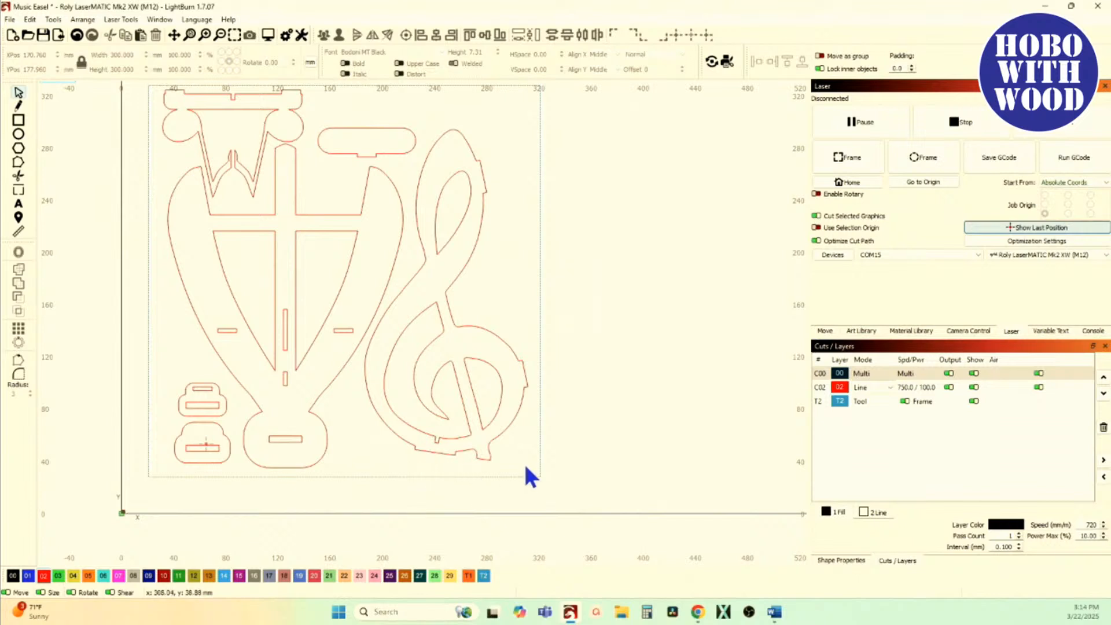
Step: Group the shapes that make up the treble clef
left_click_drag(517, 458, 418, 239)
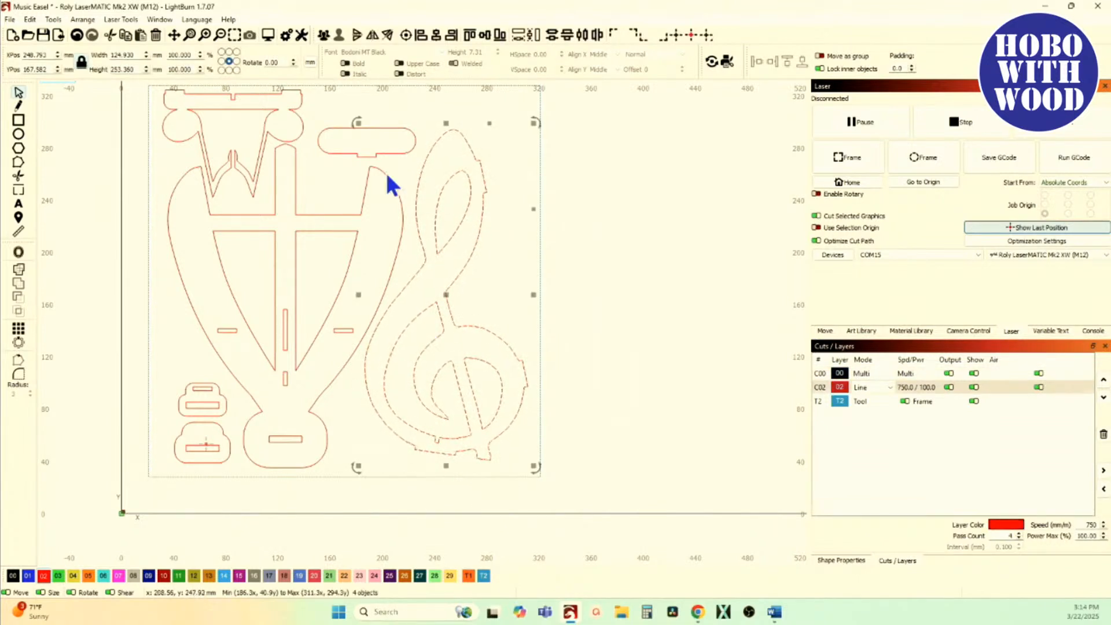
left_click(324, 35)
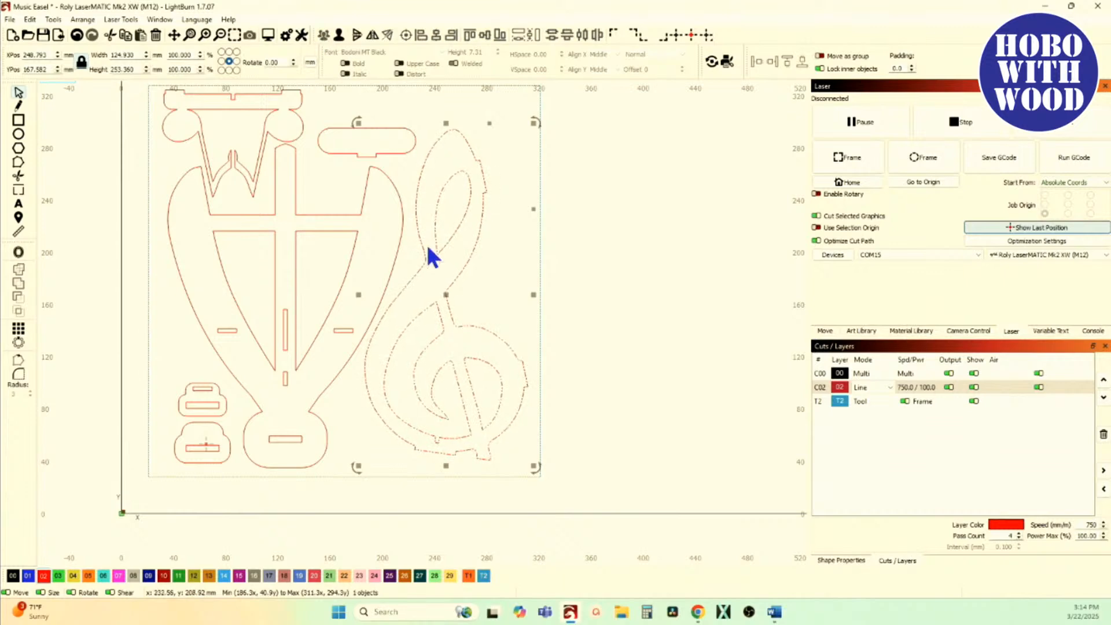
scroll(432, 237, "up", 10)
scroll(434, 276, "down", 10)
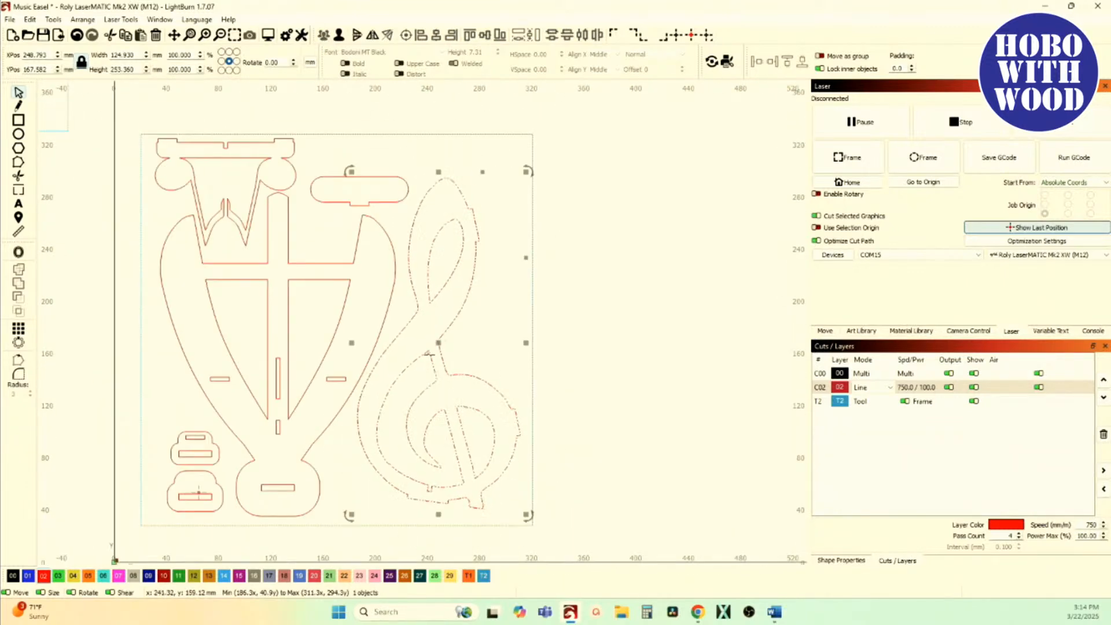
scroll(434, 382, "down", 2)
Step: Try Resize Slots on the grouped treble clef and cancel it
left_click(52, 23)
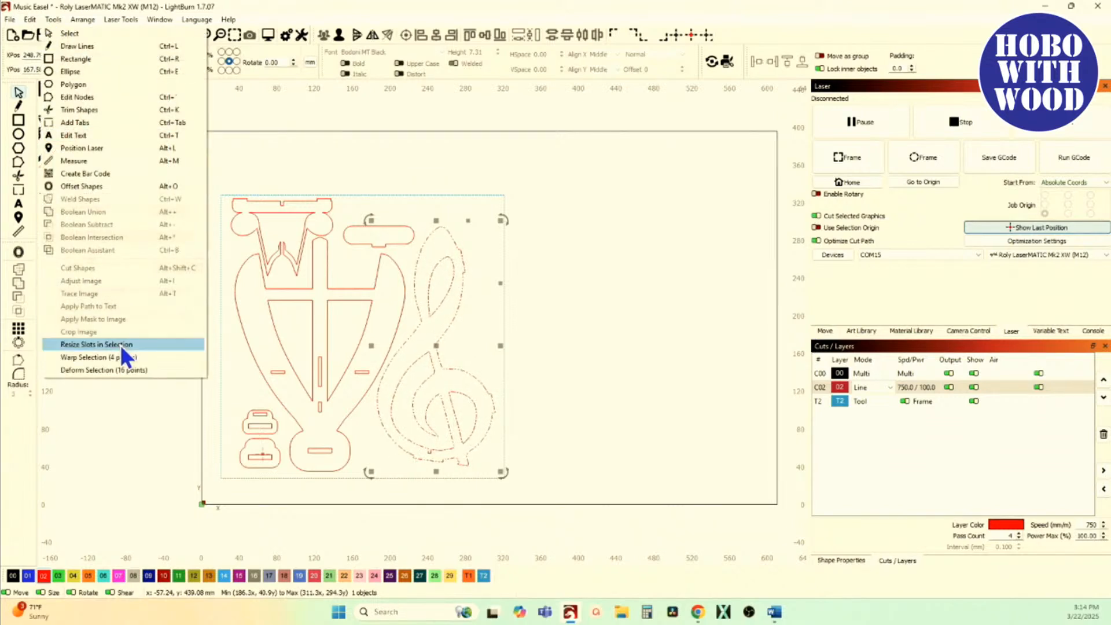
left_click(120, 345)
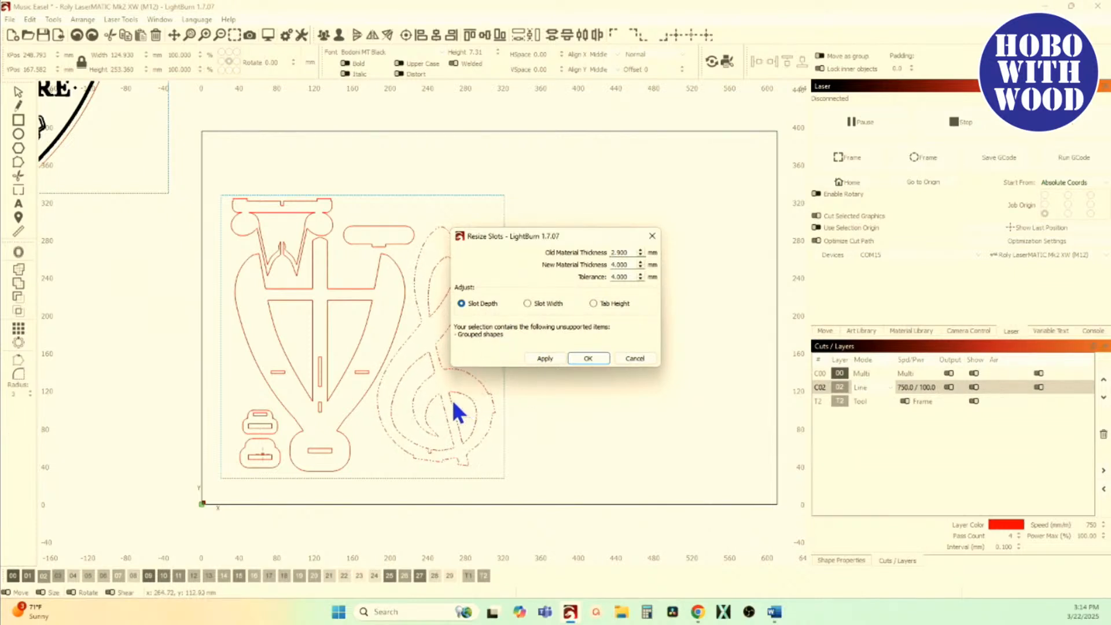
scroll(376, 379, "up", 5)
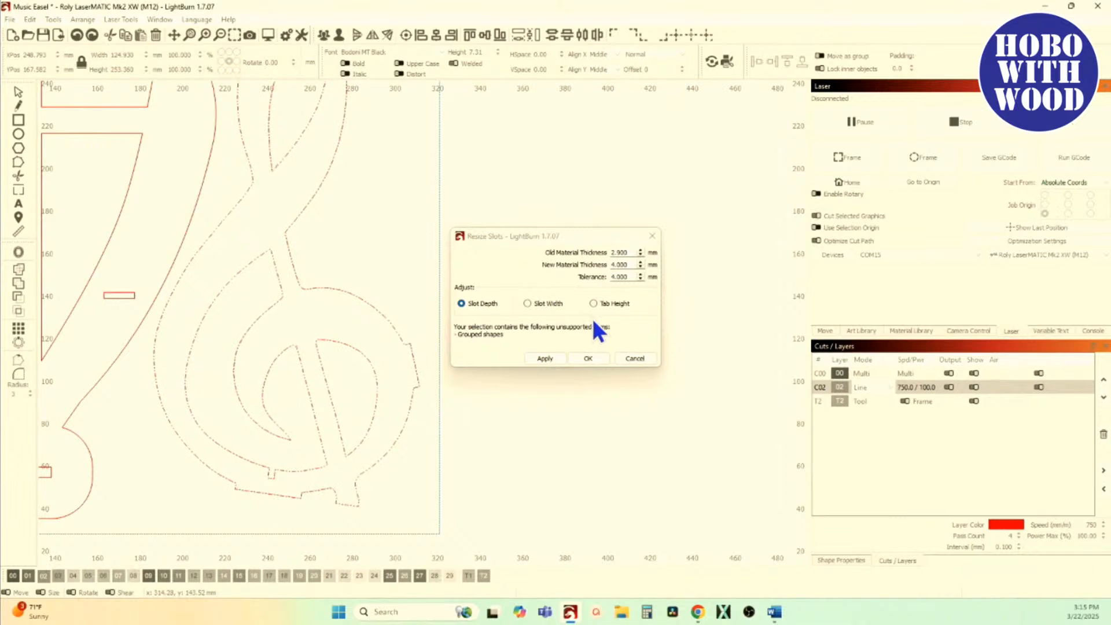
left_click(631, 358)
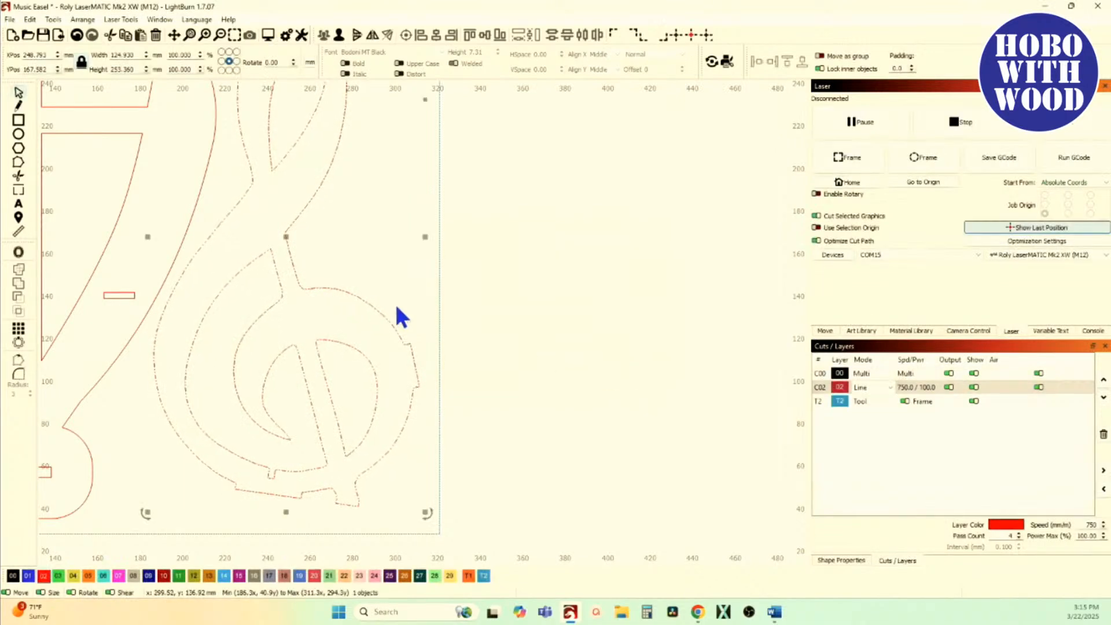
Step: Ungroup the treble clef and clear the selection
left_click(340, 39)
left_click(374, 198)
scroll(371, 232, "down", 2)
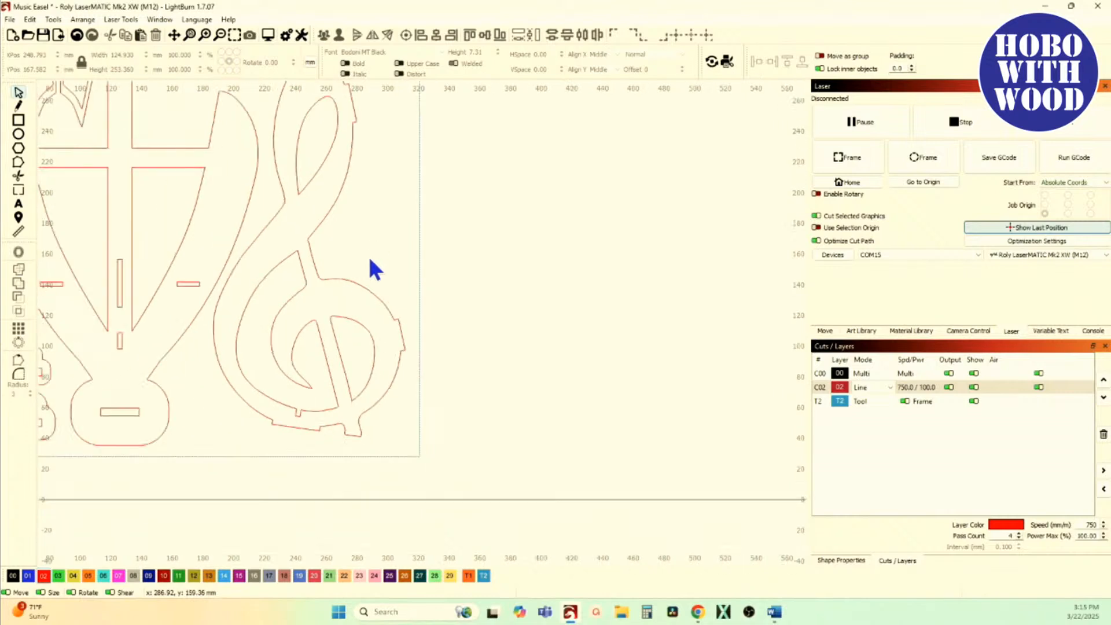
Step: Start Resize Slots on all the ungrouped treble clef shapes, adjusting Tab Height with a tolerance of 0.5 mm
left_click_drag(382, 444, 278, 131)
left_click(56, 18)
left_click(116, 345)
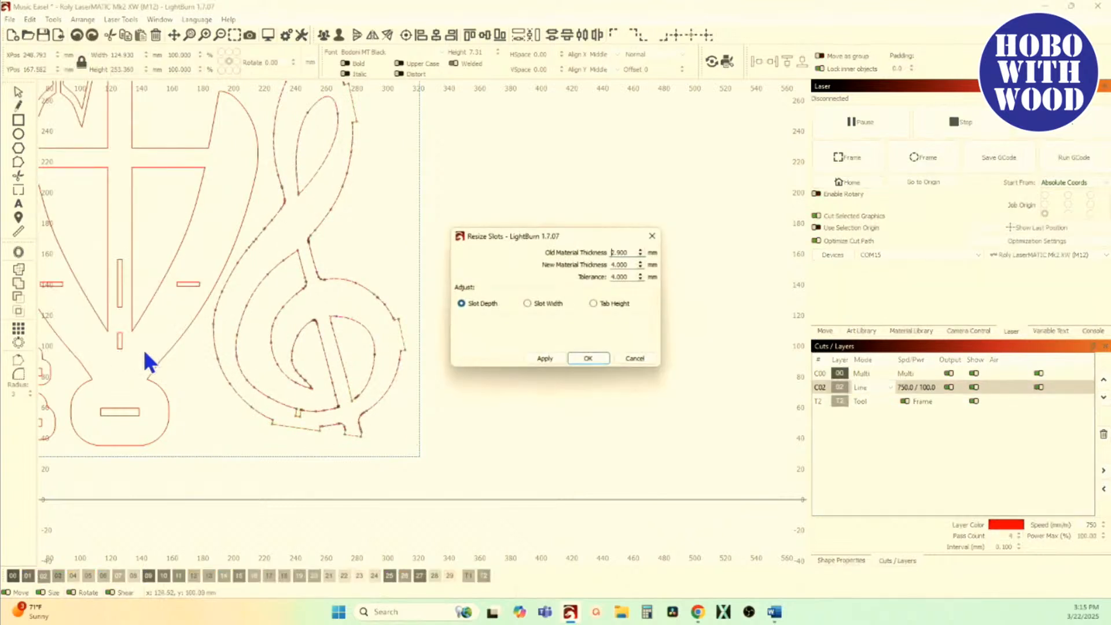
left_click(593, 304)
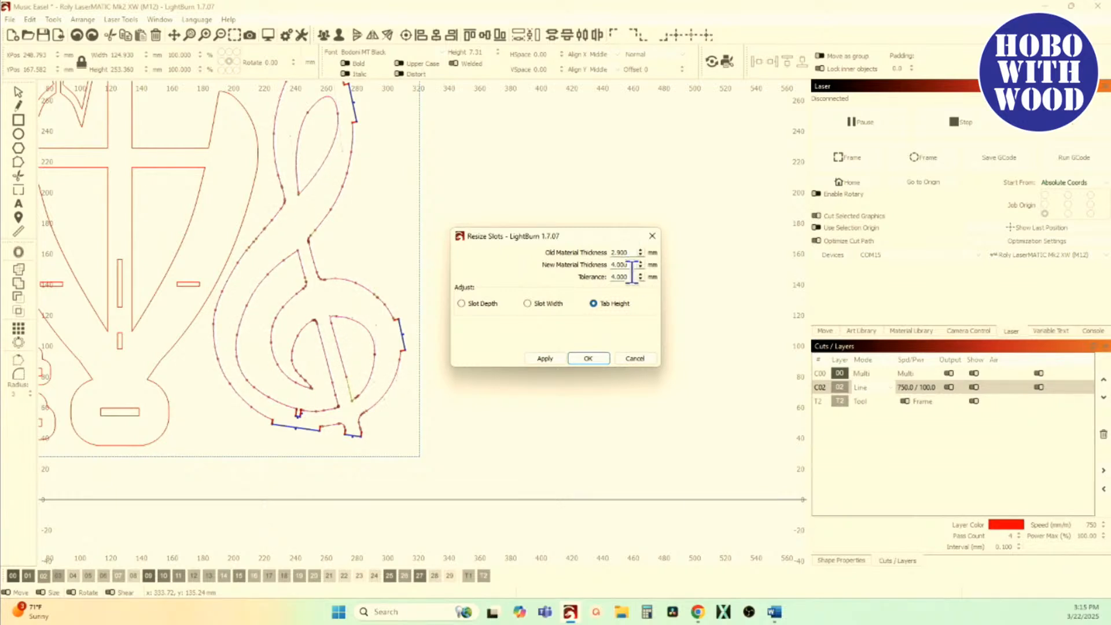
double_click(630, 277)
type("5")
Step: Examine which tabs are highlighted for Tab Height adjustment around the treble clef's outer edge and base
left_click_drag(404, 243, 350, 355)
scroll(301, 238, "up", 6)
left_click_drag(301, 210, 268, 287)
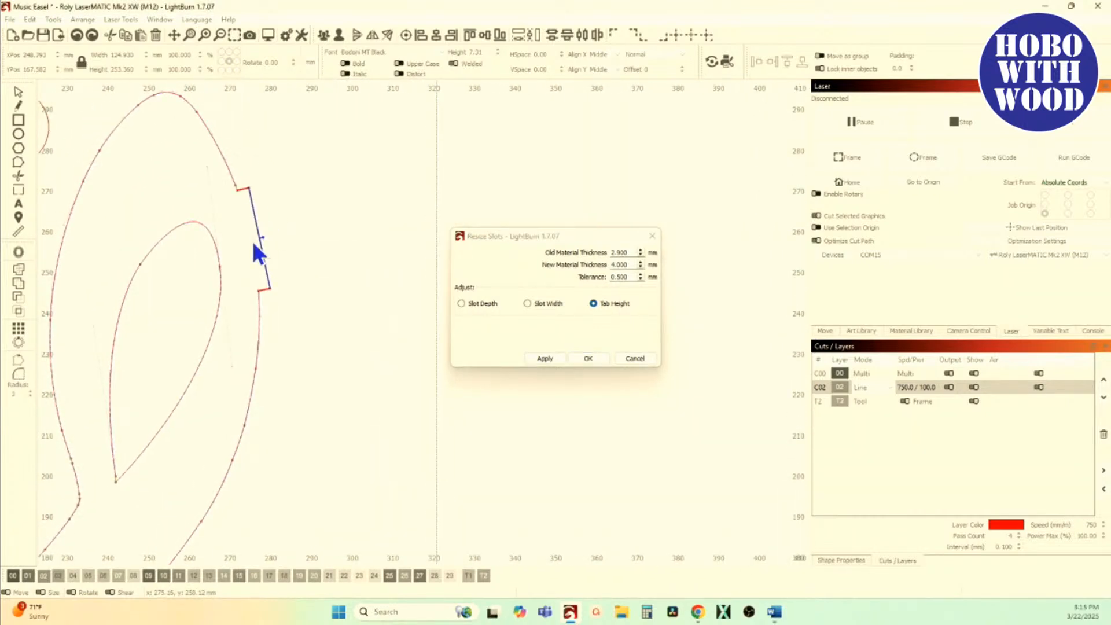
left_click_drag(288, 340, 270, 275)
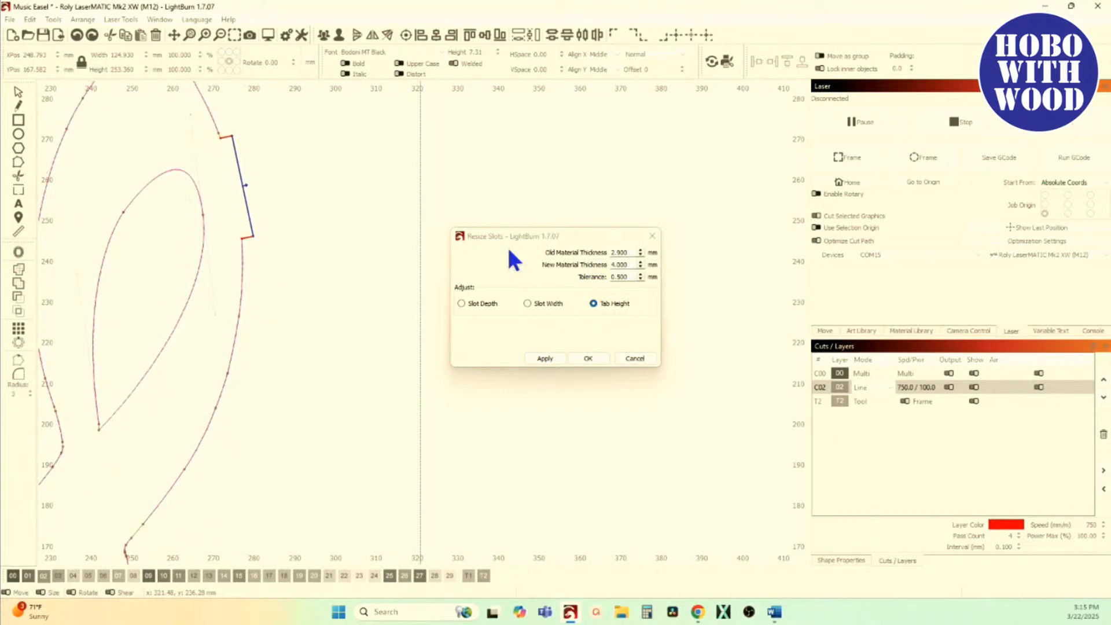
scroll(270, 225, "down", 3)
scroll(347, 317, "up", 5)
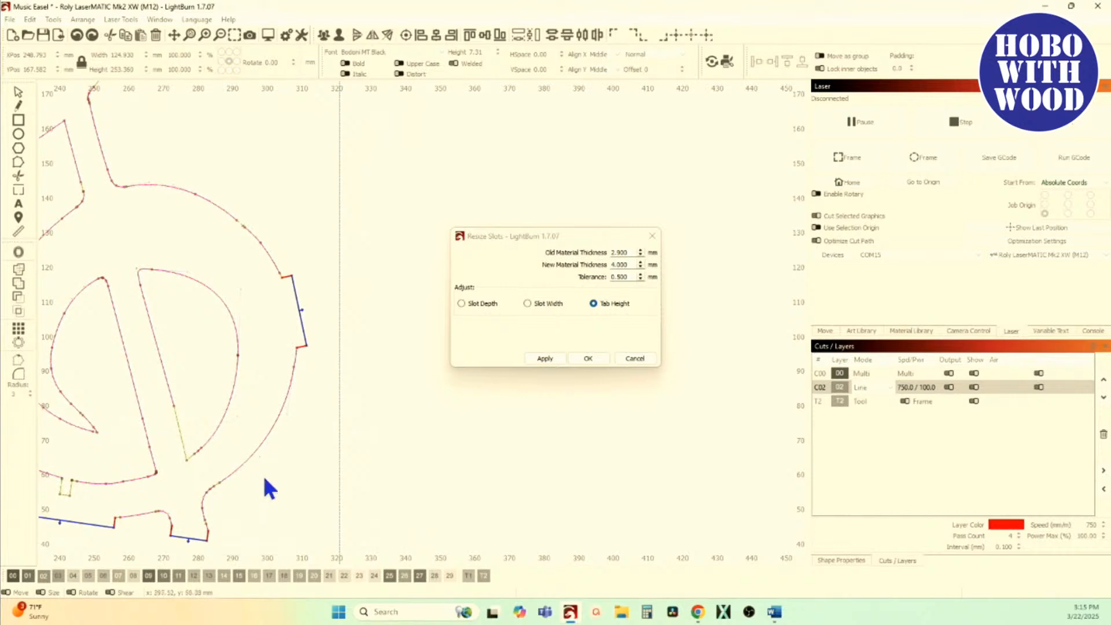
left_click_drag(170, 523, 296, 407)
scroll(275, 429, "up", 4)
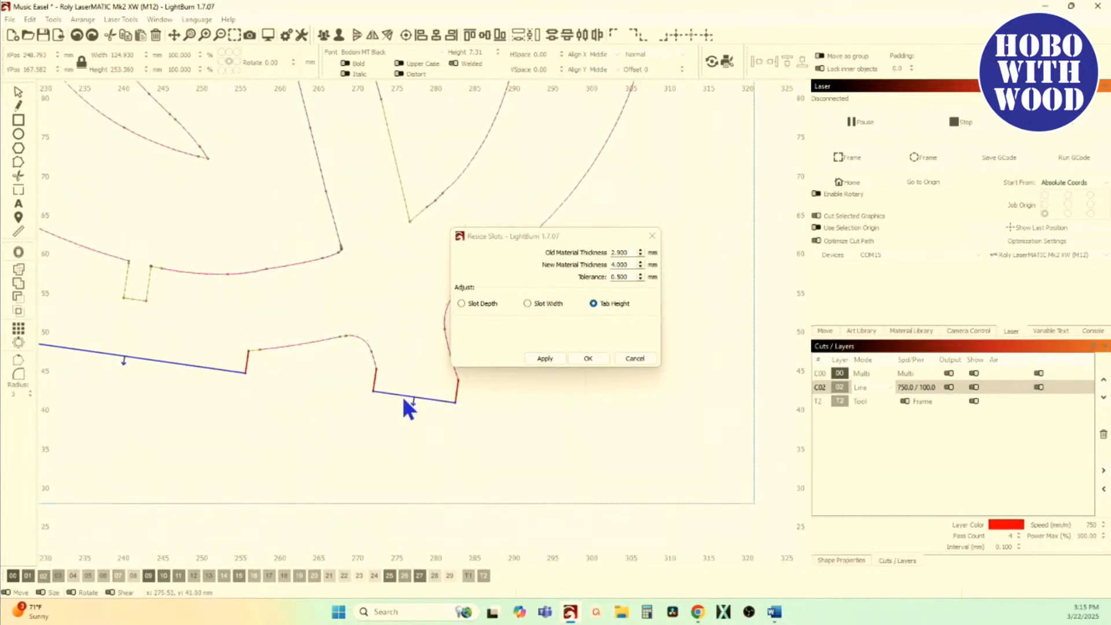
scroll(246, 393, "left", 3)
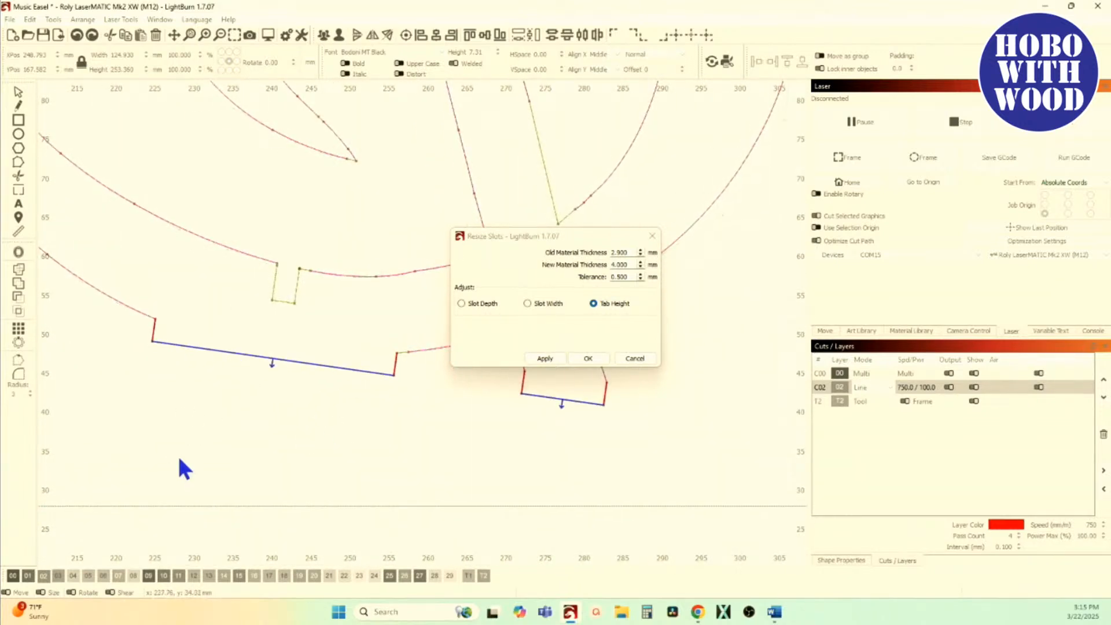
scroll(179, 459, "down", 7)
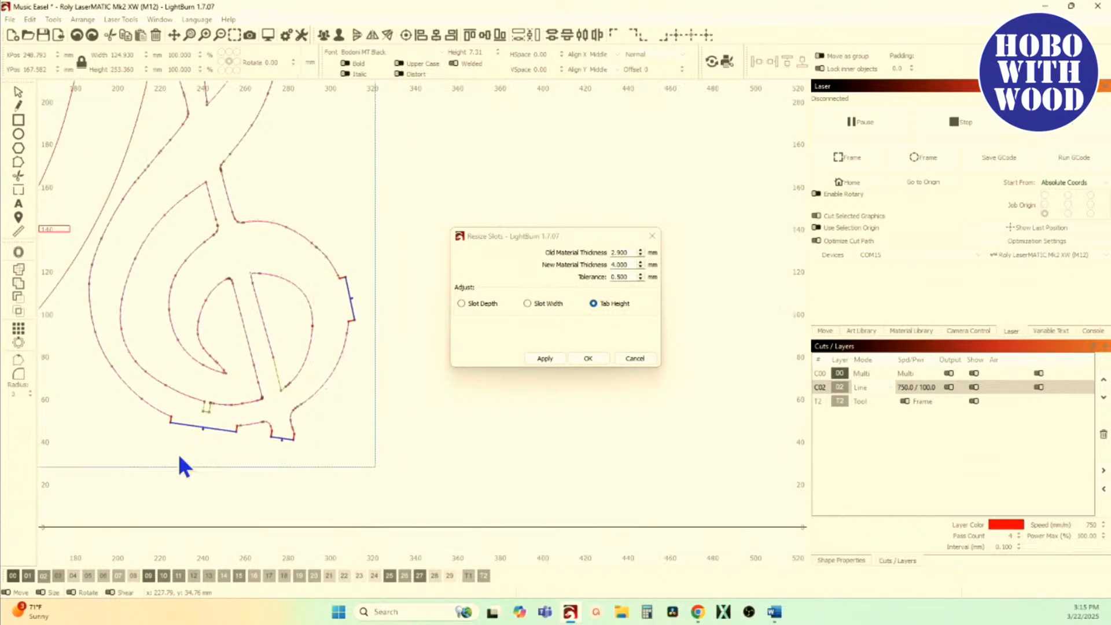
Step: Switch the adjustment to Slot Width and examine the small notch near the treble clef's base
left_click(536, 307)
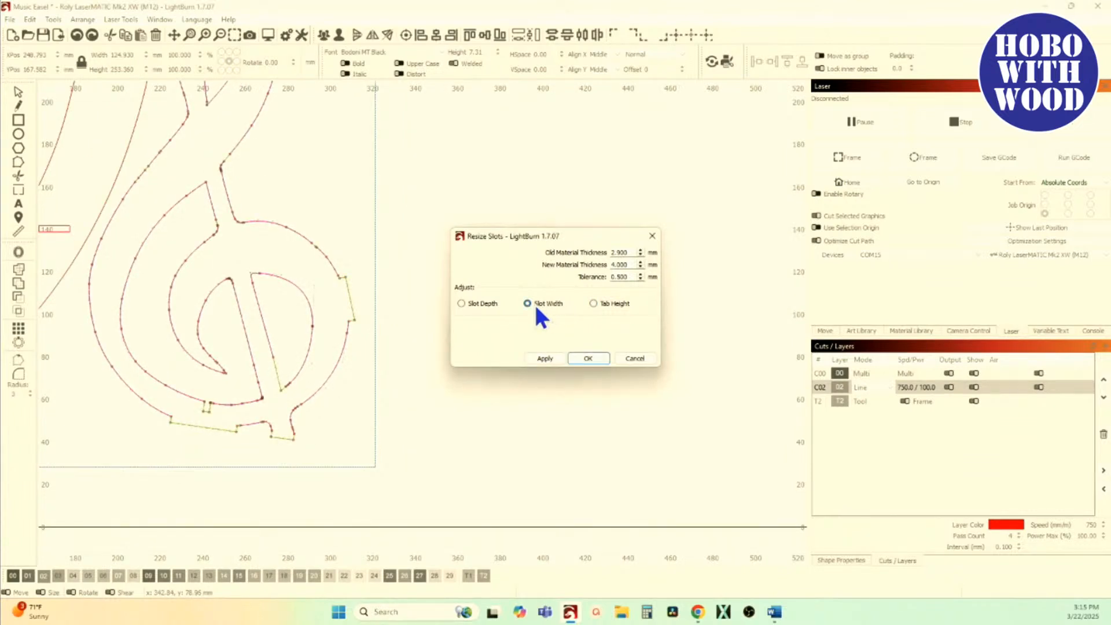
scroll(339, 310, "down", 3)
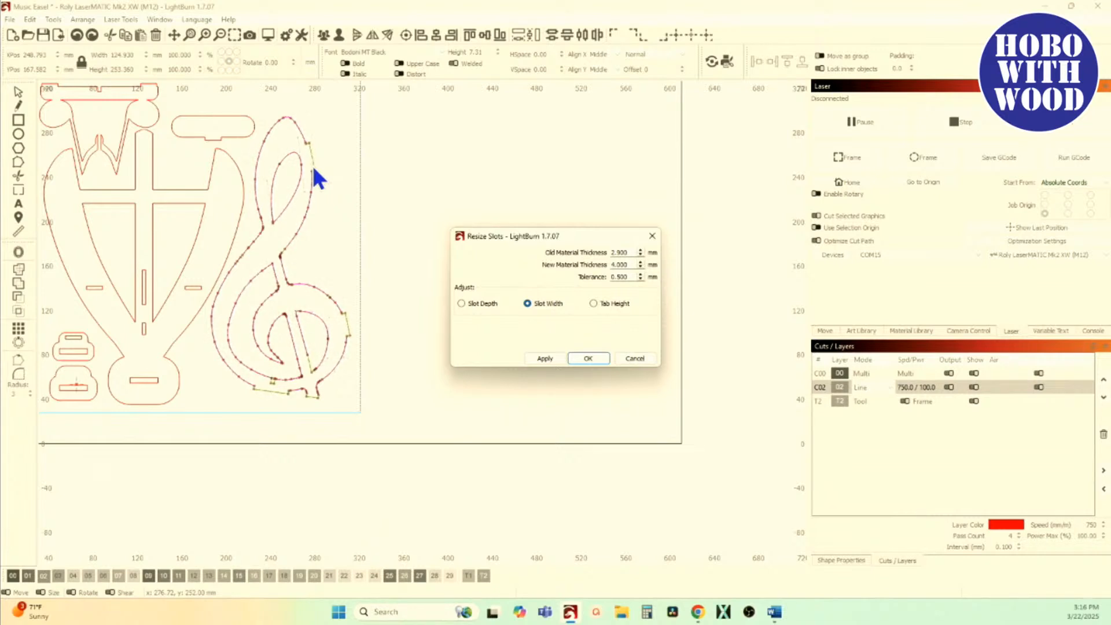
scroll(307, 272, "up", 3)
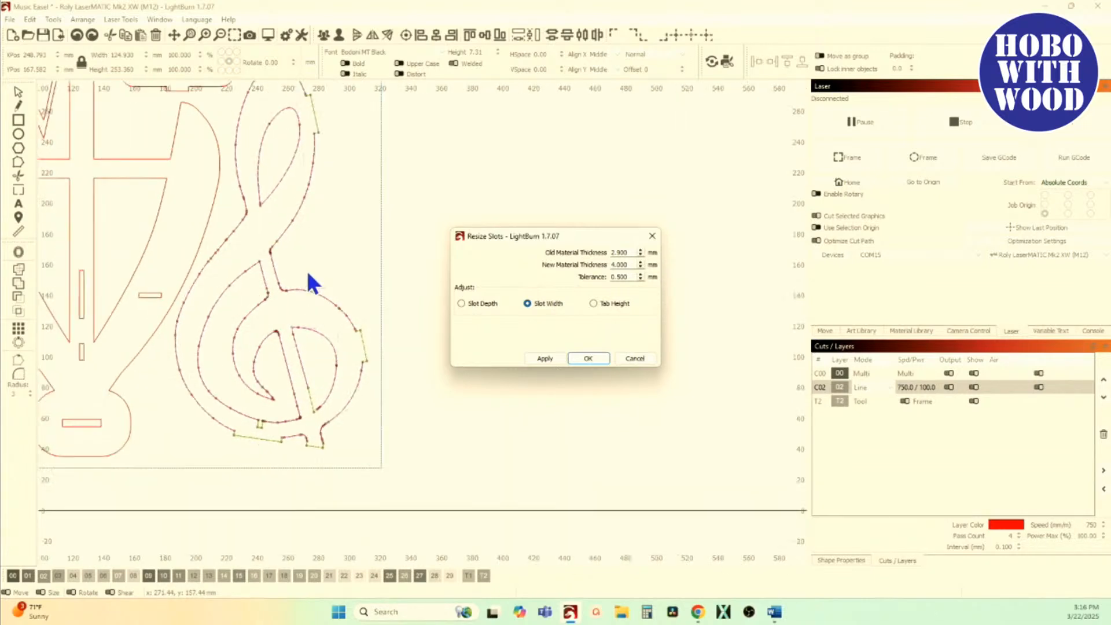
scroll(258, 449, "up", 7)
left_click_drag(336, 315, 230, 370)
scroll(231, 365, "up", 1)
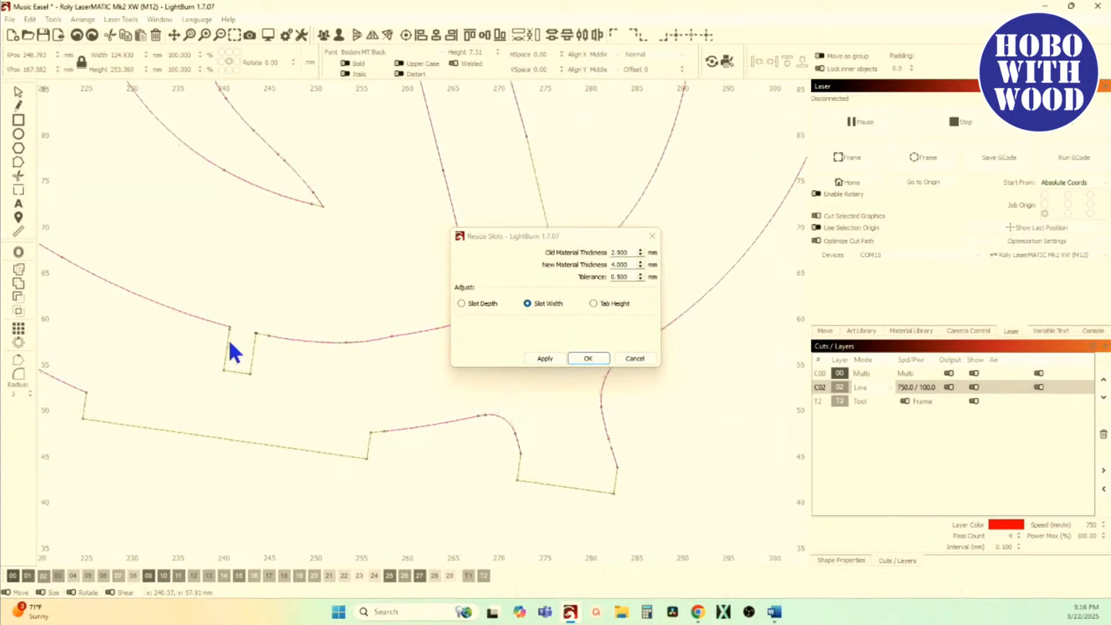
scroll(225, 336, "up", 3)
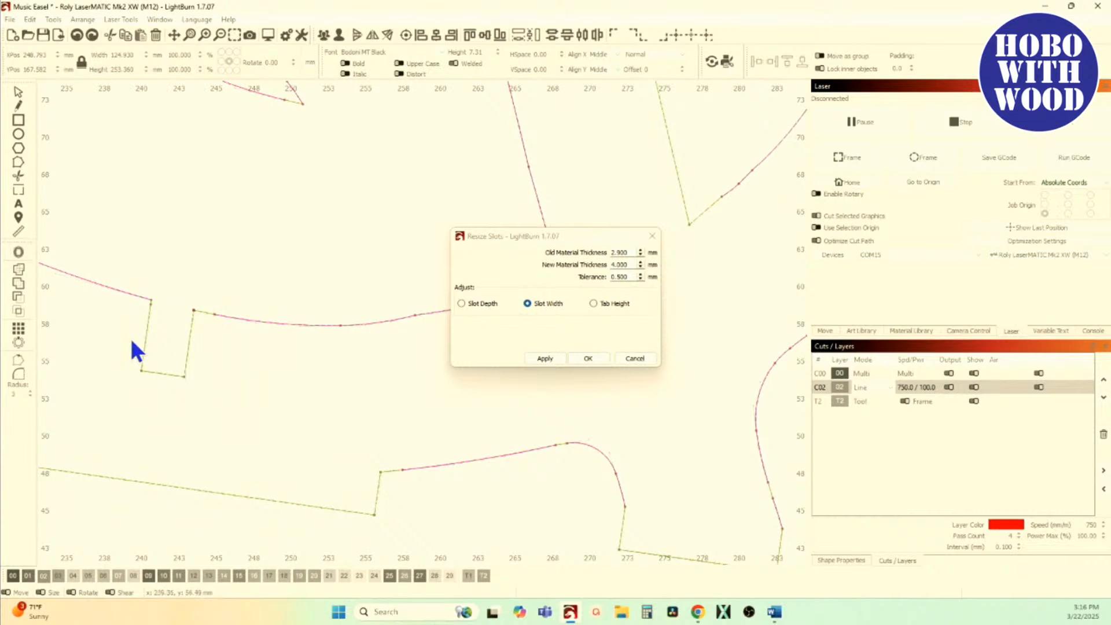
left_click_drag(175, 381, 205, 380)
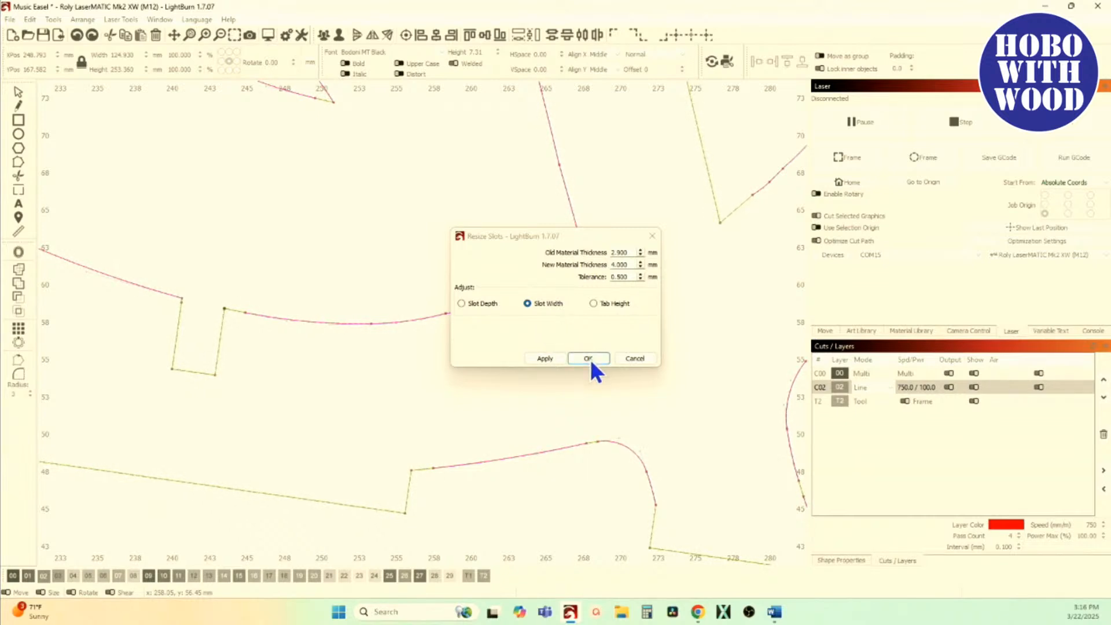
Step: Try Tab Height adjustment with the tolerance raised to 1.85 mm for the notch in the treble clef's base, and cancel the resize
left_click(641, 274)
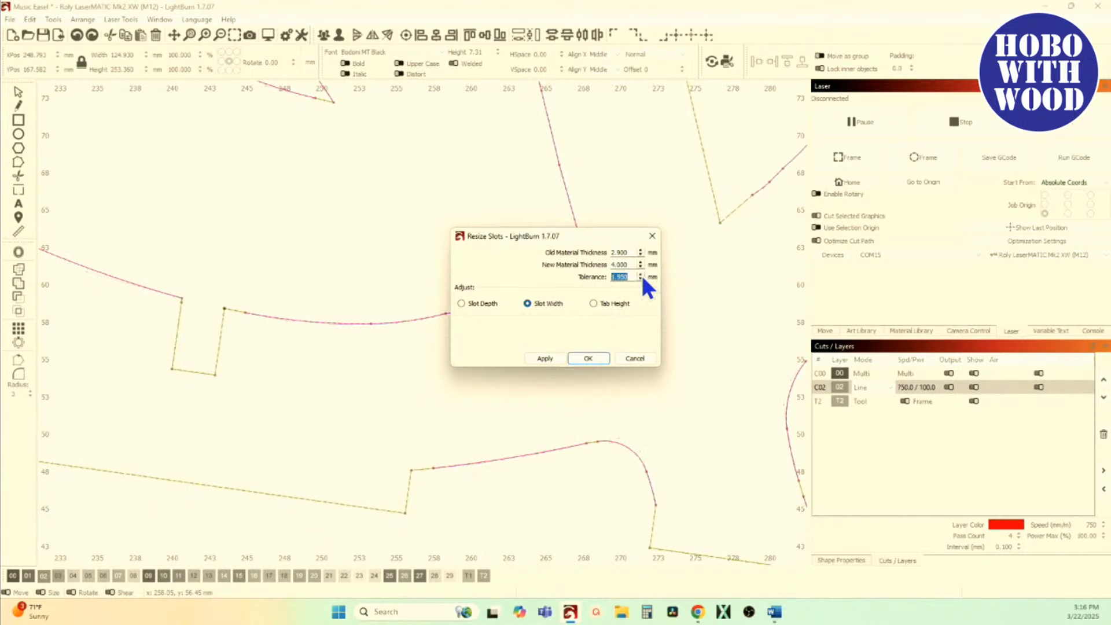
left_click(594, 304)
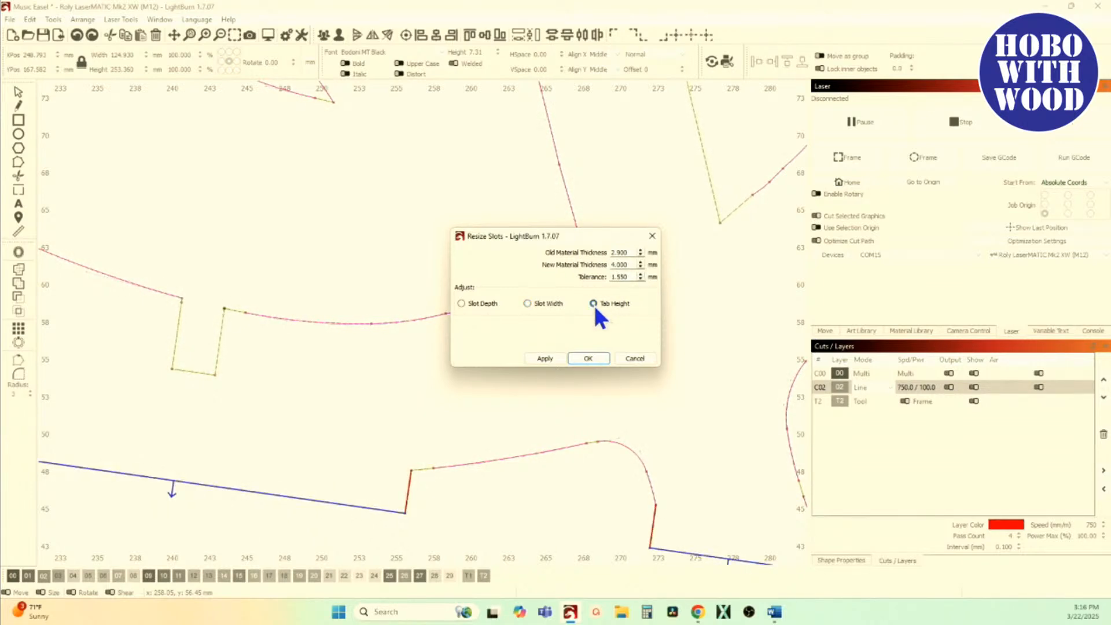
left_click(641, 275)
scroll(172, 354, "up", 4)
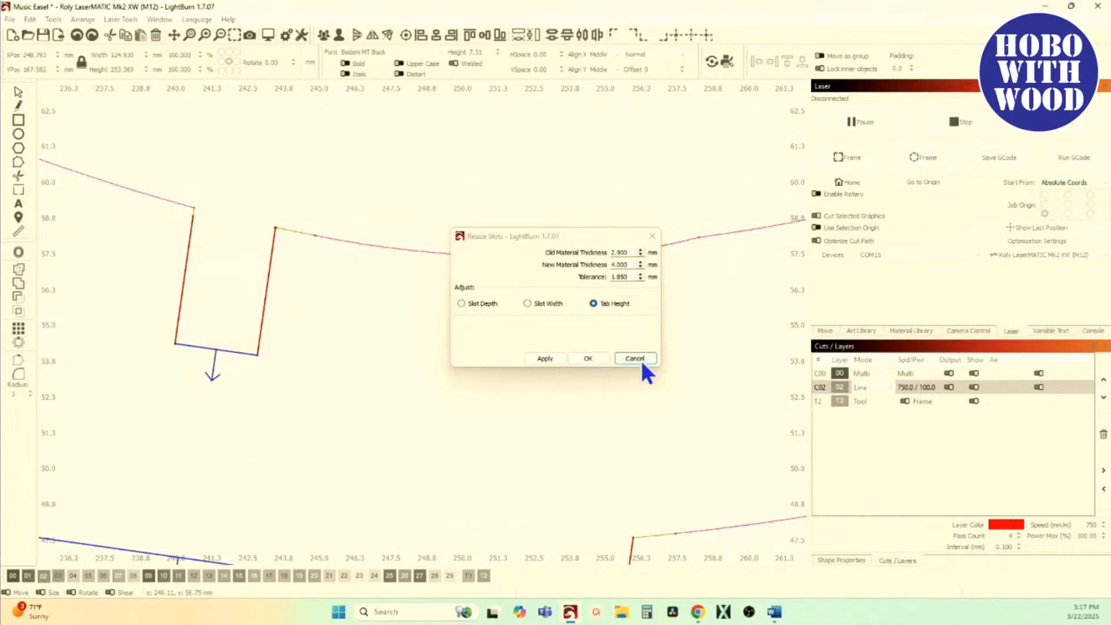
left_click(641, 360)
scroll(177, 322, "down", 2)
left_click_drag(201, 377, 262, 393)
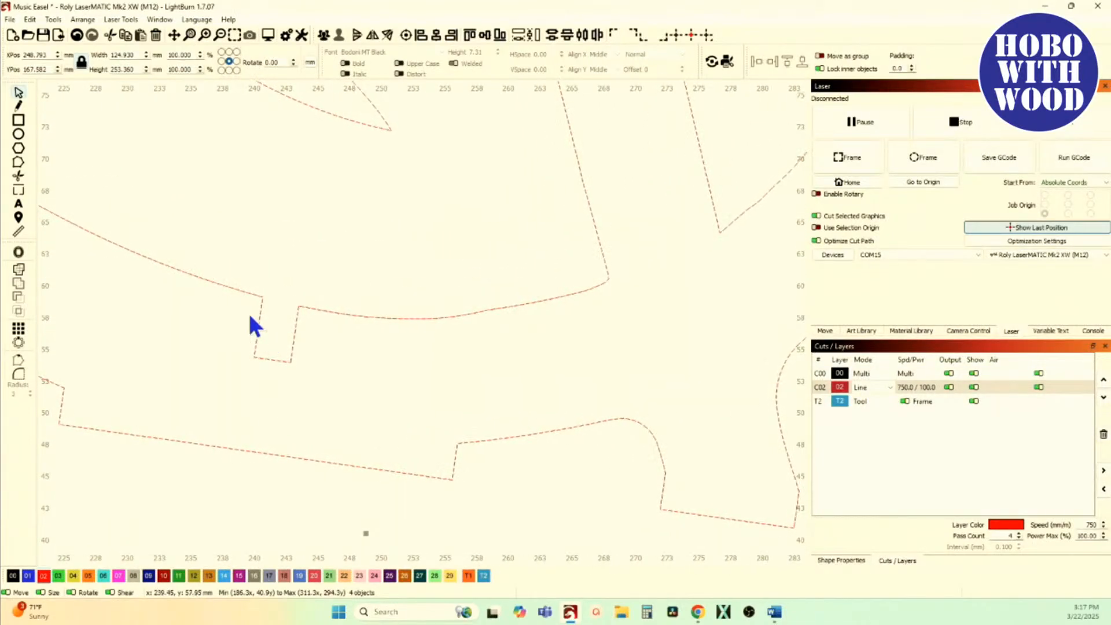
Step: Inspect the nodes at the upper corners of the treble clef's small notch and measure the tiny stray segment there
scroll(272, 316, "up", 4)
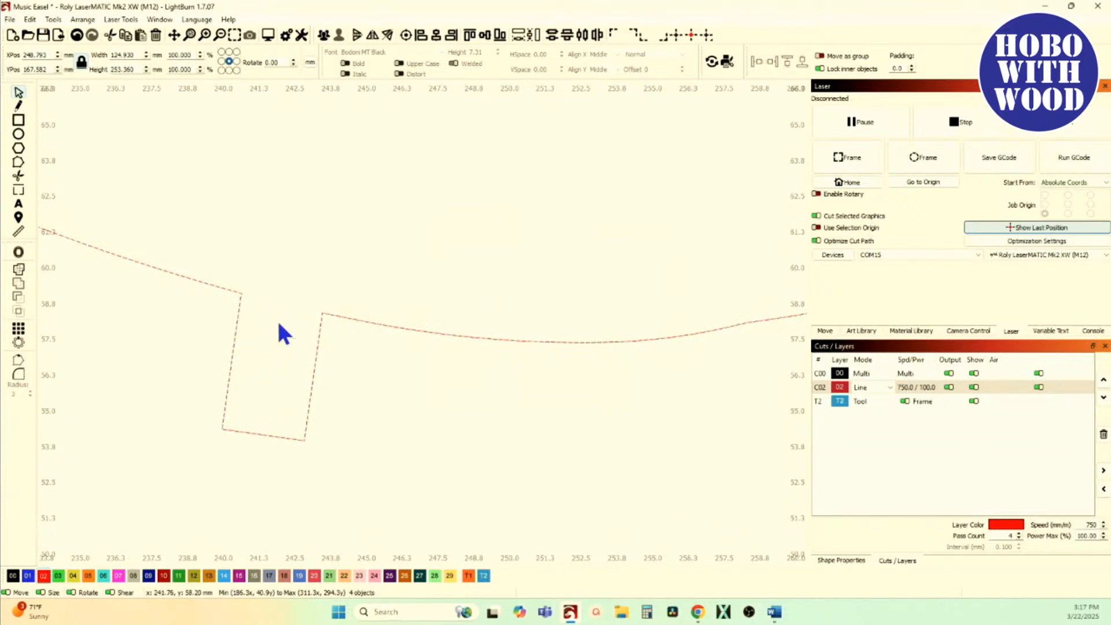
left_click(19, 163)
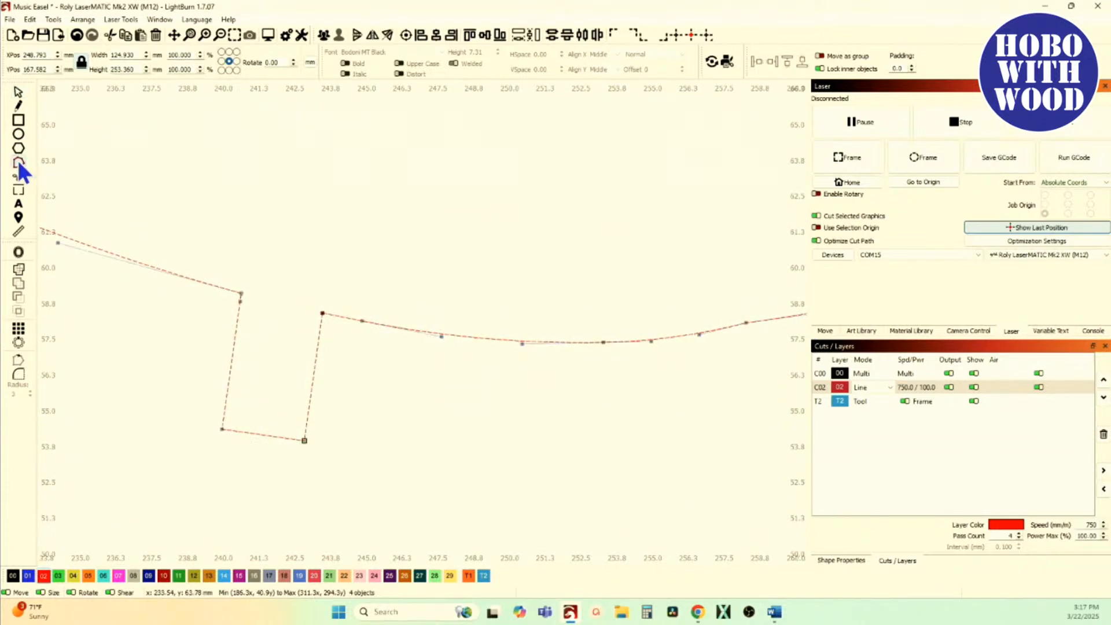
scroll(249, 312, "up", 12)
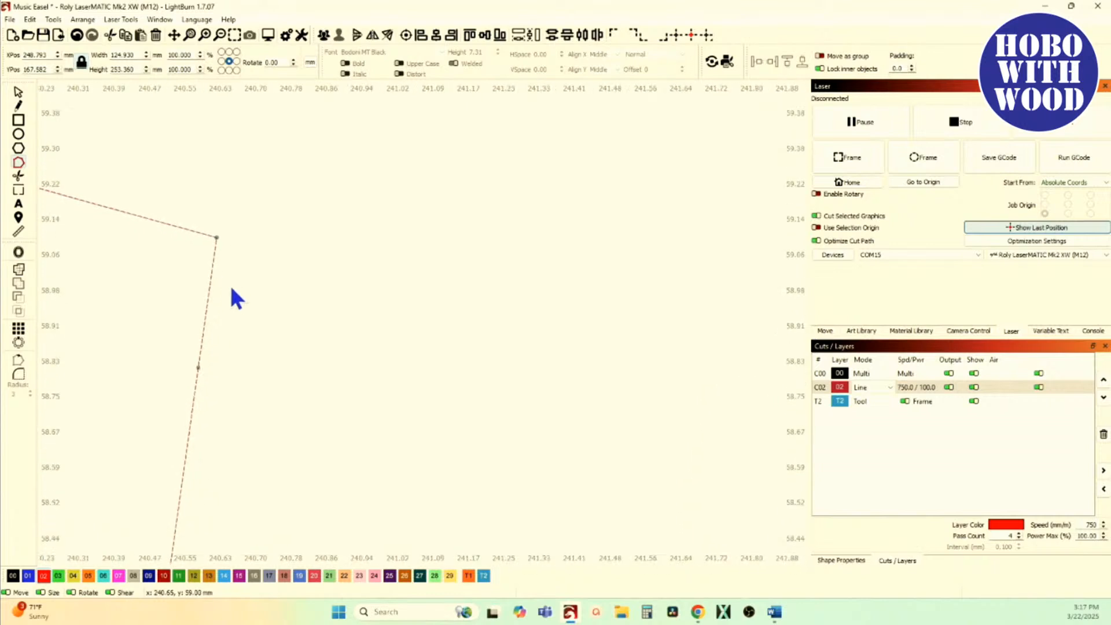
scroll(213, 332, "down", 8)
scroll(324, 330, "up", 15)
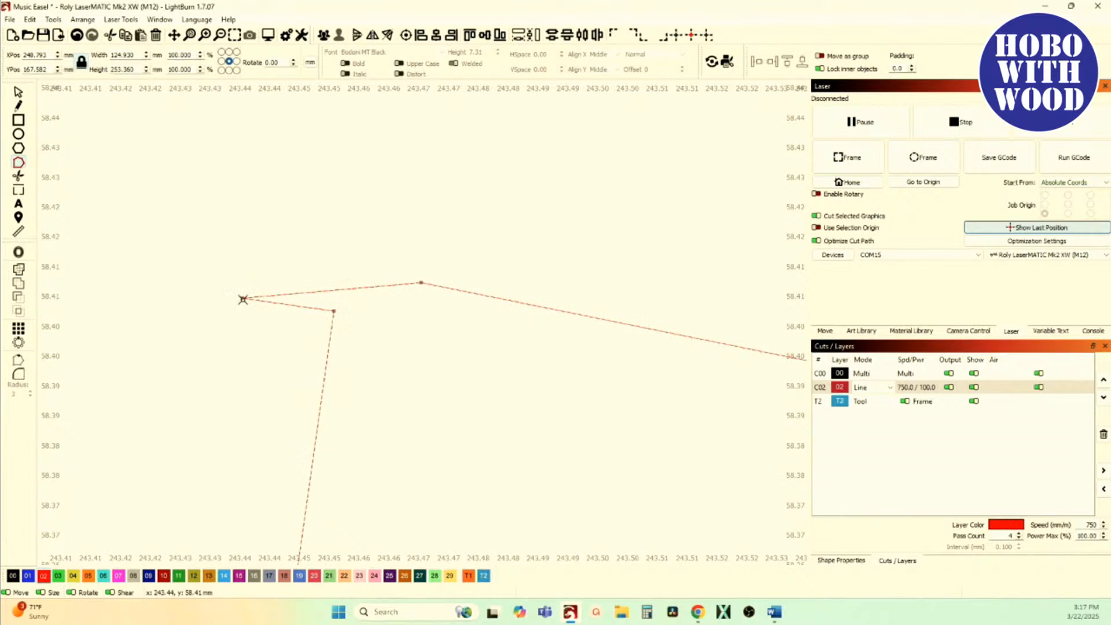
left_click(18, 231)
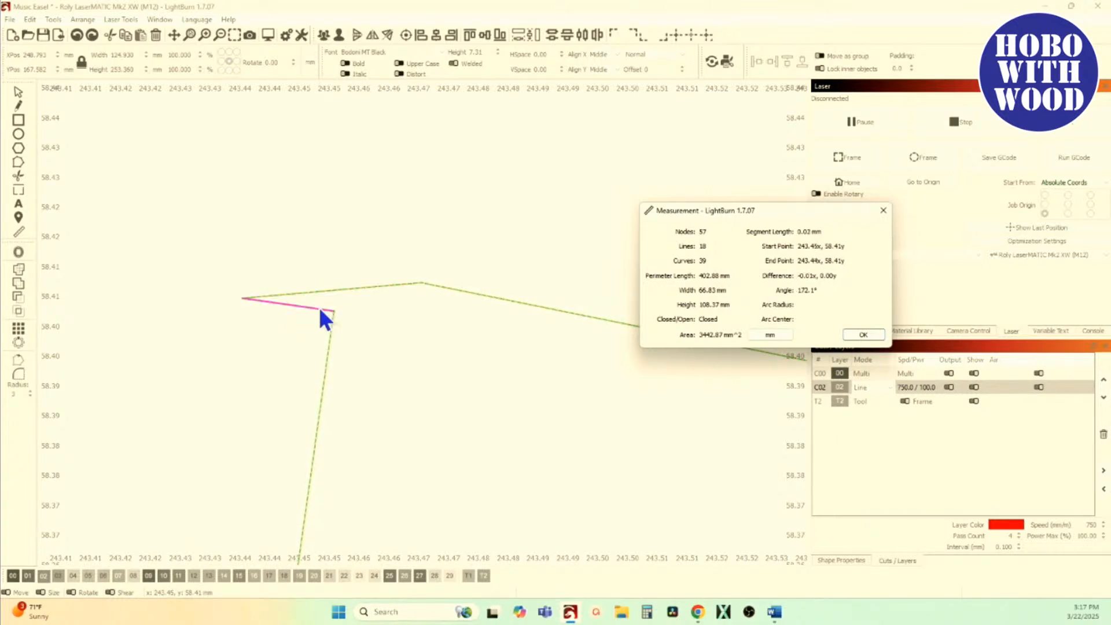
left_click(854, 334)
Step: Delete the stray node that sticks out into the notch at its upper corner
left_click(22, 162)
left_click(243, 297)
key("Delete")
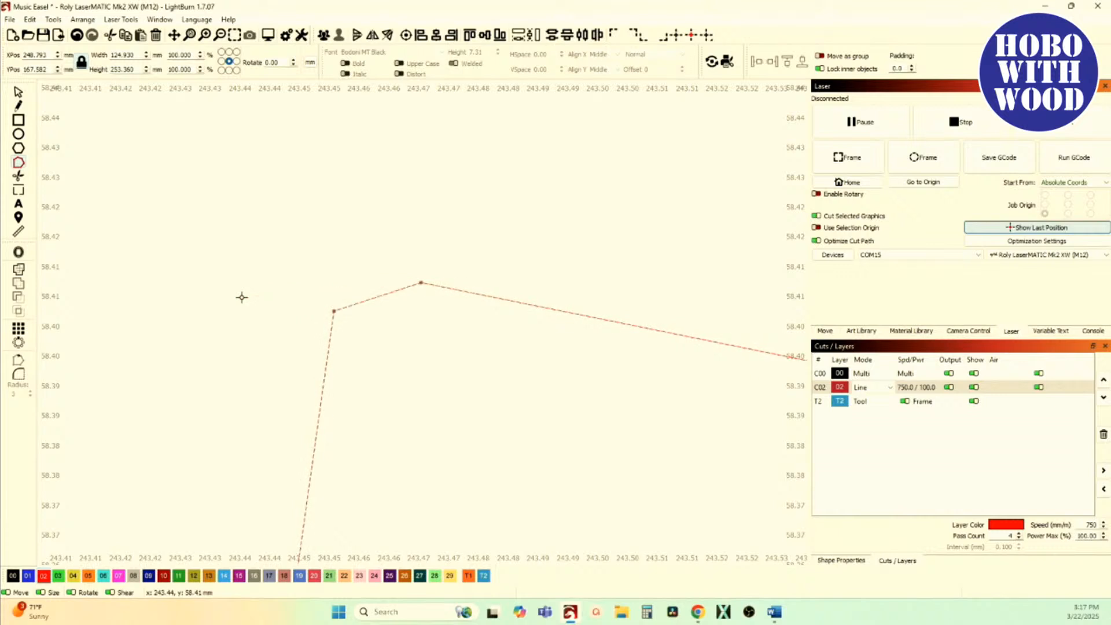
Step: Examine the remaining nodes around the notch and the treble clef's base, and leave node editing
scroll(305, 354, "down", 2)
scroll(305, 354, "down", 4)
scroll(302, 433, "down", 3)
left_click_drag(302, 433, 380, 308)
scroll(380, 308, "down", 3)
scroll(365, 347, "down", 2)
left_click_drag(357, 380, 379, 299)
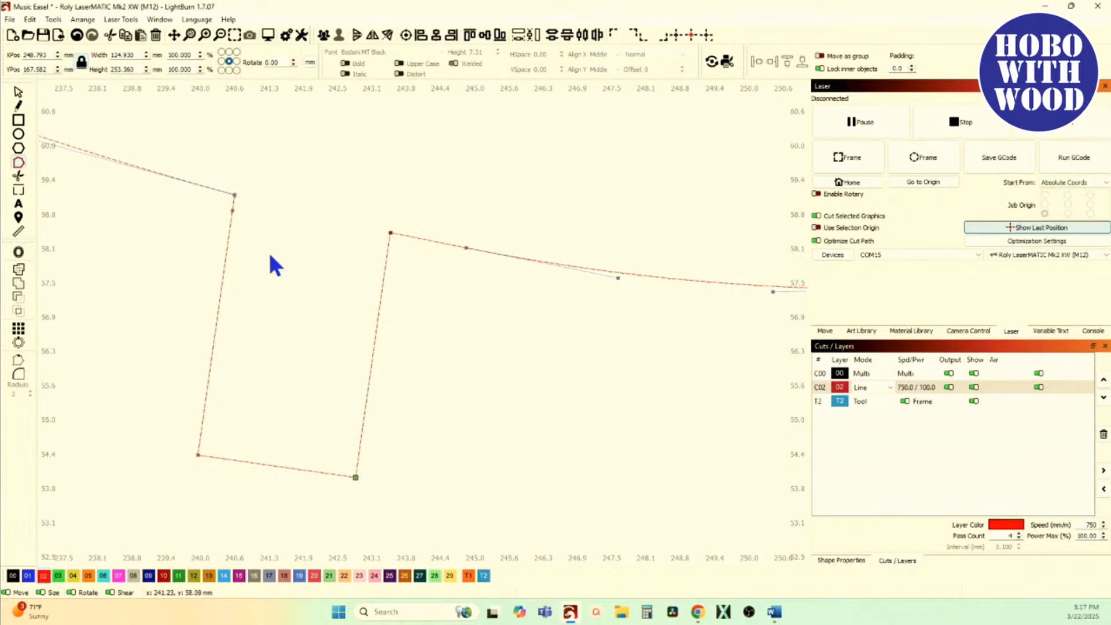
scroll(229, 229, "down", 4)
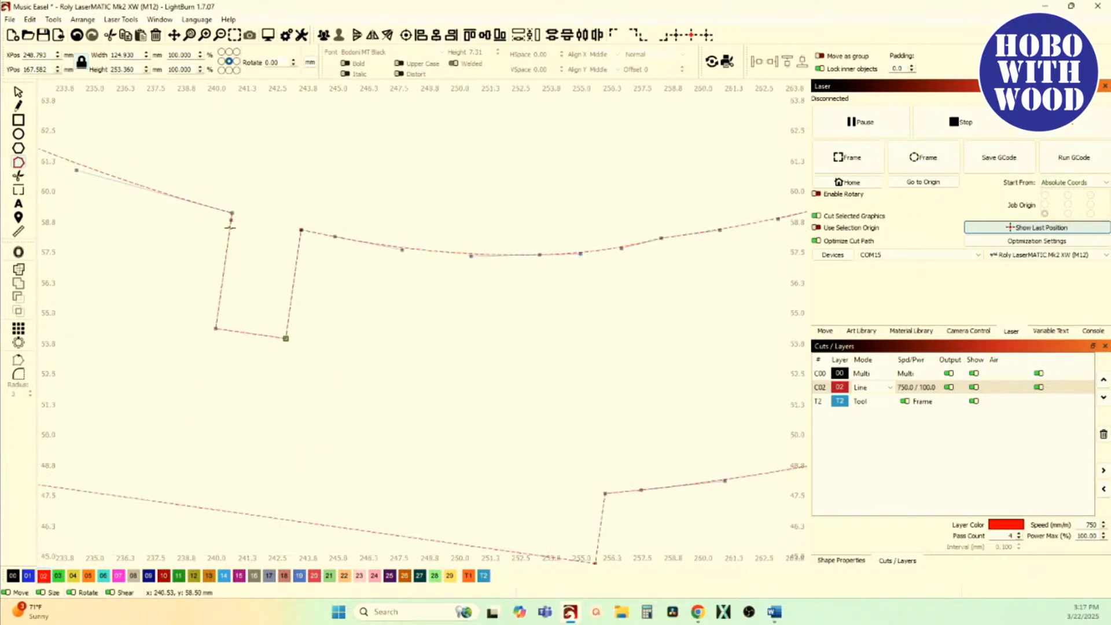
left_click_drag(230, 242, 309, 332)
scroll(310, 332, "down", 3)
left_click_drag(317, 375, 351, 421)
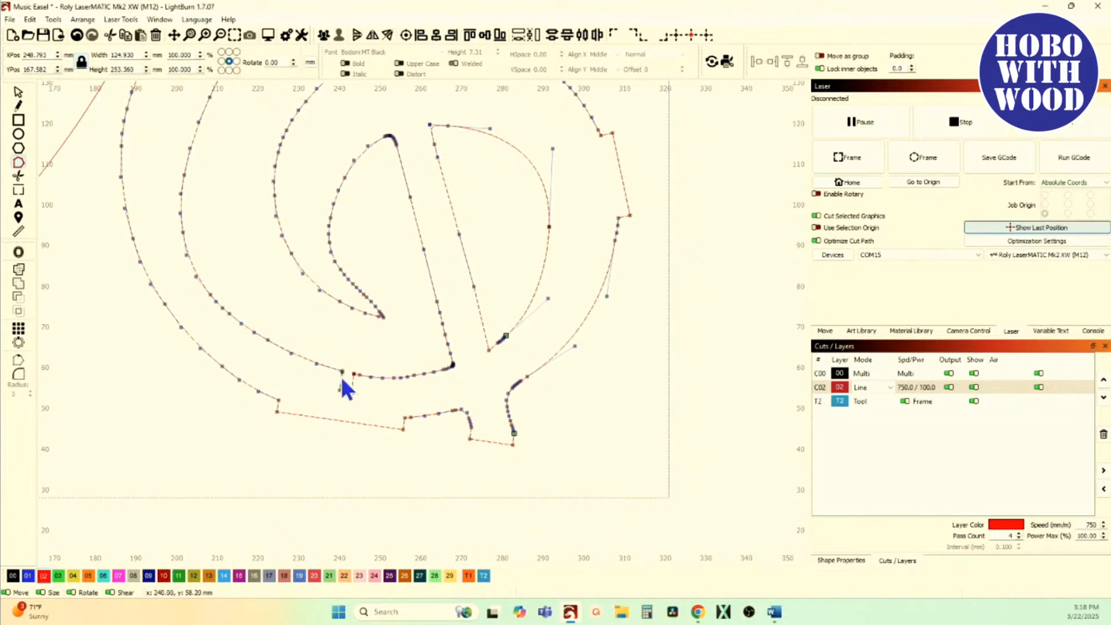
left_click(18, 93)
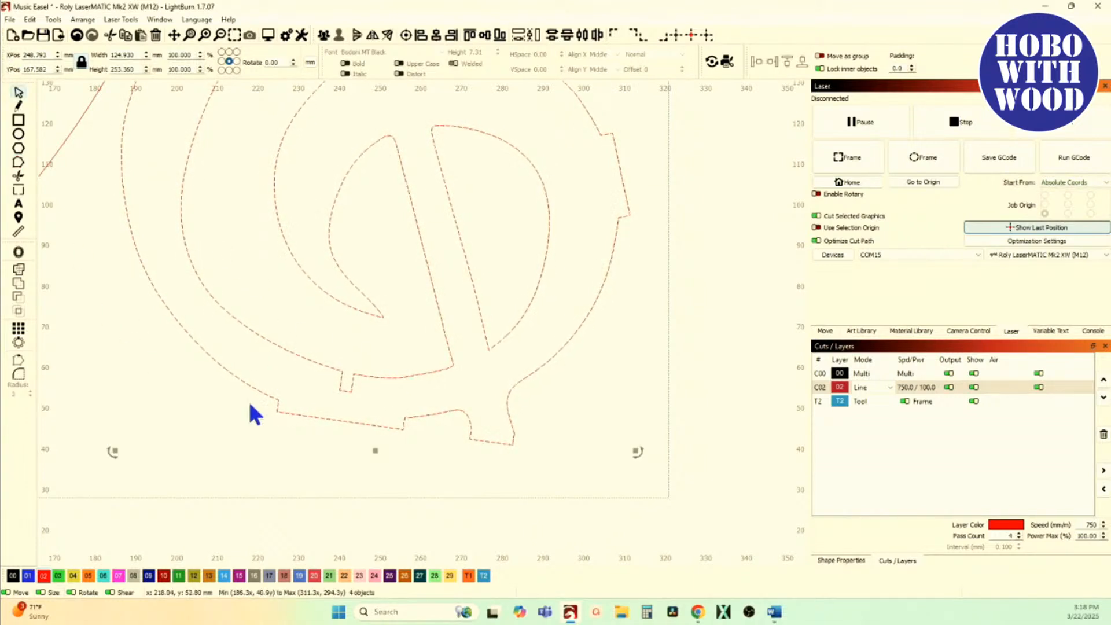
Step: Try moving the treble clef's outer outline away from its inner cutouts, to about X 474 mm, Y 171 mm
left_click(200, 450)
left_click(324, 419)
scroll(324, 422, "down", 6)
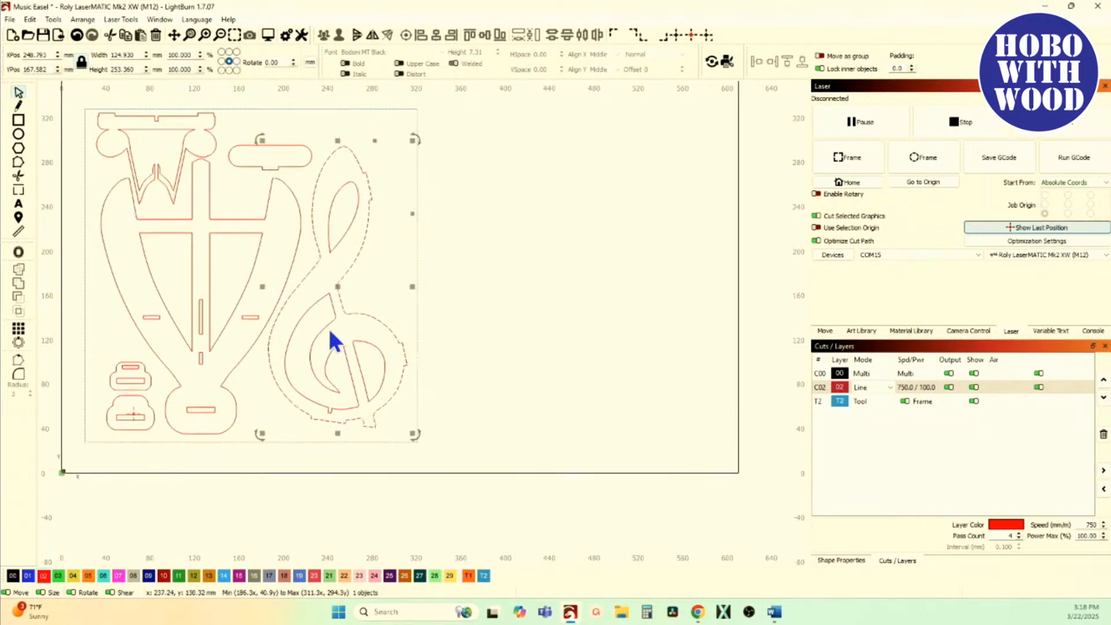
left_click_drag(333, 287, 592, 288)
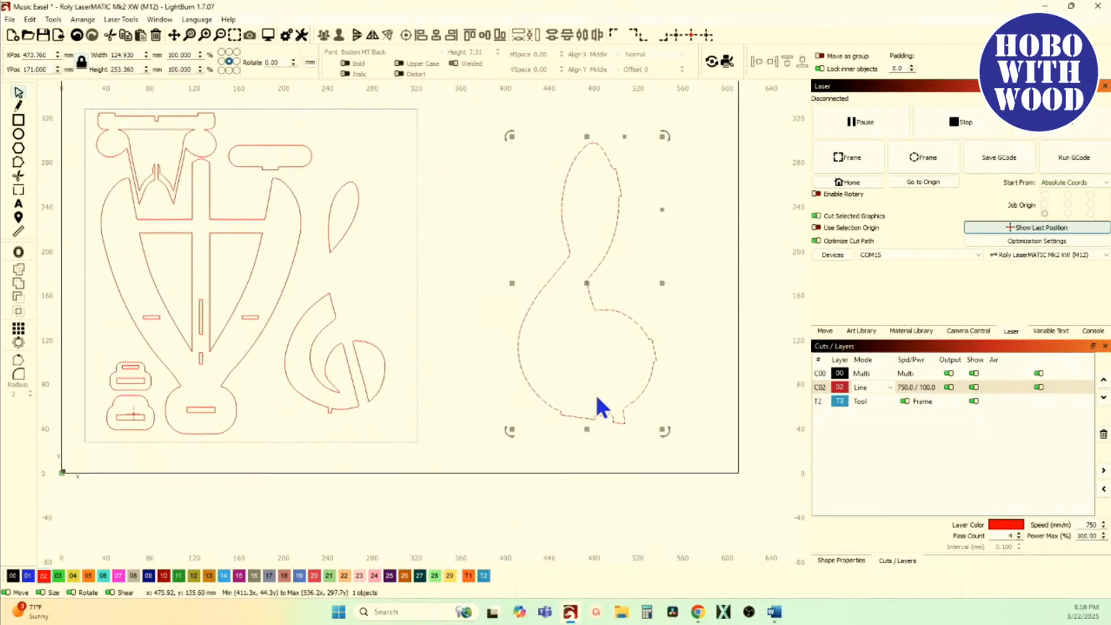
left_click(282, 431)
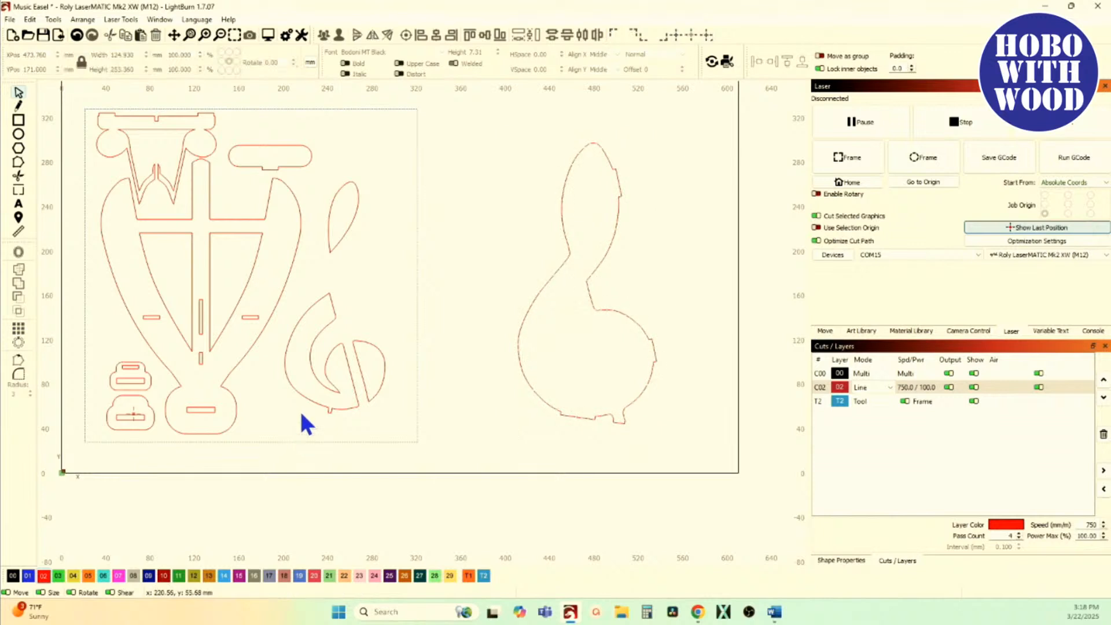
Step: Shift the inner cutout with the small notch aside to about X 215 mm, Y 101 mm, and undo both moves
scroll(319, 405, "up", 5)
left_click(331, 387)
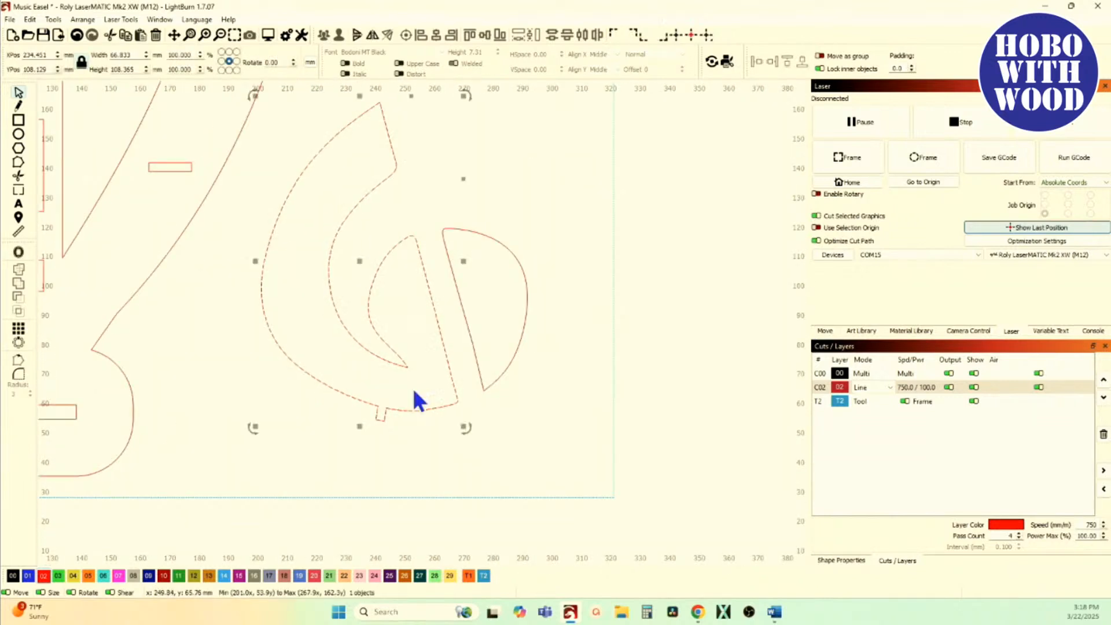
scroll(410, 397, "up", 1)
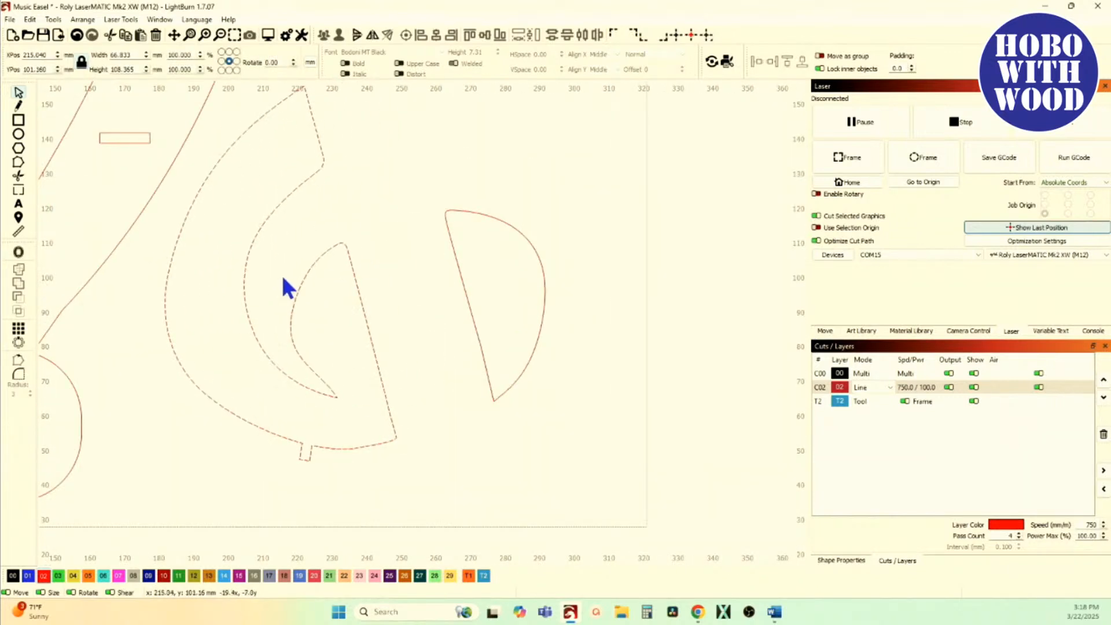
scroll(313, 454, "up", 3)
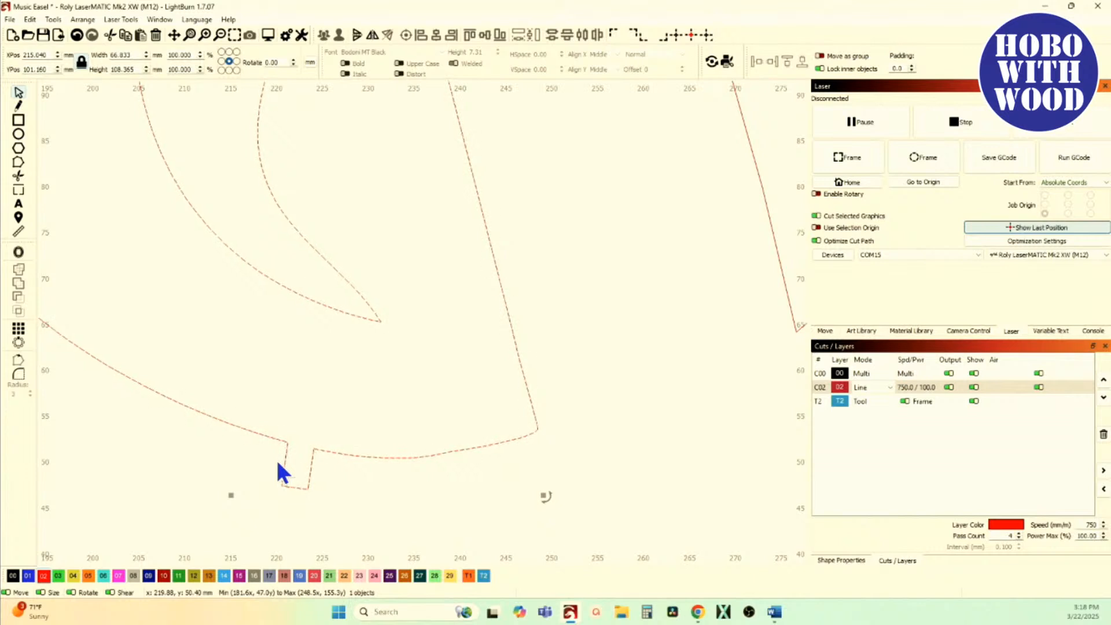
scroll(279, 463, "down", 8)
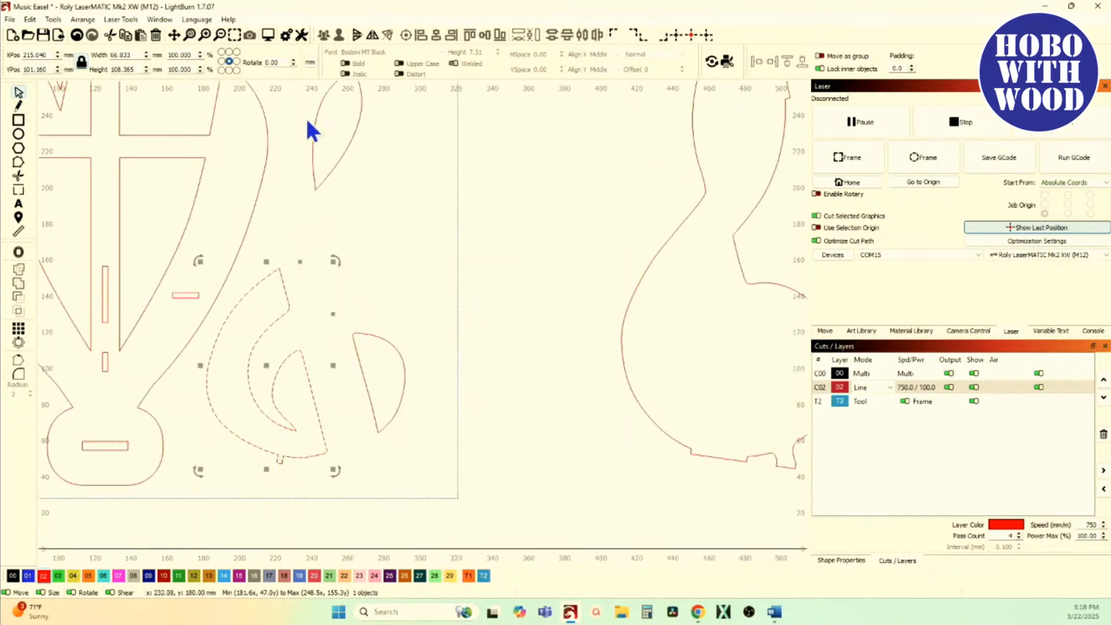
left_click(78, 37)
left_click(77, 36)
Step: Select the treble clef's outer outline together with the notched cutout, and measure the short end edge of the notch
left_click(219, 427)
left_click_drag(311, 489, 245, 426)
scroll(339, 467, "up", 8)
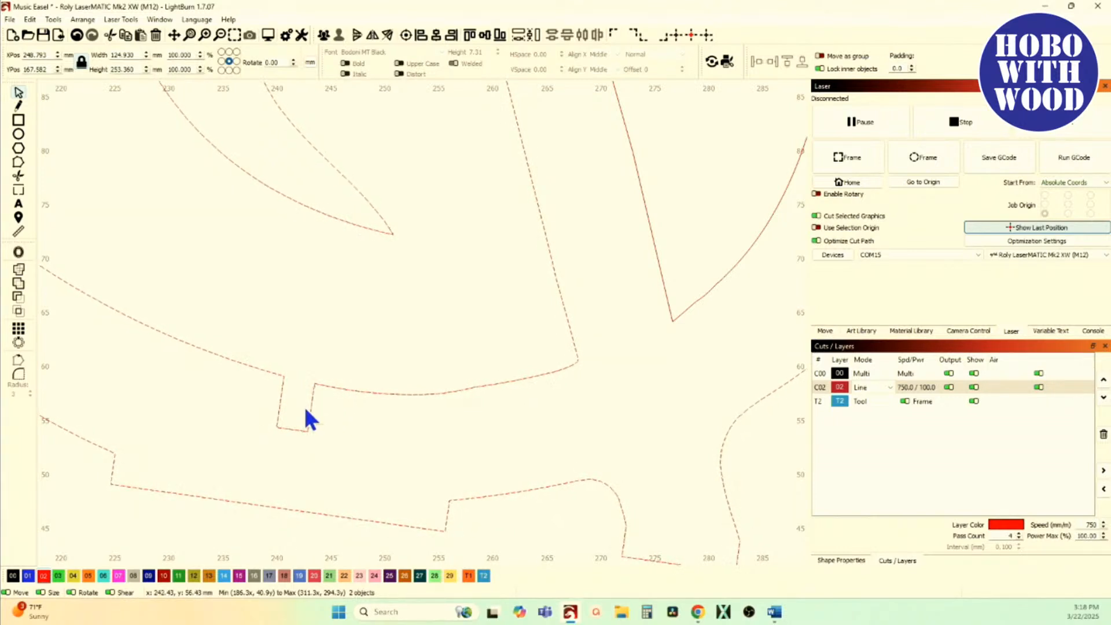
left_click(20, 233)
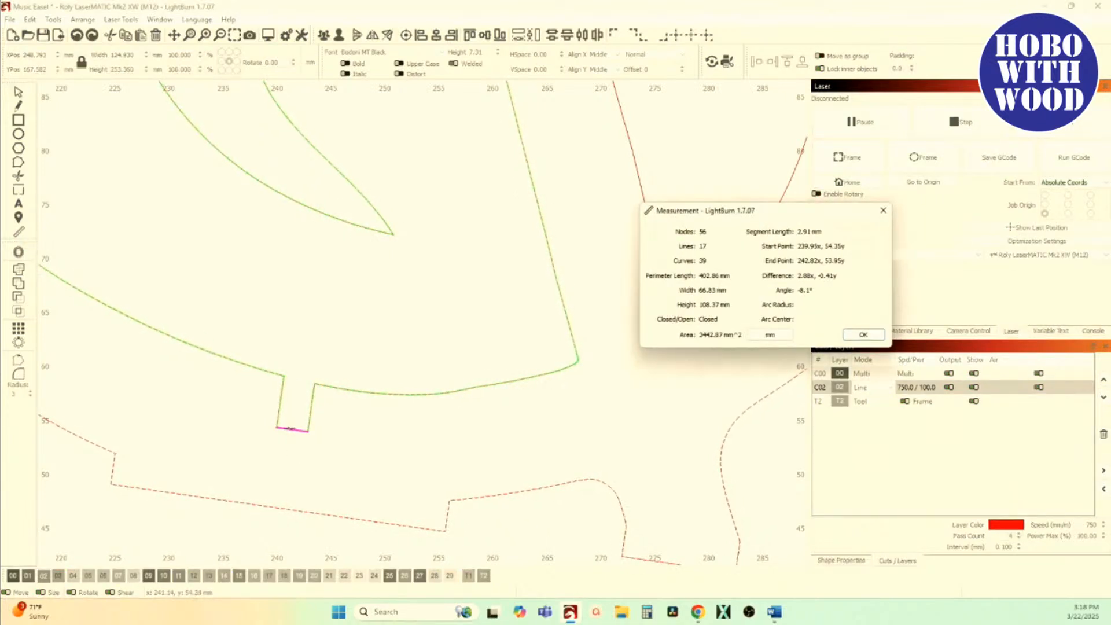
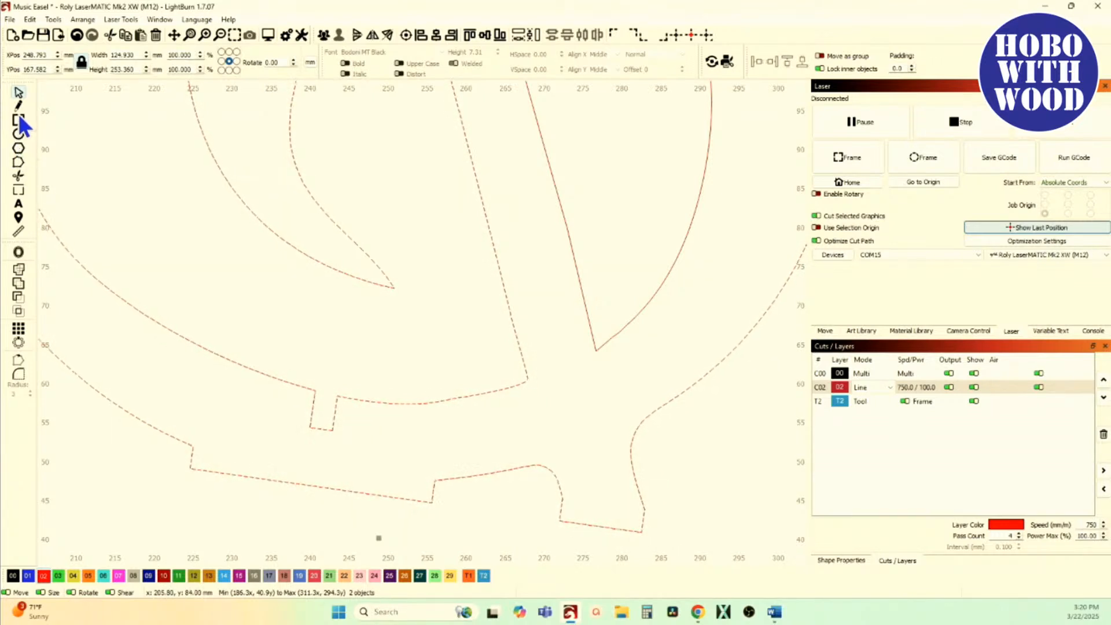
Step: Draw a rectangle about 3.6 mm wide and 5.9 mm high in the open area just above the small notch
left_click(19, 120)
left_click_drag(379, 330, 411, 381)
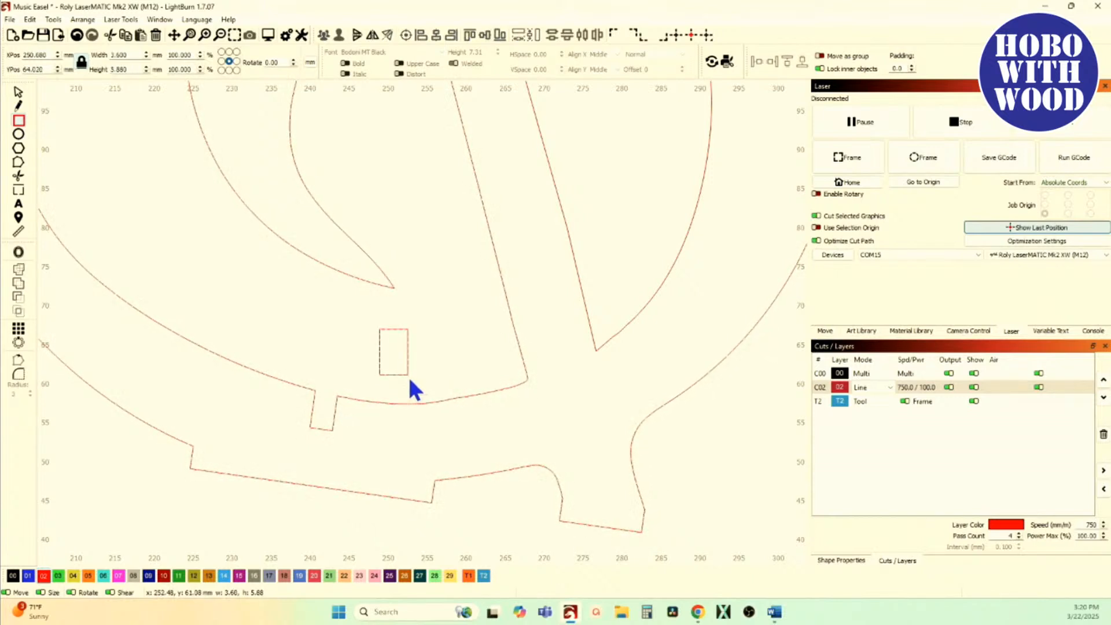
left_click(22, 93)
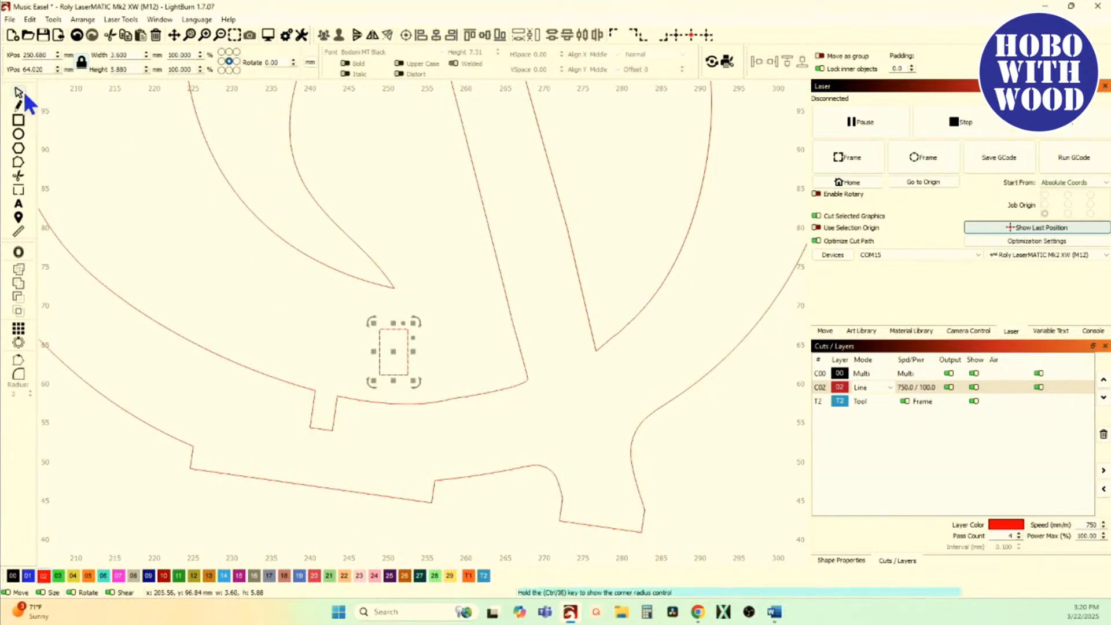
Step: Measure the long side edge of the notch and the neighbouring curve of the inner cutout
left_click(19, 232)
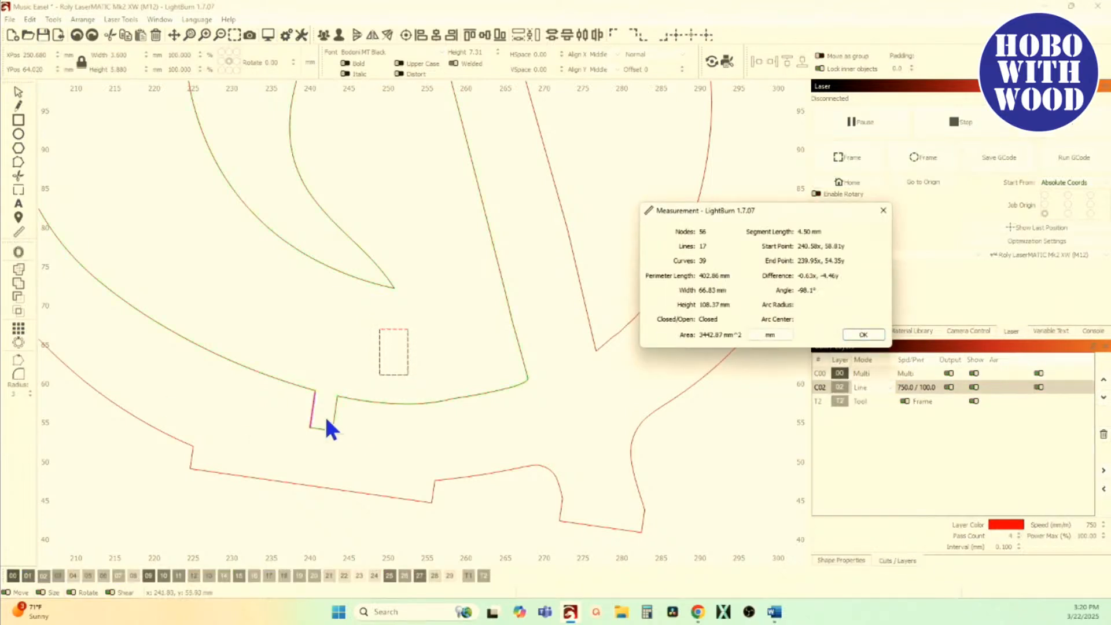
scroll(312, 408, "up", 5)
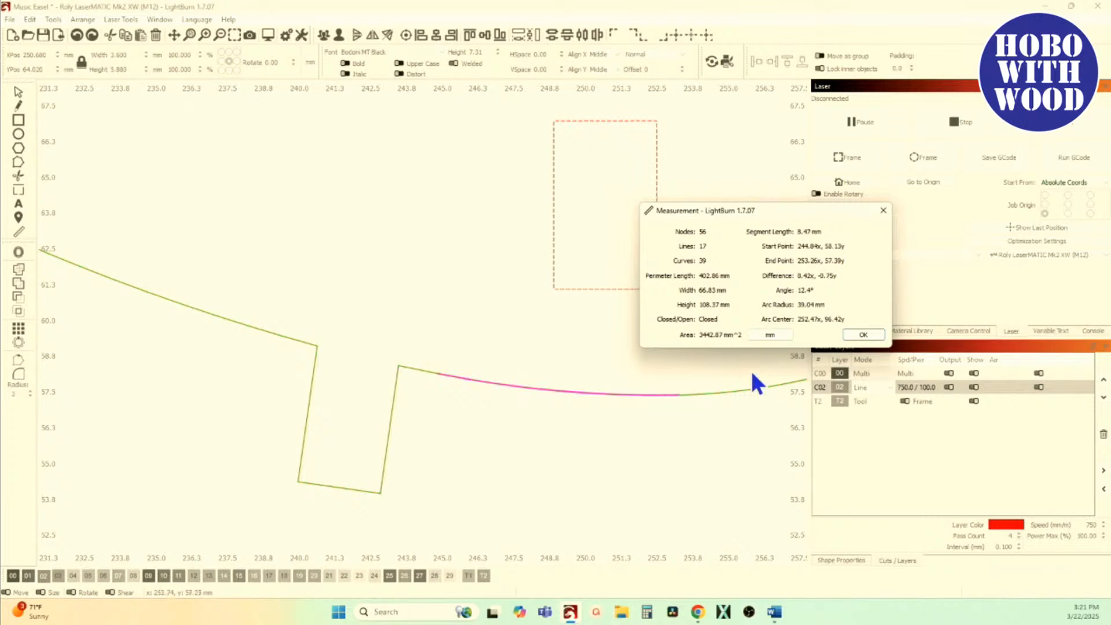
left_click(863, 335)
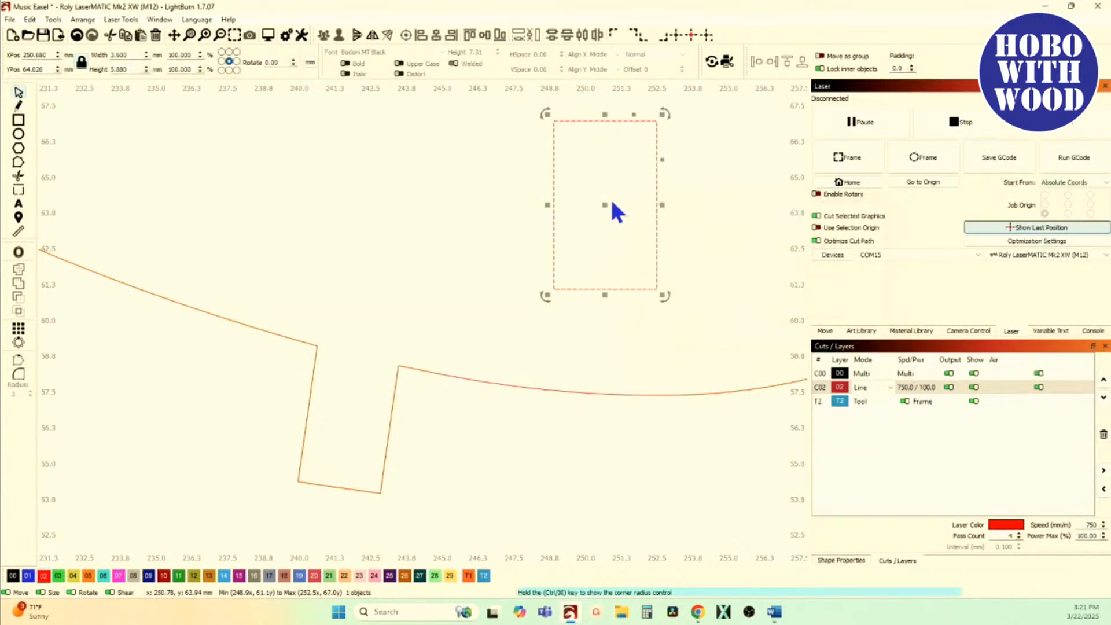
Step: Unlock the rectangle's aspect ratio and set its size to 3.3 mm wide by 5.0 mm high
double_click(140, 58)
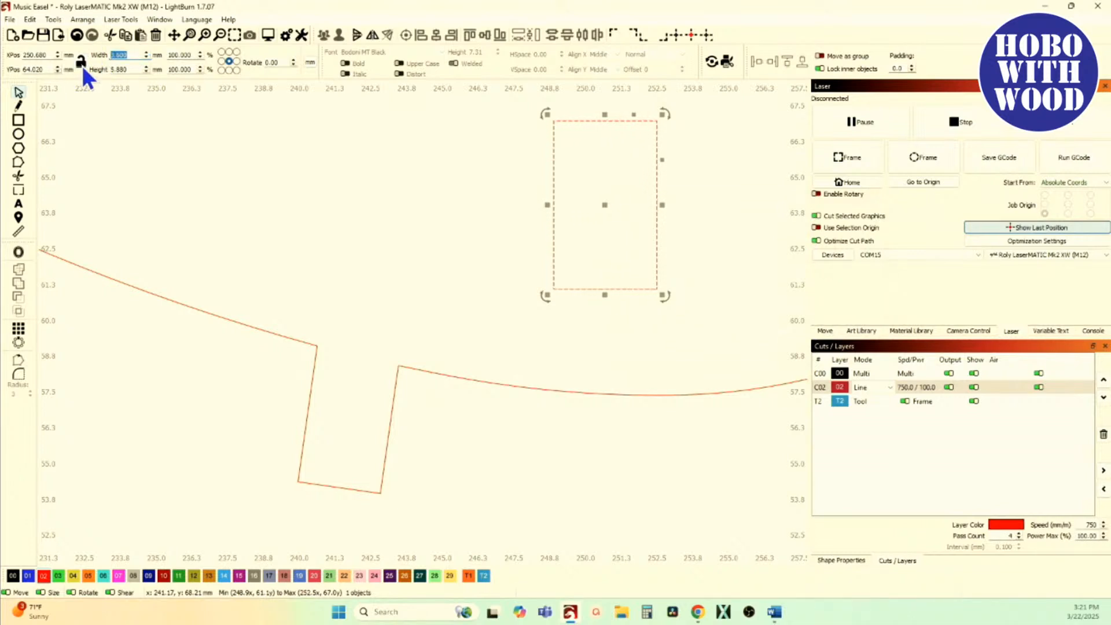
type("3.3")
key("Tab")
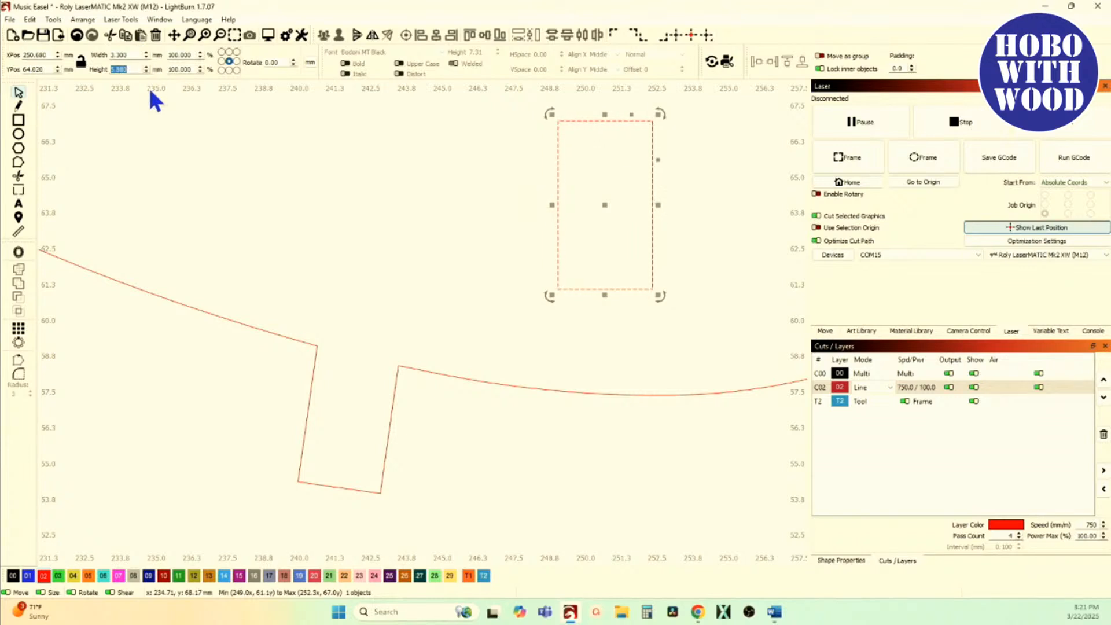
type("5.0")
key("Return")
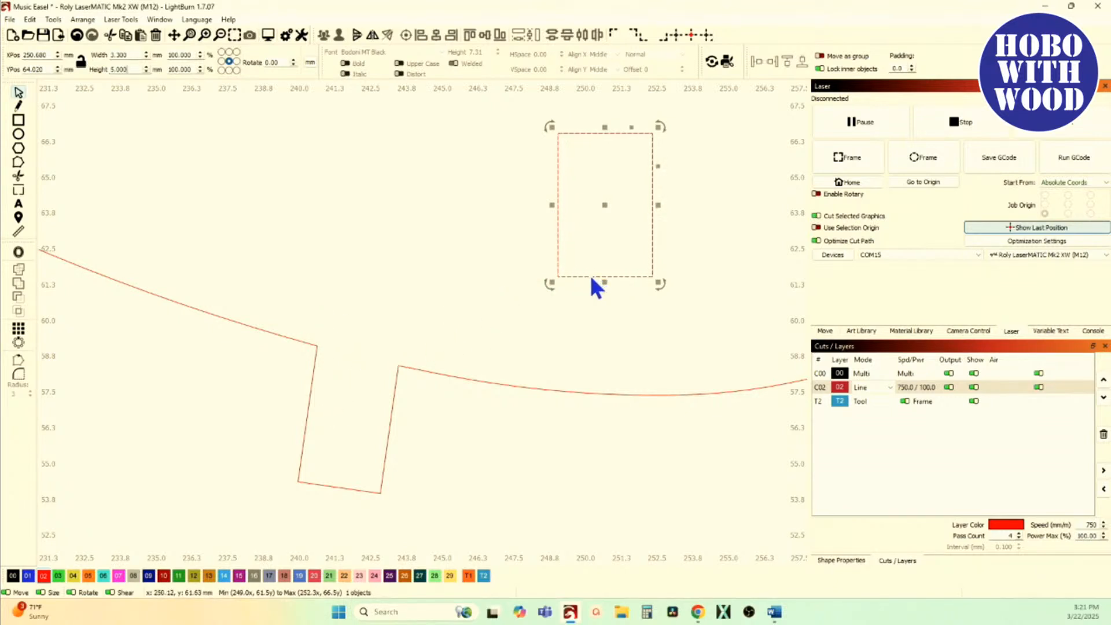
Step: Move the rectangle over the notch, to about X 241.5 mm, Y 57.0 mm
left_click_drag(586, 277, 321, 477)
scroll(321, 471, "up", 5)
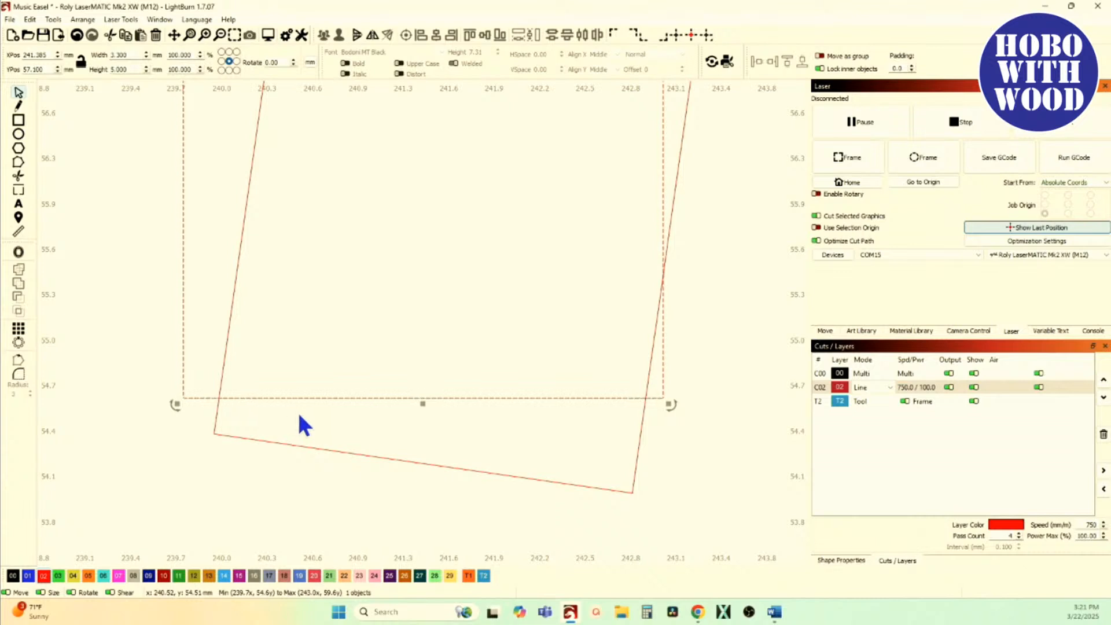
left_click_drag(303, 399, 331, 411)
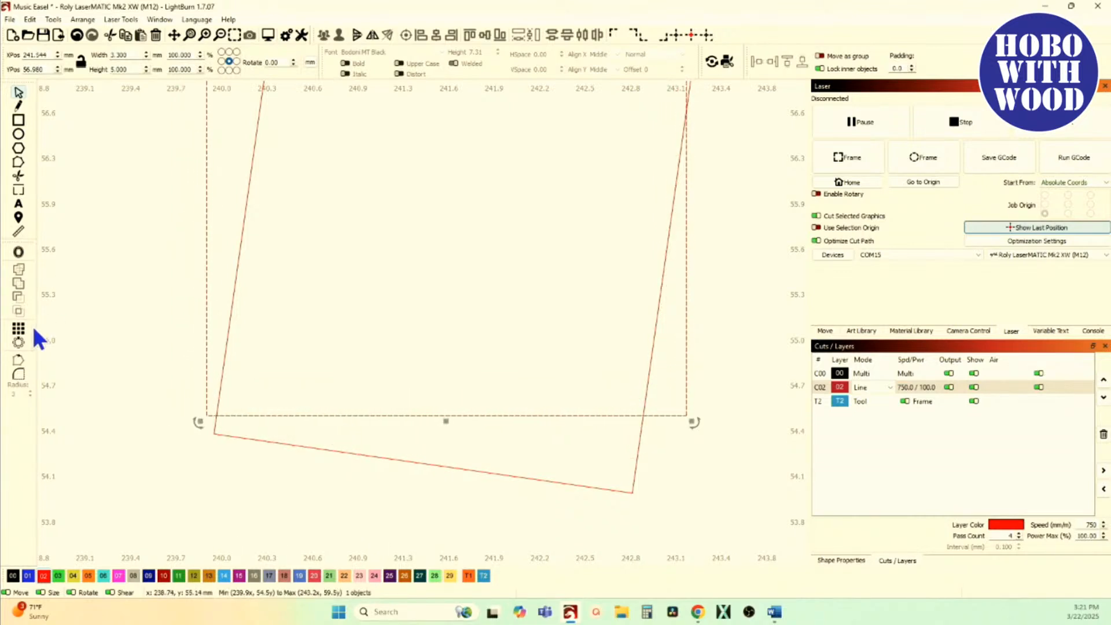
Step: Measure the notch's short end edge and the rectangle's lower edge to compare their widths
left_click(19, 232)
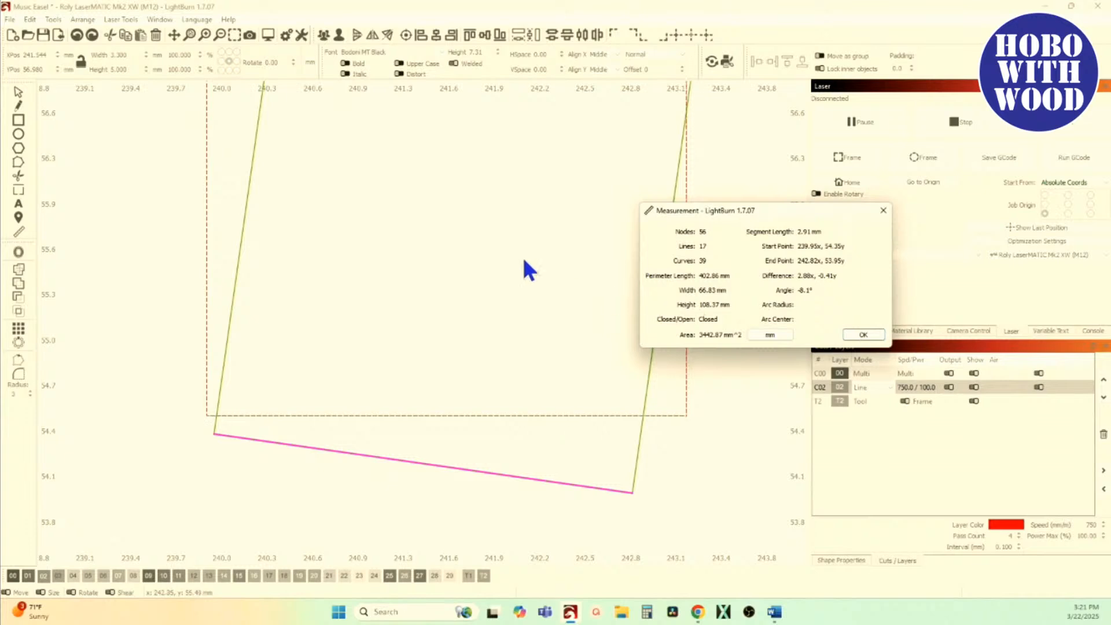
left_click(392, 414)
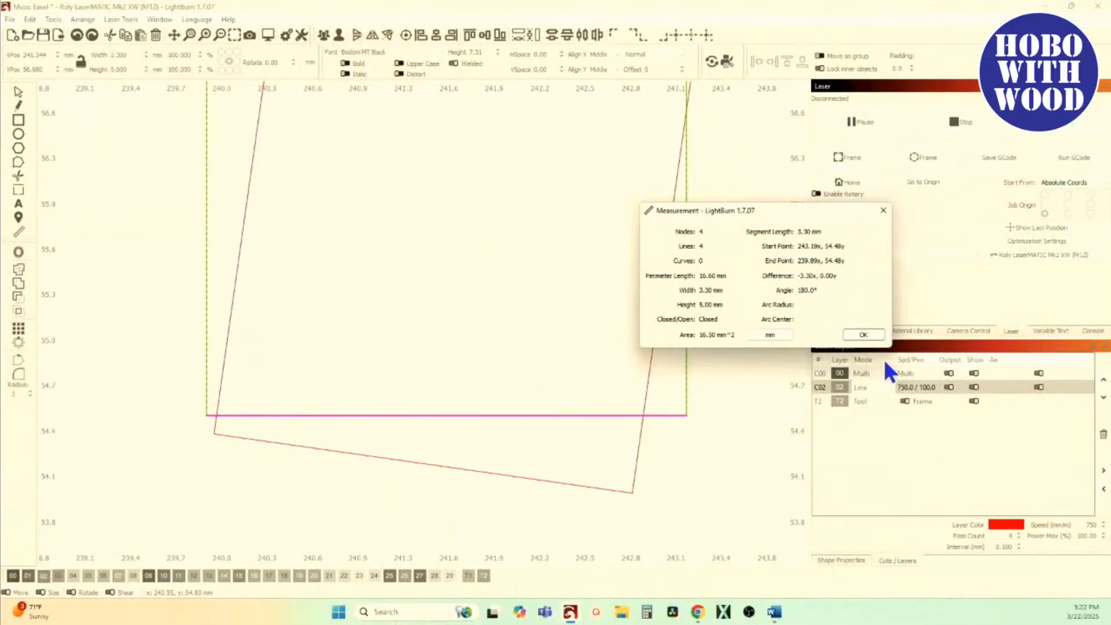
left_click(863, 335)
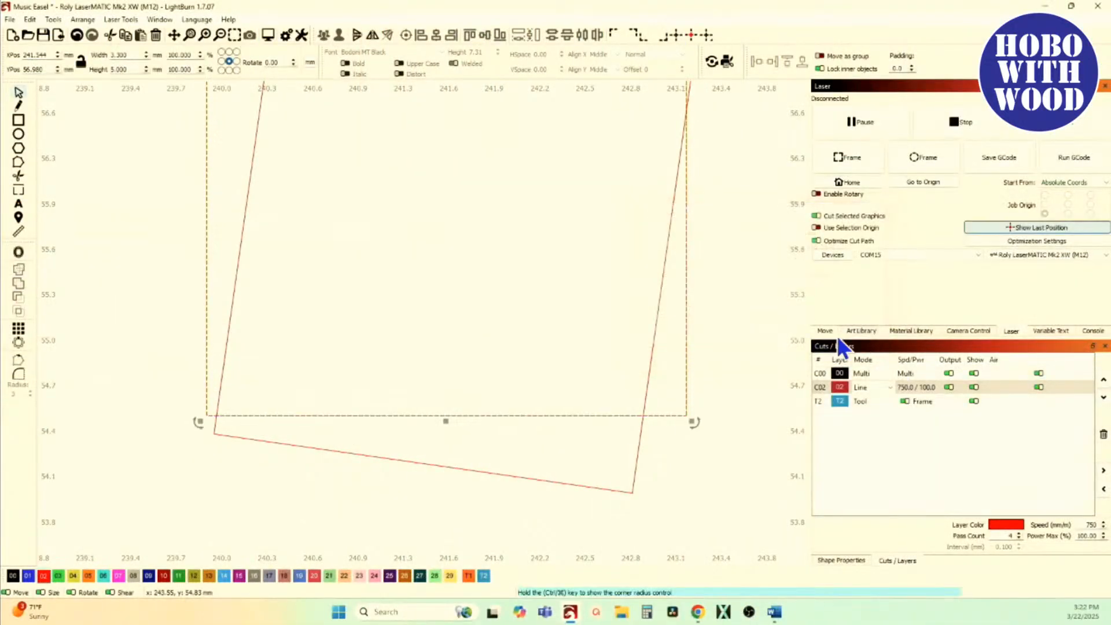
Step: Move the rectangle so its lower-left corner sits exactly on the notch's lower-left corner, and check the alignment
scroll(213, 421, "up", 3)
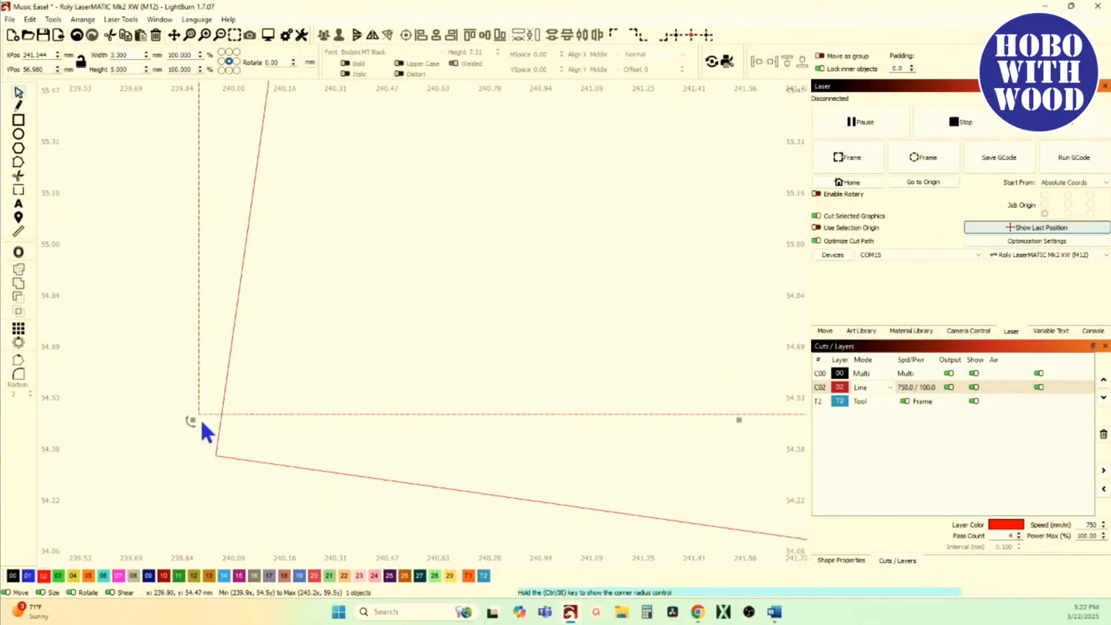
left_click_drag(194, 418, 215, 457)
scroll(214, 456, "up", 12)
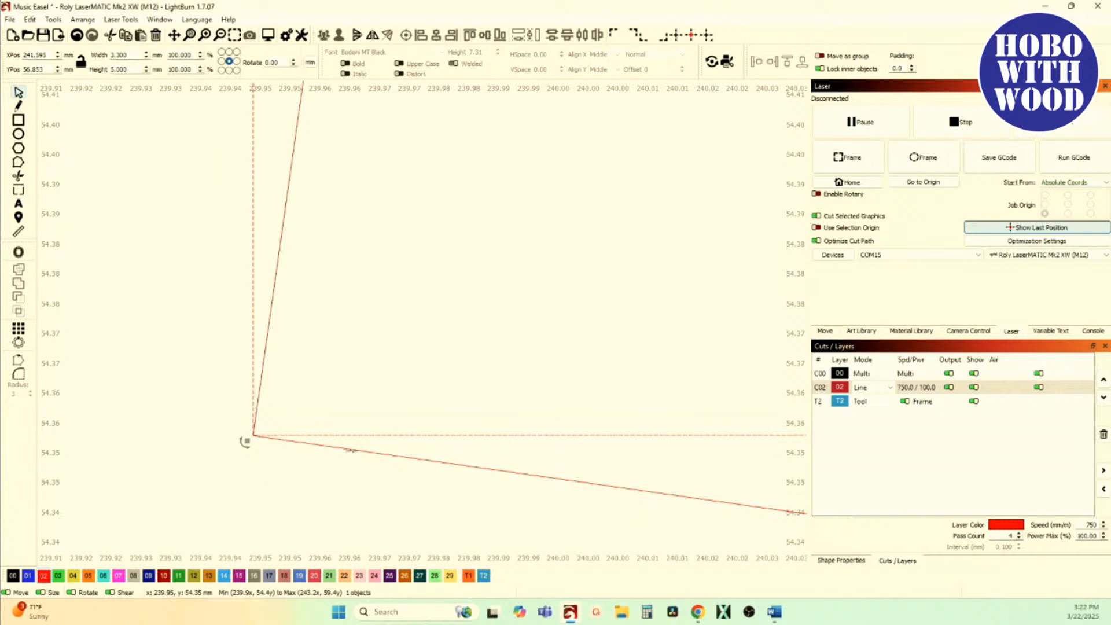
scroll(351, 460, "down", 3)
left_click_drag(351, 466, 276, 444)
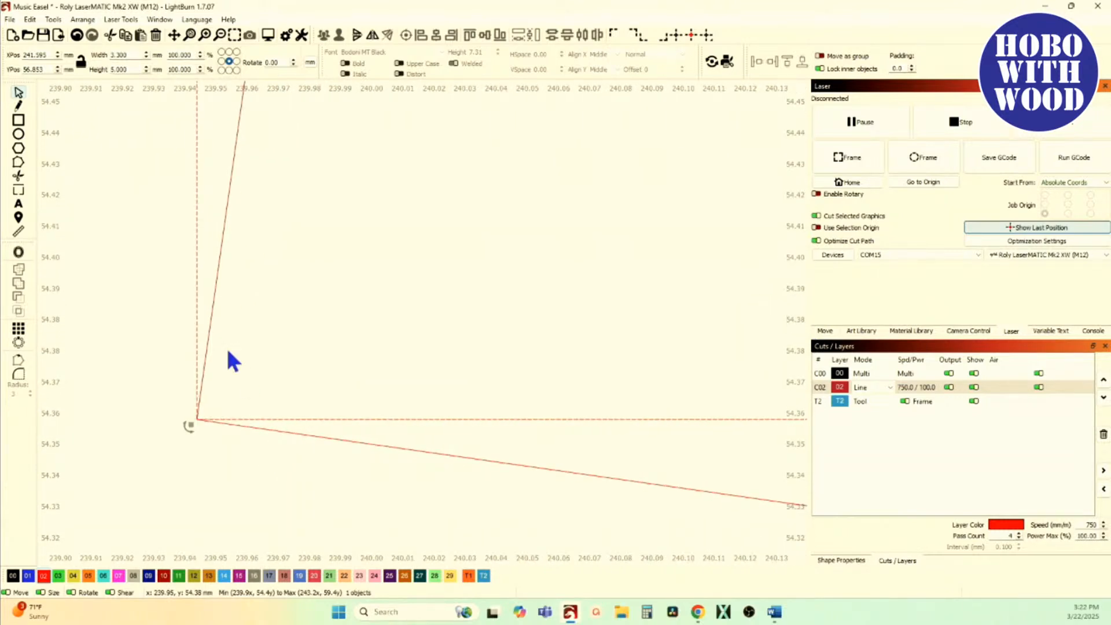
scroll(149, 292, "down", 15)
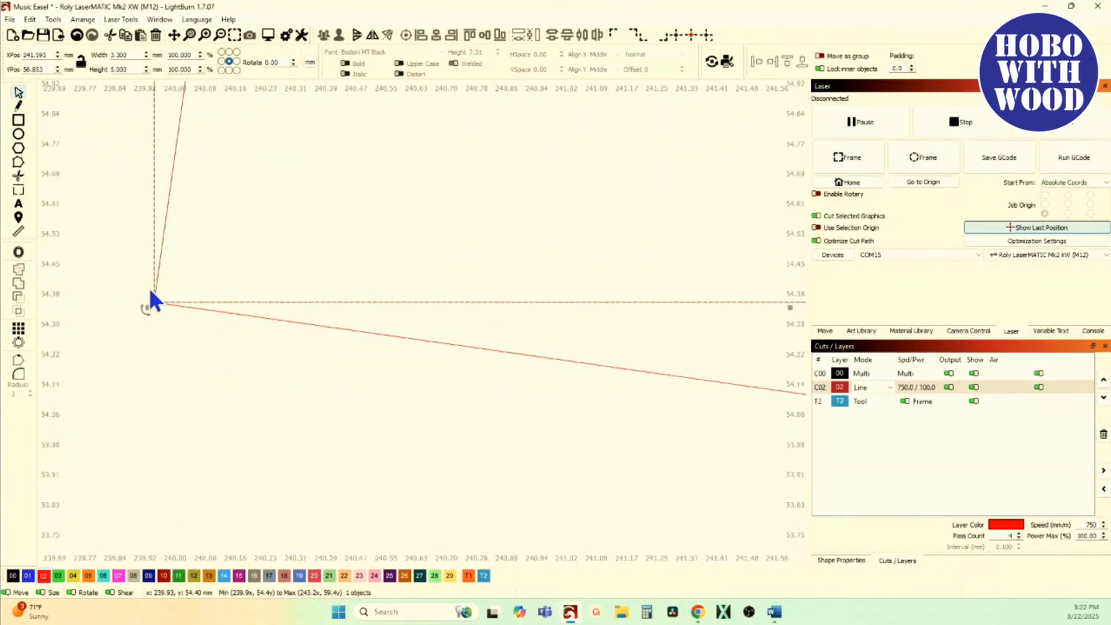
scroll(160, 374, "down", 3)
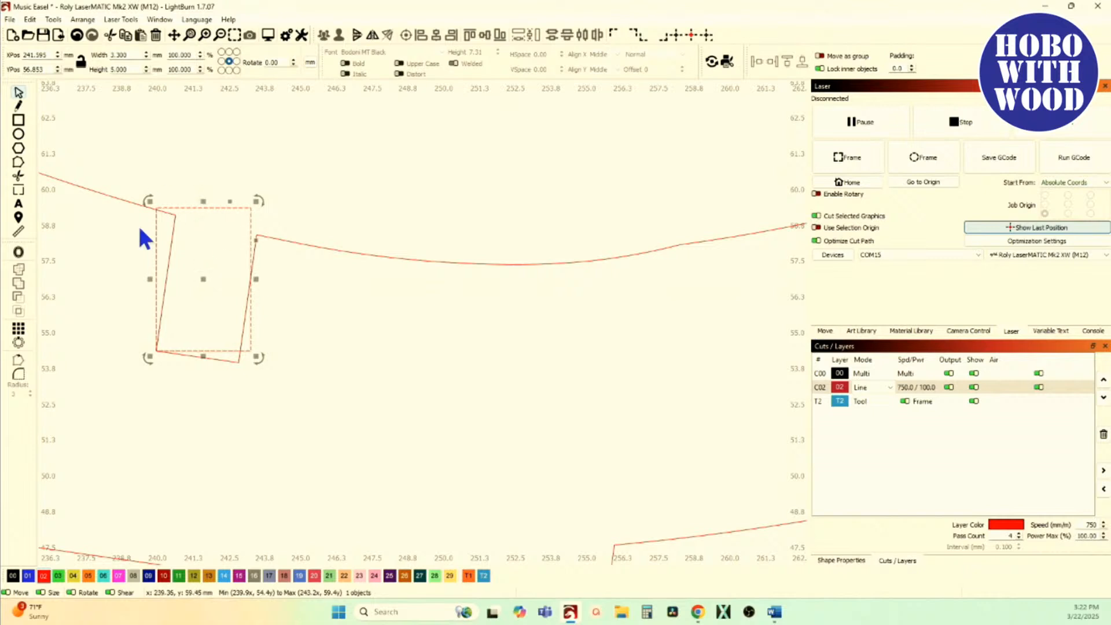
scroll(154, 347, "up", 10)
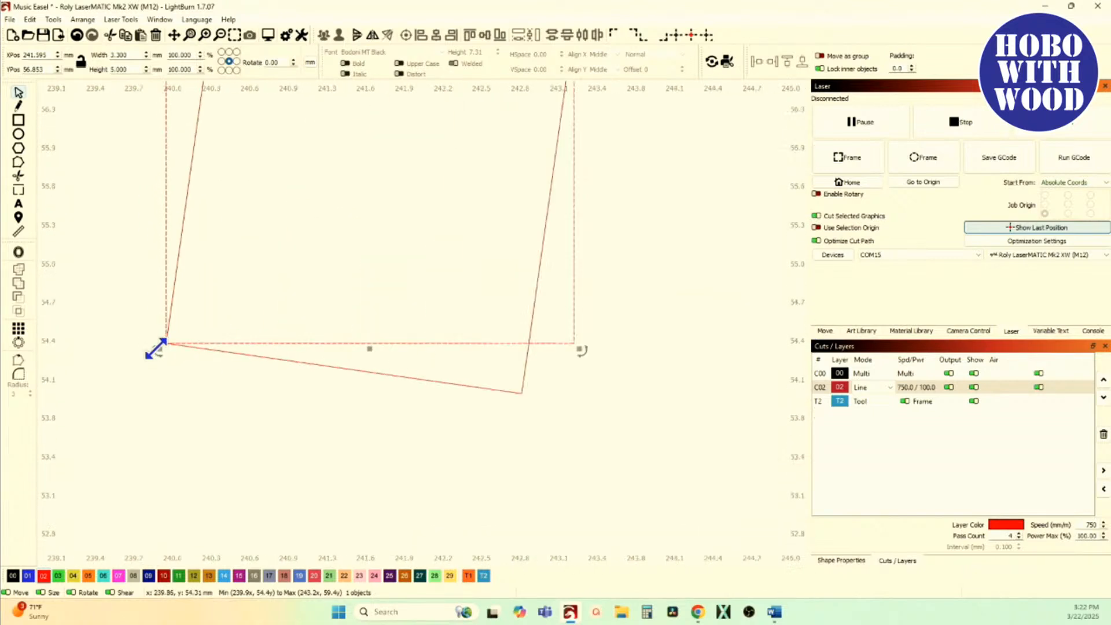
left_click_drag(174, 350, 163, 404)
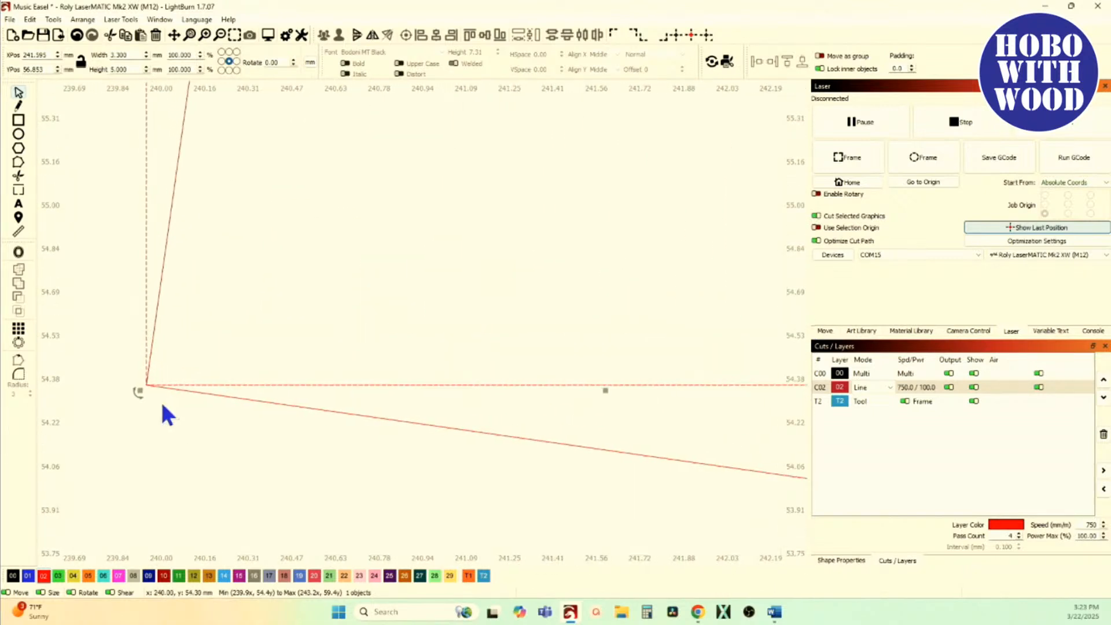
scroll(156, 403, "down", 3)
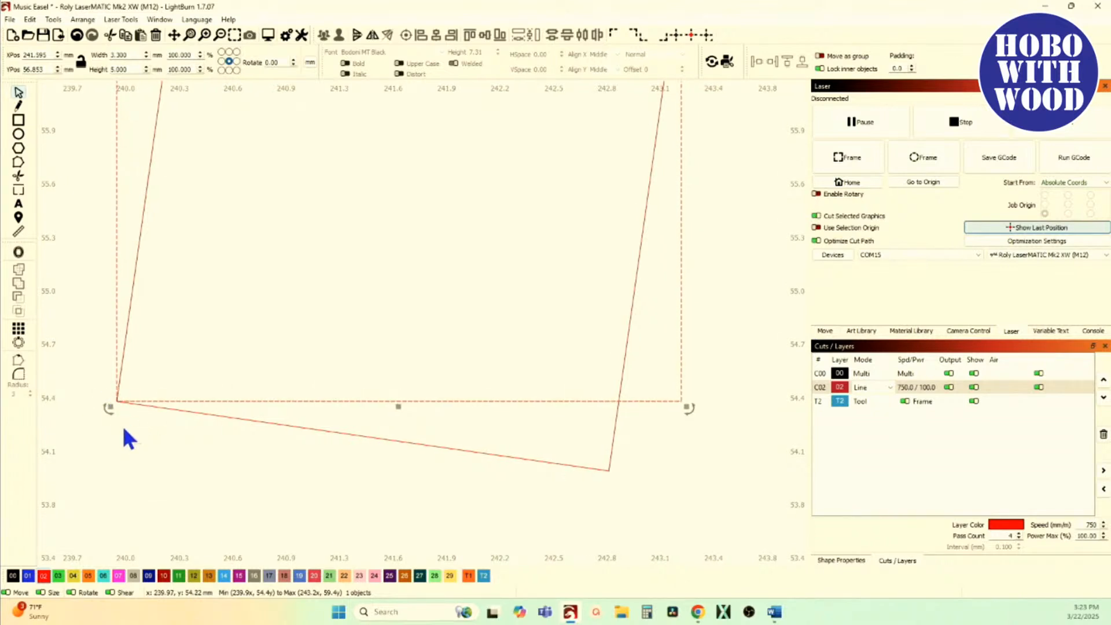
Step: Rotate the rectangle about the shared lower-left corner with Two-Point Rotate until its lower edge lies along the notch's end edge
key("ctrl+2")
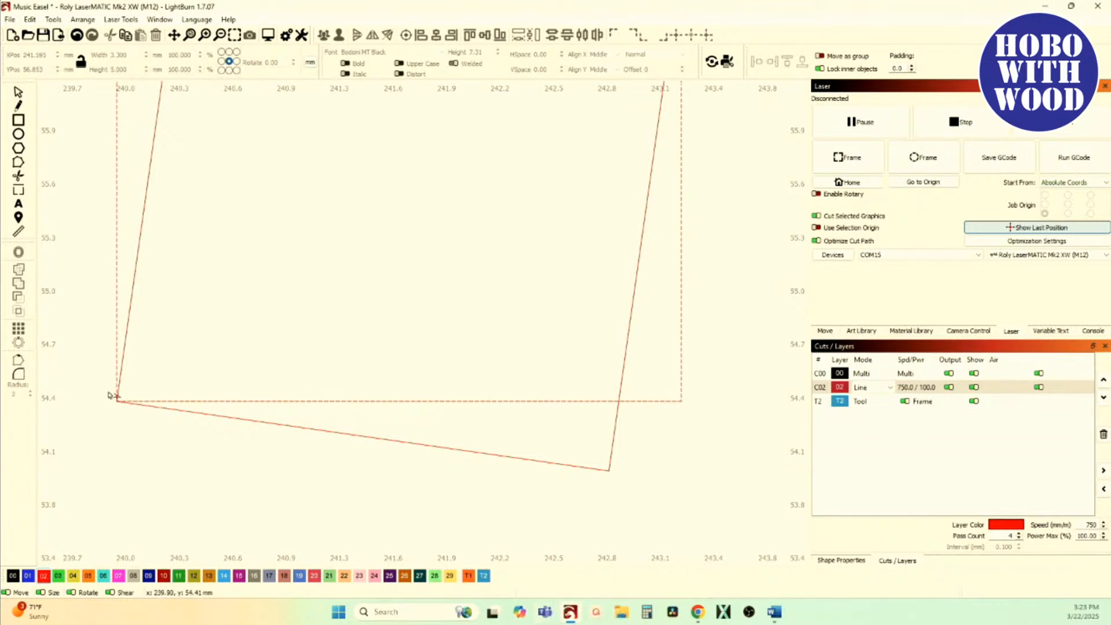
scroll(114, 402, "up", 8)
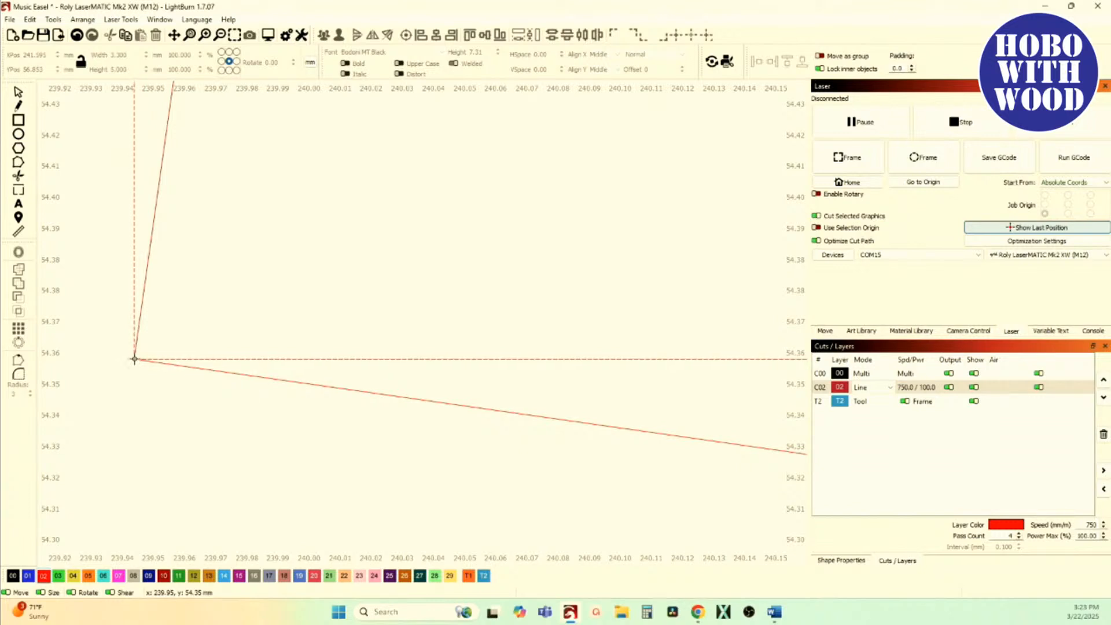
left_click(134, 360)
scroll(139, 362, "down", 2)
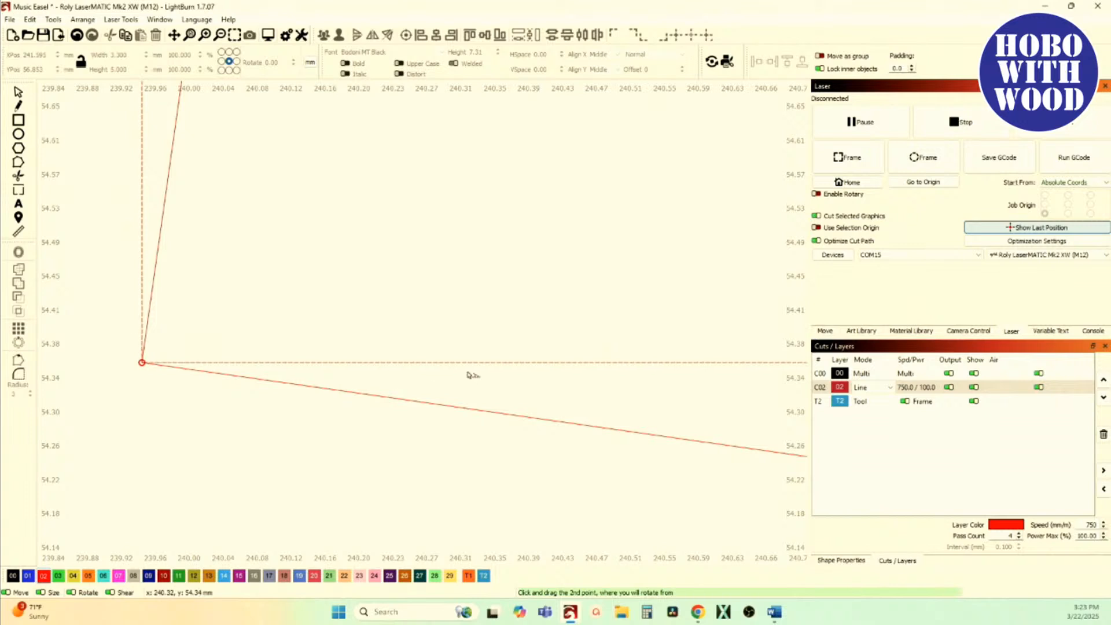
left_click_drag(483, 362, 523, 416)
scroll(523, 416, "down", 10)
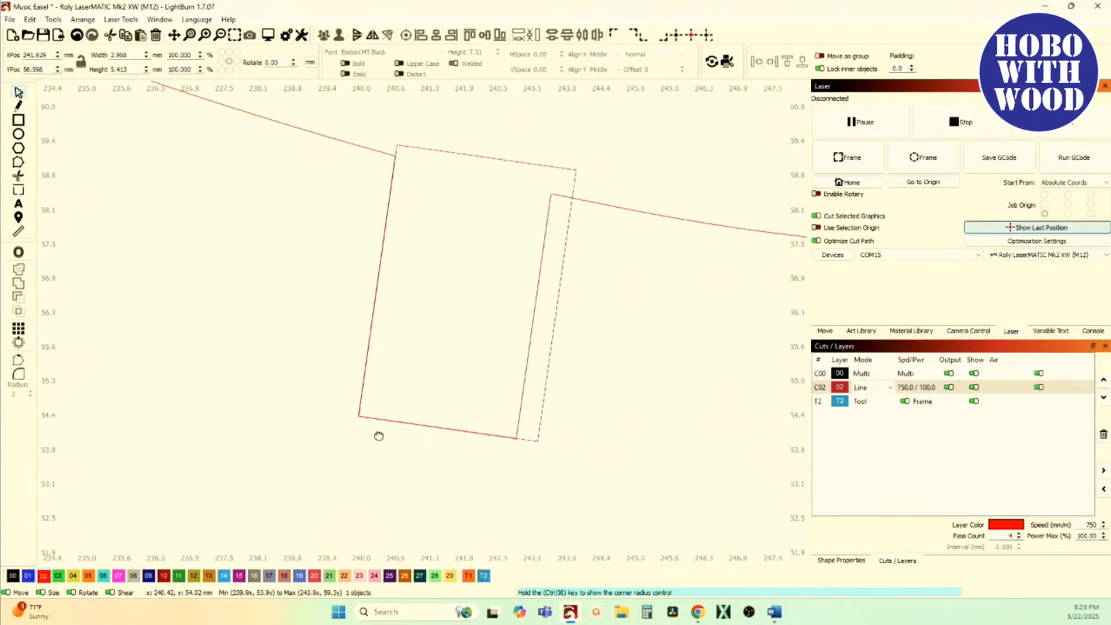
Step: Centre the tilted rectangle on the notch by snapping the midpoint of its lower edge to the midpoint of the notch's end edge
left_click_drag(391, 435, 344, 438)
left_click(392, 371)
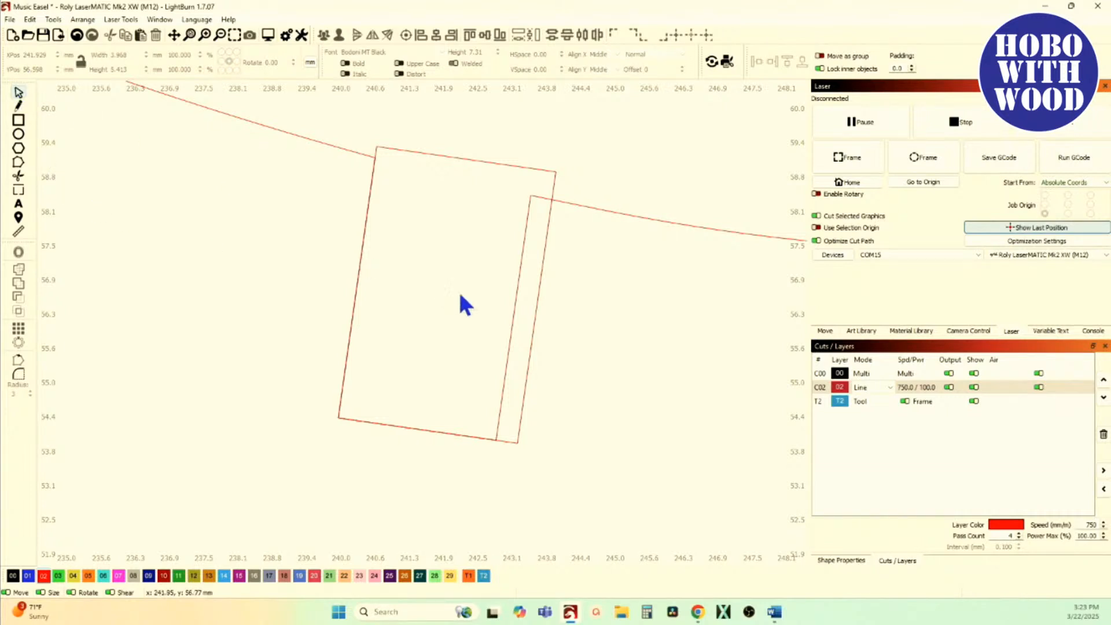
left_click(532, 333)
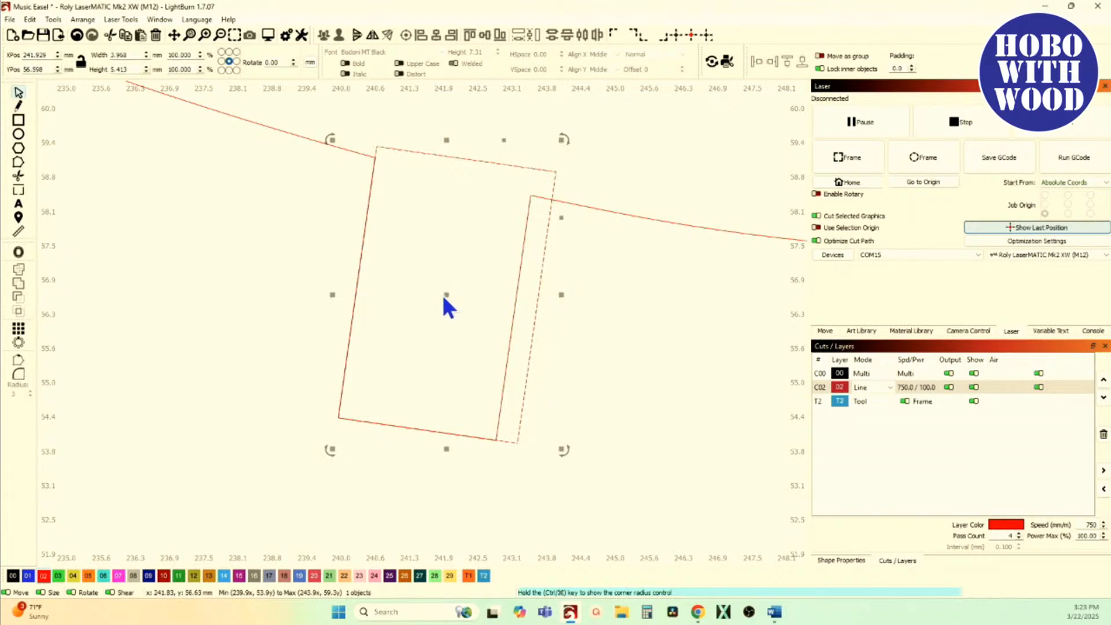
left_click_drag(446, 295, 429, 349)
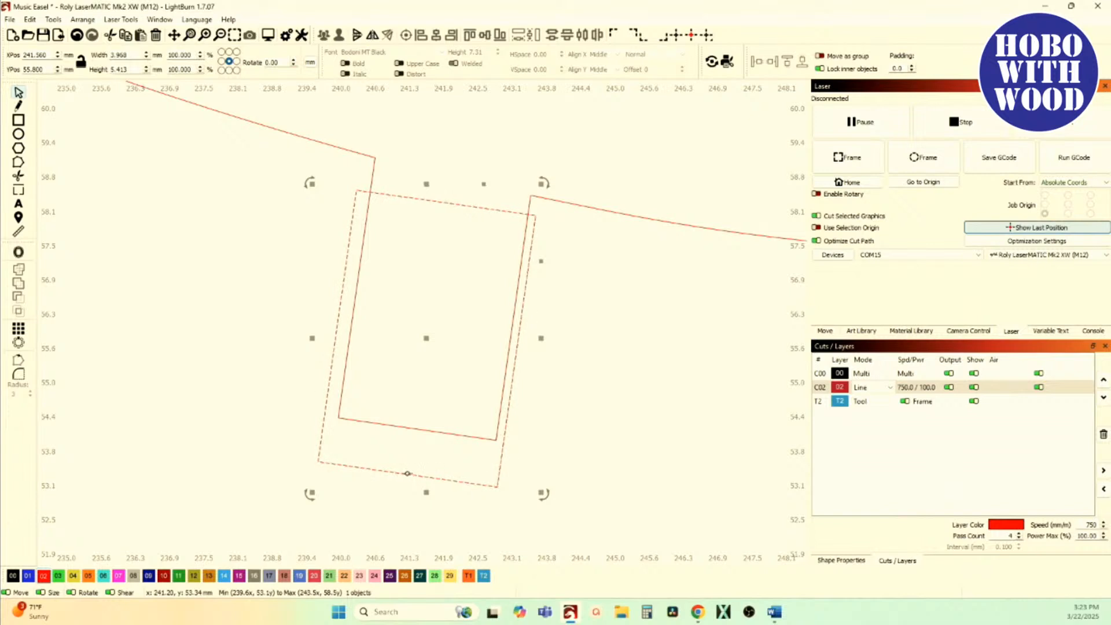
left_click_drag(408, 473, 414, 430)
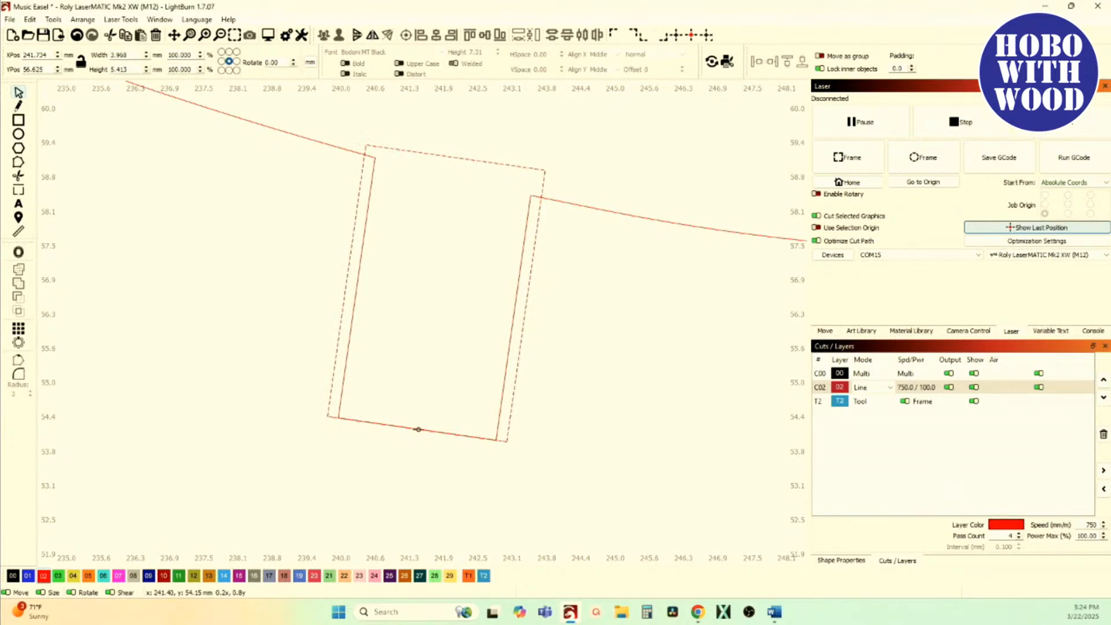
left_click(418, 430)
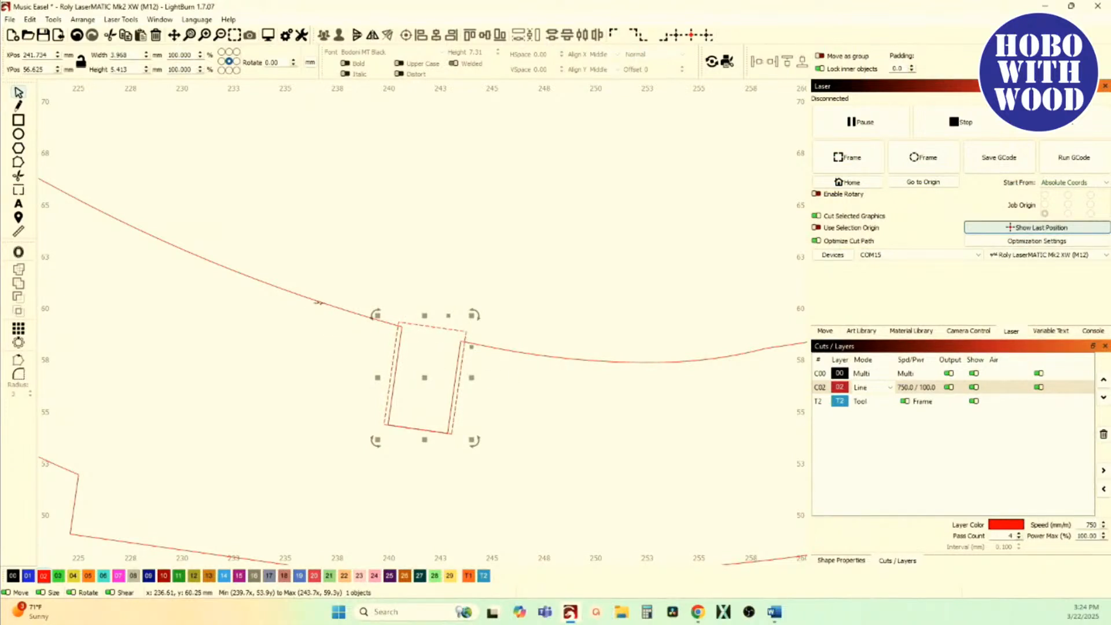
Step: Try merging the rectangle into the notched inner cutout with Boolean Union, and undo the merge
left_click(319, 302, "shift")
scroll(322, 325, "down", 8)
scroll(357, 382, "up", 2)
scroll(303, 327, "up", 4)
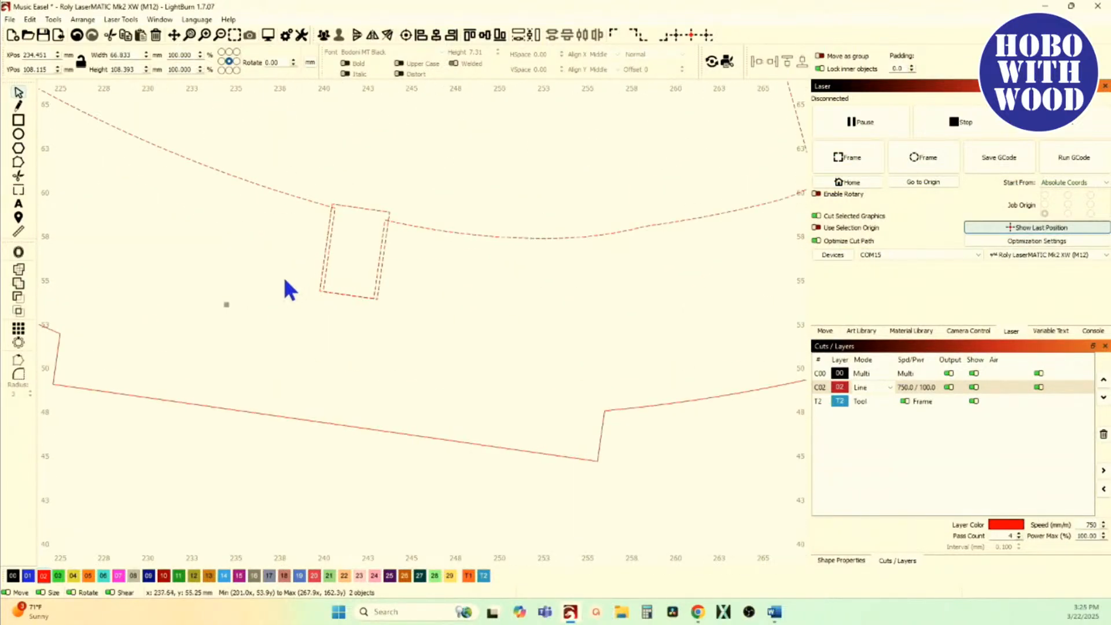
left_click(19, 287)
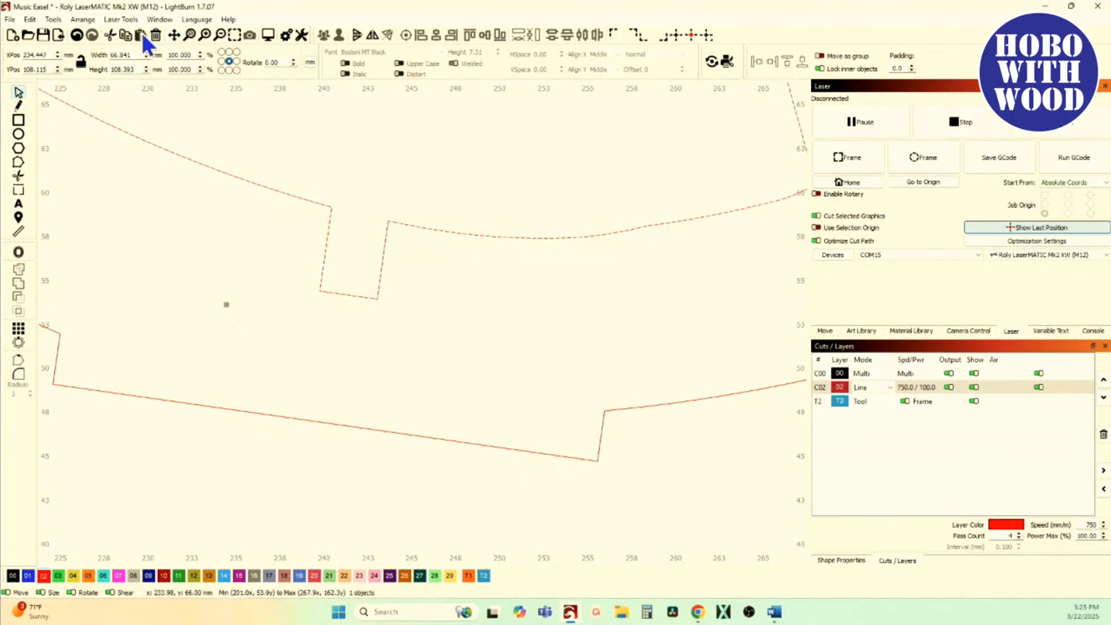
left_click(77, 36)
Step: Group the treble clef's outer outline with the notched inner cutout
left_click(159, 230)
scroll(416, 416, "down", 3)
left_click_drag(566, 431, 539, 302)
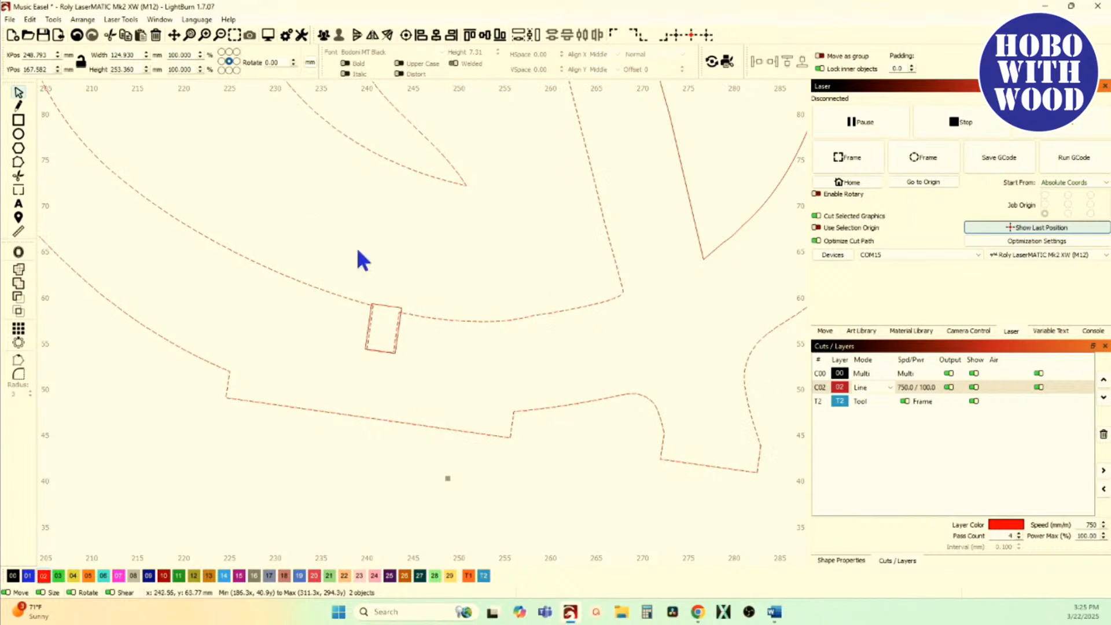
left_click(324, 36)
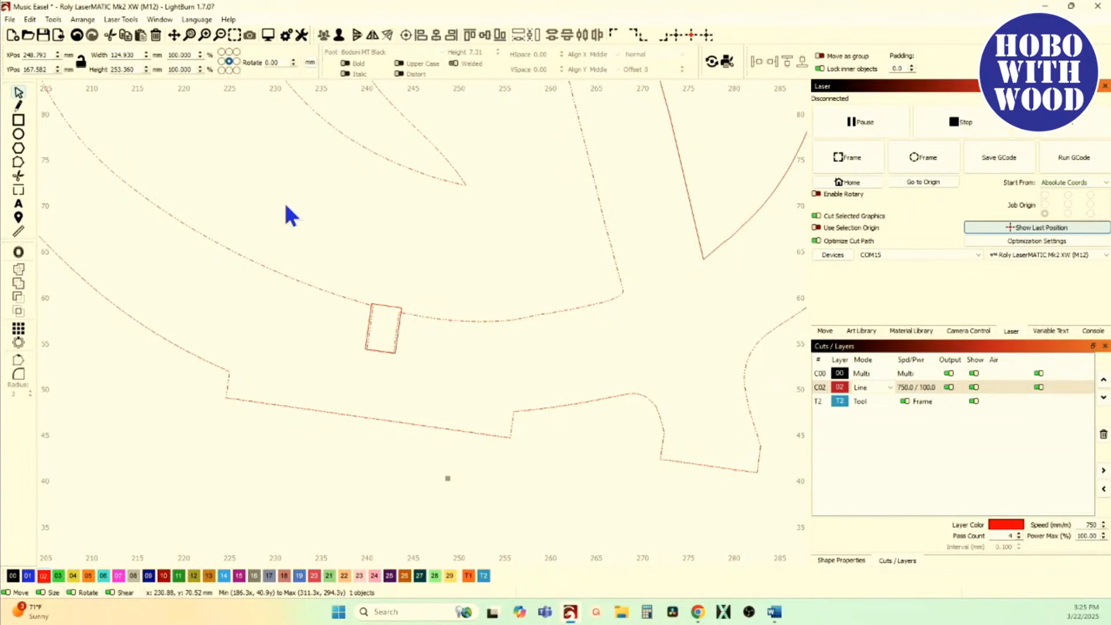
left_click(283, 220)
scroll(284, 220, "down", 2)
scroll(285, 222, "down", 2)
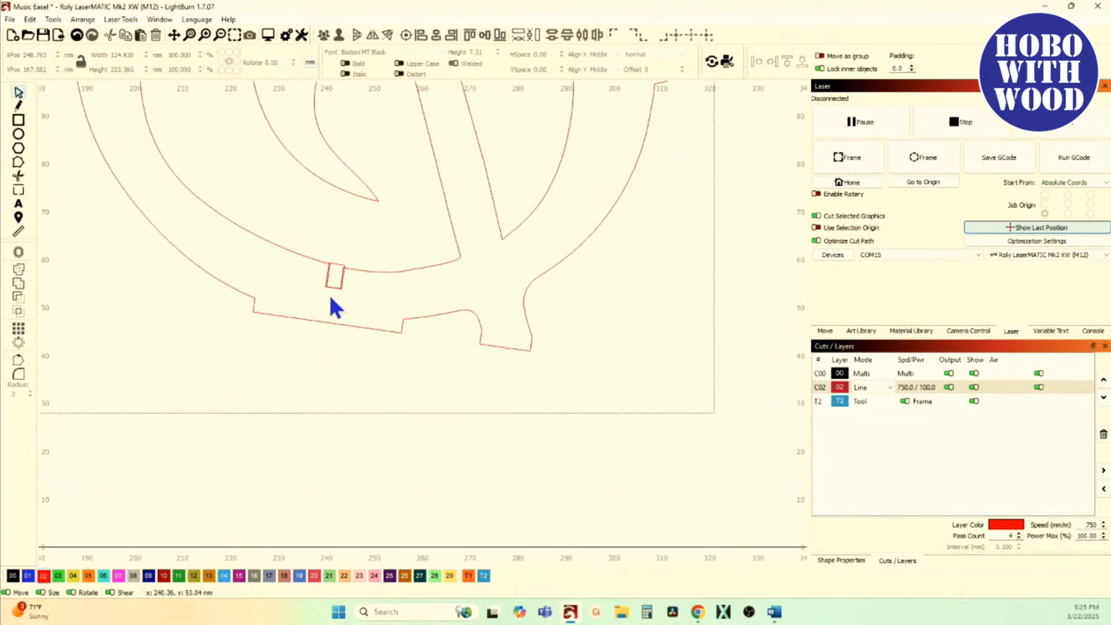
Step: Subtract the tilted rectangle from the grouped treble clef outline and cutout to widen the notch
left_click(351, 321)
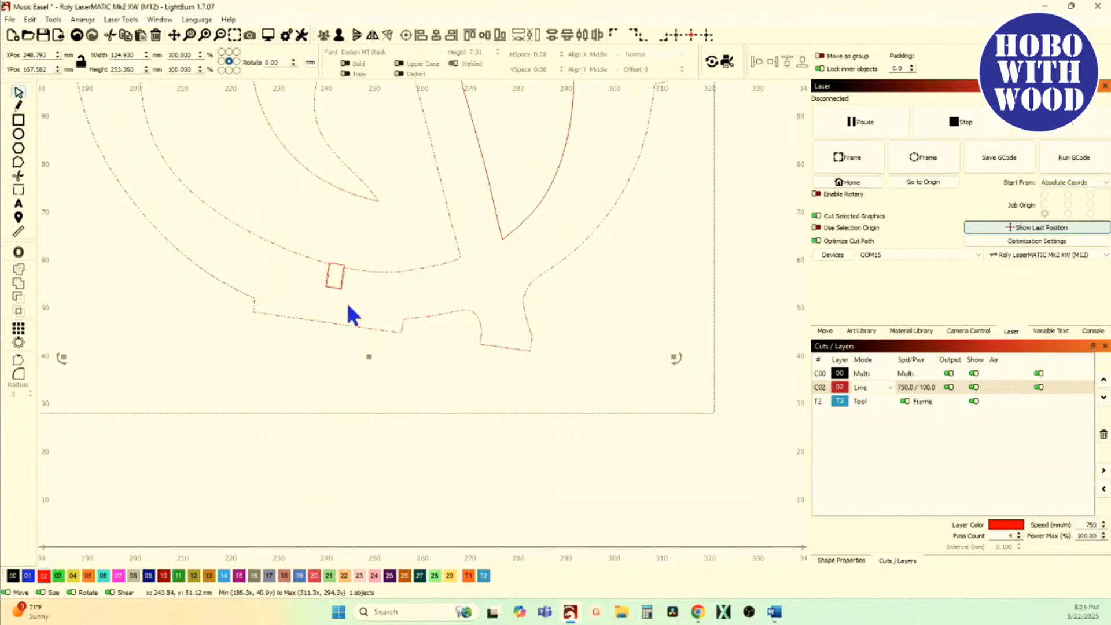
scroll(342, 282, "up", 5)
scroll(317, 275, "up", 3)
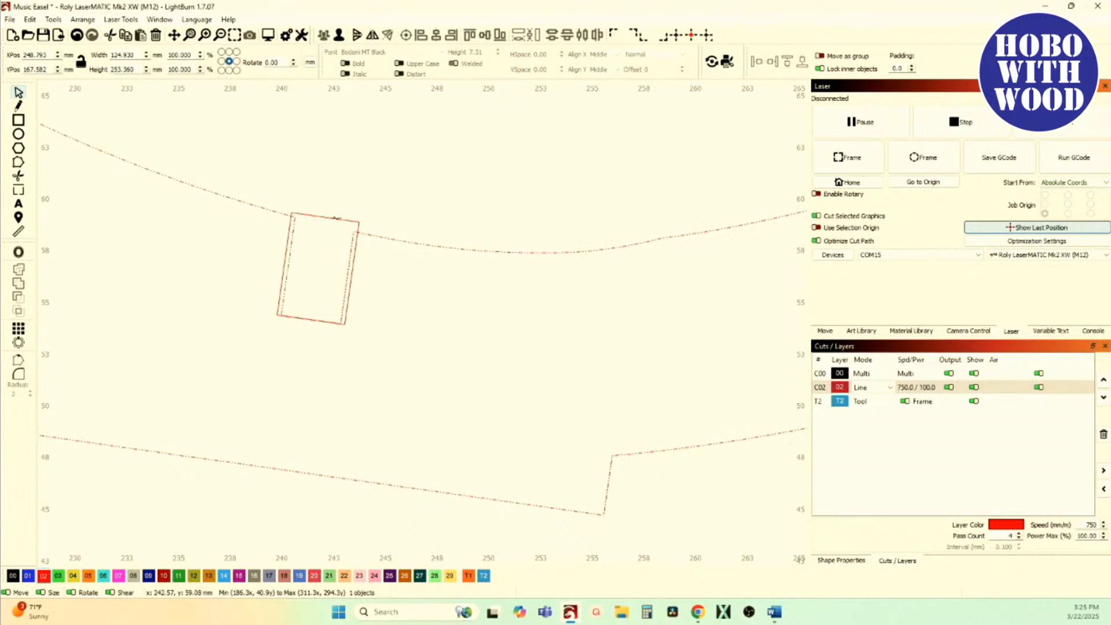
left_click(336, 218, "shift")
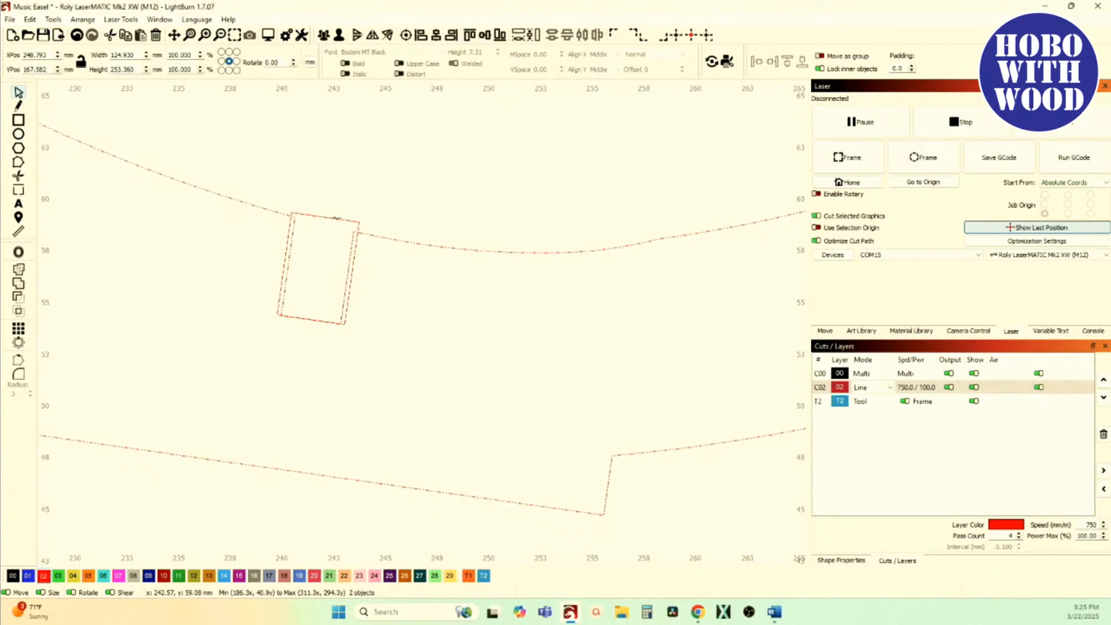
left_click(18, 297)
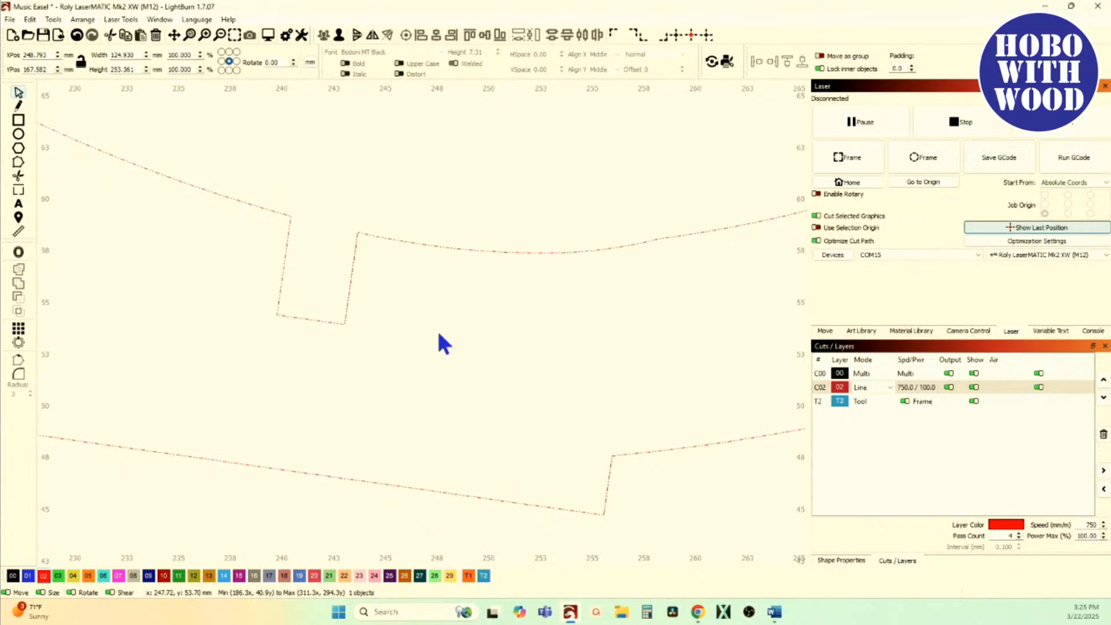
scroll(453, 359, "down", 2)
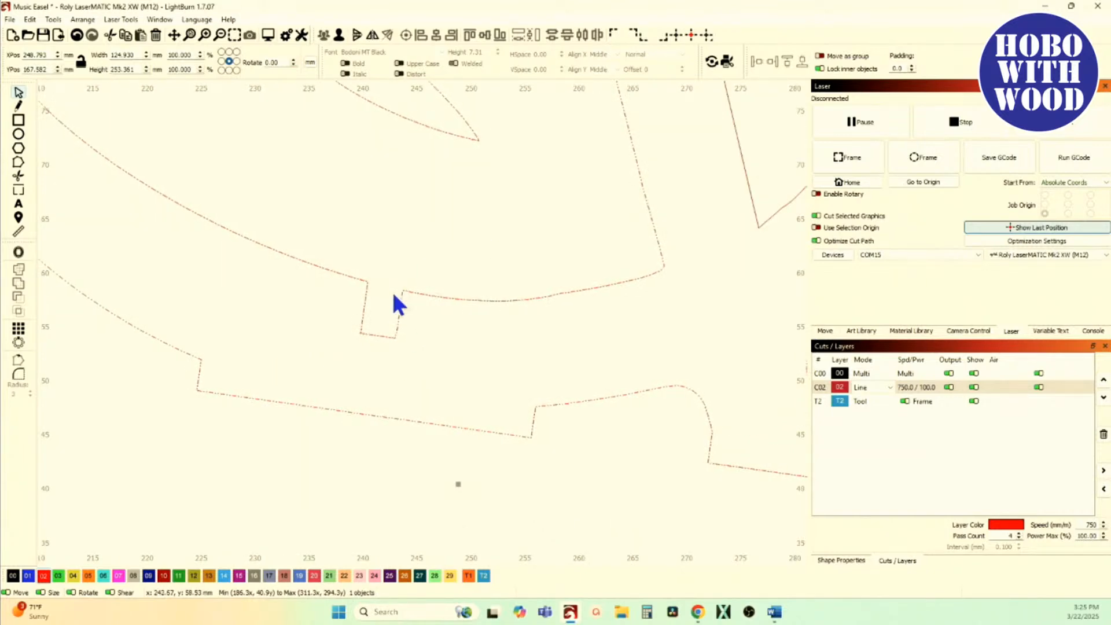
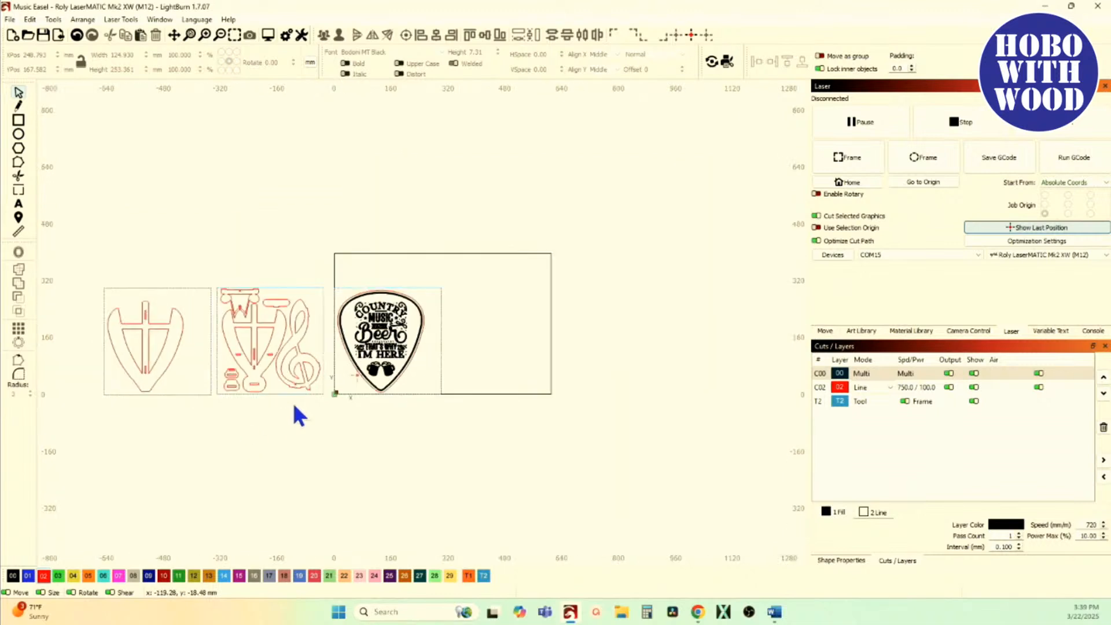
Step: Move the guitar-pick sheet out of the work area to the empty space above the other part sheets
left_click_drag(324, 260, 470, 440)
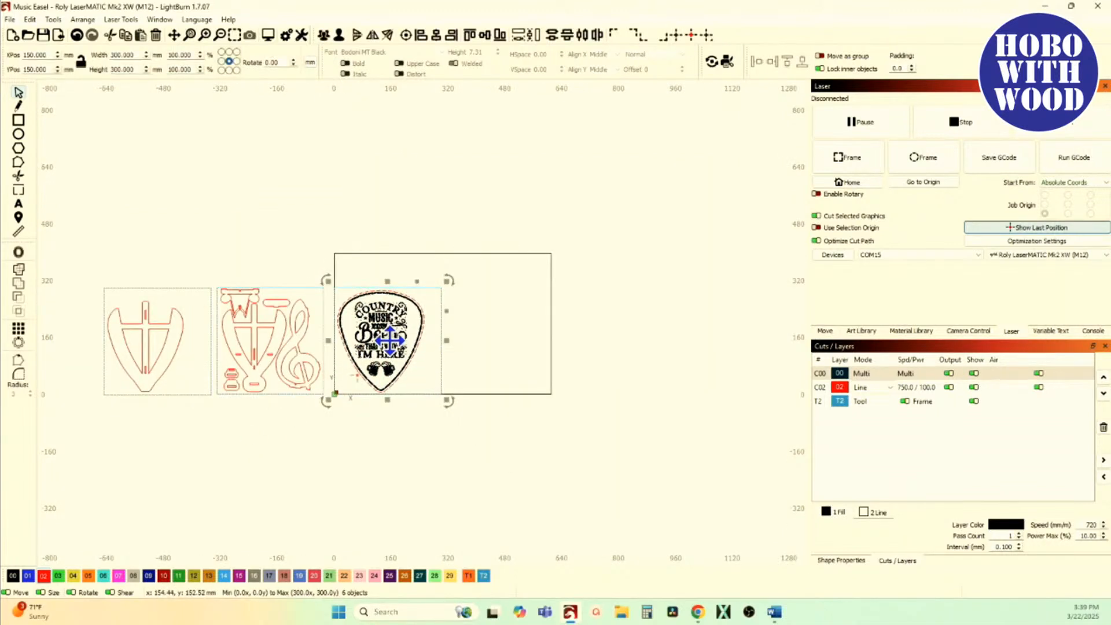
left_click_drag(389, 341, 261, 195)
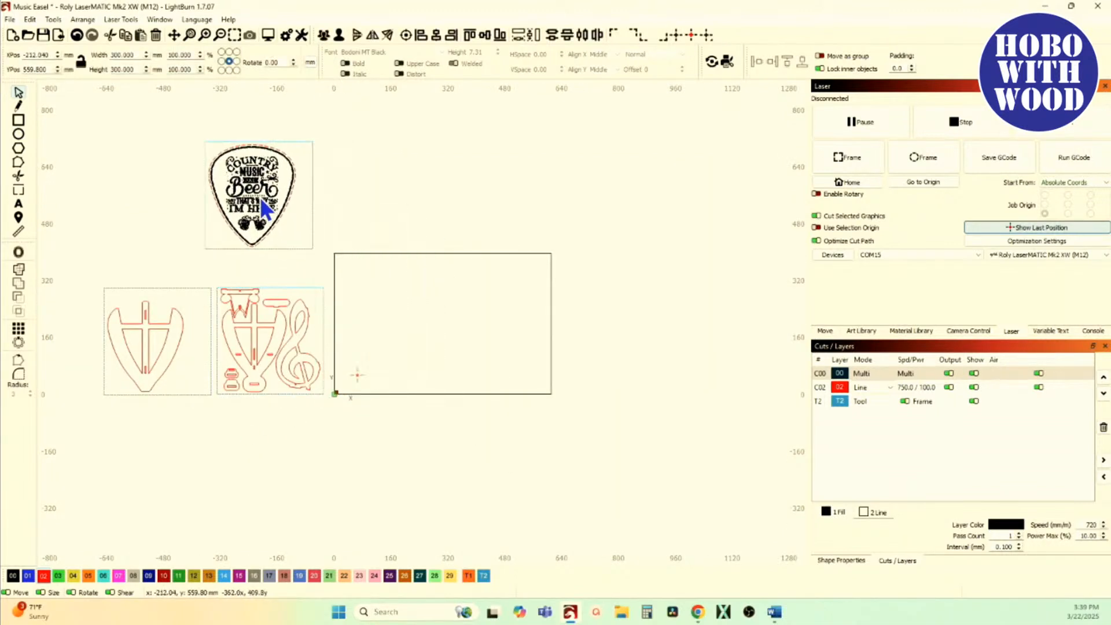
left_click(226, 266)
Step: Move the treble clef from its parts sheet onto the work area and assign it to layer 00
scroll(313, 376, "up", 3)
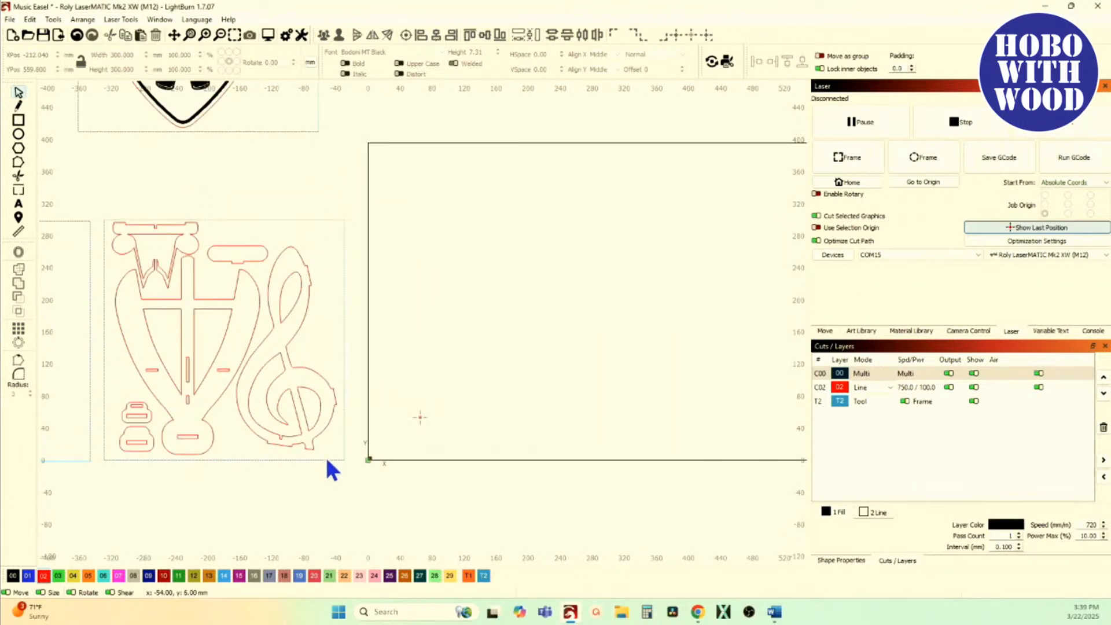
left_click_drag(325, 455, 272, 308)
left_click_drag(286, 348, 512, 309)
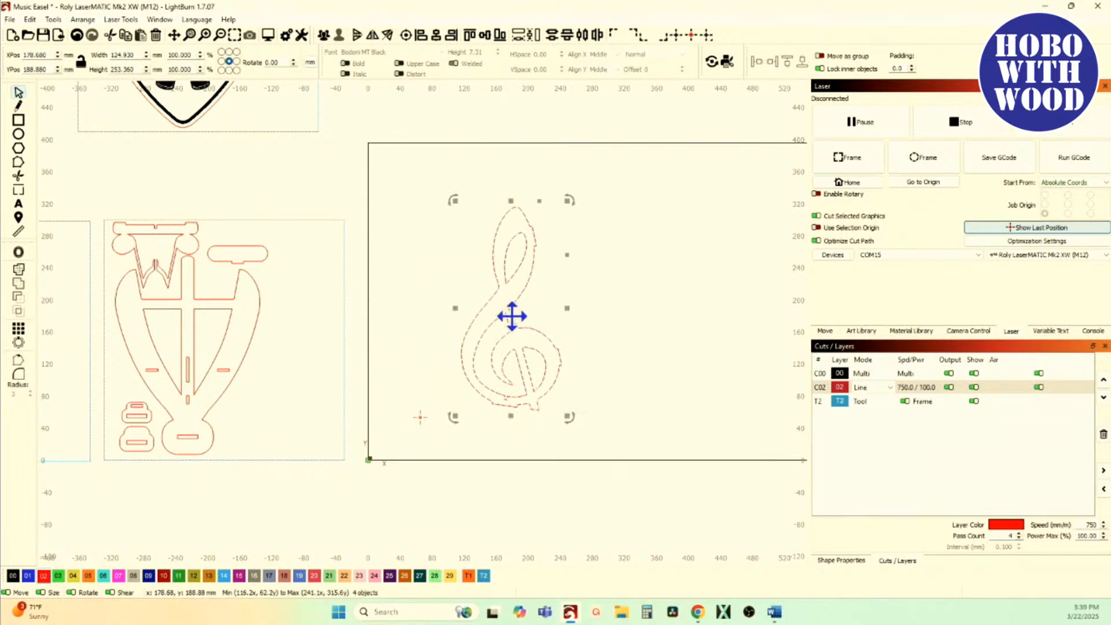
left_click(13, 576)
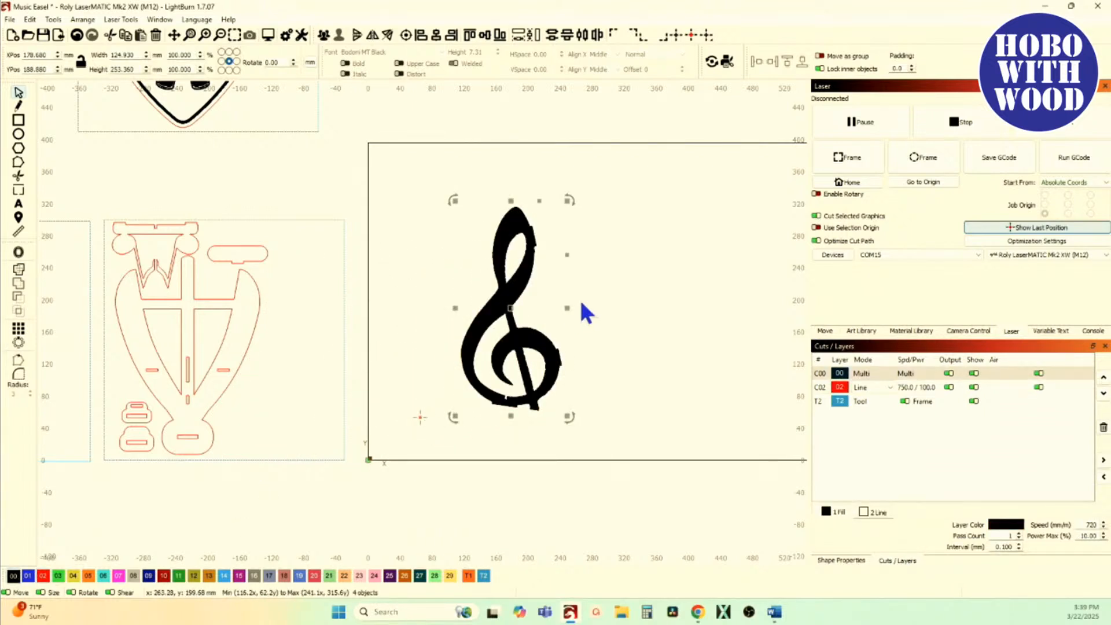
Step: Try Resize Slots on the treble clef's slot width with a new material thickness of 3.5 mm and tolerance 0, and cancel it
scroll(579, 298, "up", 4)
scroll(513, 336, "down", 1)
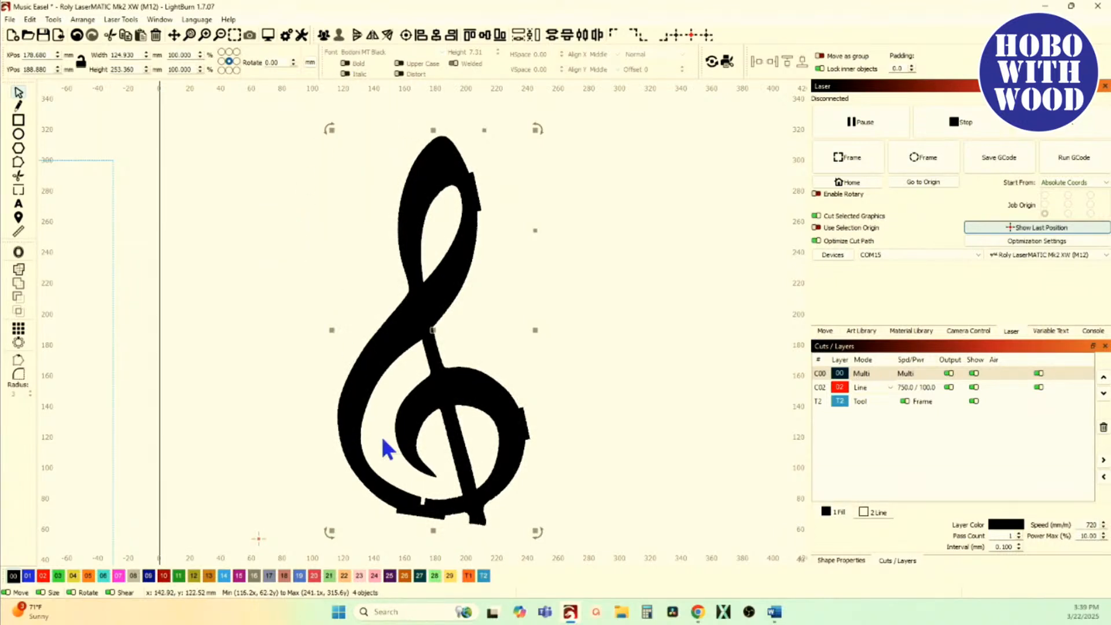
scroll(382, 440, "up", 1)
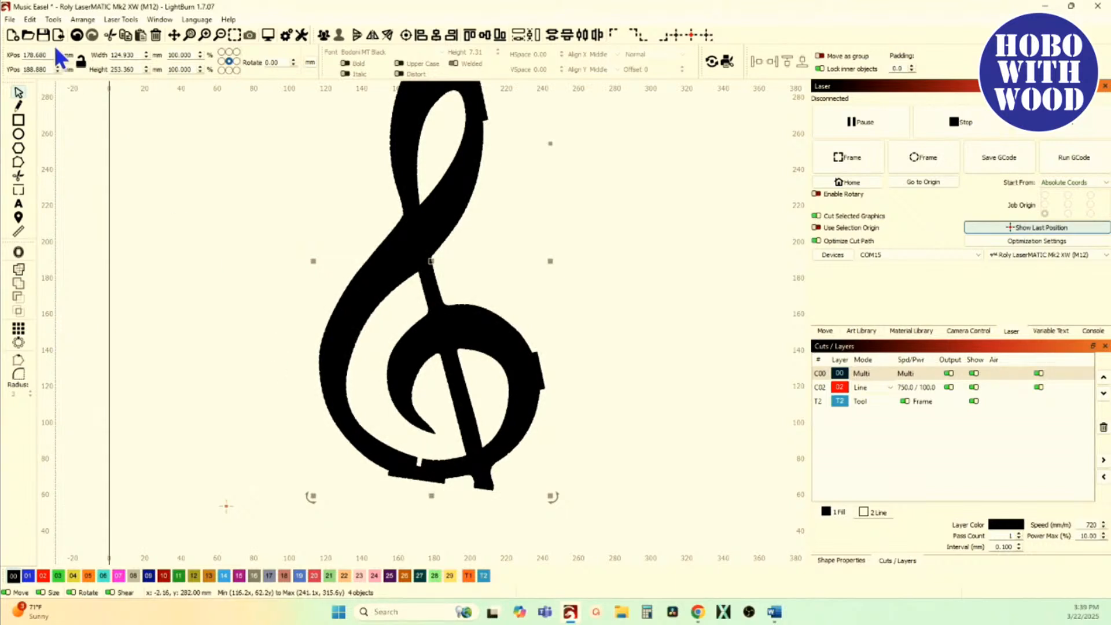
left_click(55, 20)
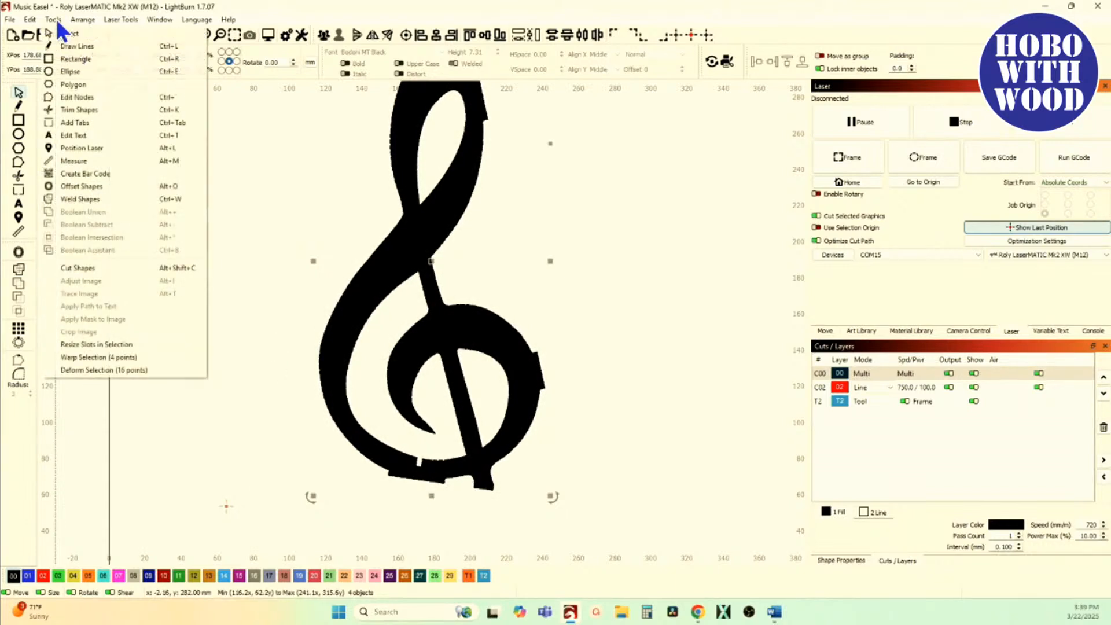
left_click(96, 345)
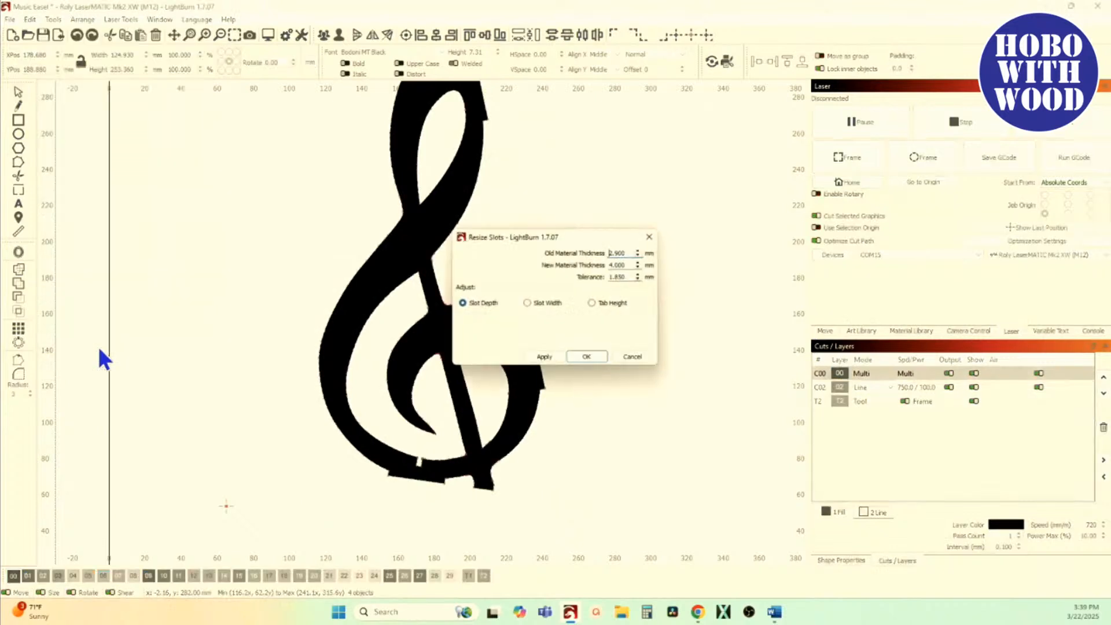
left_click(534, 301)
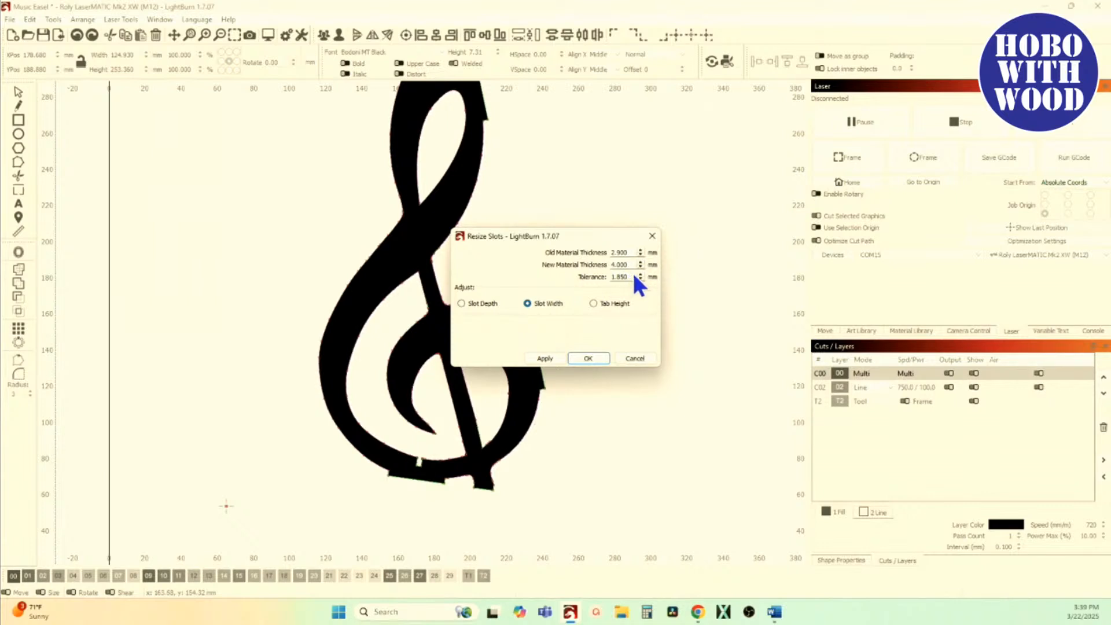
left_click_drag(630, 265, 571, 266)
type("3.5")
scroll(405, 451, "up", 6)
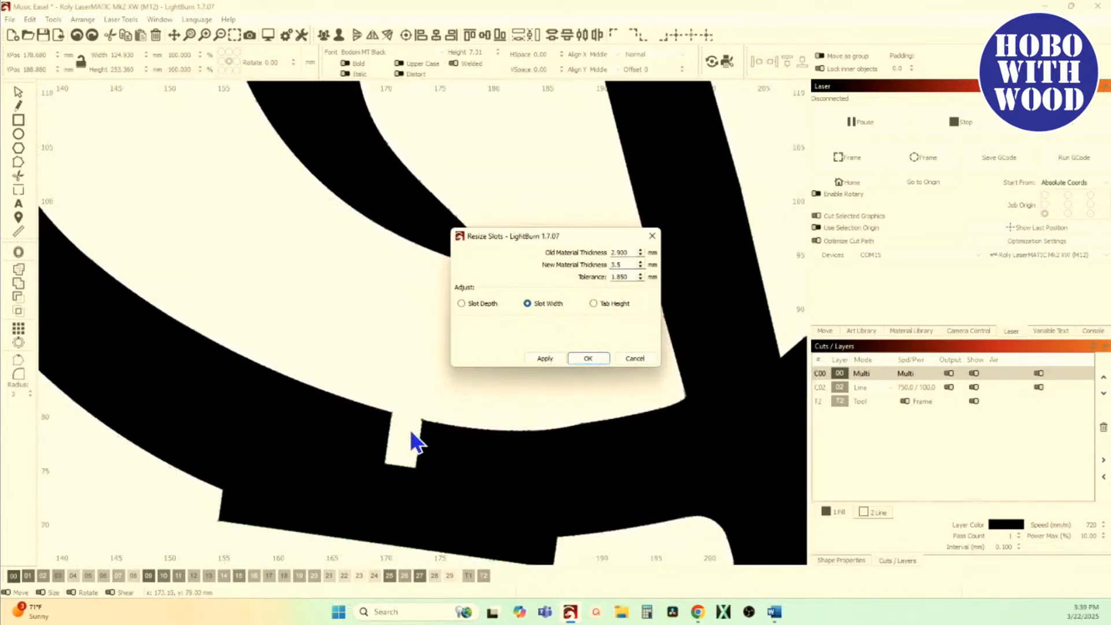
key("Tab")
key("BackSpace")
type("00")
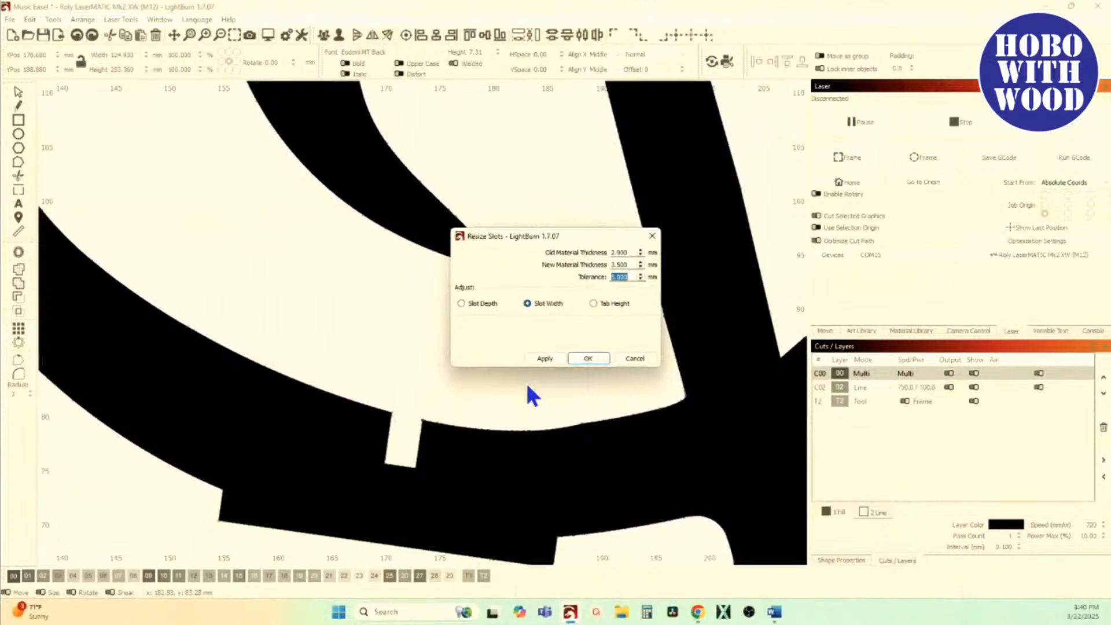
scroll(528, 392, "down", 5)
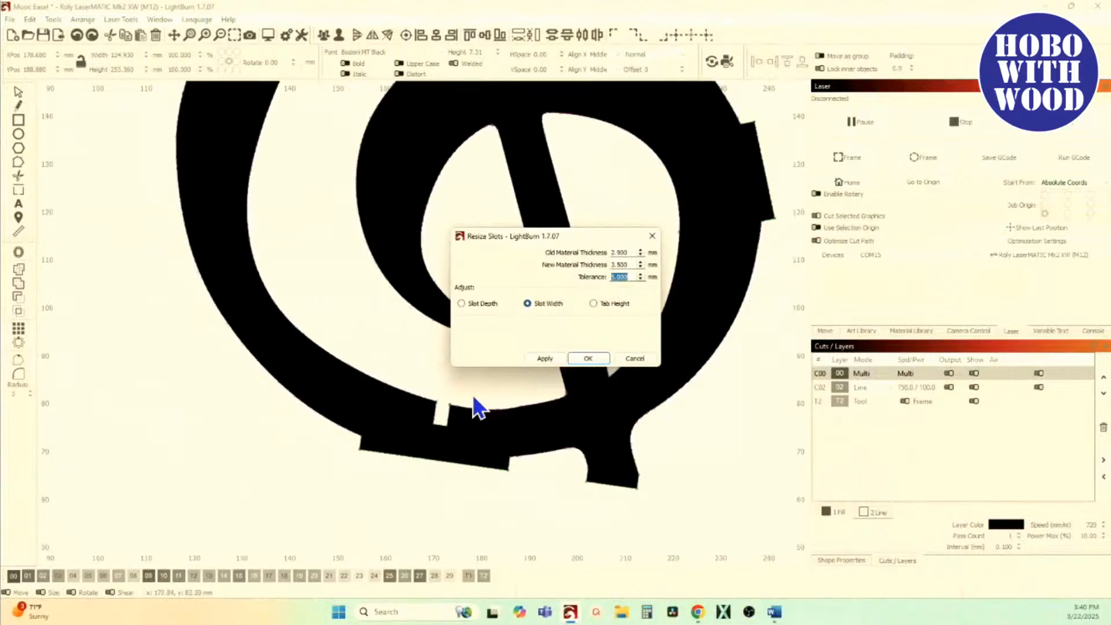
left_click(637, 359)
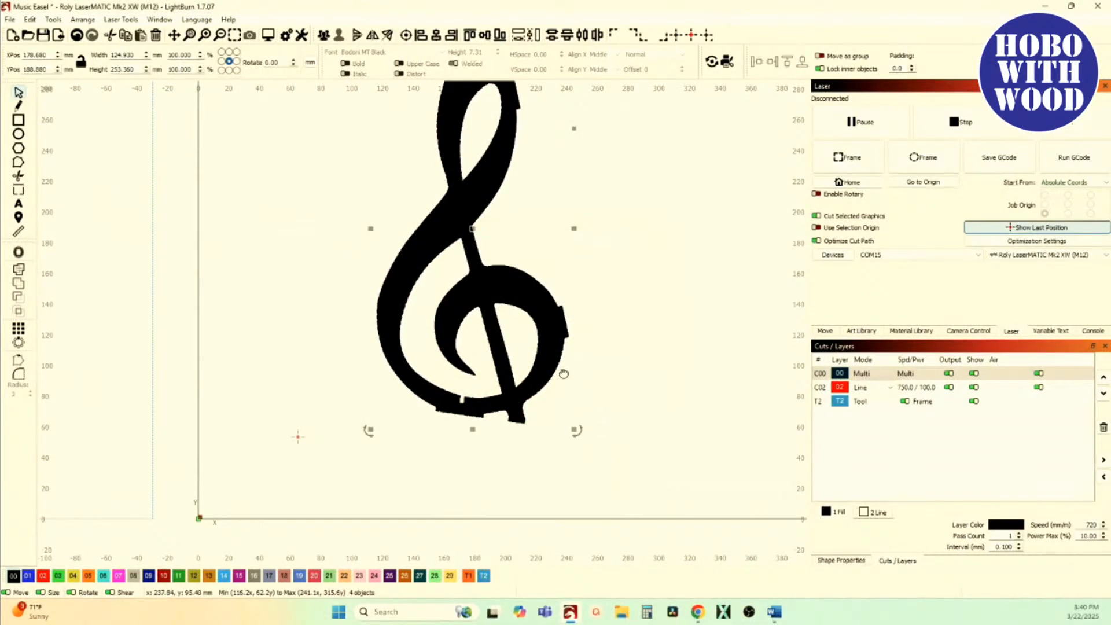
Step: Draw a rectangle about 107.5 × 101 mm beside the treble clef and another about 83 × 76 mm inside it
left_click_drag(563, 375, 297, 374)
left_click(20, 120)
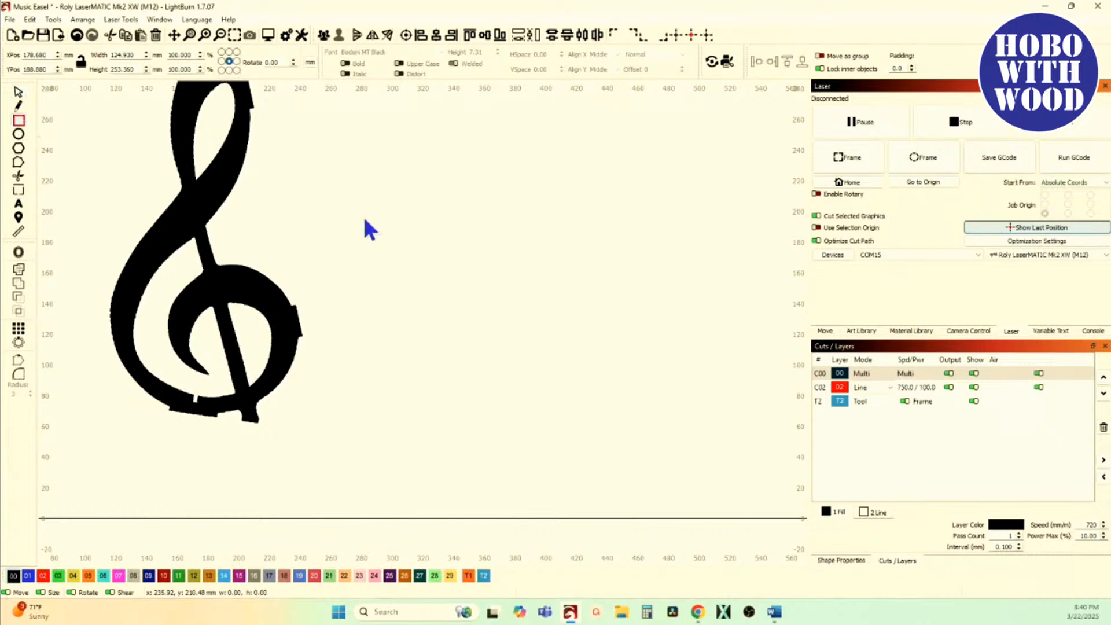
left_click_drag(438, 205, 603, 360)
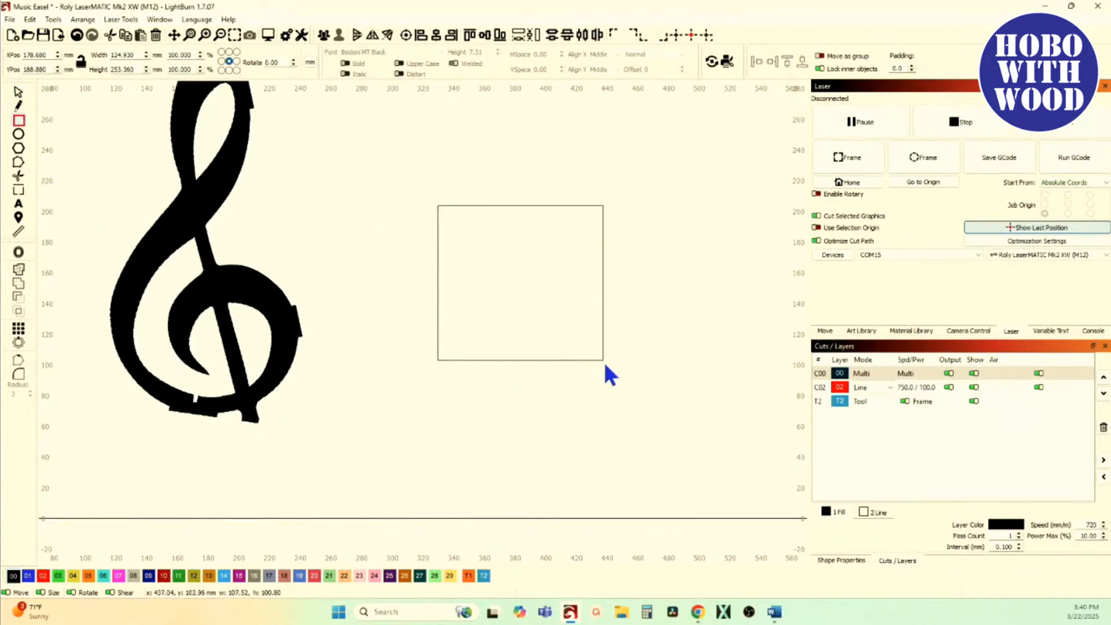
left_click_drag(459, 246, 587, 349)
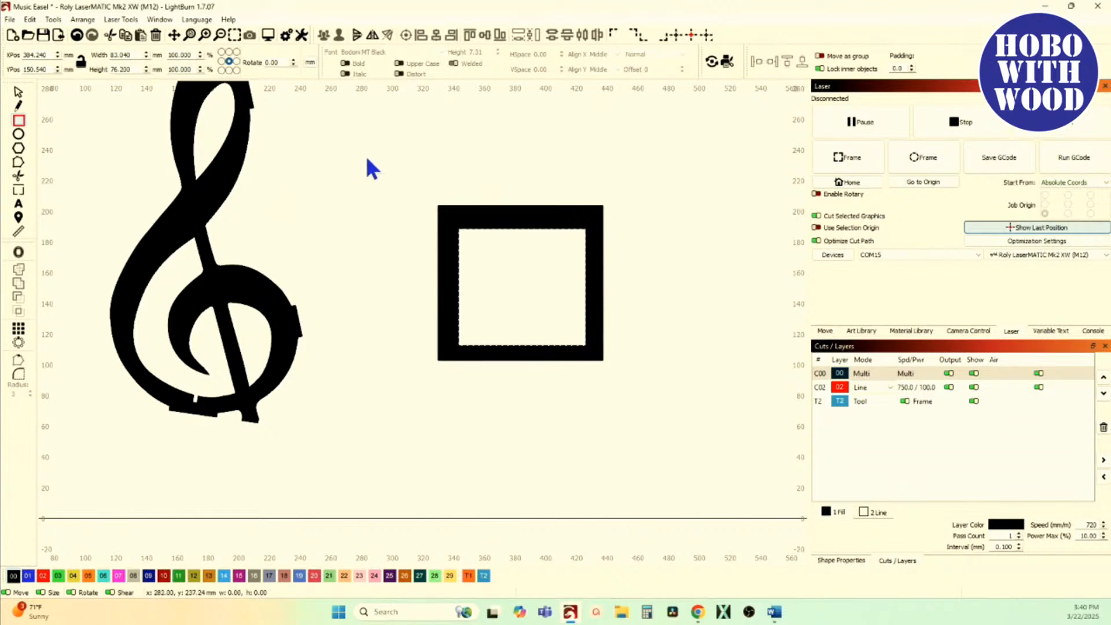
Step: Draw a small rectangle about 7 × 12 mm and align it to the horizontal centre and top edge of the inner rectangle
mouse_move(366, 155)
left_mouse_down()
mouse_move(366, 173)
mouse_move(377, 172)
left_mouse_up()
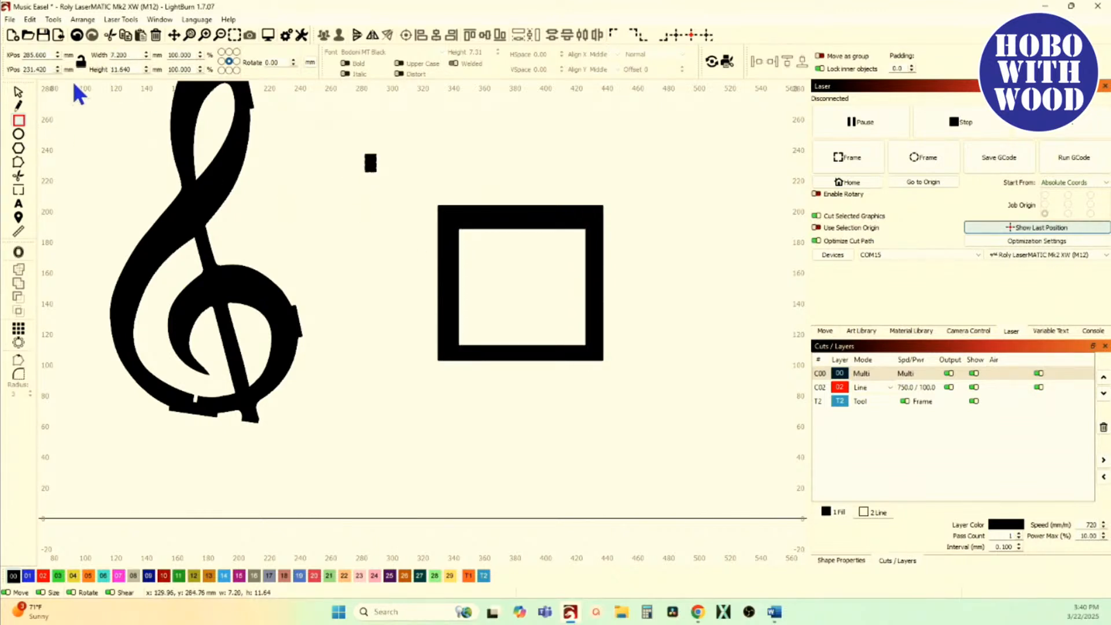
left_click(19, 92)
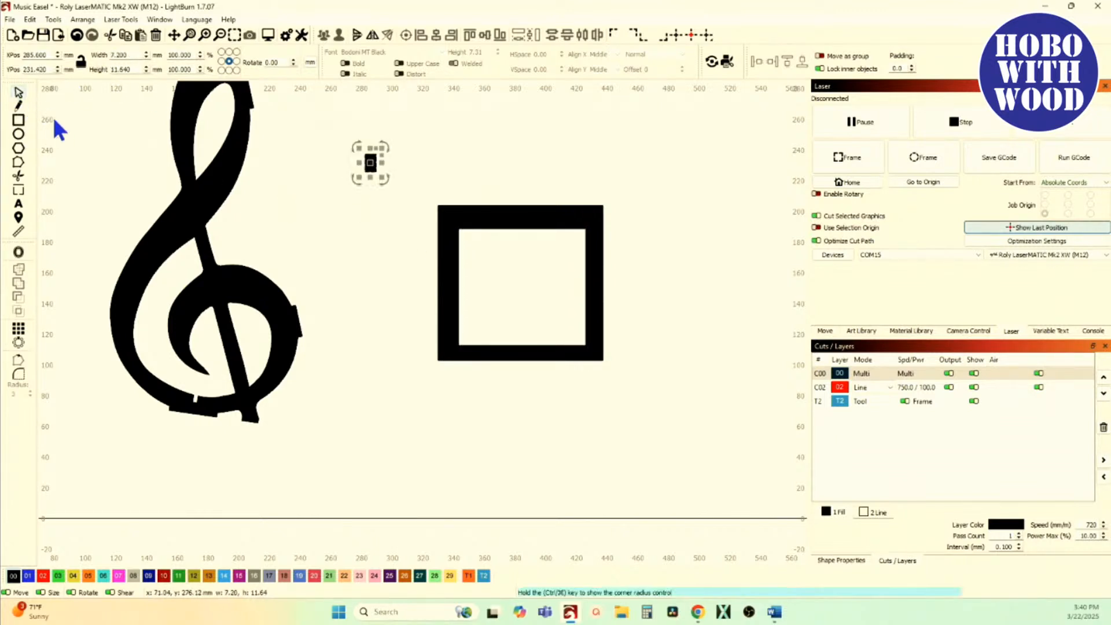
left_click(493, 229, "shift")
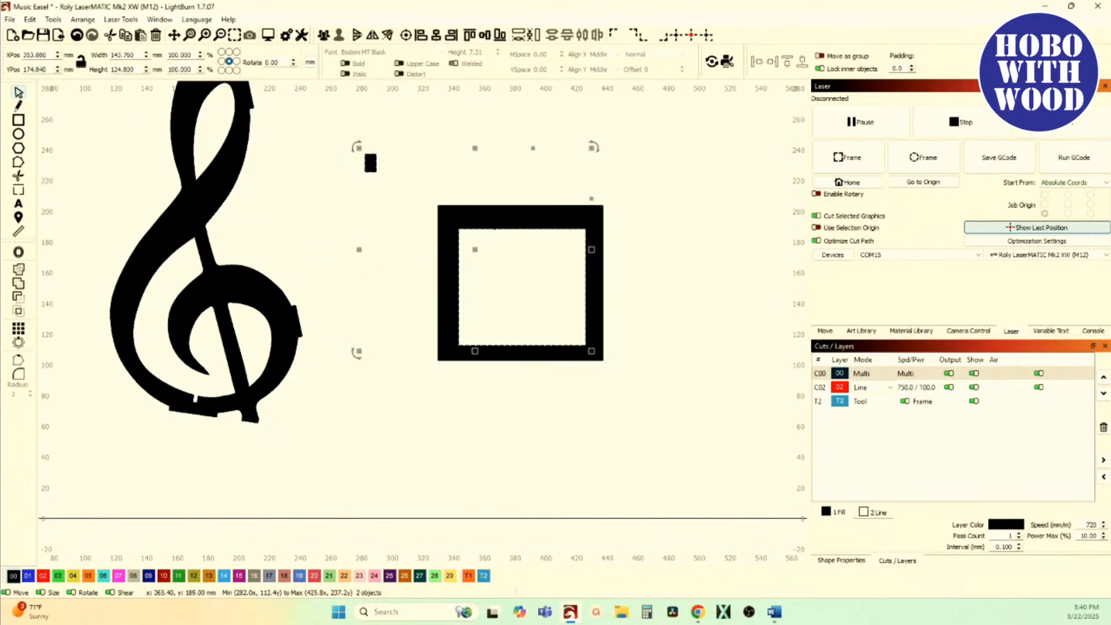
left_click(436, 33)
left_click(470, 36)
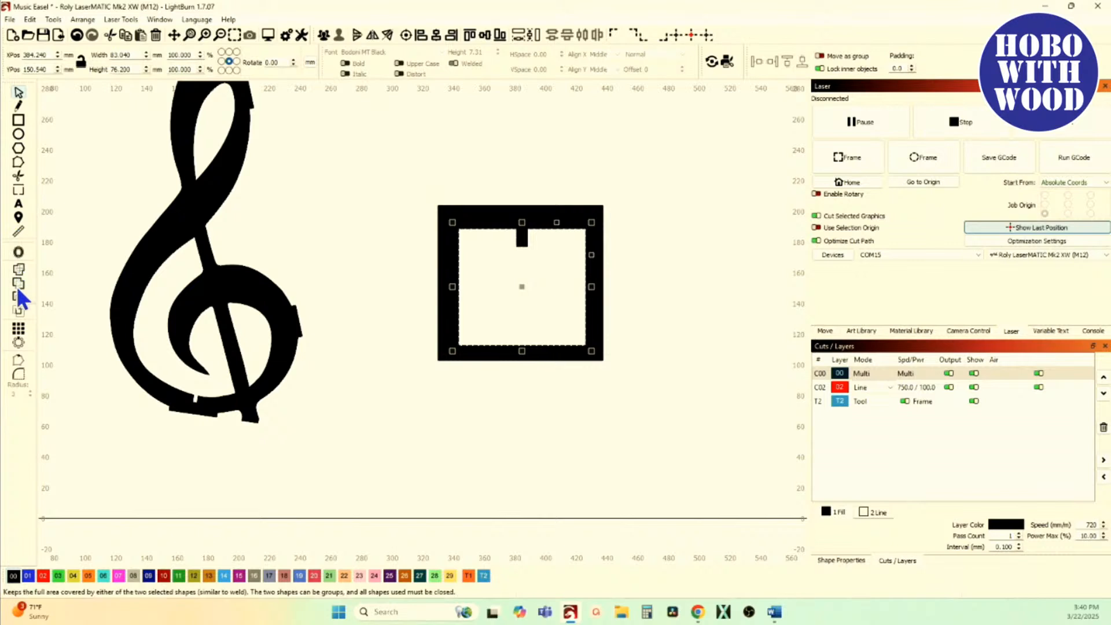
Step: Centre the inner rectangle within the outer rectangle
left_click(465, 228)
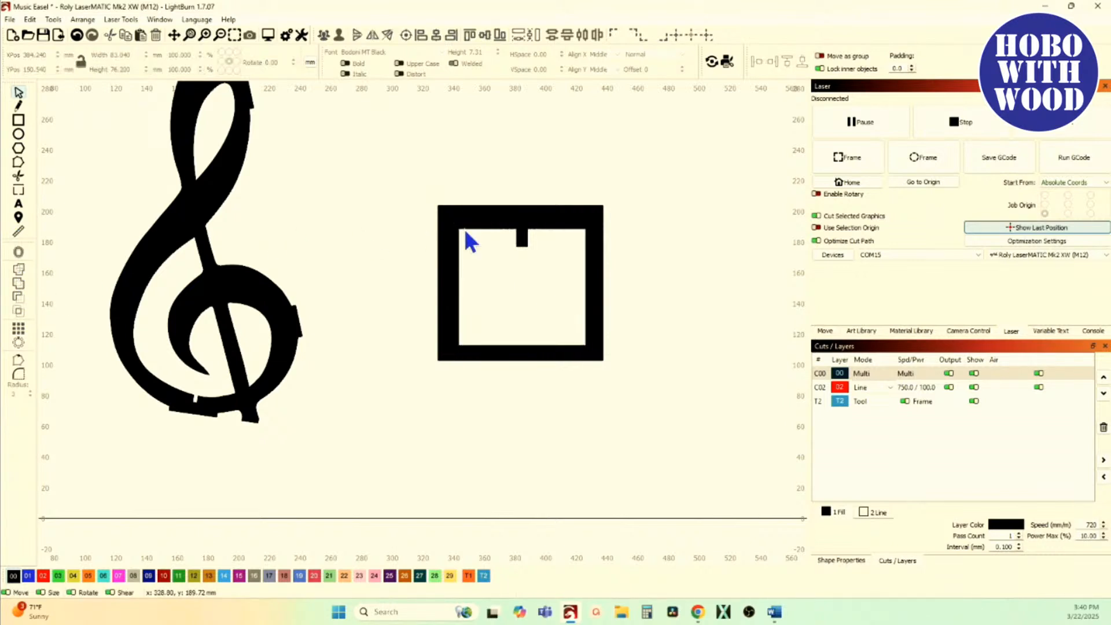
scroll(472, 227, "up", 2)
left_click(476, 227)
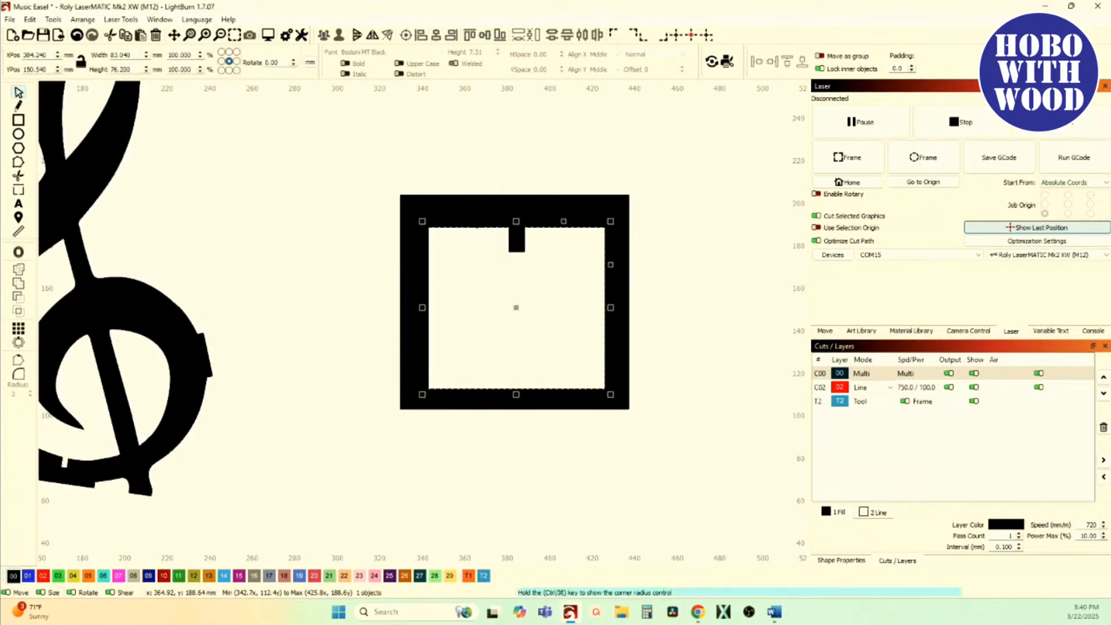
left_click(463, 195, "shift")
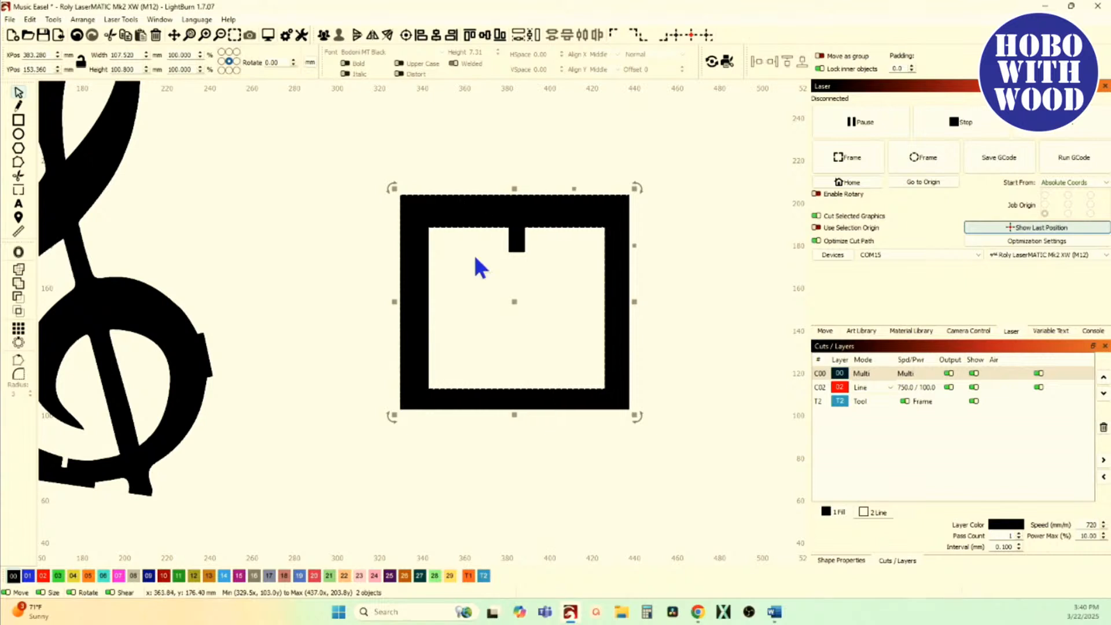
left_click(406, 35)
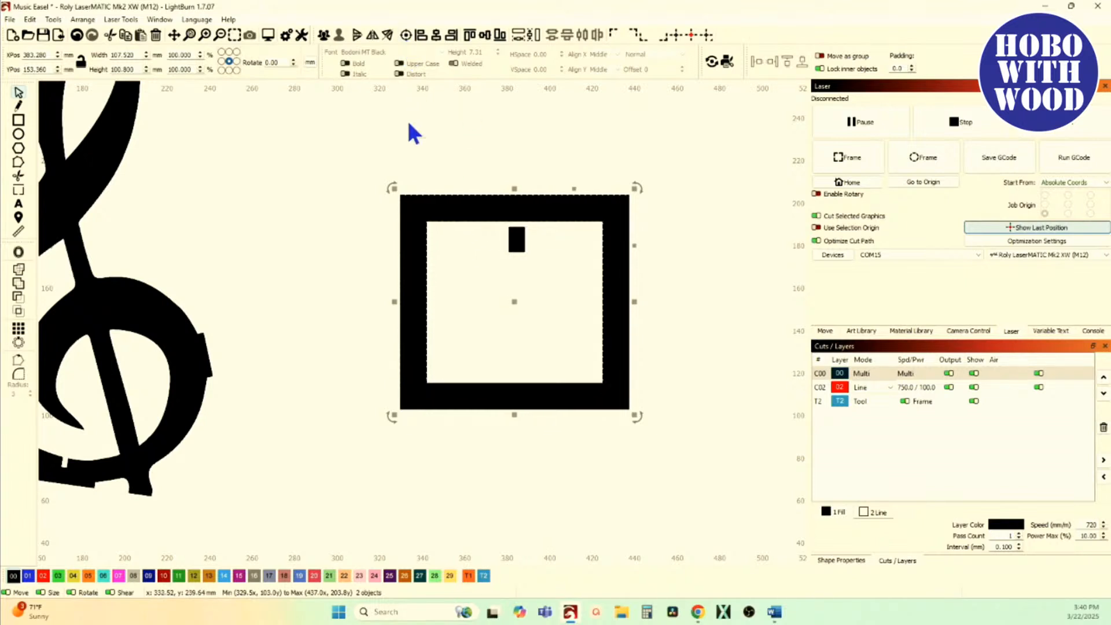
left_click(408, 118)
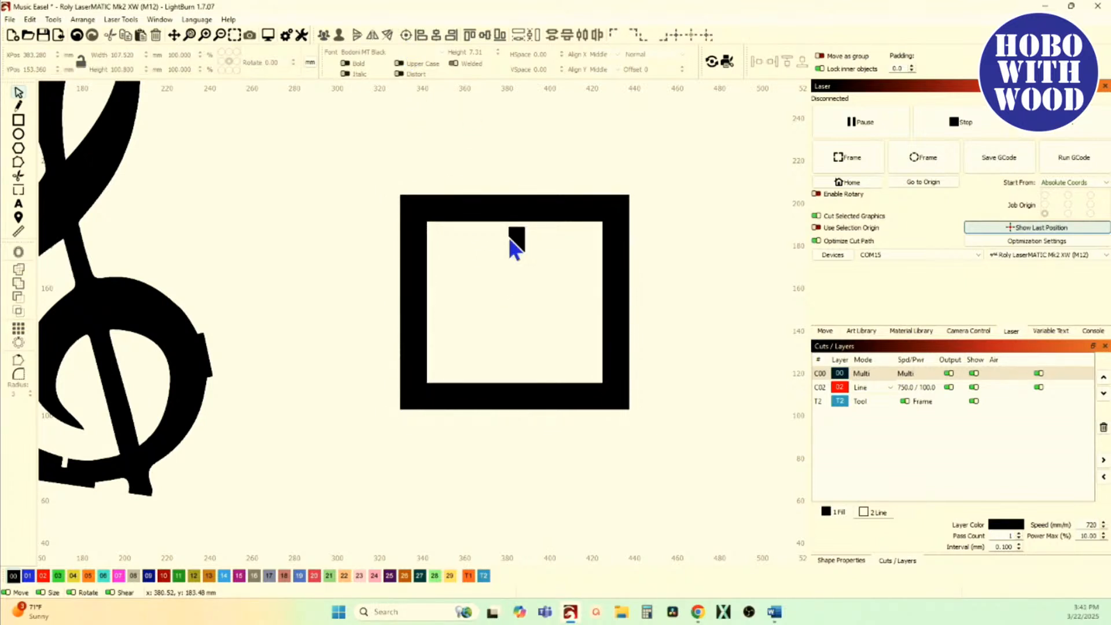
Step: Switch the view style to Wireframe / Coarse and realign the small rectangle to the inner rectangle's top edge
left_click(156, 20)
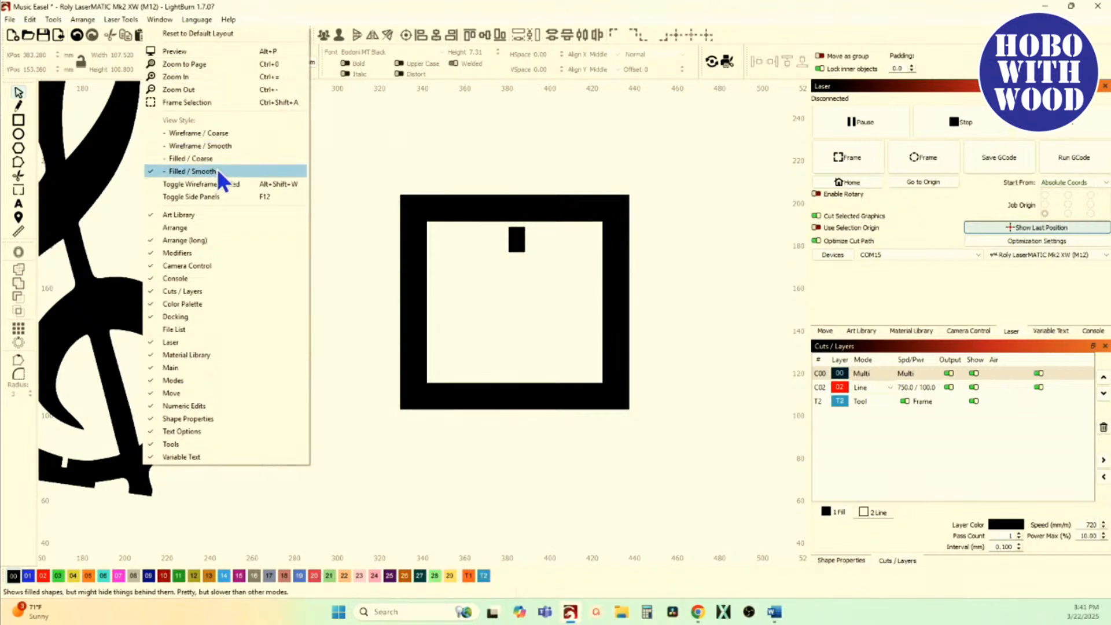
left_click(215, 137)
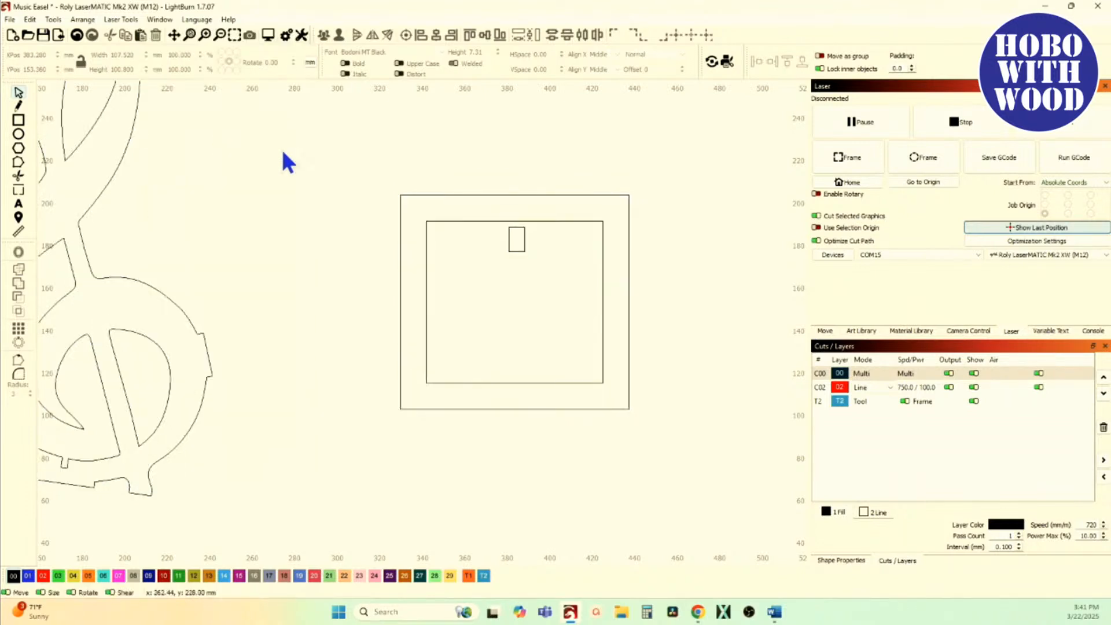
left_click(507, 245)
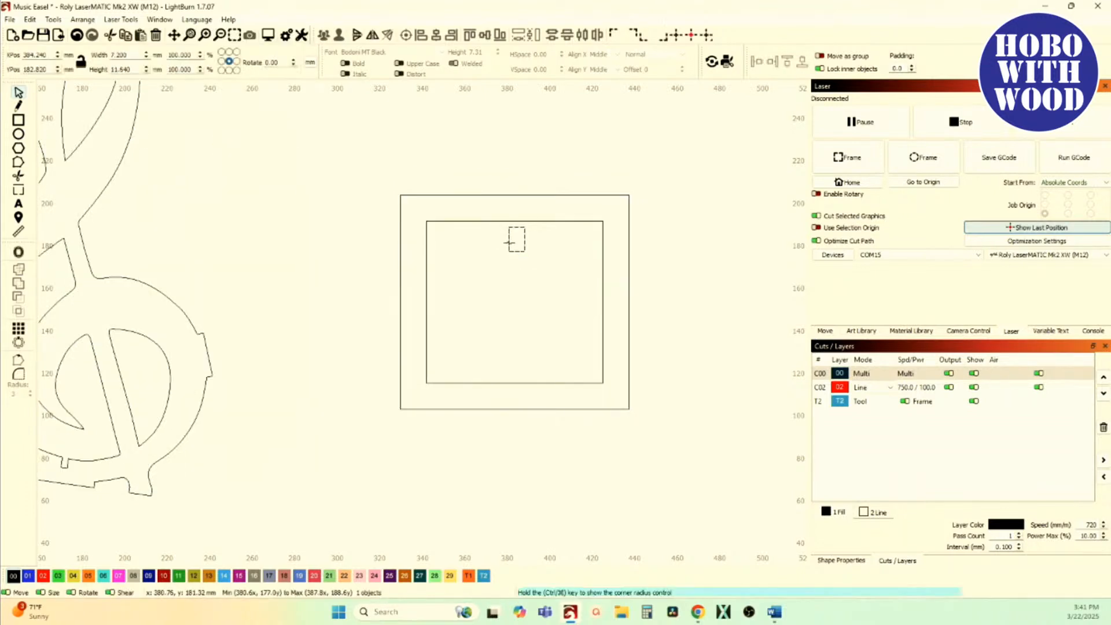
left_click(471, 221, "shift")
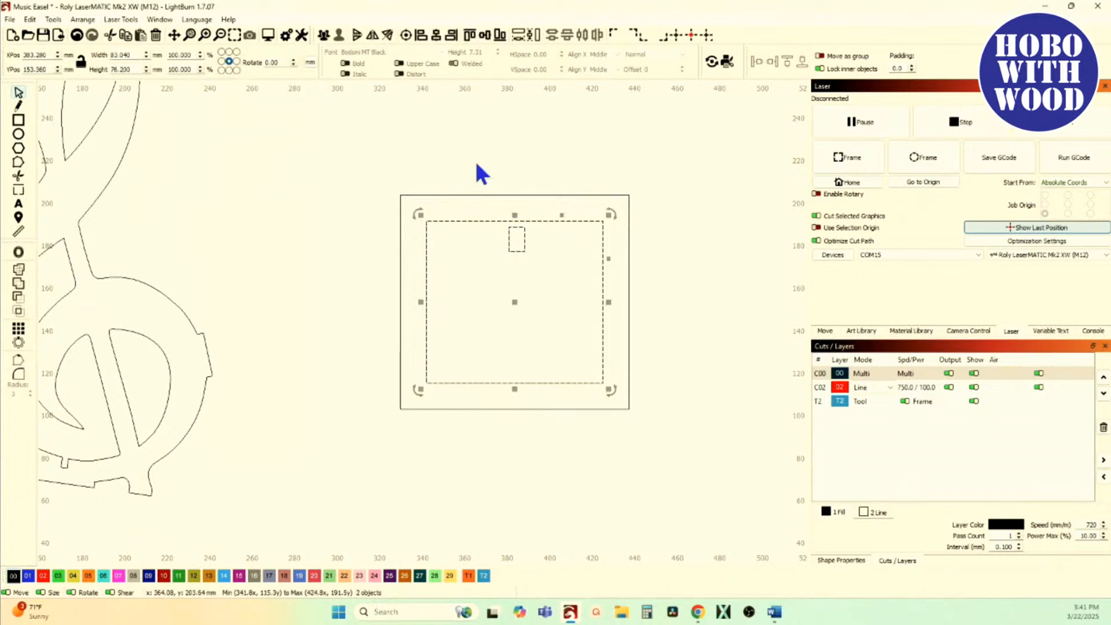
left_click(470, 35)
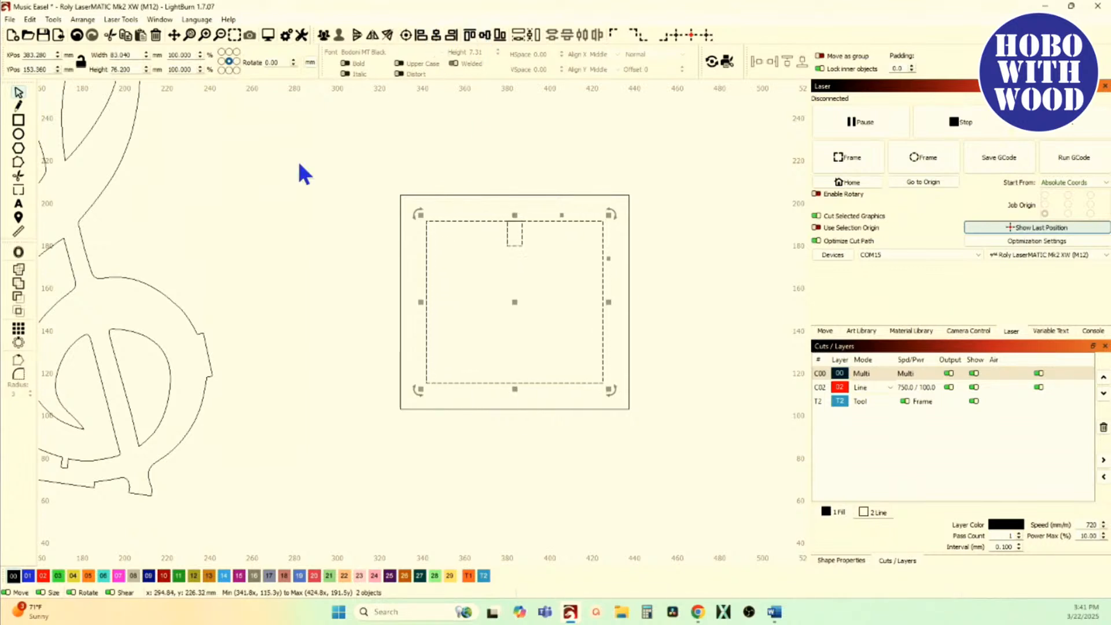
Step: Undo the merge of the small and inner rectangles, and cut the small one out of the inner one with Boolean Subtract
left_click(77, 35)
left_click(17, 298)
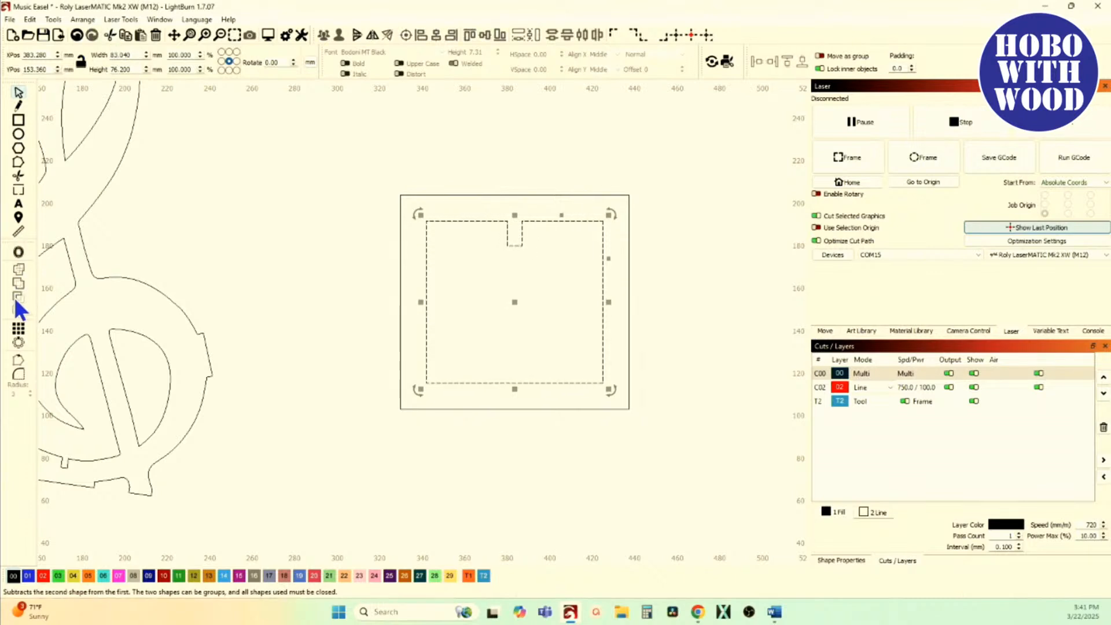
left_click(239, 248)
Step: Shrink the outer rectangle about its centre to about 38 × 36 mm so it sits inside the notched rectangle
scroll(464, 255, "down", 2)
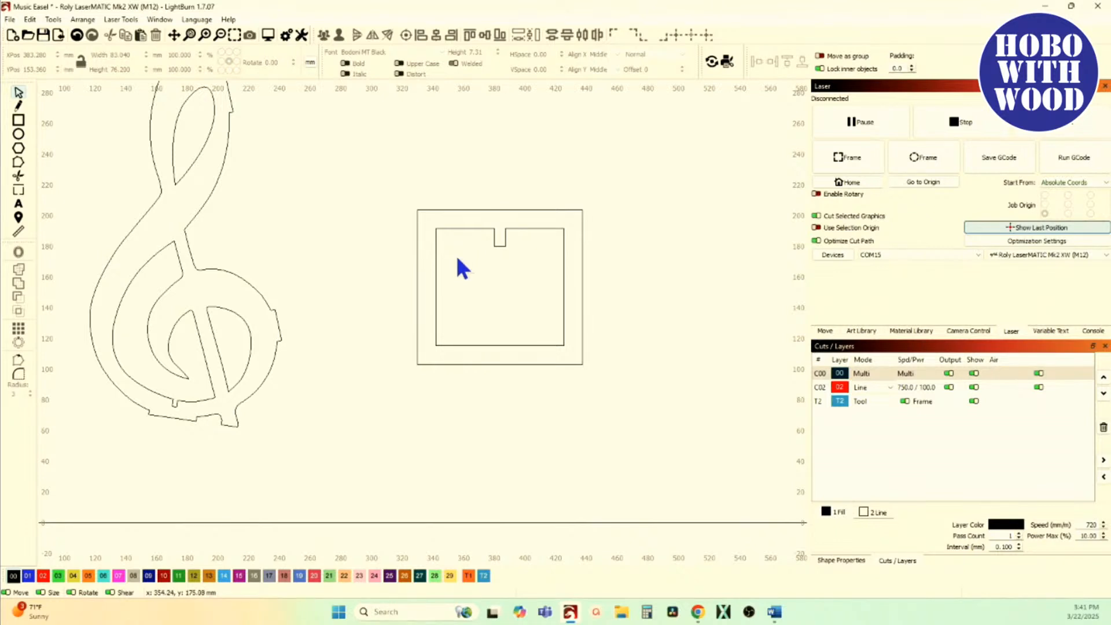
left_click(417, 278)
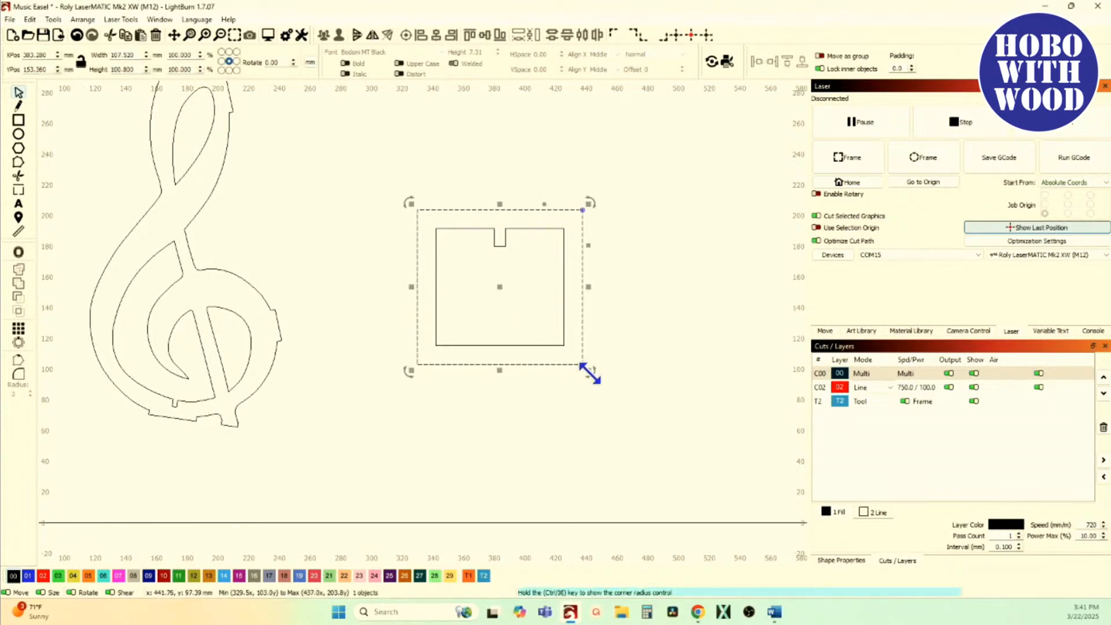
left_click_drag(588, 371, 534, 319)
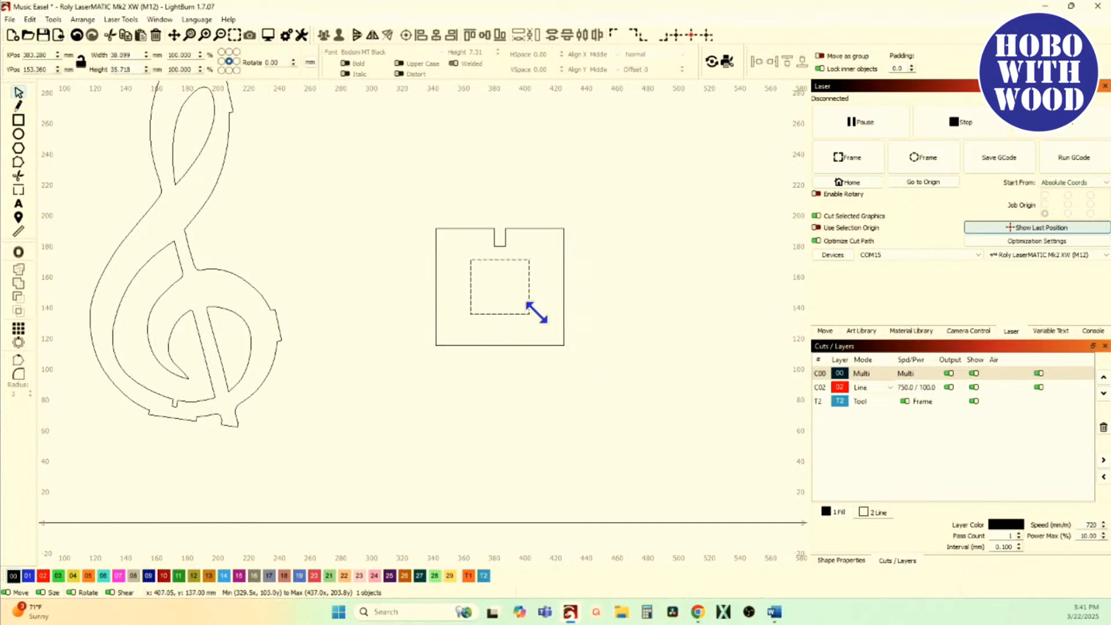
left_click(585, 307)
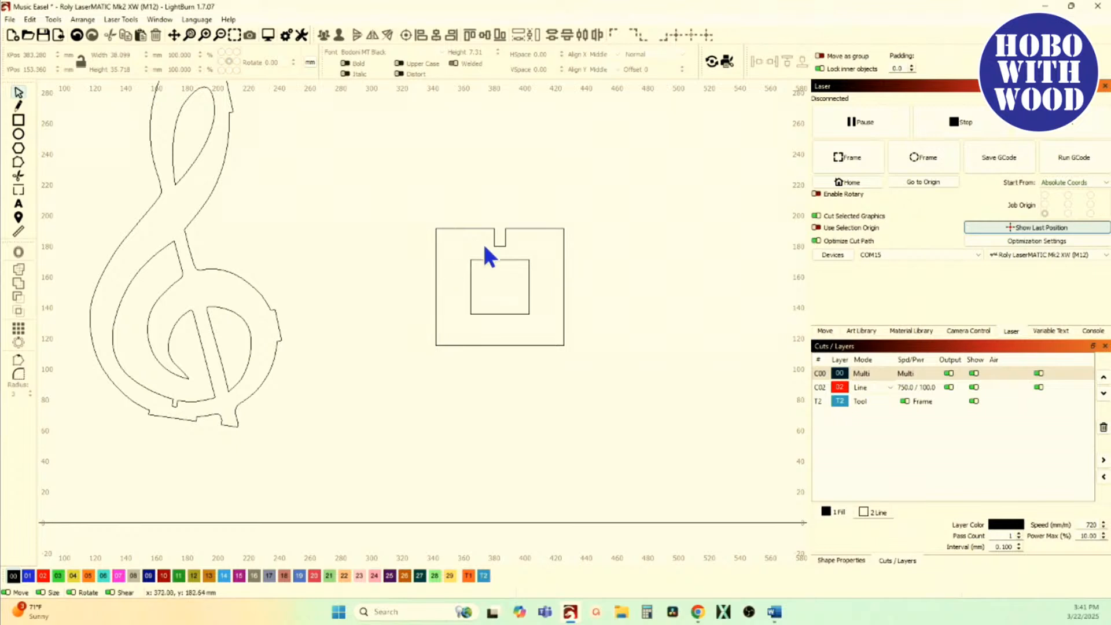
Step: Examine the nodes of the notched rectangle, especially those around its slot, and compare the shape with the treble clef part
scroll(482, 242, "up", 3)
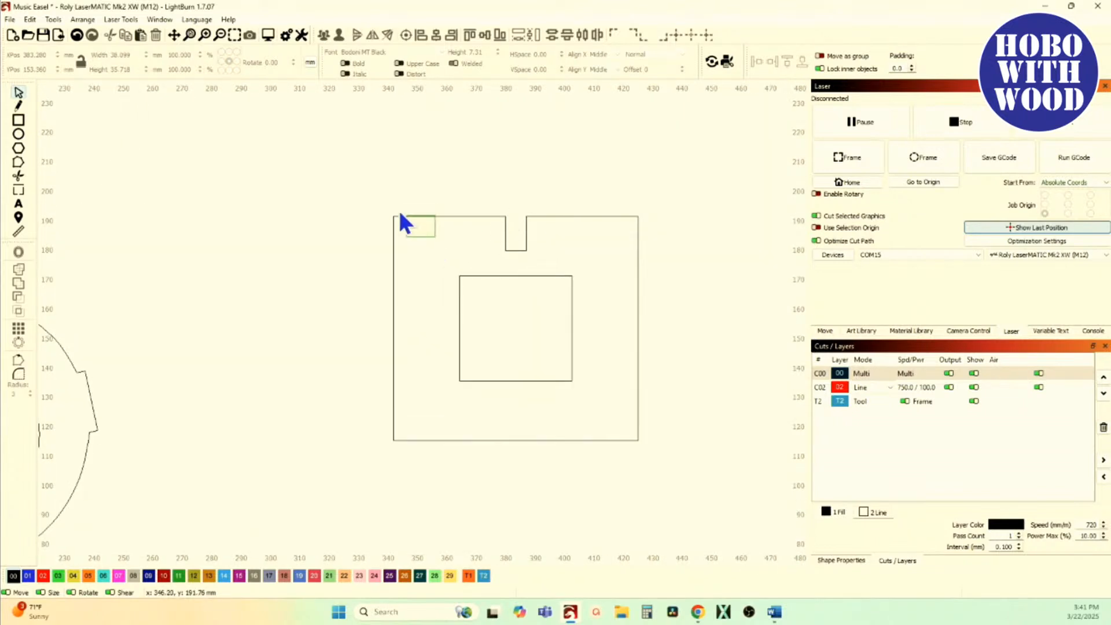
left_click_drag(401, 216, 401, 215)
left_click(21, 190)
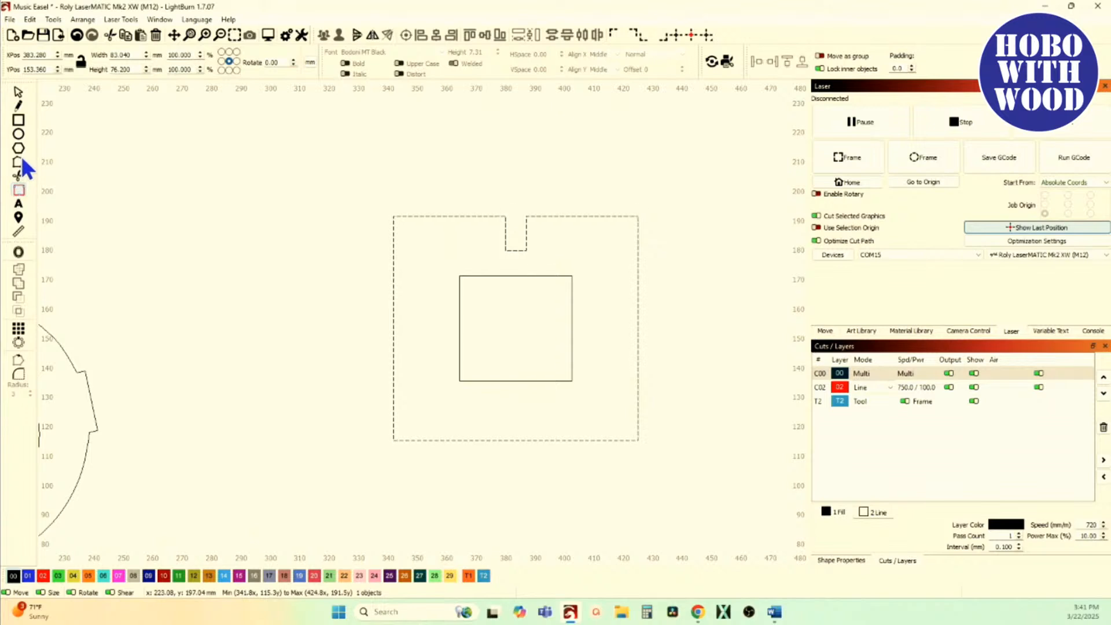
left_click(19, 163)
scroll(508, 234, "up", 3)
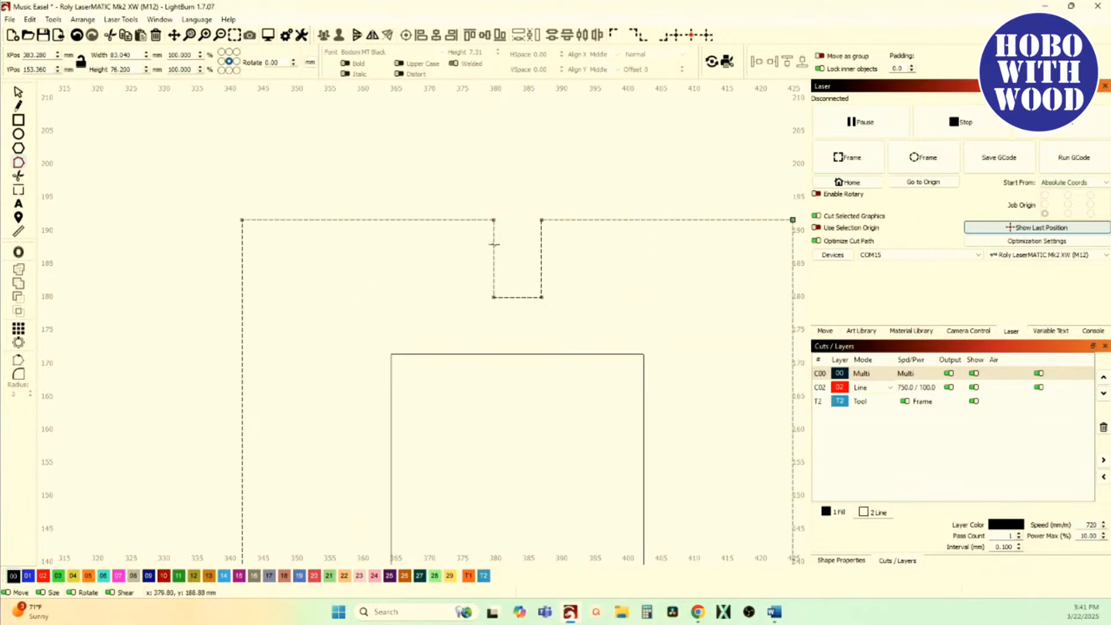
scroll(521, 249, "down", 3)
scroll(525, 263, "down", 3)
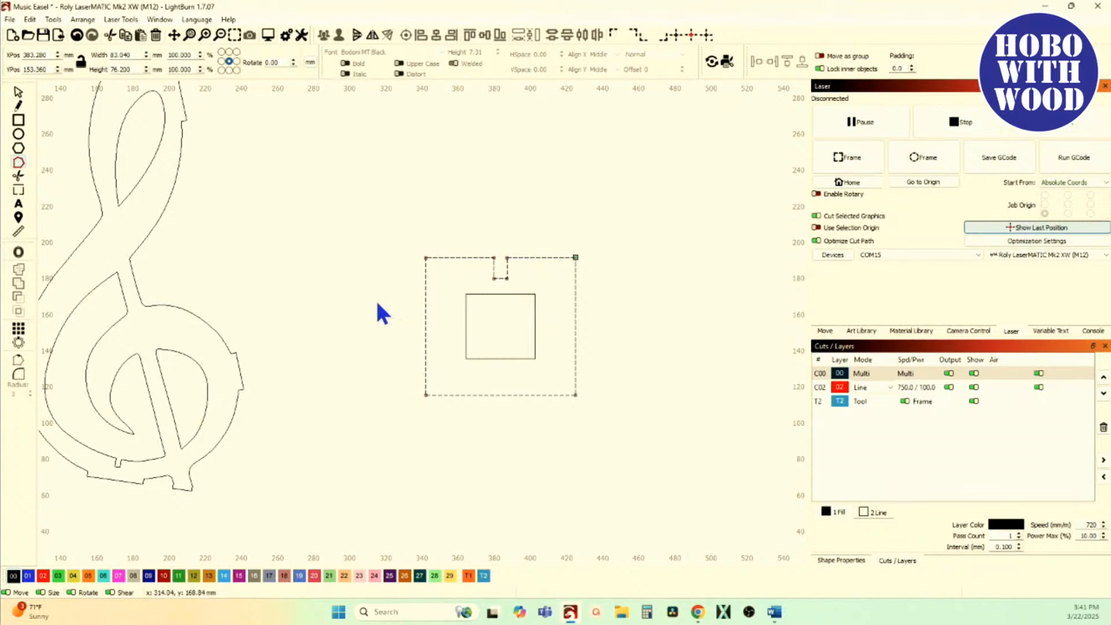
scroll(388, 286, "down", 3)
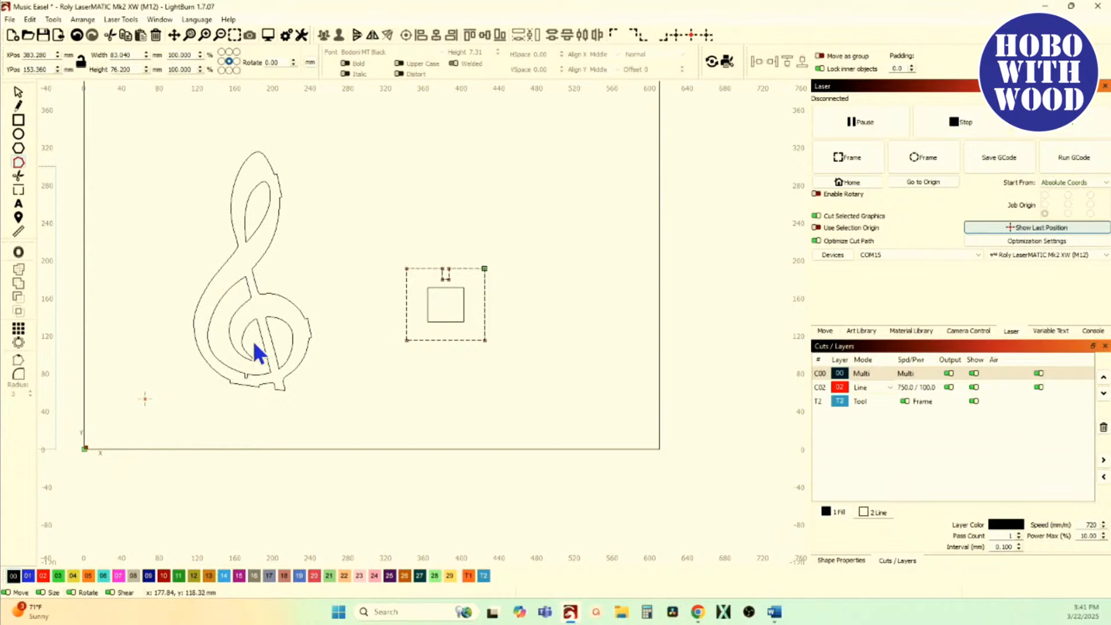
scroll(255, 411, "up", 2)
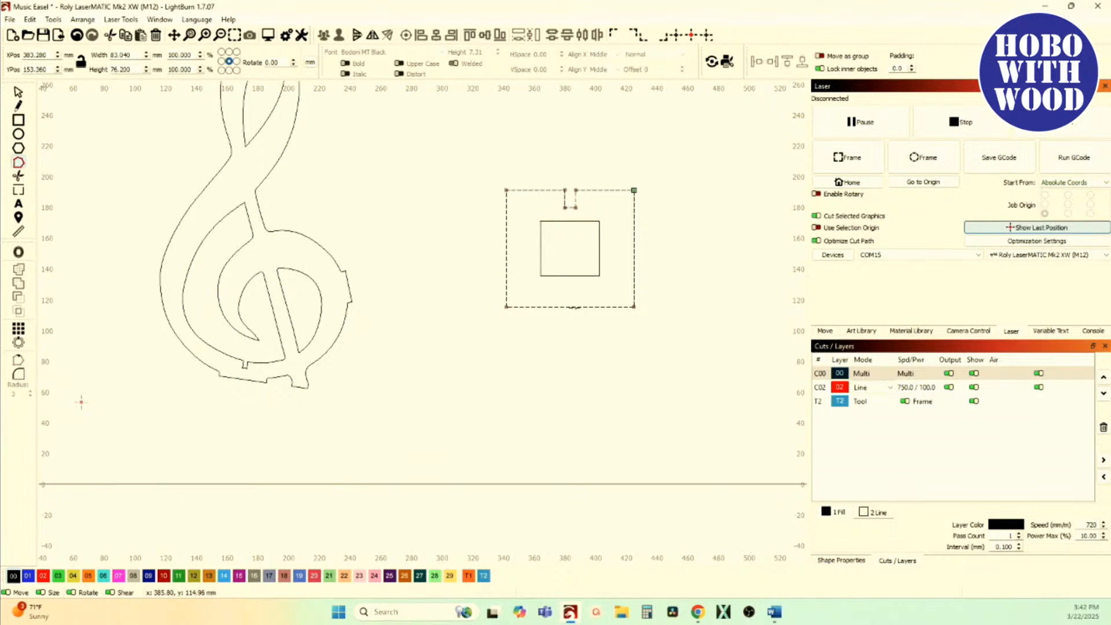
Step: Enlarge the small inner rectangle about its centre to about 134 × 126 mm so it surrounds the notched rectangle
left_click(574, 277)
left_click(20, 92)
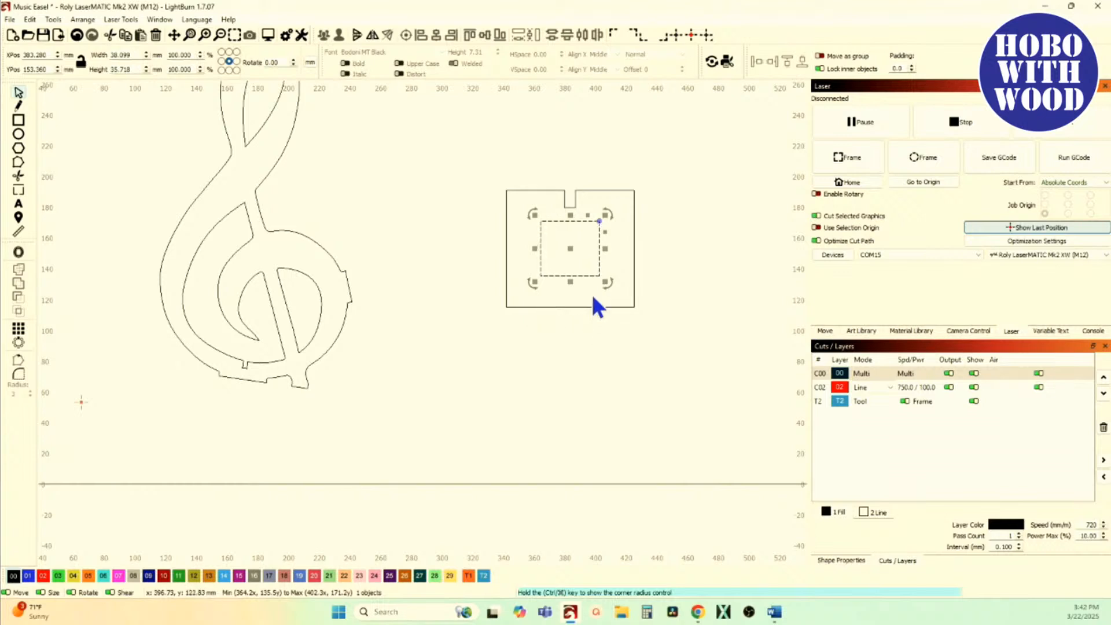
left_click_drag(603, 283, 650, 352)
left_click(518, 374)
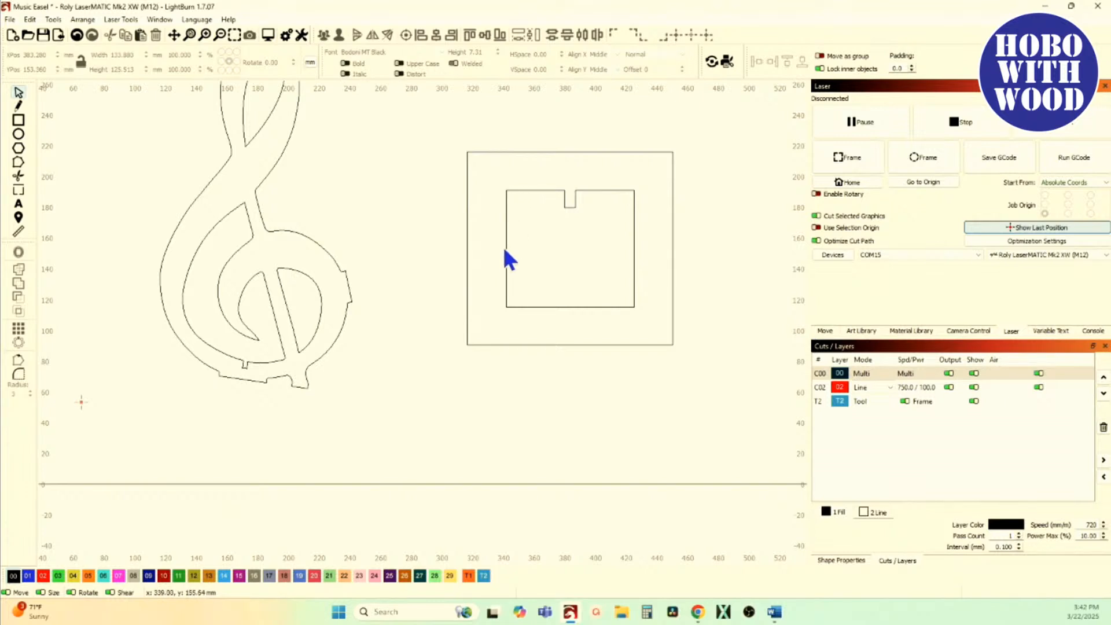
Step: Select both the surrounding and the notched rectangle, and switch the view style to Filled / Coarse
left_click_drag(520, 260, 457, 223)
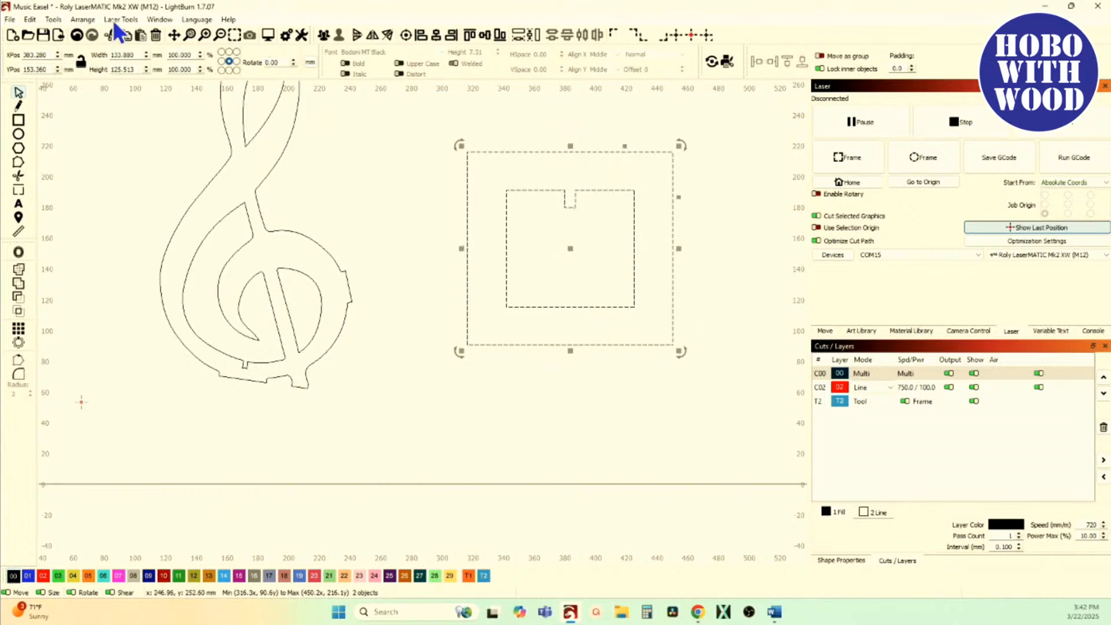
left_click(159, 20)
left_click(197, 162)
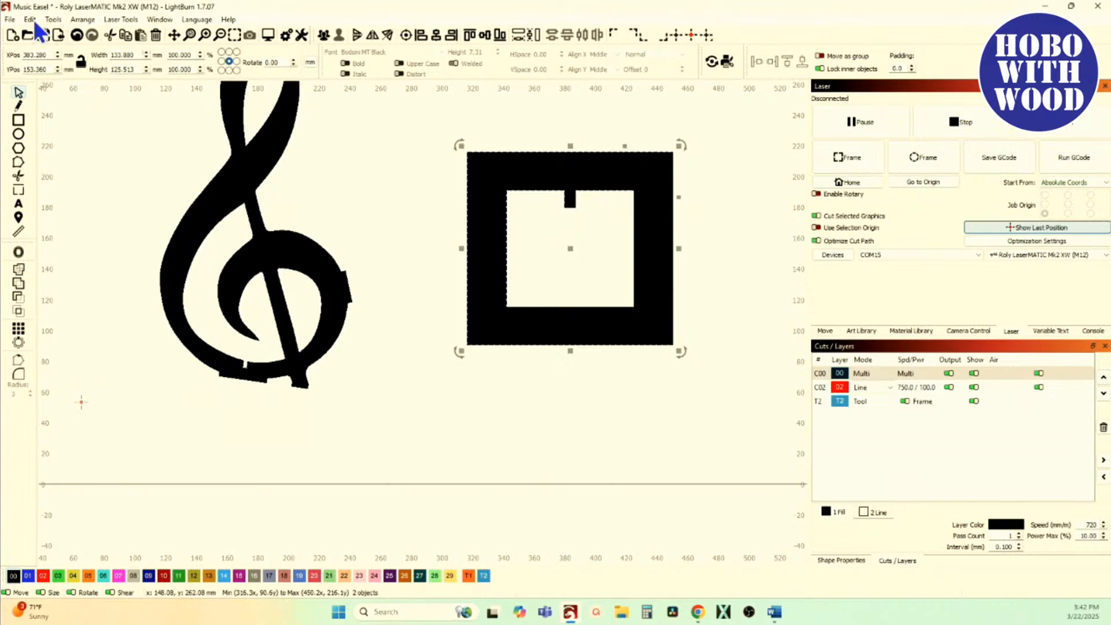
left_click(58, 18)
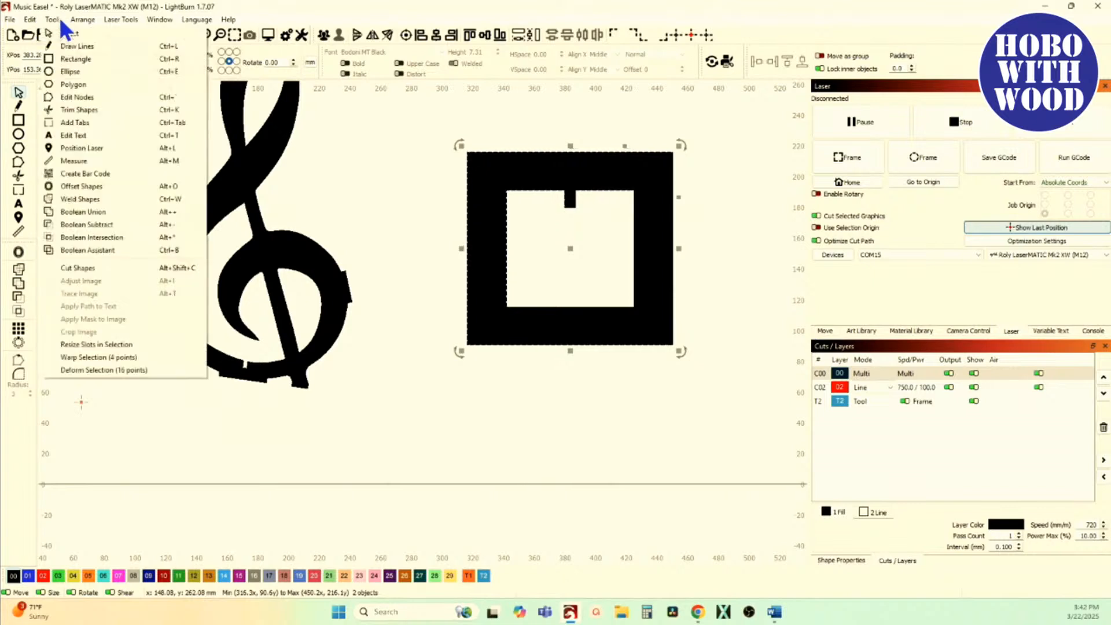
left_click(104, 344)
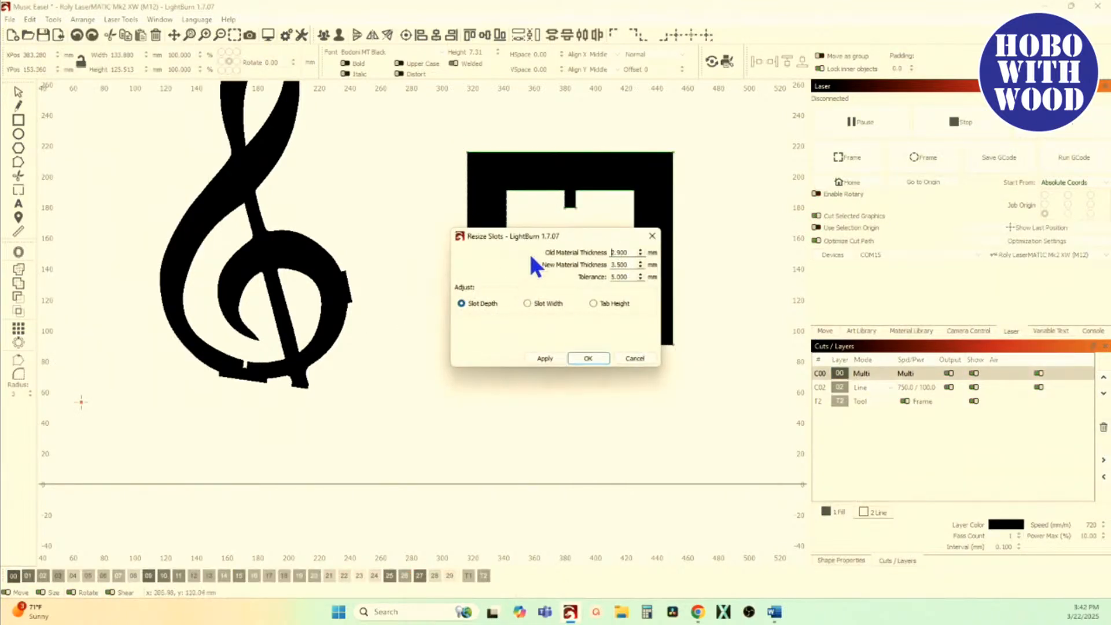
left_click_drag(529, 237, 524, 340)
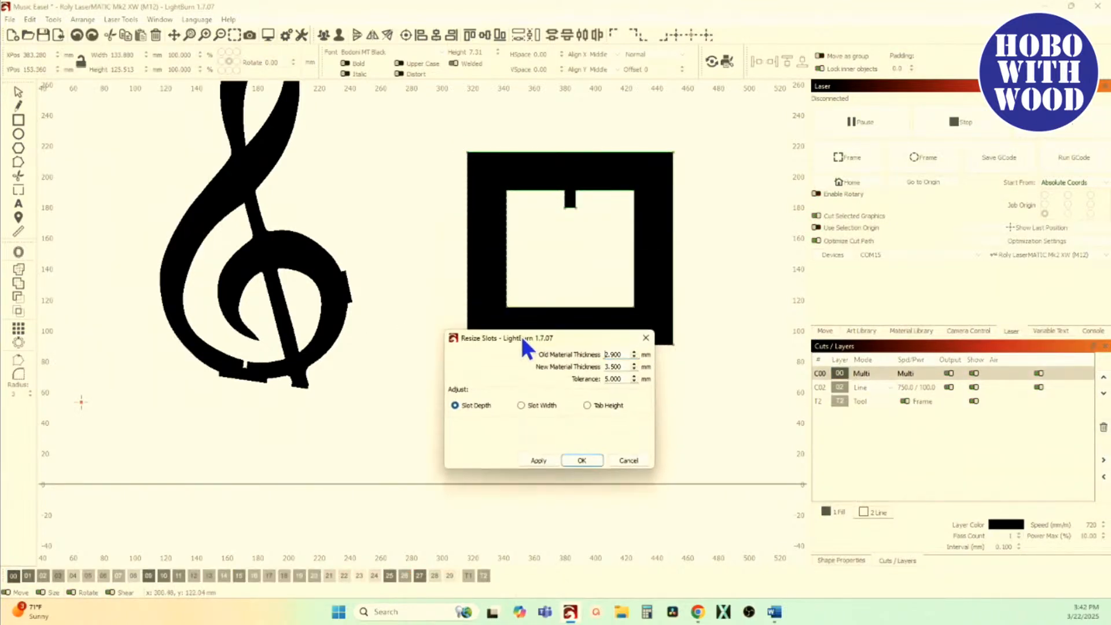
left_click(522, 405)
left_click(646, 338)
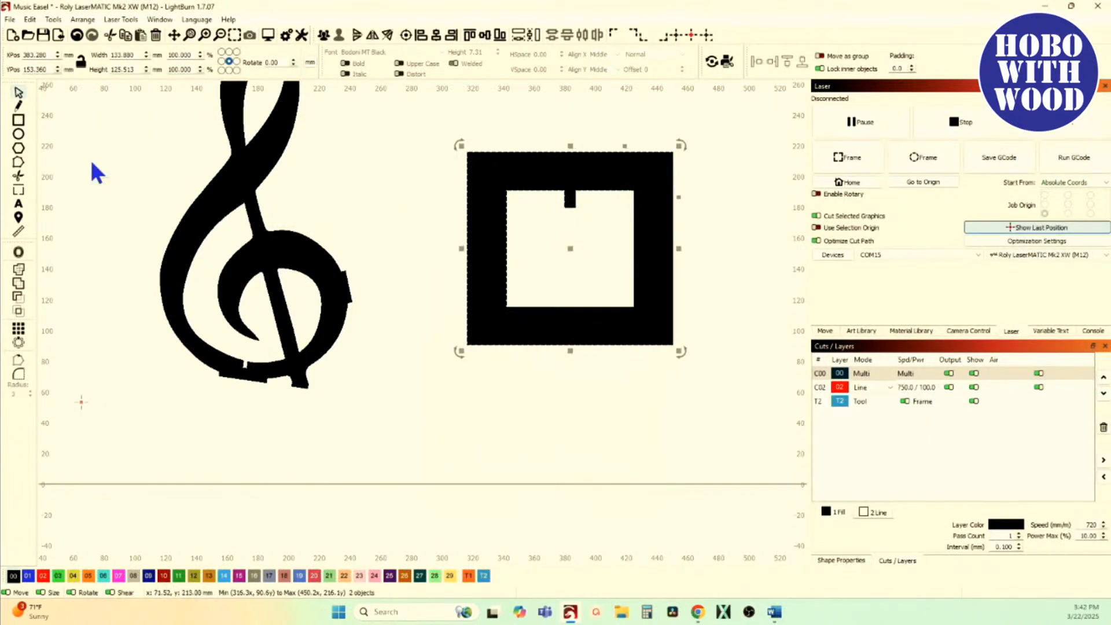
Step: Measure the width of the slot along its bottom edge
left_click(19, 231)
scroll(632, 193, "up", 5)
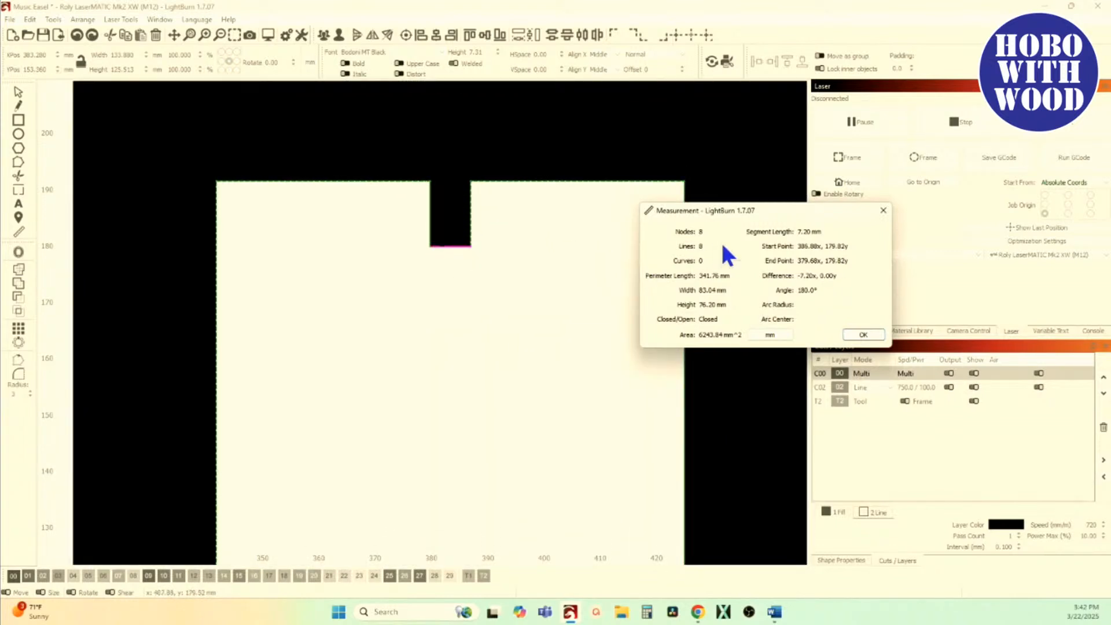
left_click(883, 211)
scroll(353, 217, "down", 4)
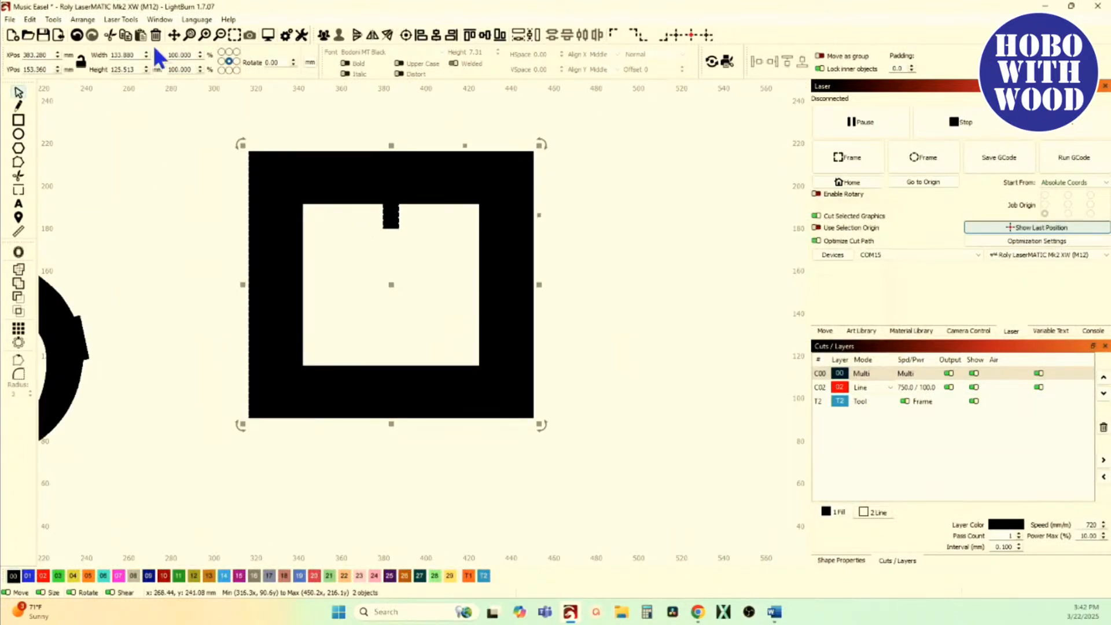
Step: Set the old material thickness to 7.2 mm in Resize Slots, preview the slot width adjustment, and leave without applying it
left_click(53, 20)
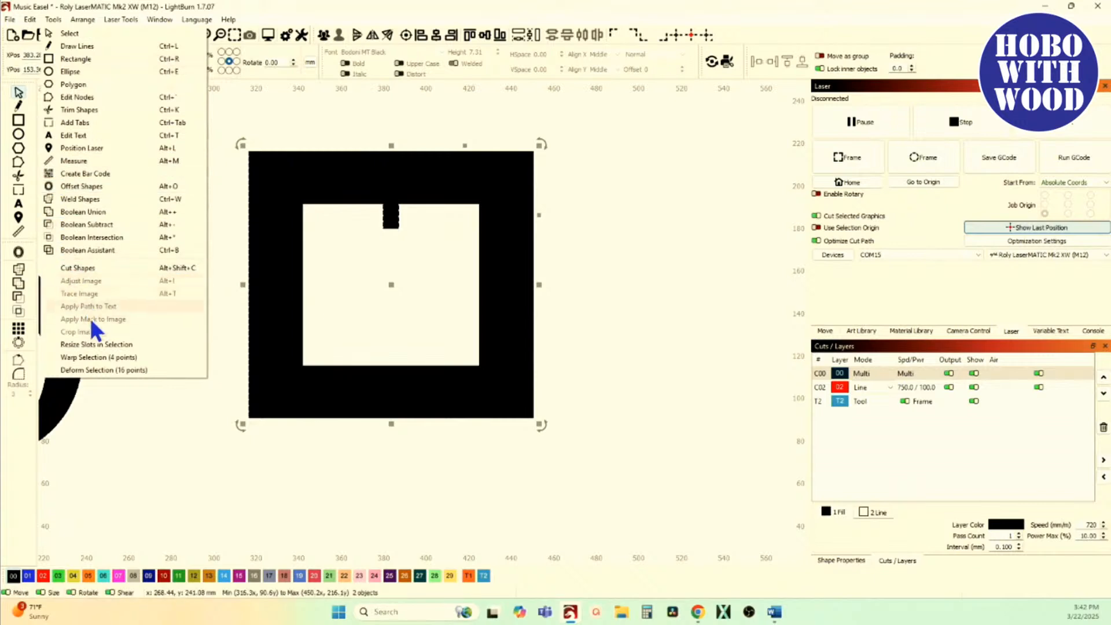
left_click(101, 344)
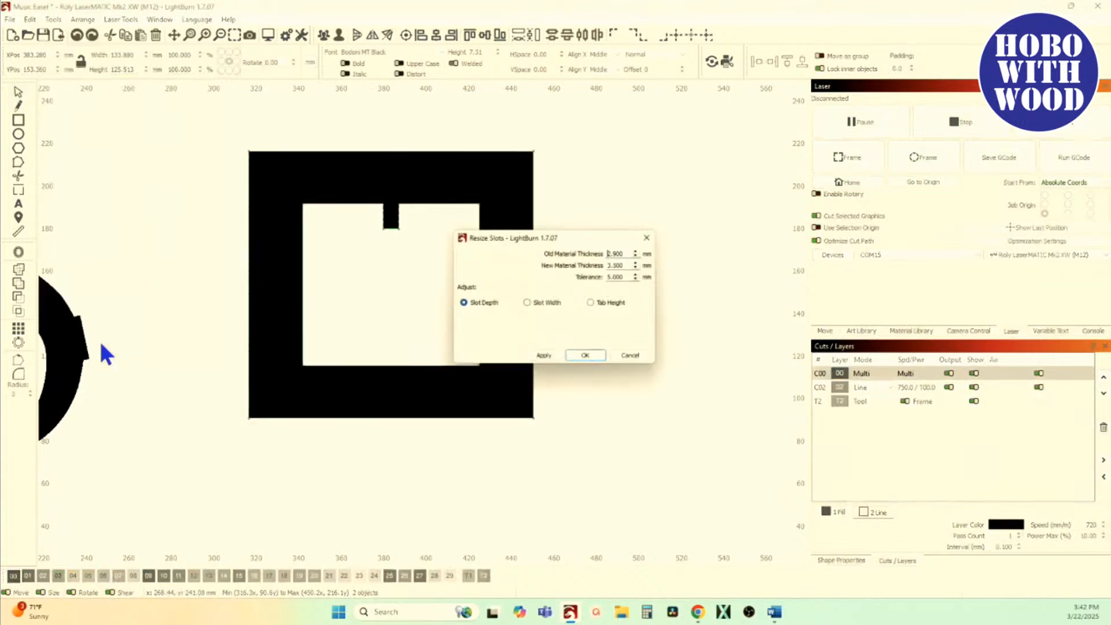
double_click(623, 253)
type("7.20")
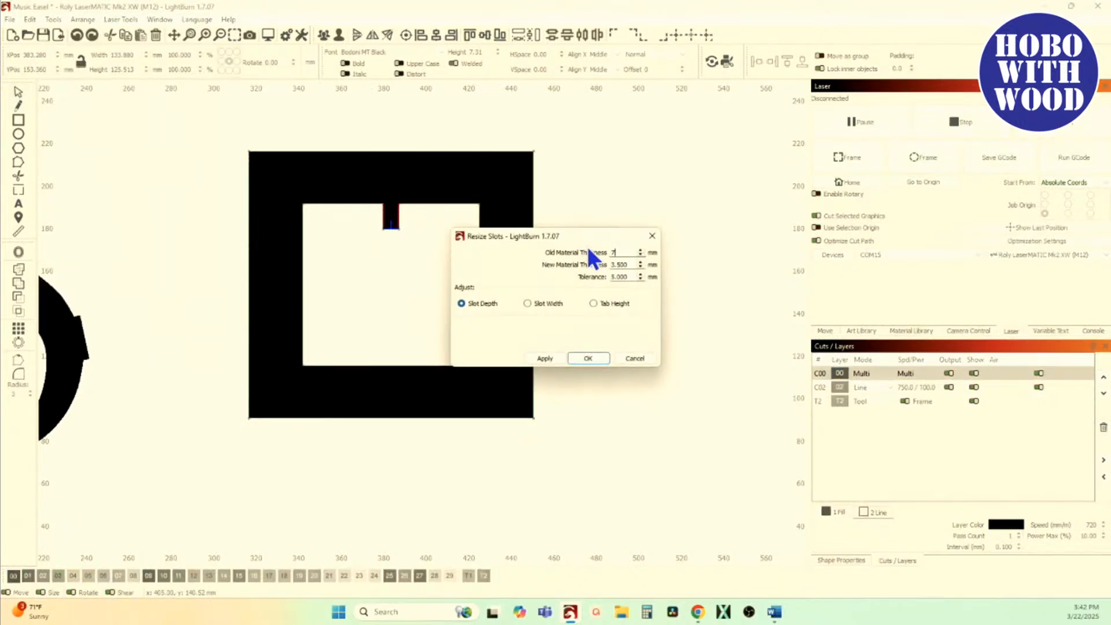
left_click(528, 303)
scroll(399, 228, "up", 5)
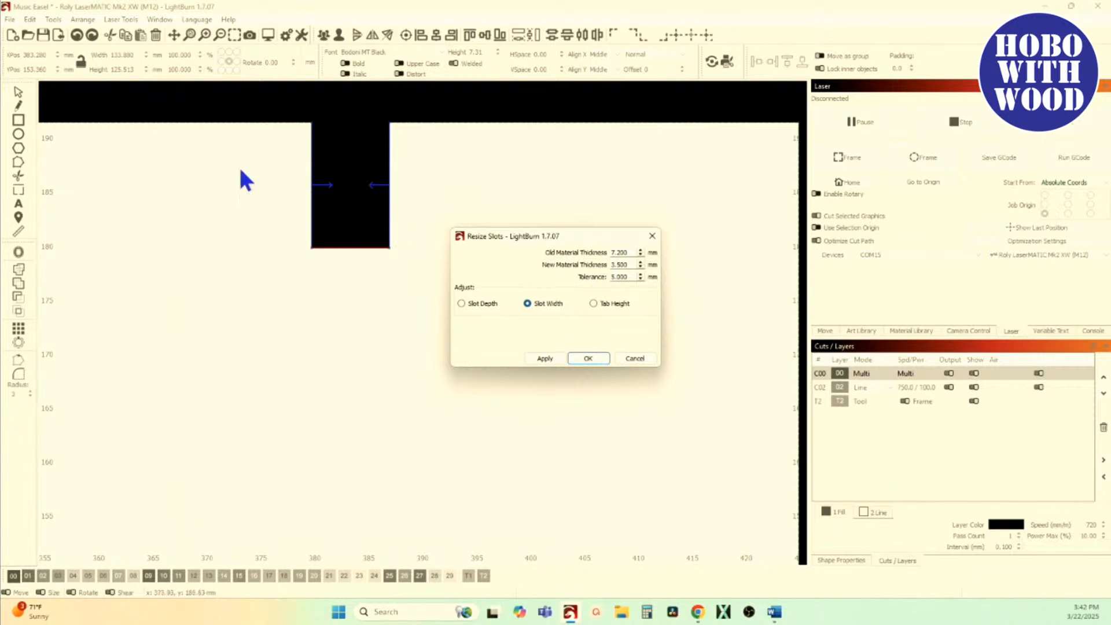
left_click(643, 359)
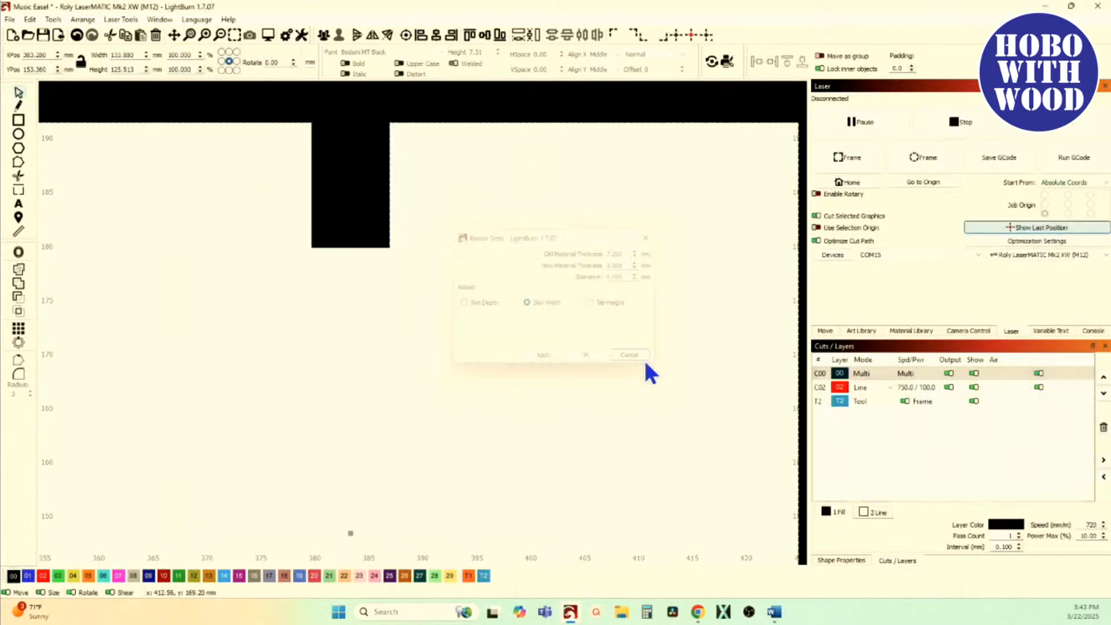
Step: Switch the view style to Wireframe / Coarse
left_click(160, 19)
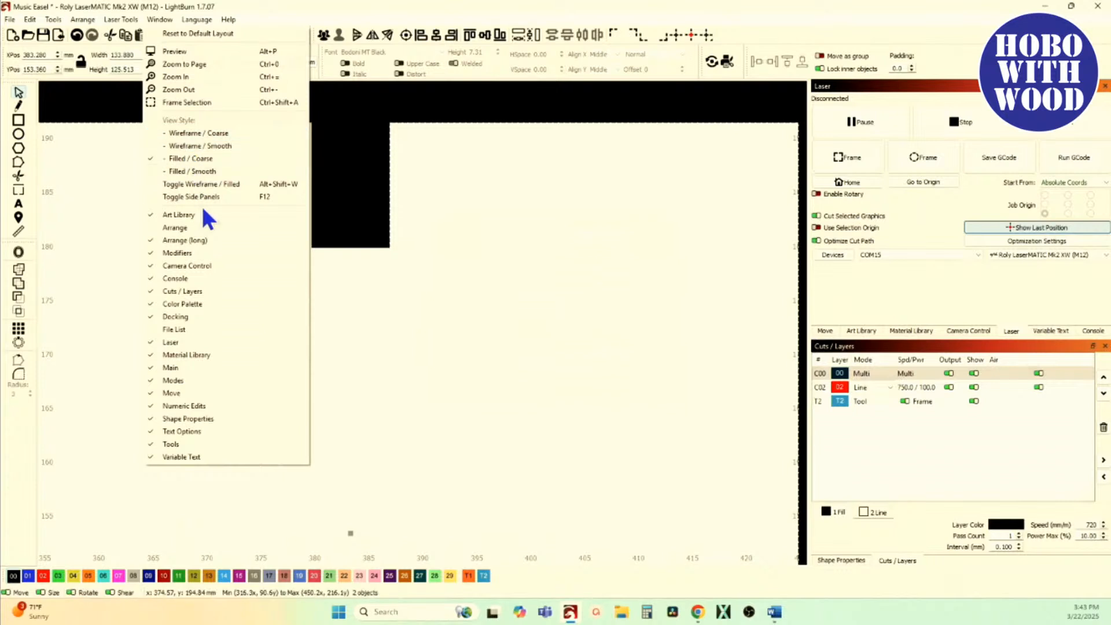
left_click(212, 133)
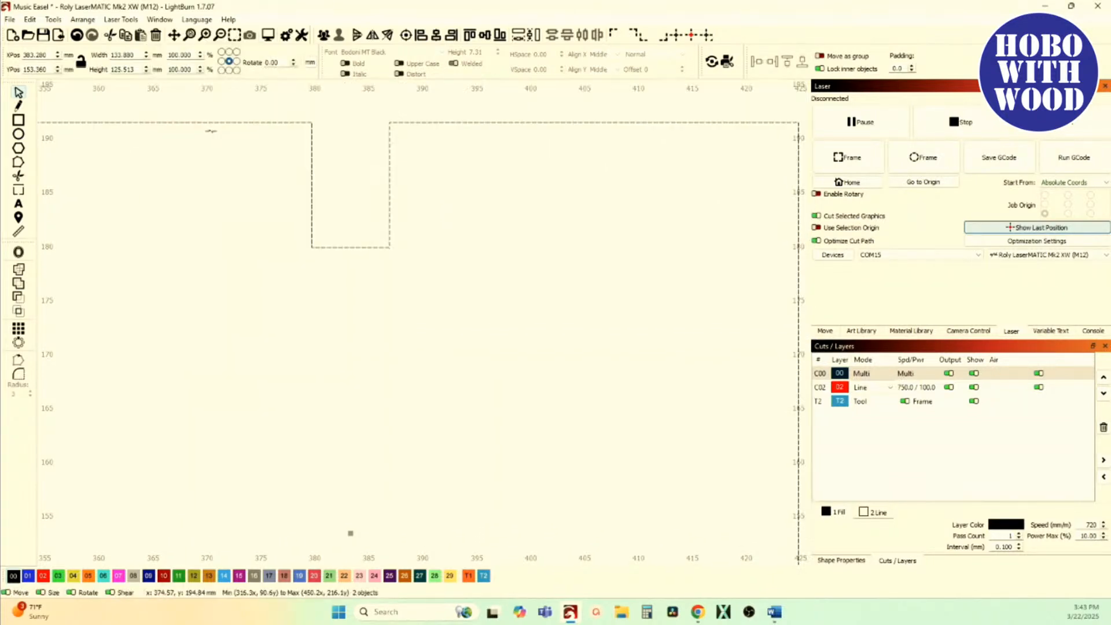
scroll(224, 204, "down", 6)
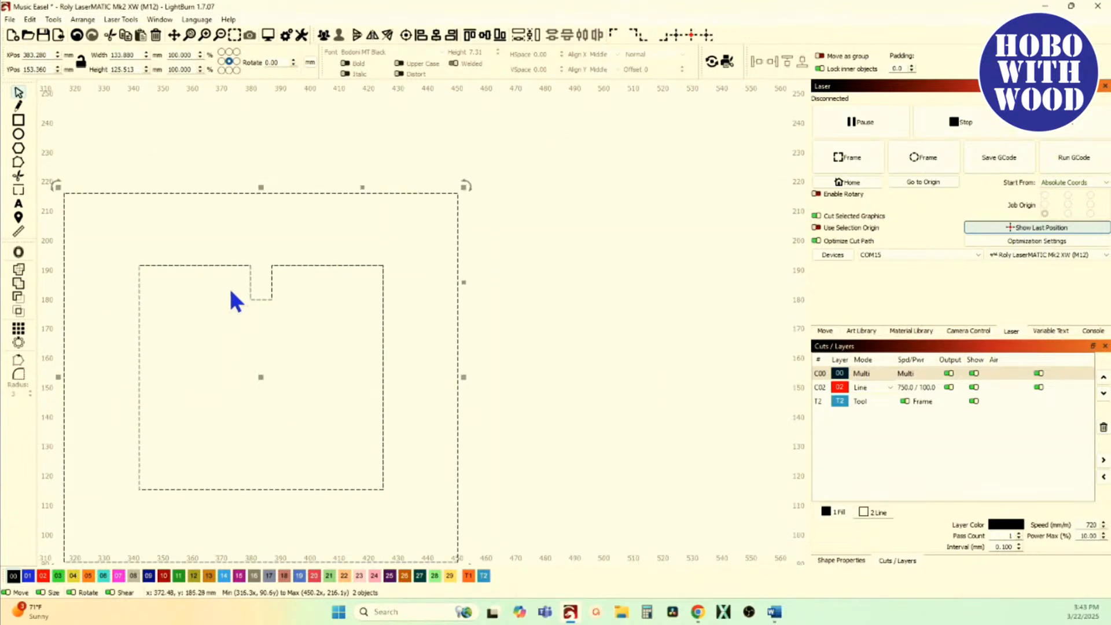
Step: Preview the Resize Slots slot width adjustment with a 0.5 mm tolerance, and close it without applying
left_click(54, 19)
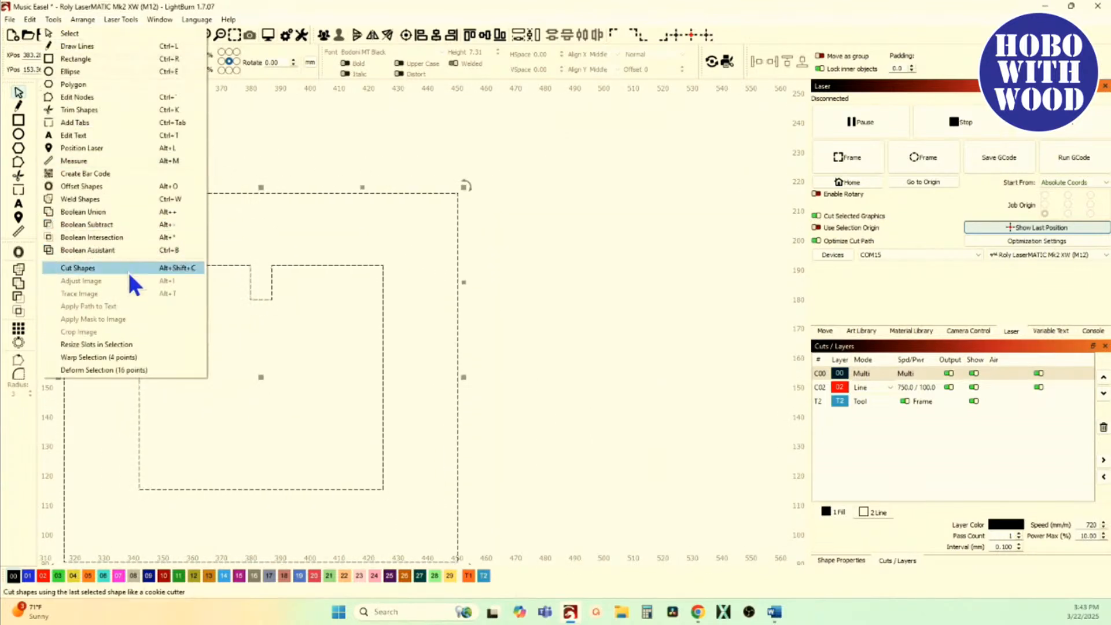
left_click(122, 345)
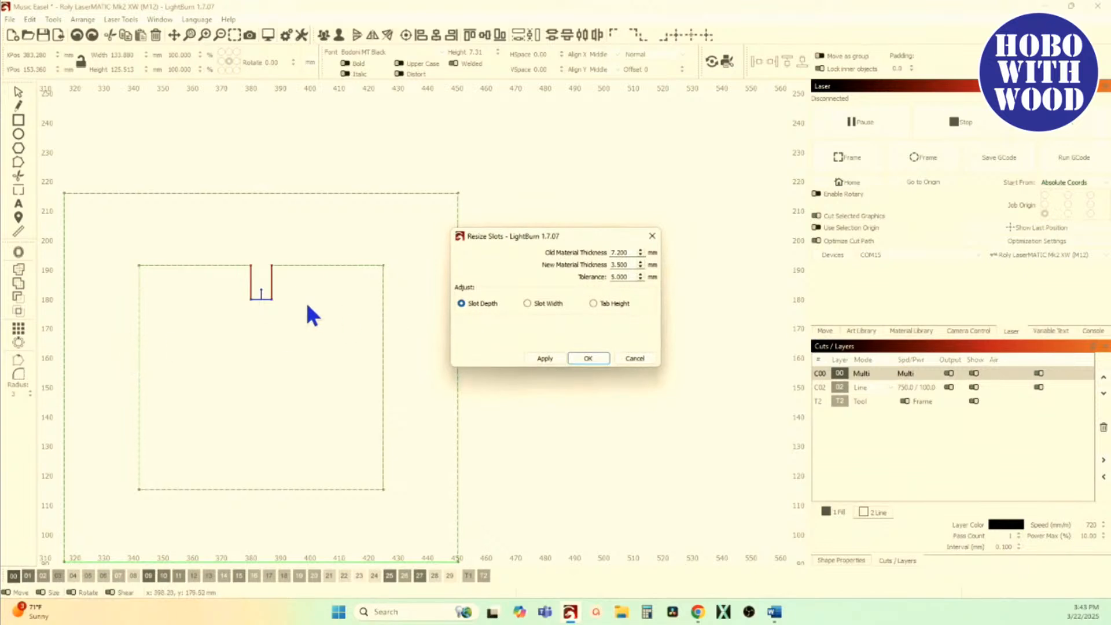
left_click(544, 307)
scroll(269, 287, "up", 3)
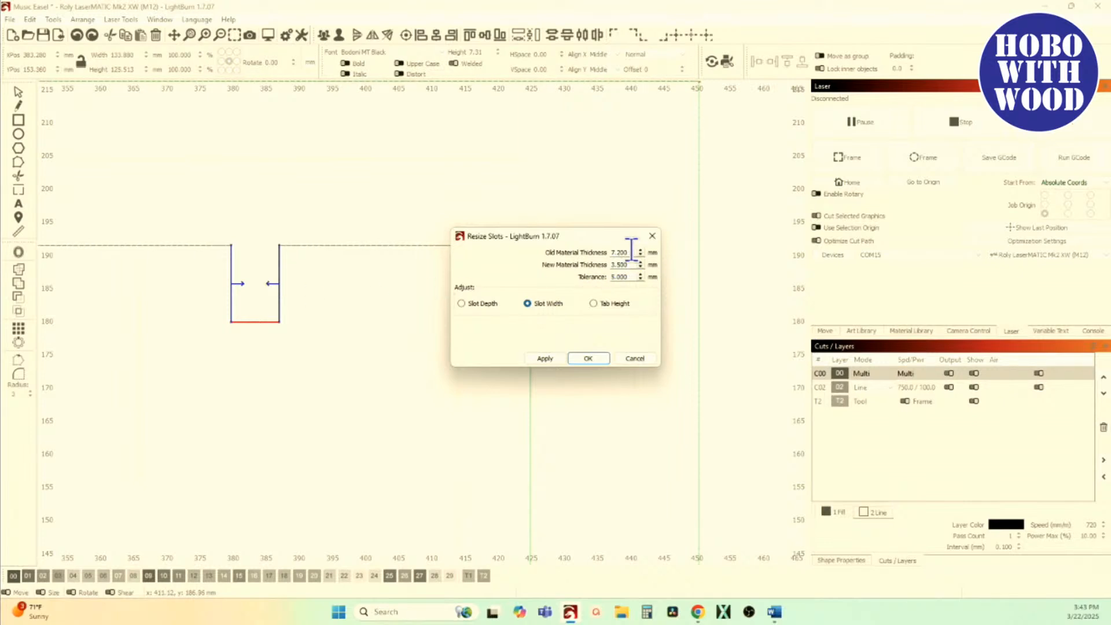
left_click_drag(631, 252, 595, 248)
left_click_drag(630, 277, 592, 277)
type(".5")
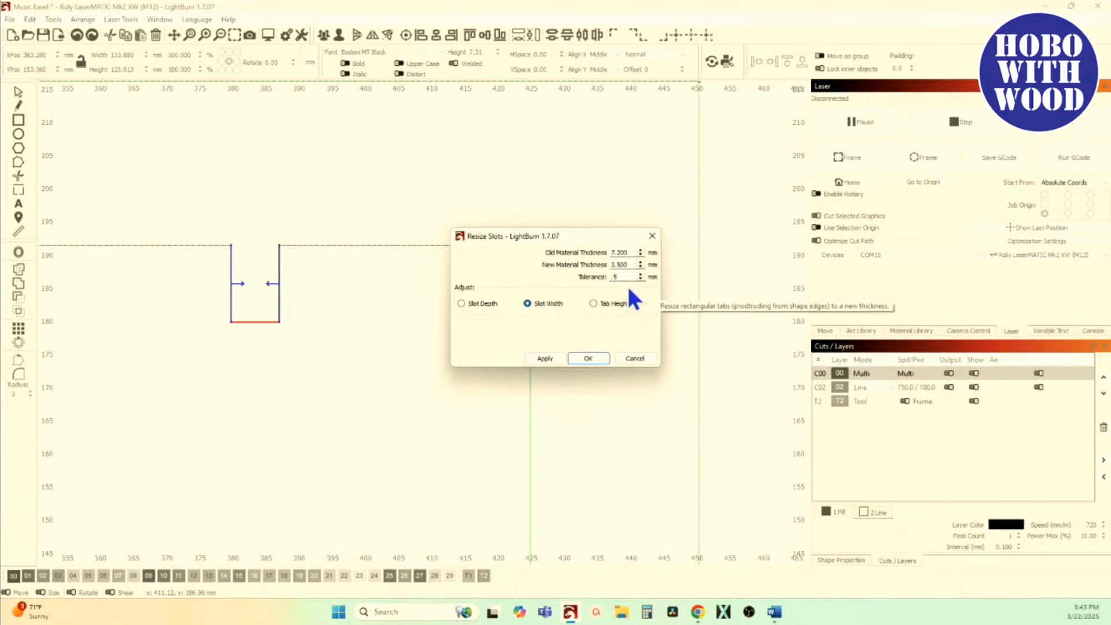
left_click(547, 303)
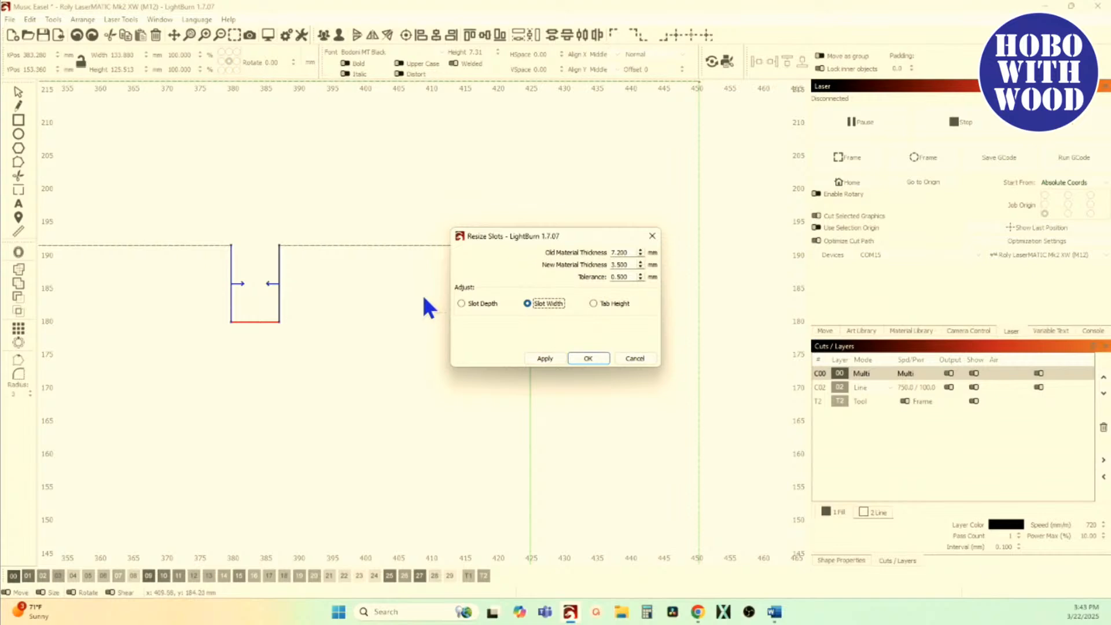
scroll(334, 307, "down", 5)
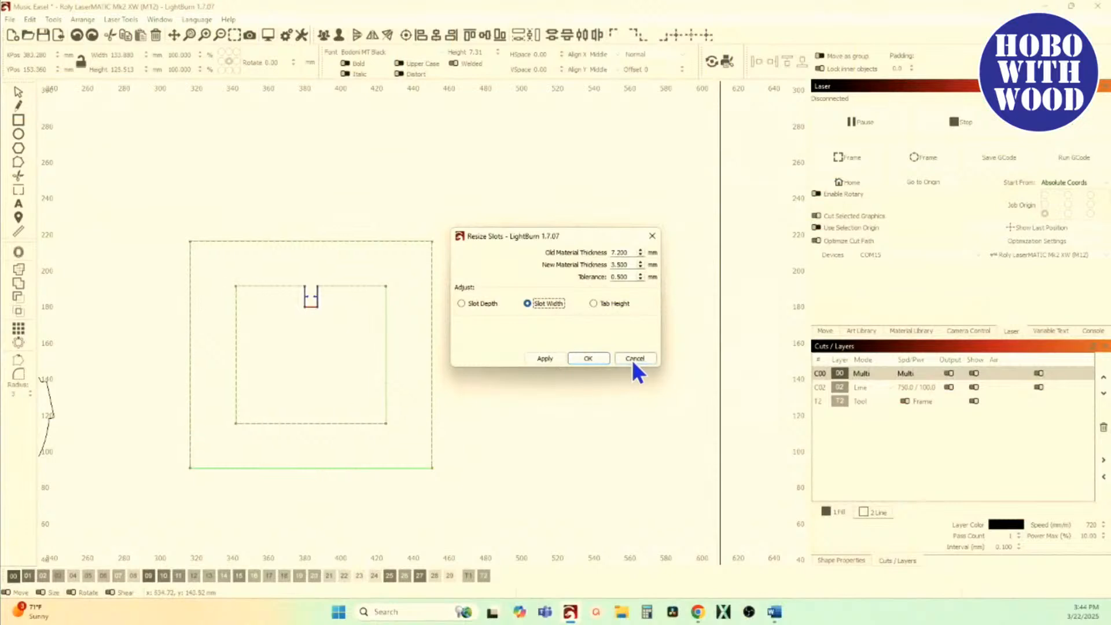
left_click(632, 361)
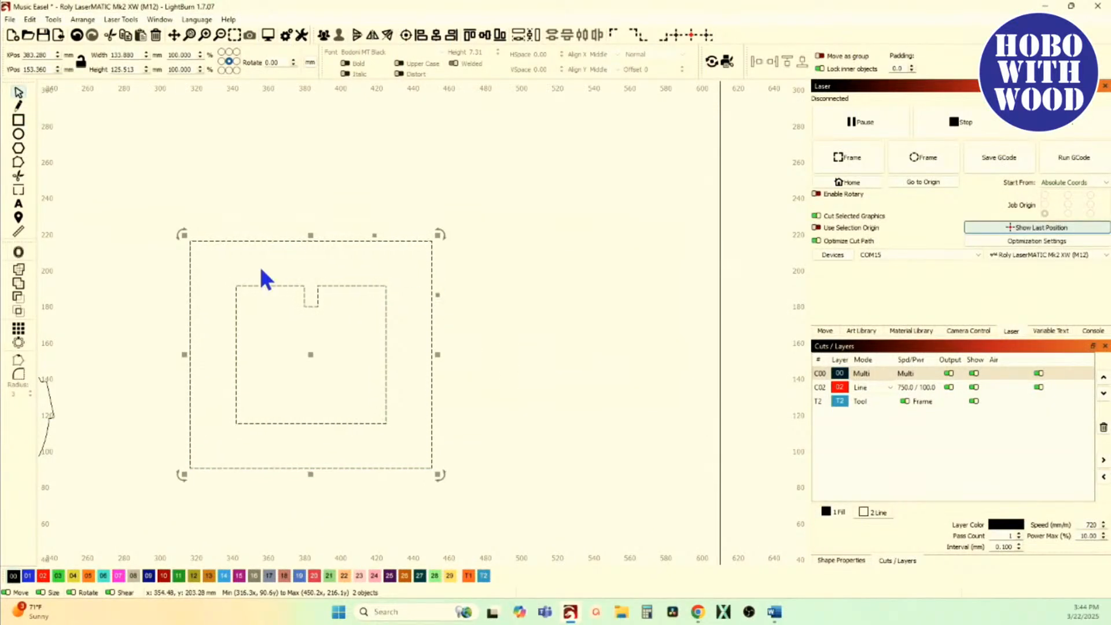
Step: Switch the view style to Filled / Smooth and assign both rectangles to the red 02 layer
left_click(166, 21)
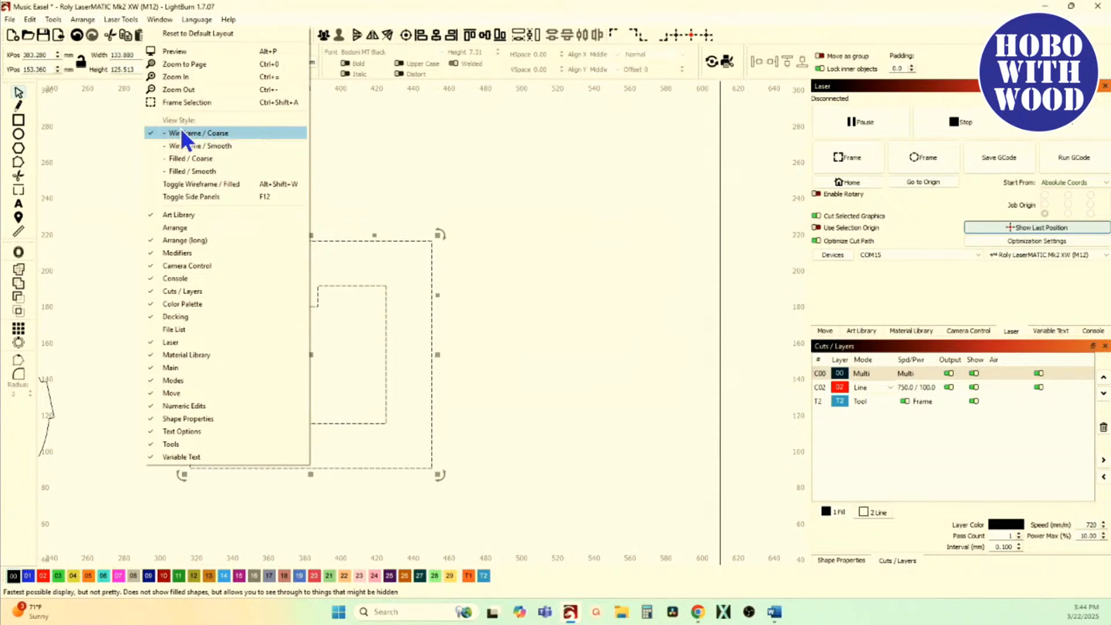
left_click(200, 171)
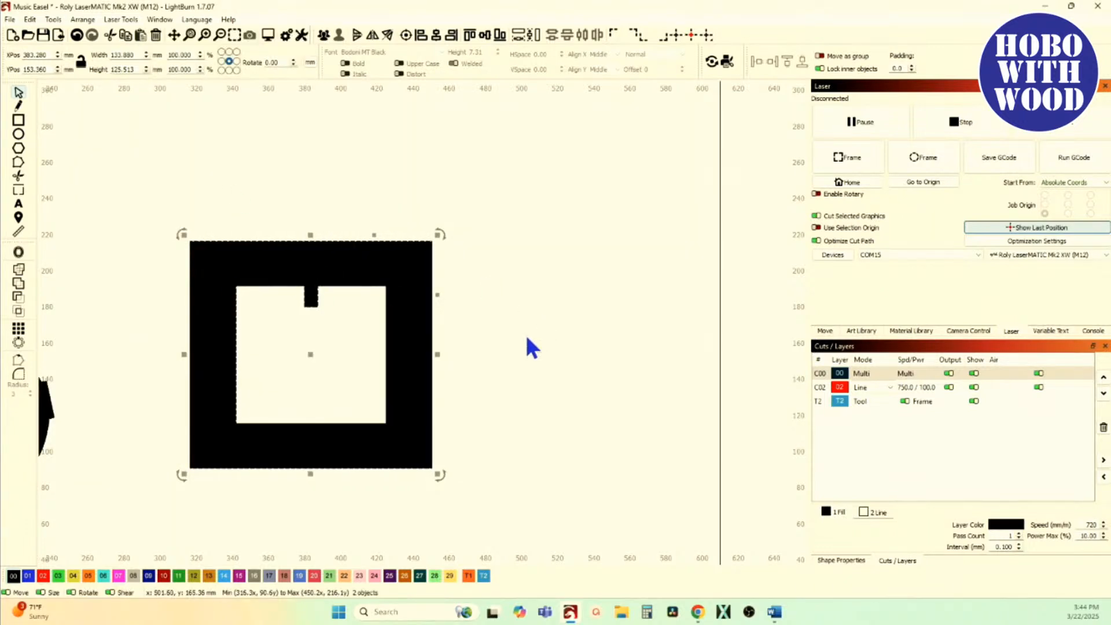
left_click(525, 436)
left_click_drag(518, 531, 297, 392)
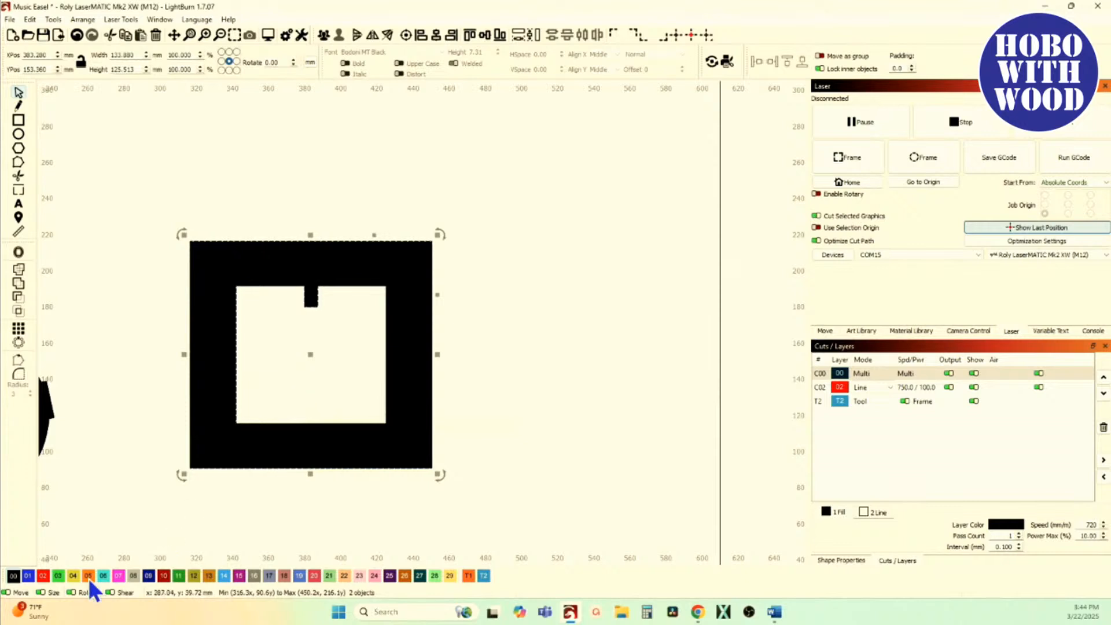
left_click(43, 576)
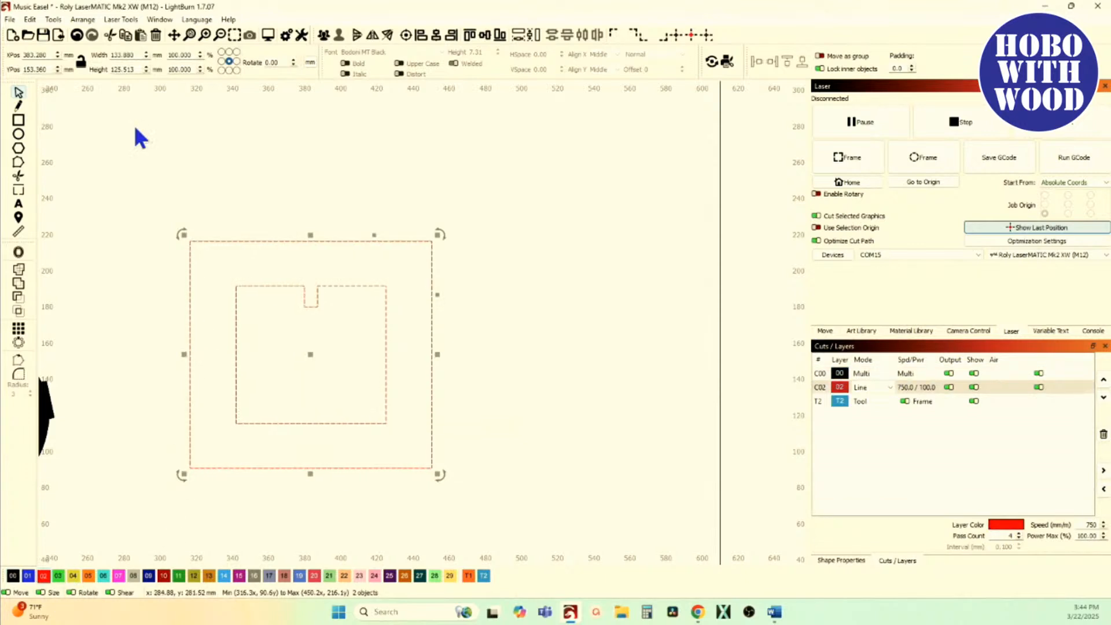
Step: Measure the notched inner rectangle and the side of its slot, and close the measurement
left_click(54, 22)
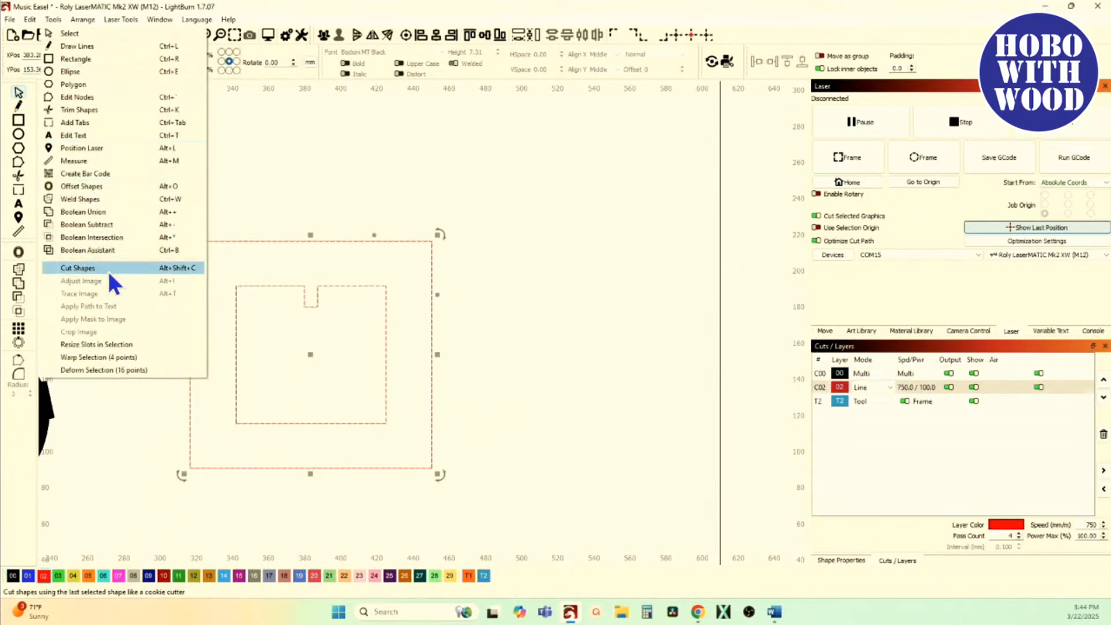
left_click(276, 154)
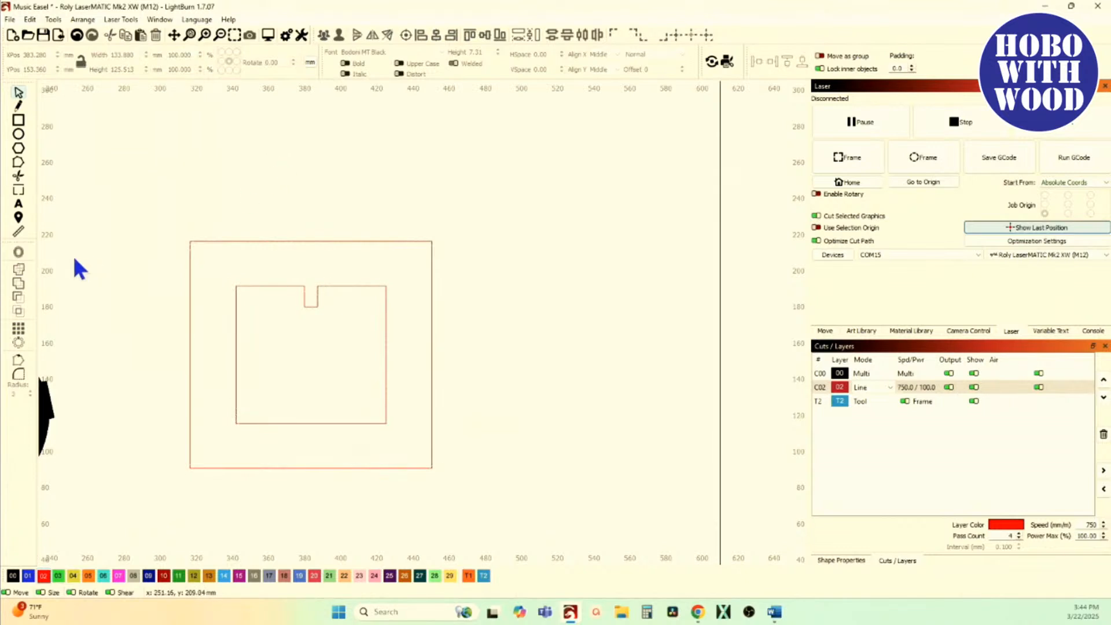
left_click(19, 231)
left_click(237, 327)
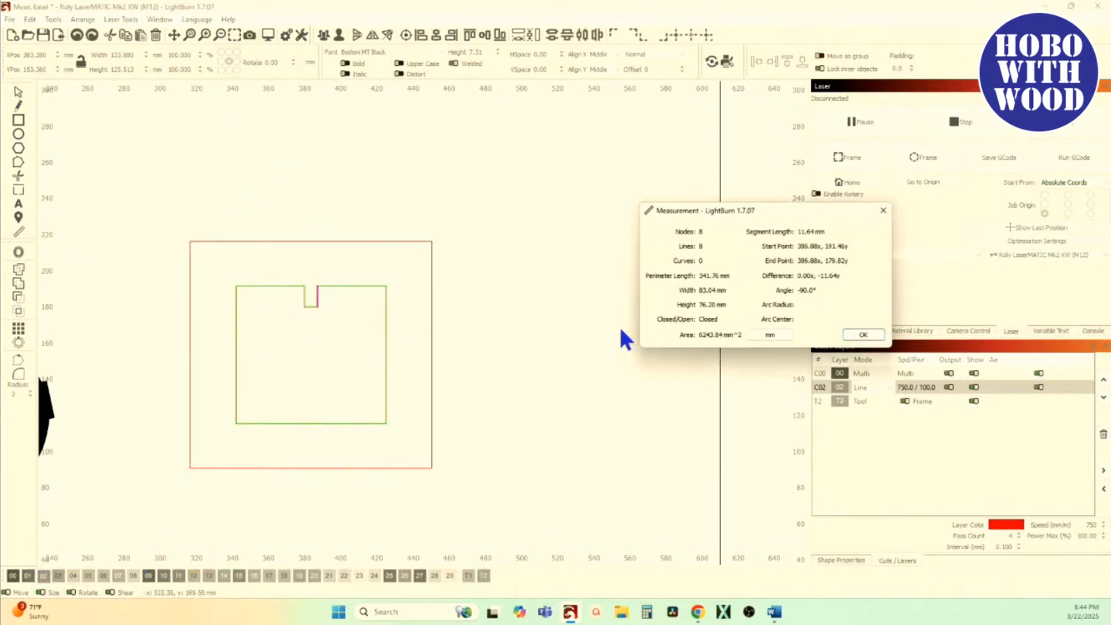
left_click(863, 335)
Step: Select both rectangles, preview the Resize Slots slot width adjustment on them, and close it without applying
left_click_drag(454, 366, 342, 346)
left_click(53, 20)
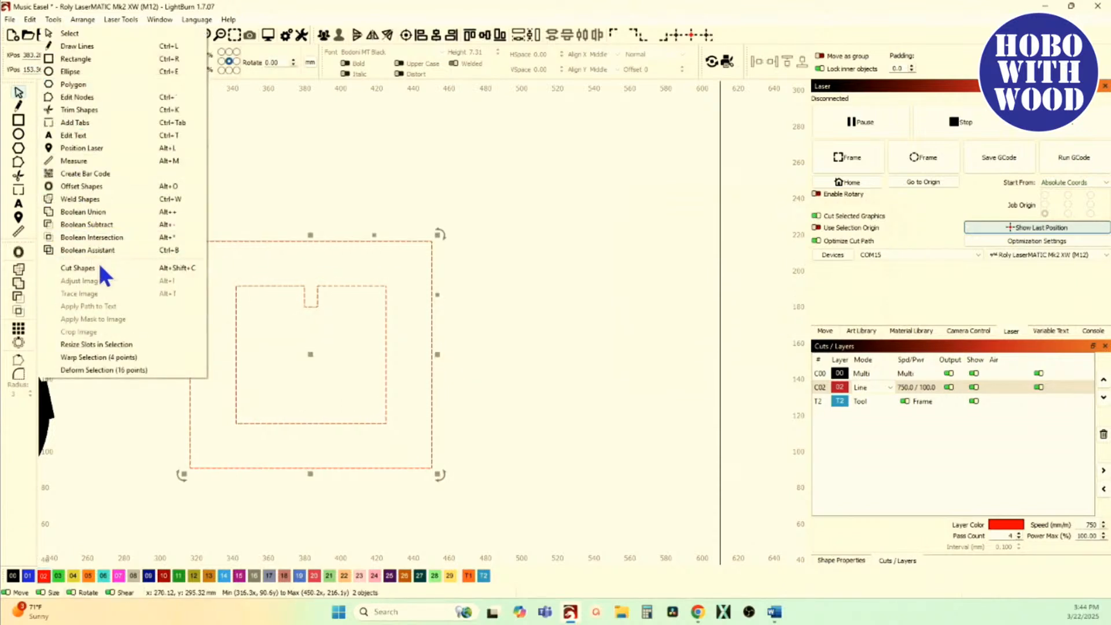
left_click(106, 346)
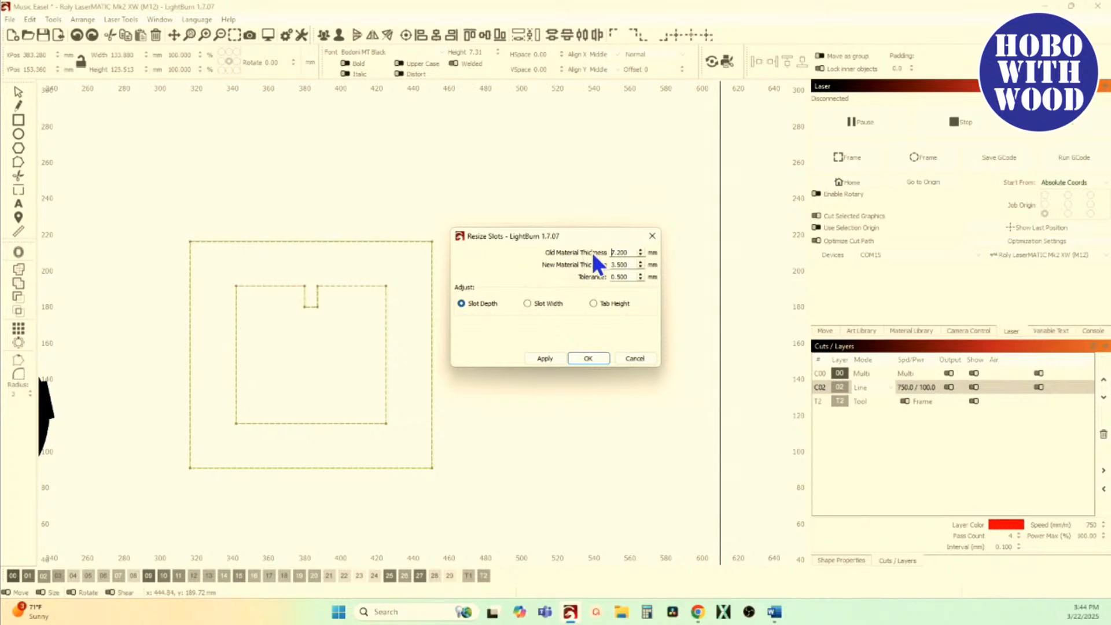
left_click(528, 303)
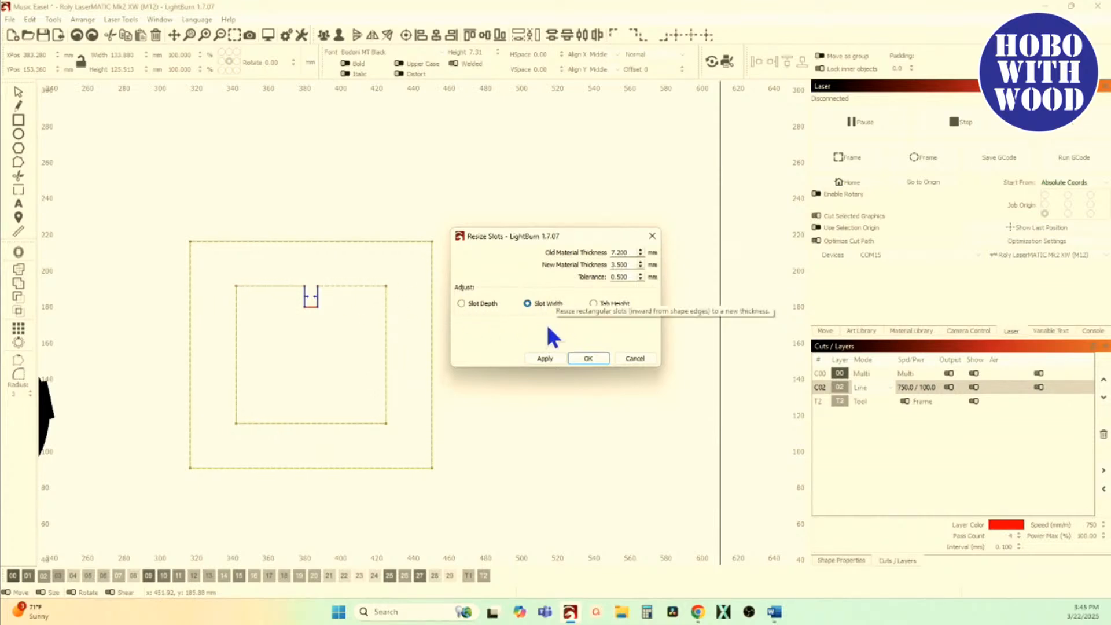
left_click(652, 237)
Step: Edit the inner rectangle's nodes so its two upper edge segments beside the slot curve inward
scroll(271, 306, "up", 3)
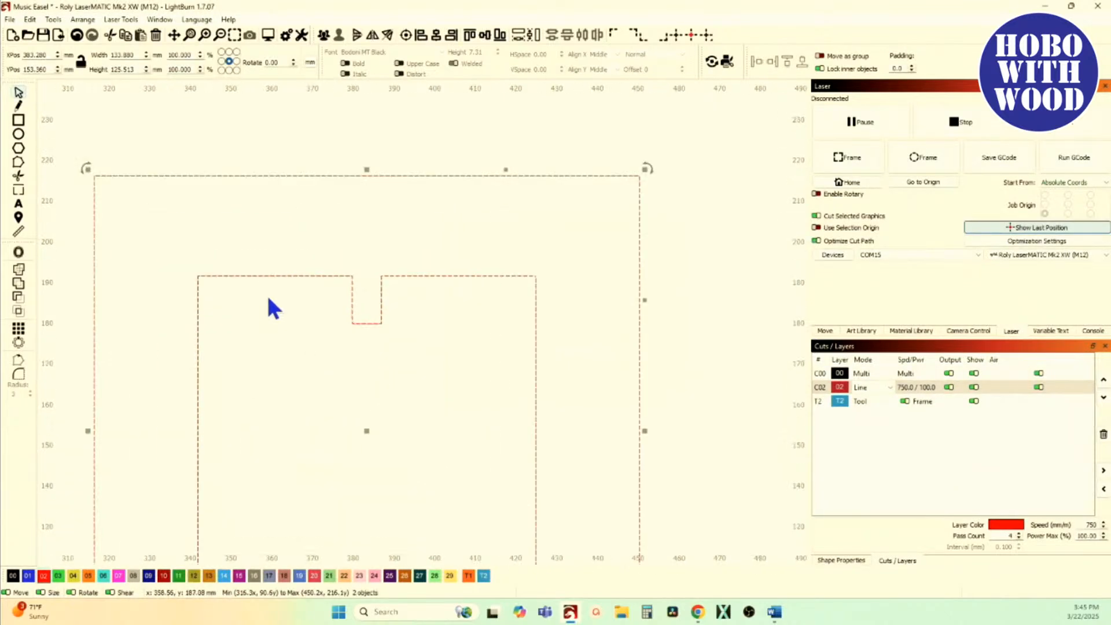
left_click(234, 278)
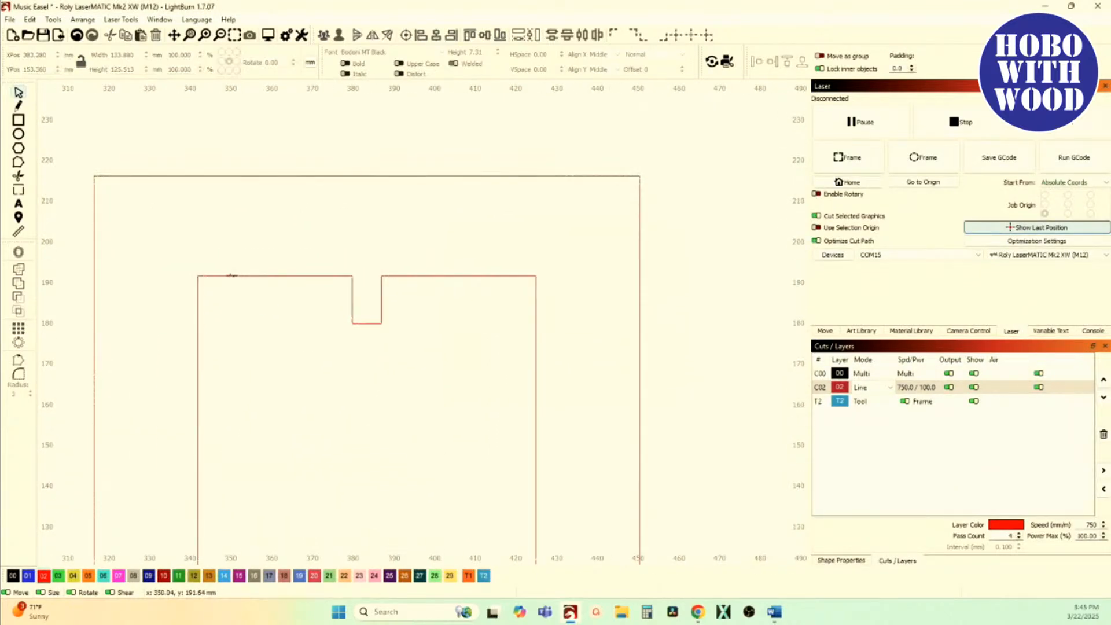
left_click(232, 276)
left_click(19, 162)
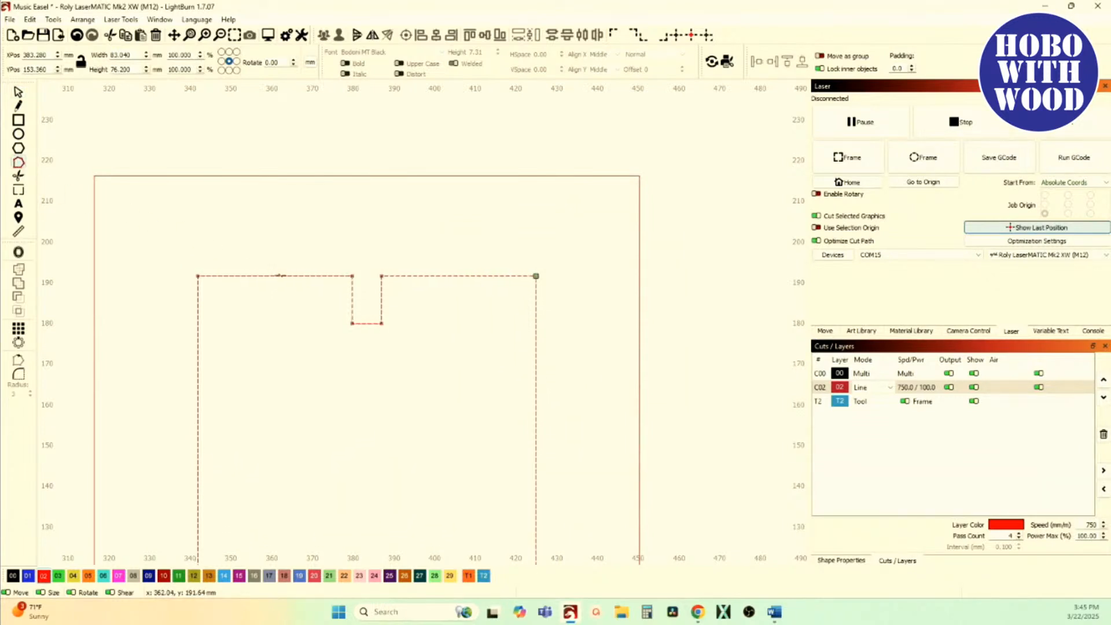
left_click_drag(280, 275, 276, 292)
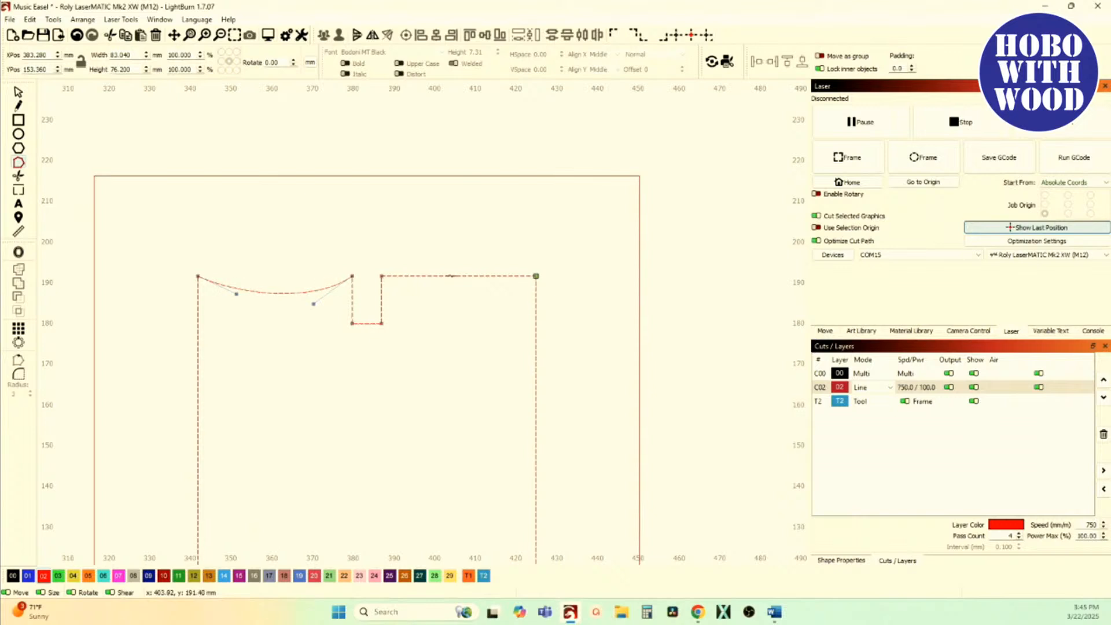
left_click_drag(449, 276, 456, 299)
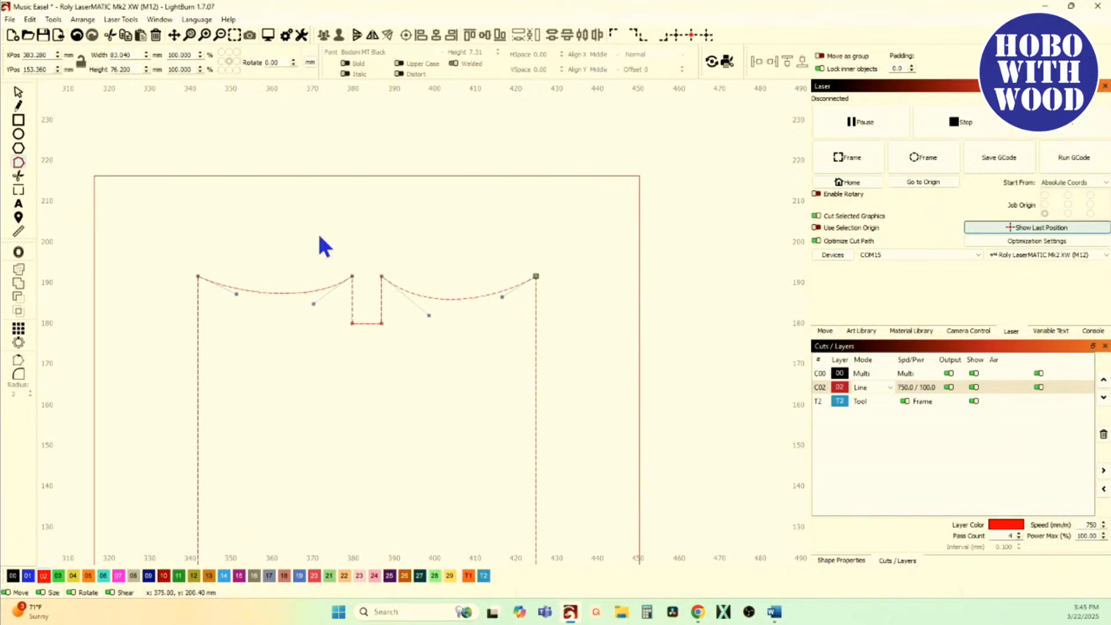
Step: Preview the Resize Slots slot width adjustment on the inner shape with the curved upper edges
left_click(19, 94)
left_click(55, 21)
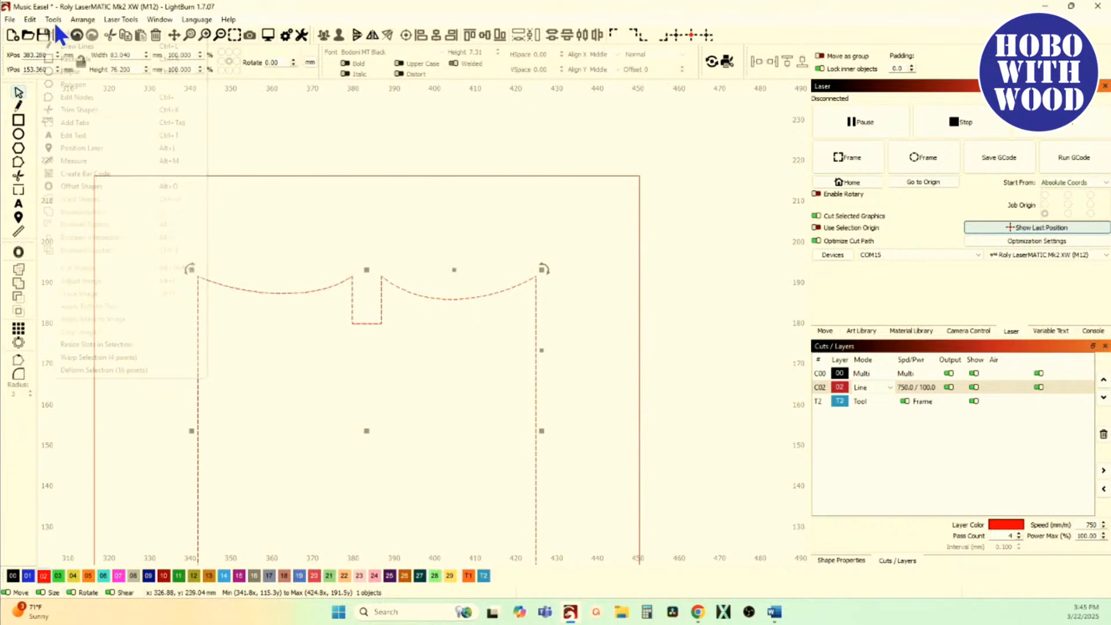
left_click(117, 343)
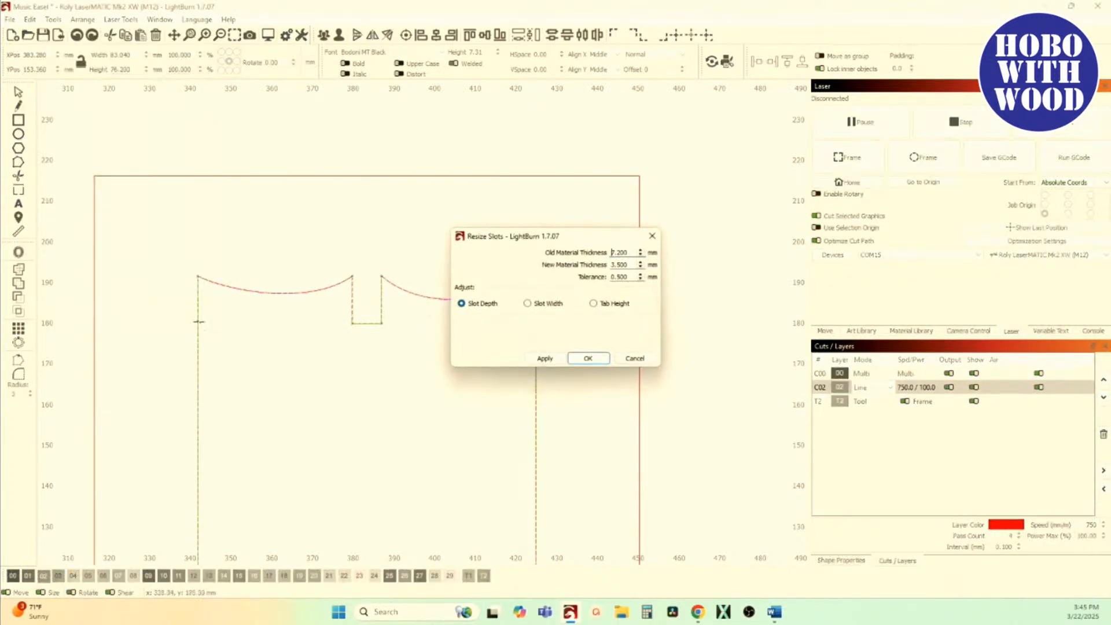
left_click(551, 304)
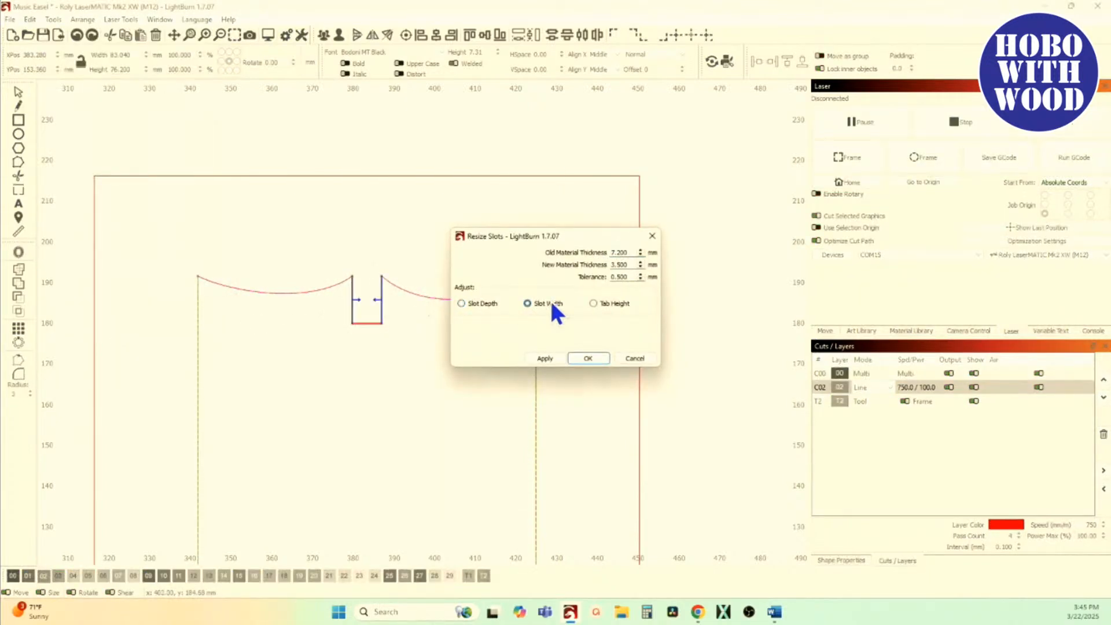
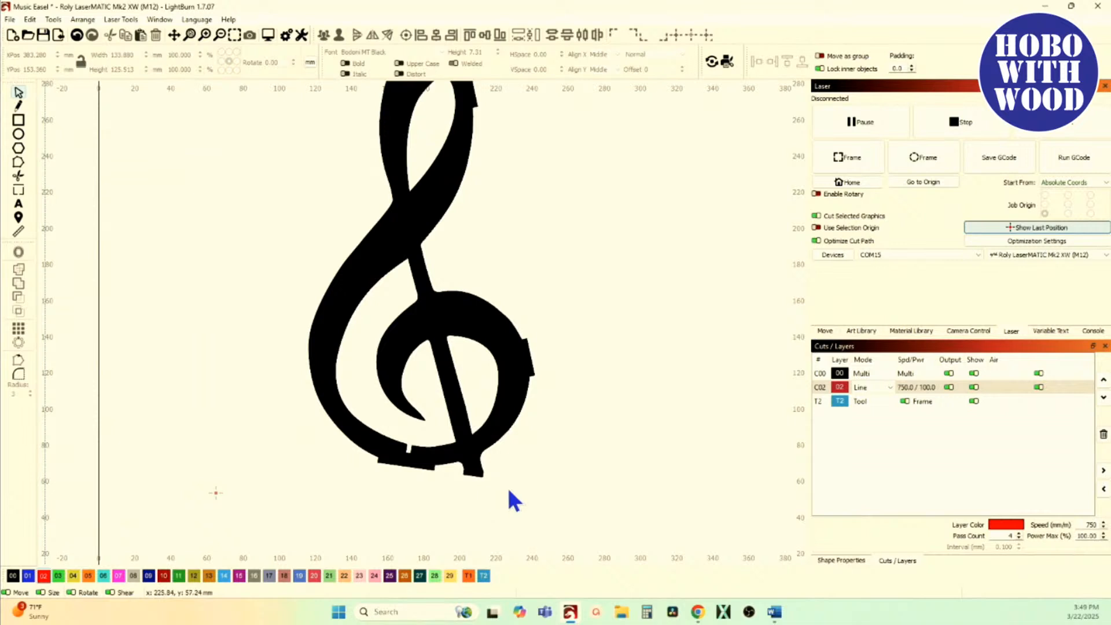
Step: Add a horizontal guide line and align it with the lowest corner of the treble clef's foot
scroll(377, 110, "up", 3)
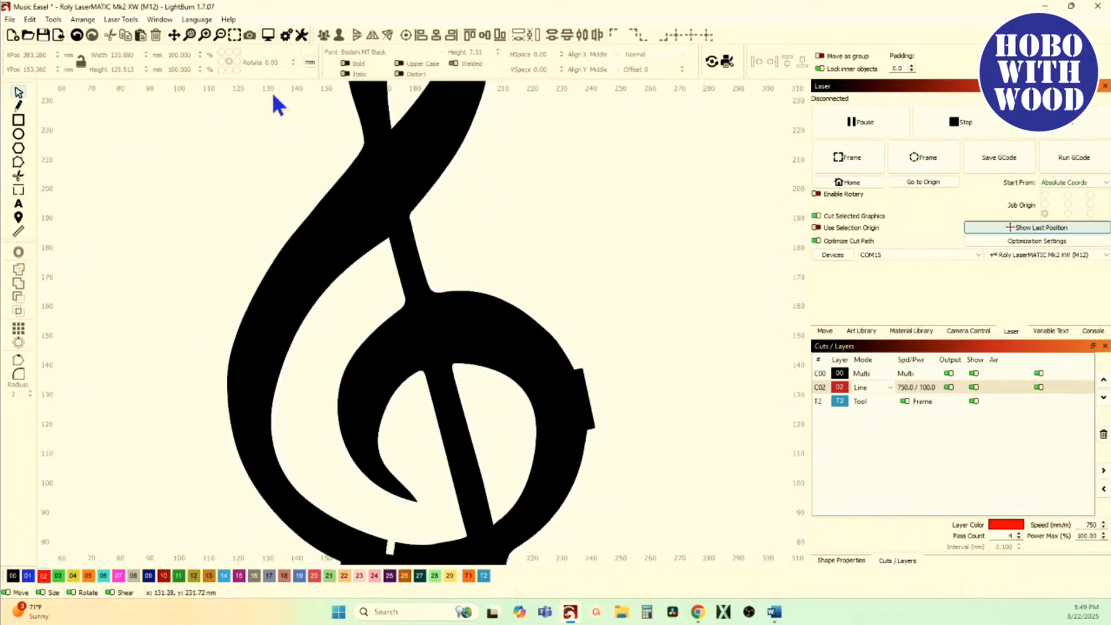
scroll(273, 96, "down", 2)
left_click_drag(229, 82, 312, 400)
scroll(363, 414, "up", 5)
scroll(370, 359, "up", 5)
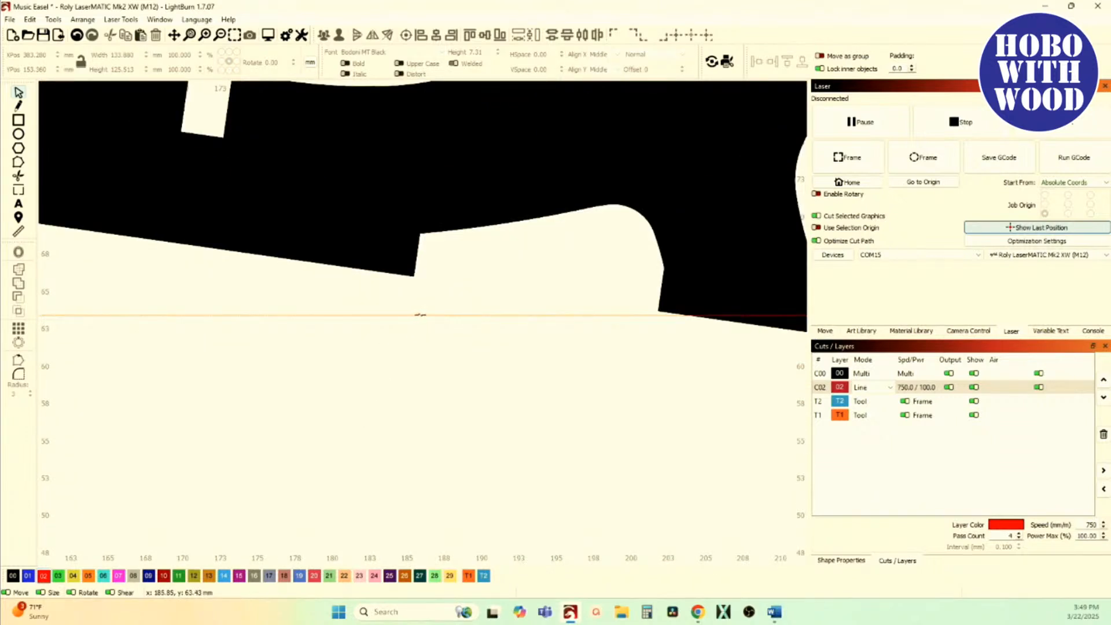
scroll(593, 325, "down", 5)
scroll(643, 316, "up", 5)
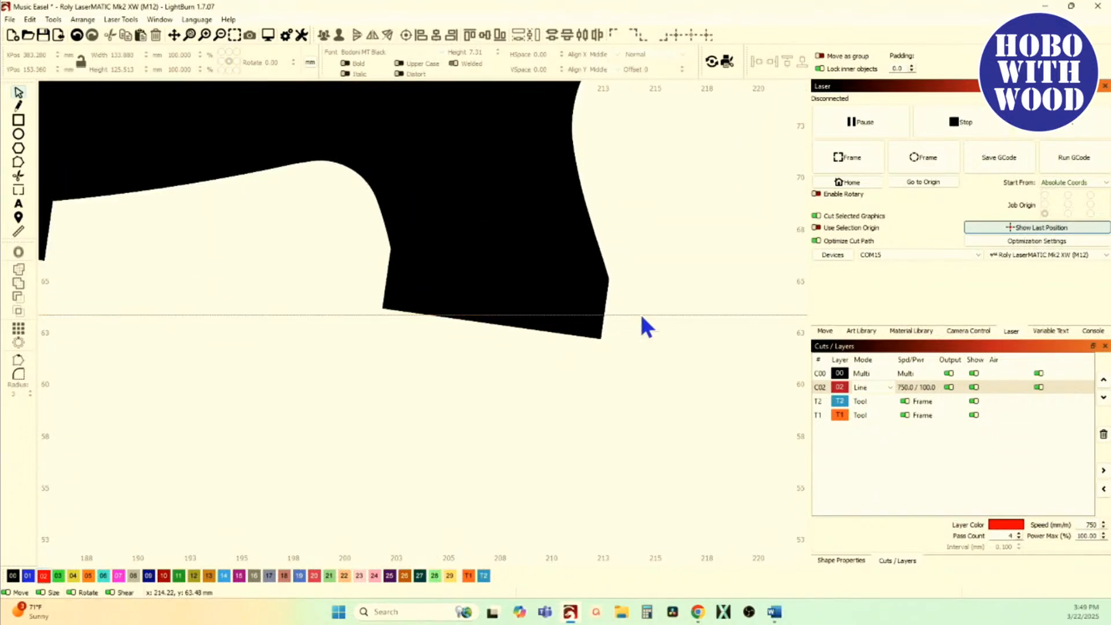
left_click_drag(636, 314, 602, 341)
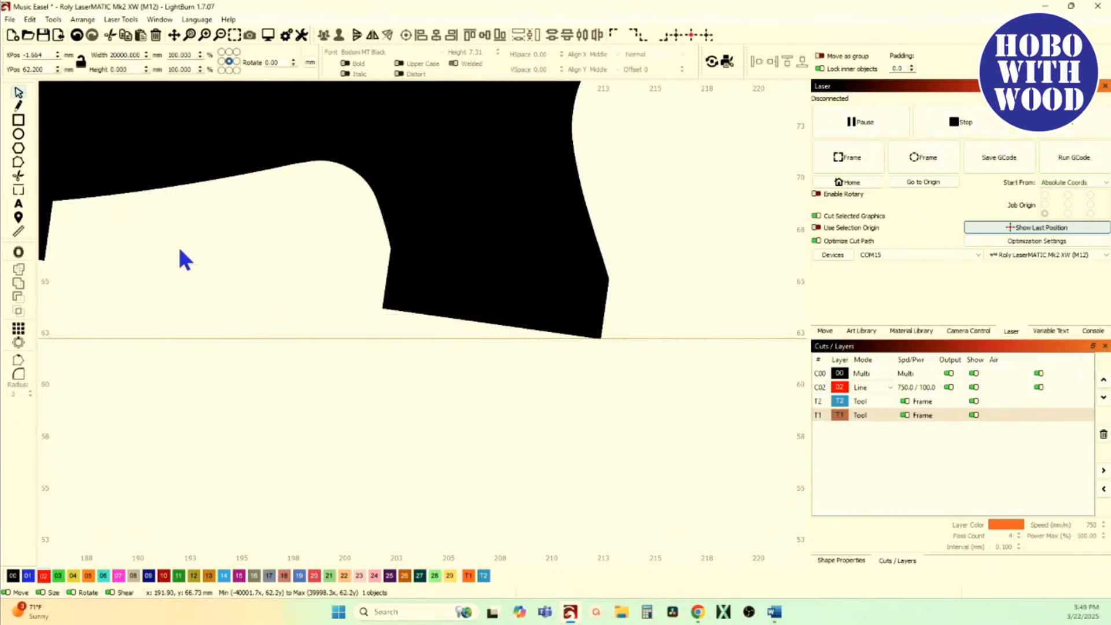
Step: Select all parts of the treble clef and group them
scroll(178, 245, "down", 10)
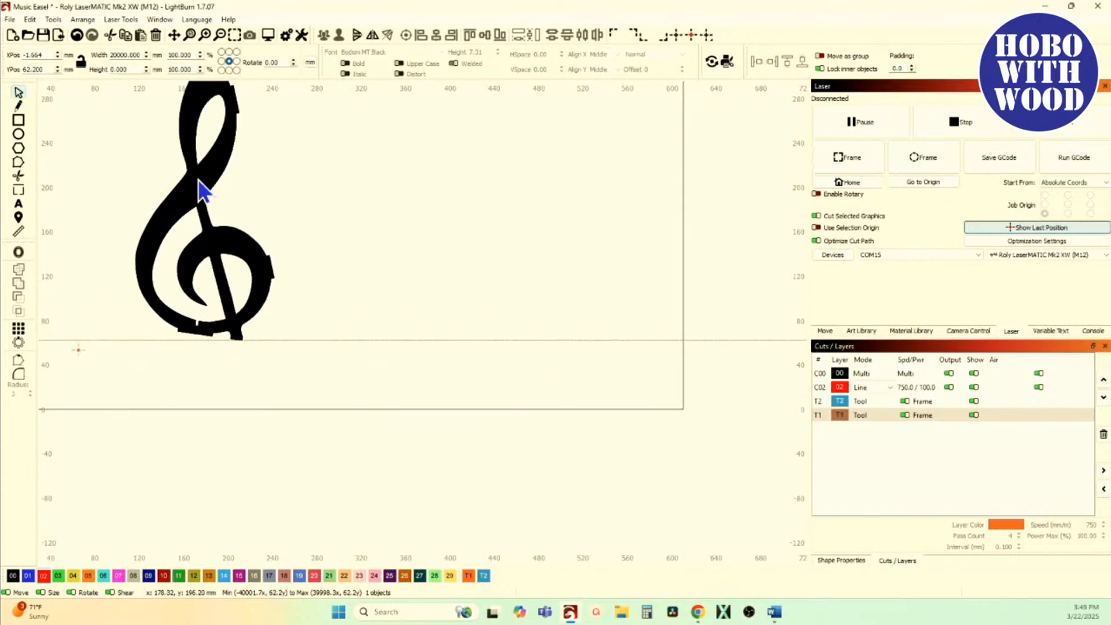
left_click(257, 226)
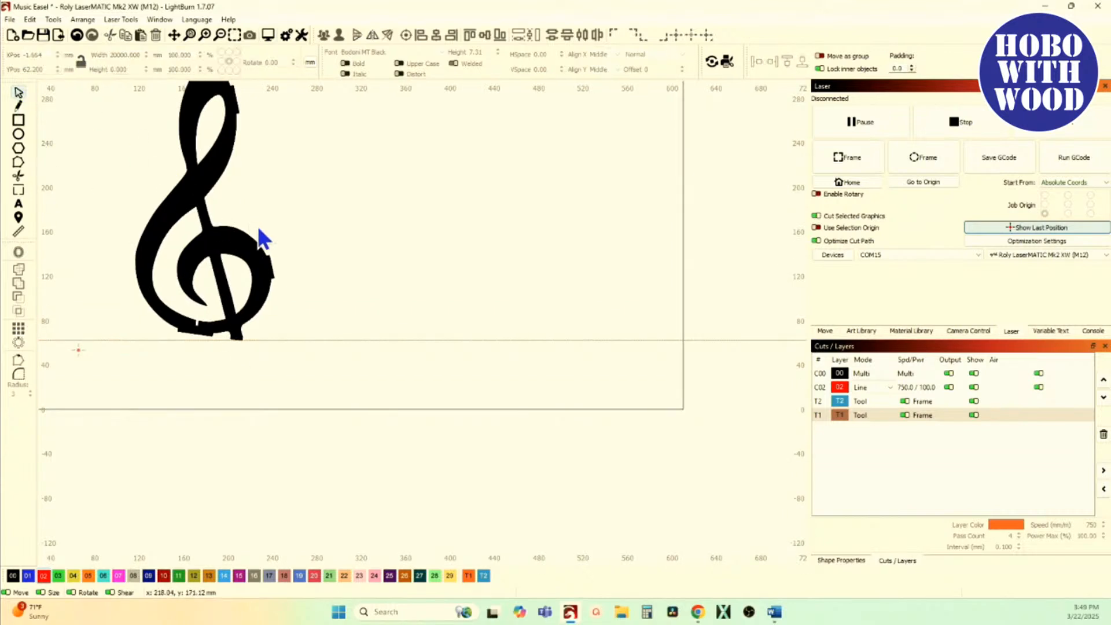
left_click_drag(203, 286, 119, 120)
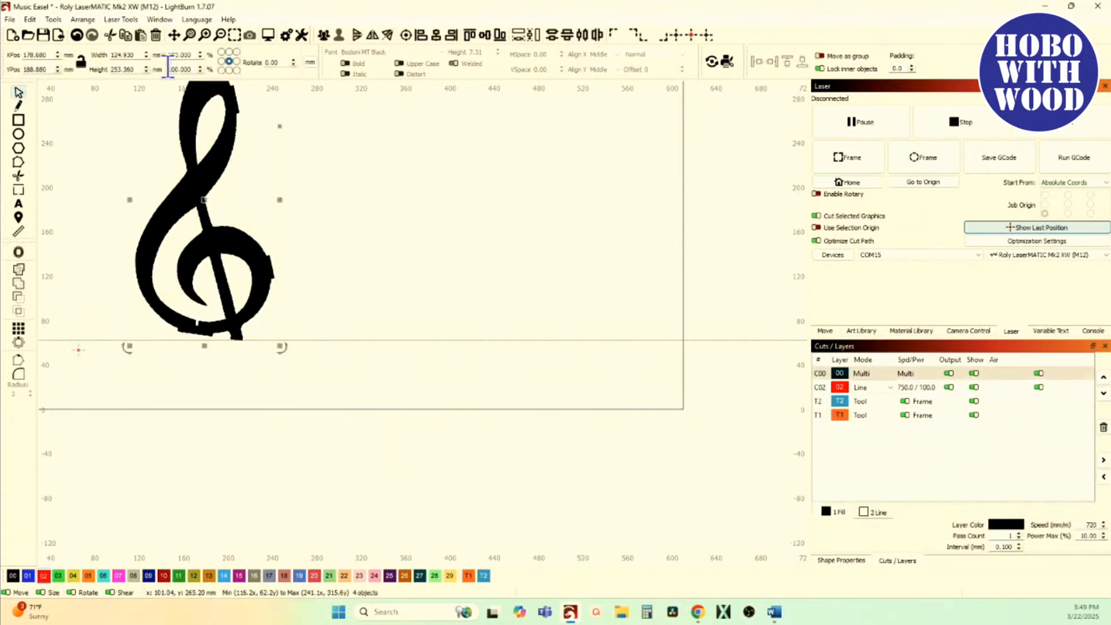
left_click(325, 35)
Step: Rotate the treble clef with Two-Point Rotate about its lowest foot corner until the foot's bottom edge lies on the guide line
scroll(251, 354, "up", 4)
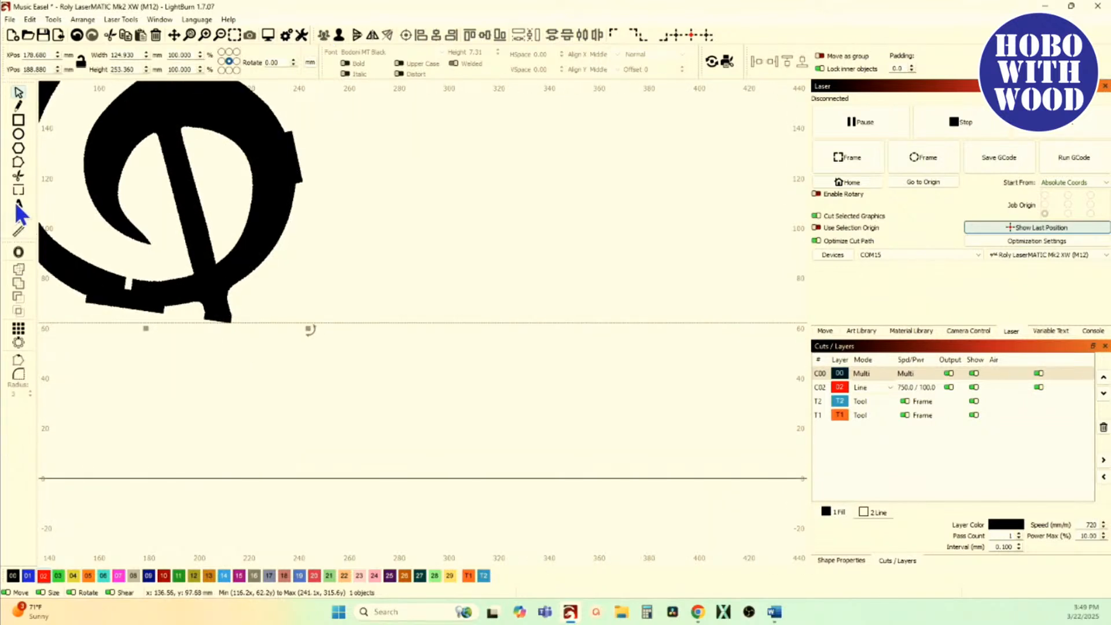
scroll(199, 318, "up", 6)
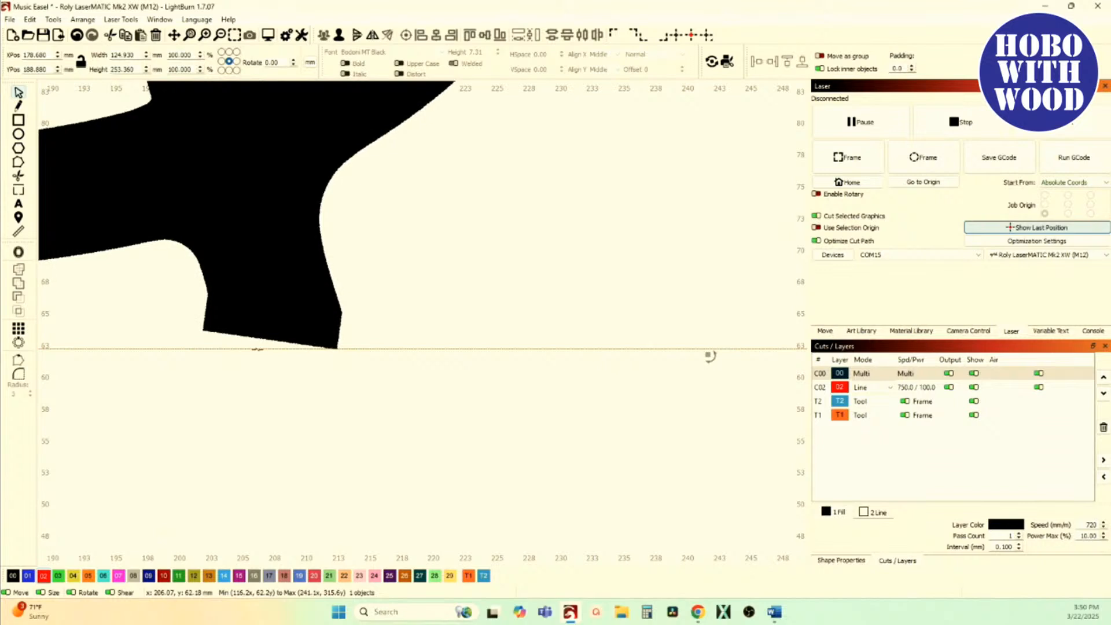
key("ctrl+2")
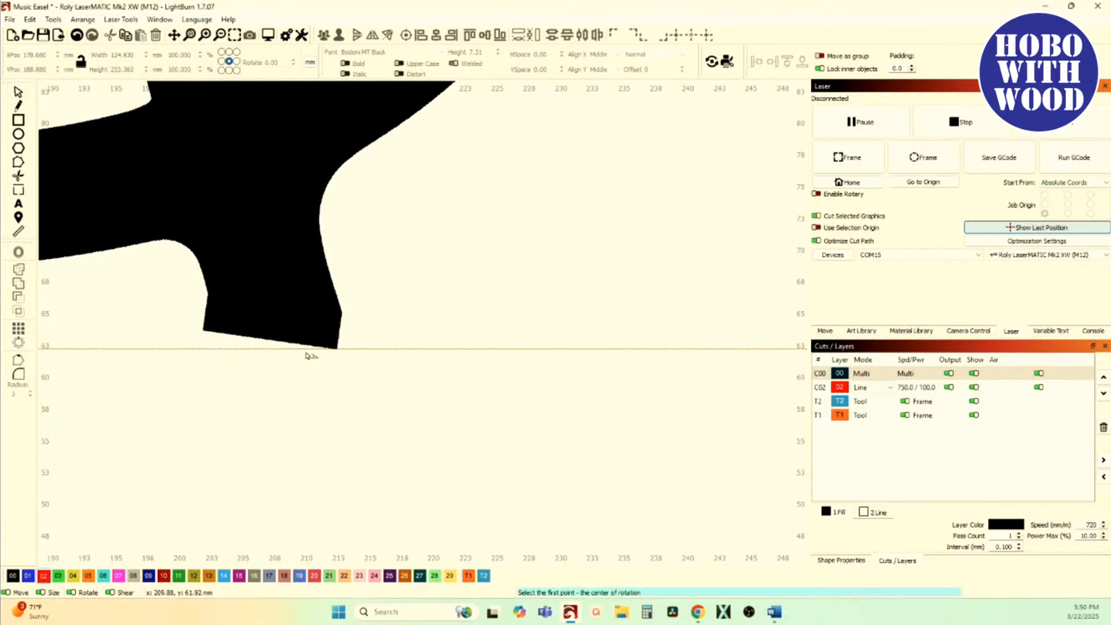
scroll(332, 359, "up", 5)
left_click_drag(406, 348, 561, 364)
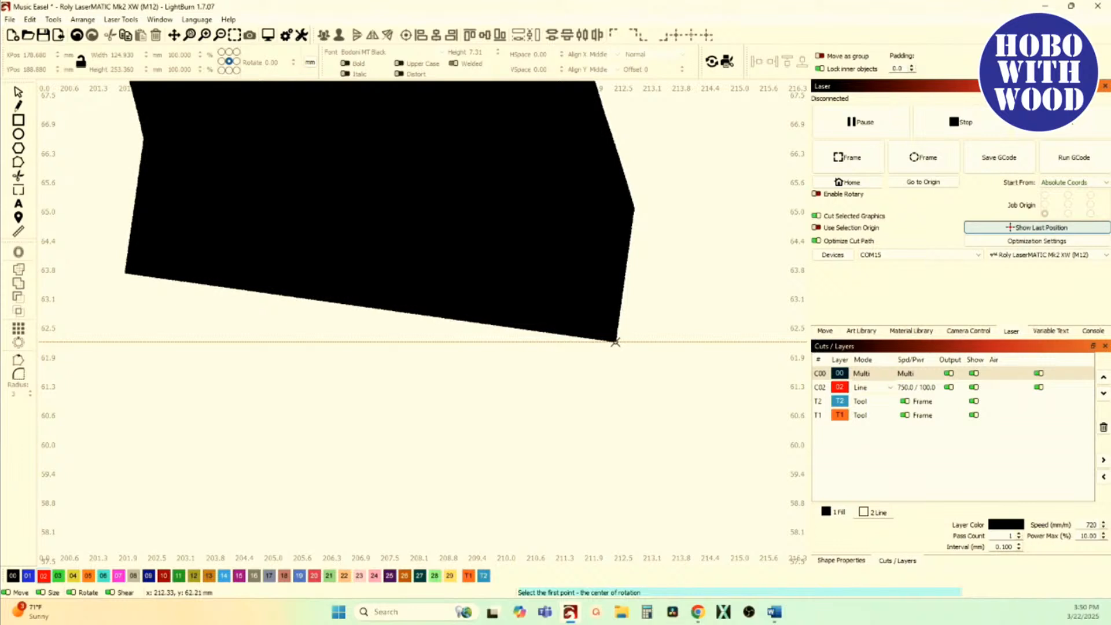
left_click(615, 342)
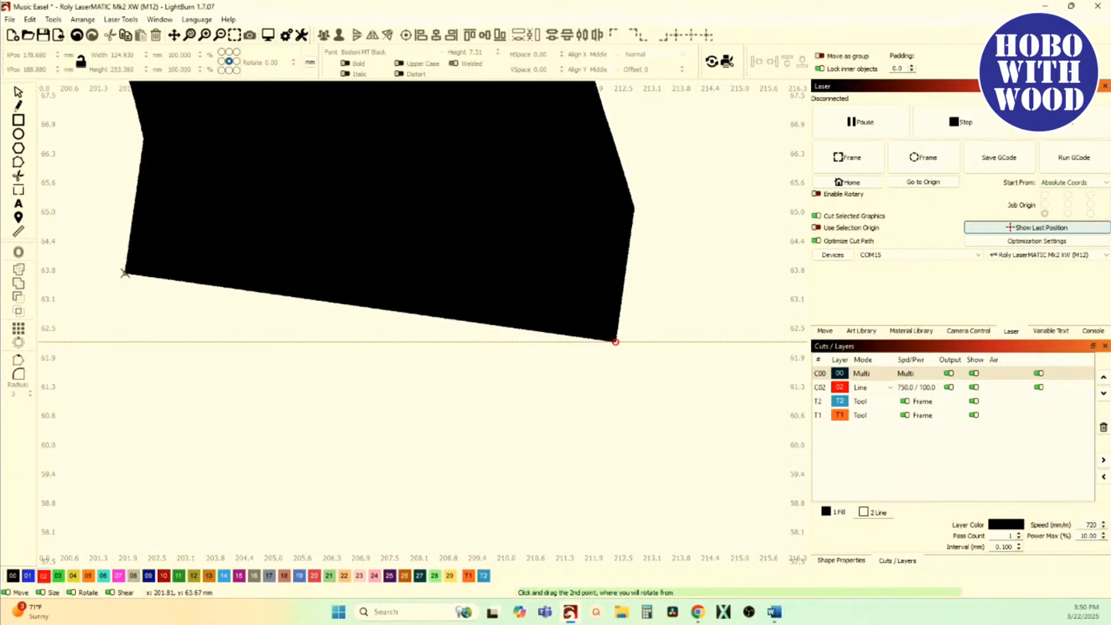
left_click_drag(125, 273, 88, 343)
Step: Assign the treble clef to line layer 02, ungroup it, and show the nodes around its bottom slot
scroll(339, 383, "down", 10)
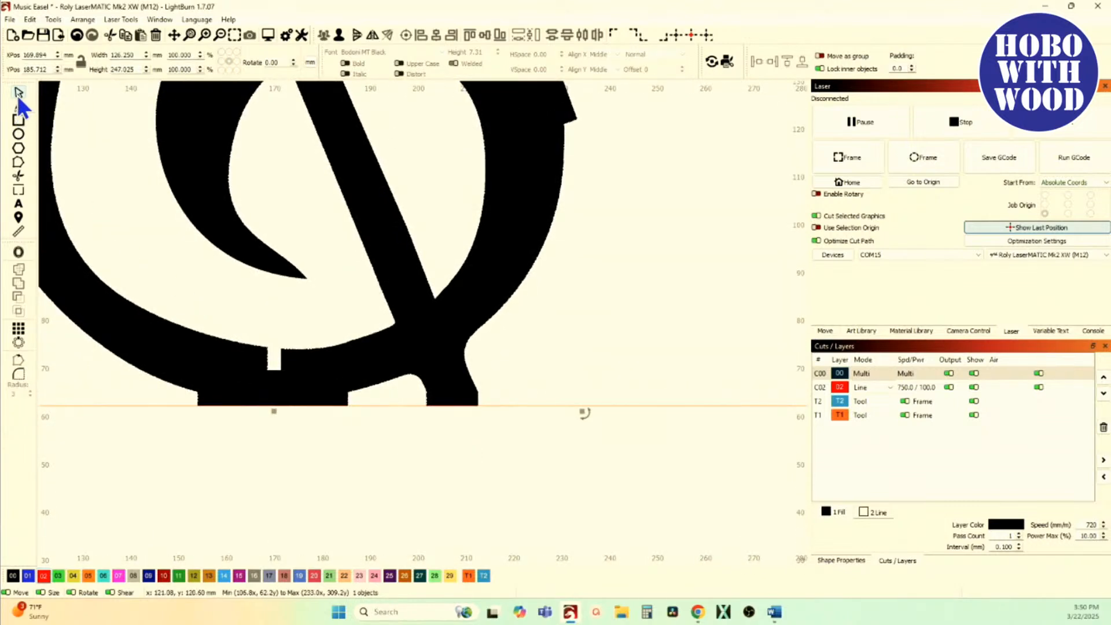
left_click(43, 576)
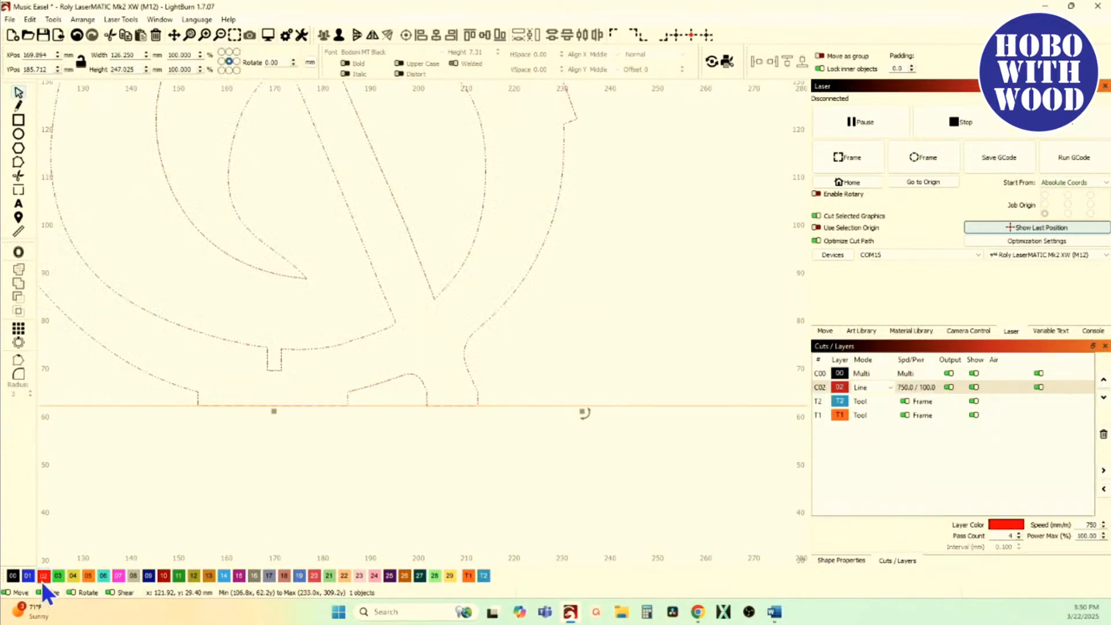
left_click(18, 161)
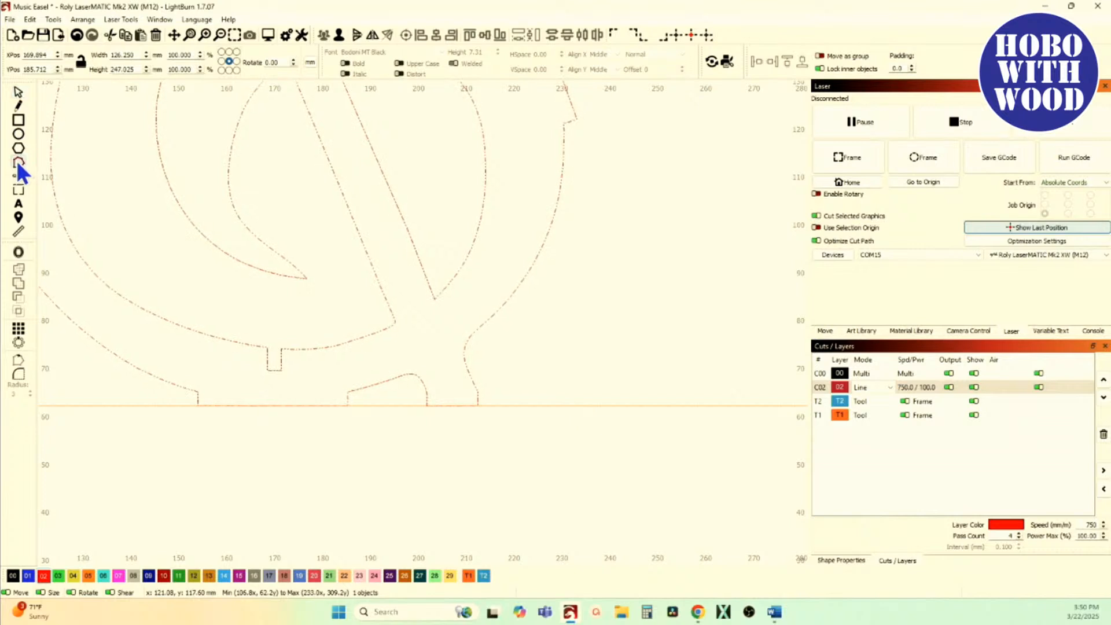
left_click(338, 37)
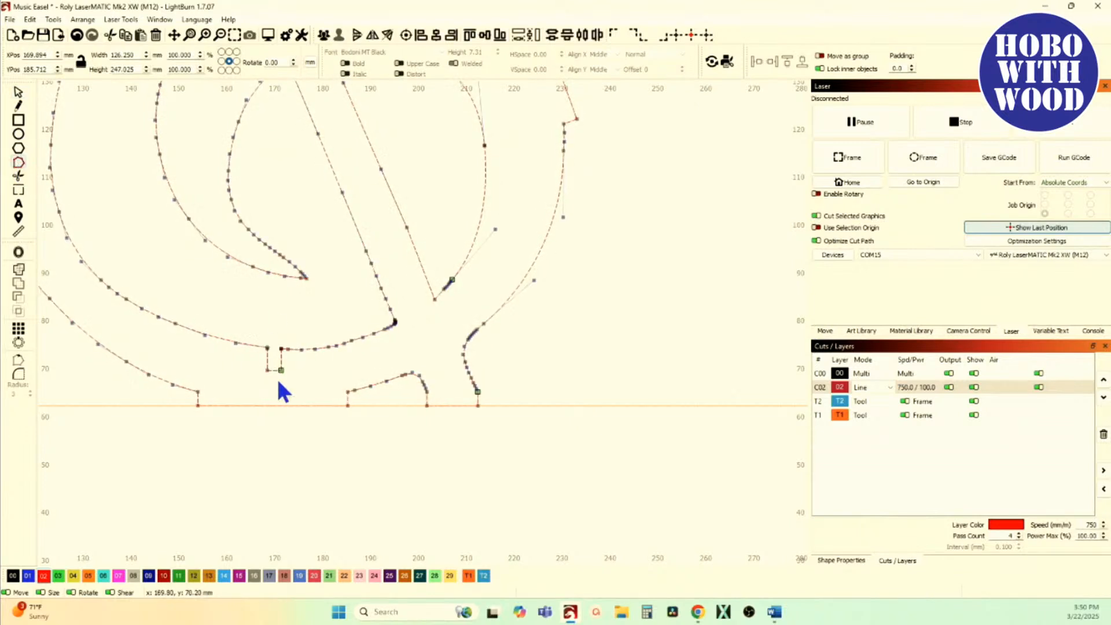
scroll(274, 377, "up", 2)
scroll(254, 360, "up", 4)
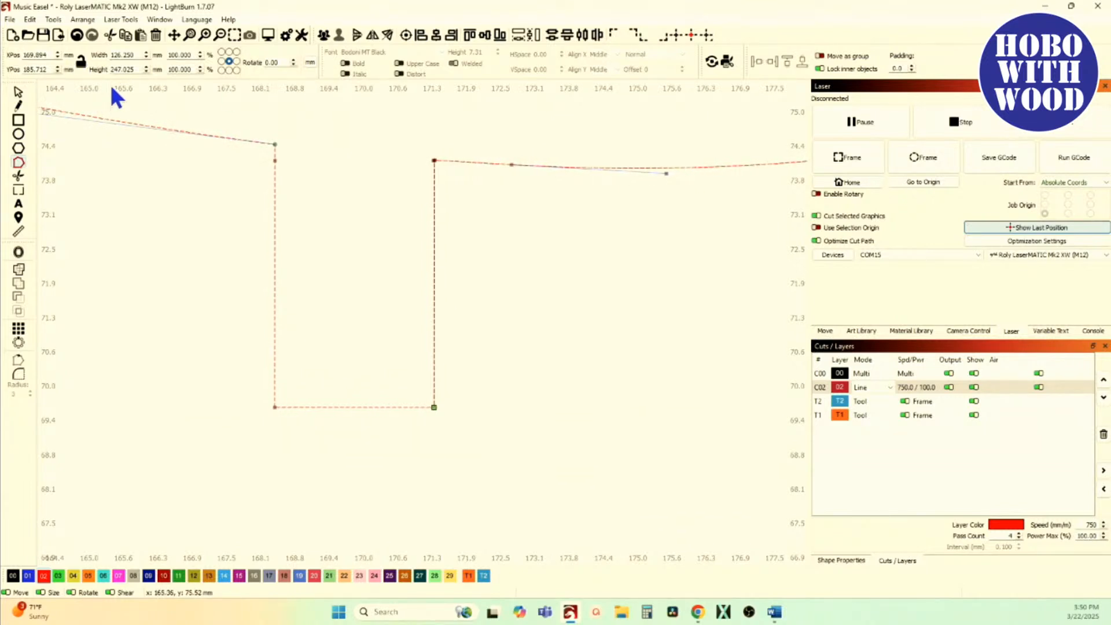
Step: Add two horizontal guide lines, one at the slot's bottom-left corner and one at its upper-right corner
left_click(18, 93)
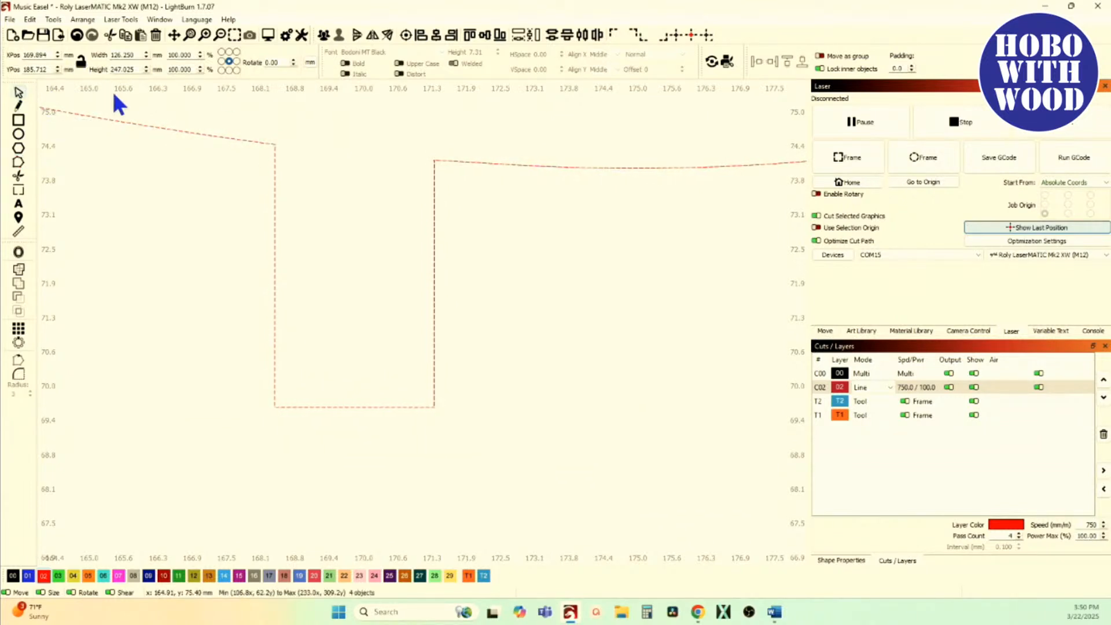
left_click_drag(103, 84, 272, 408)
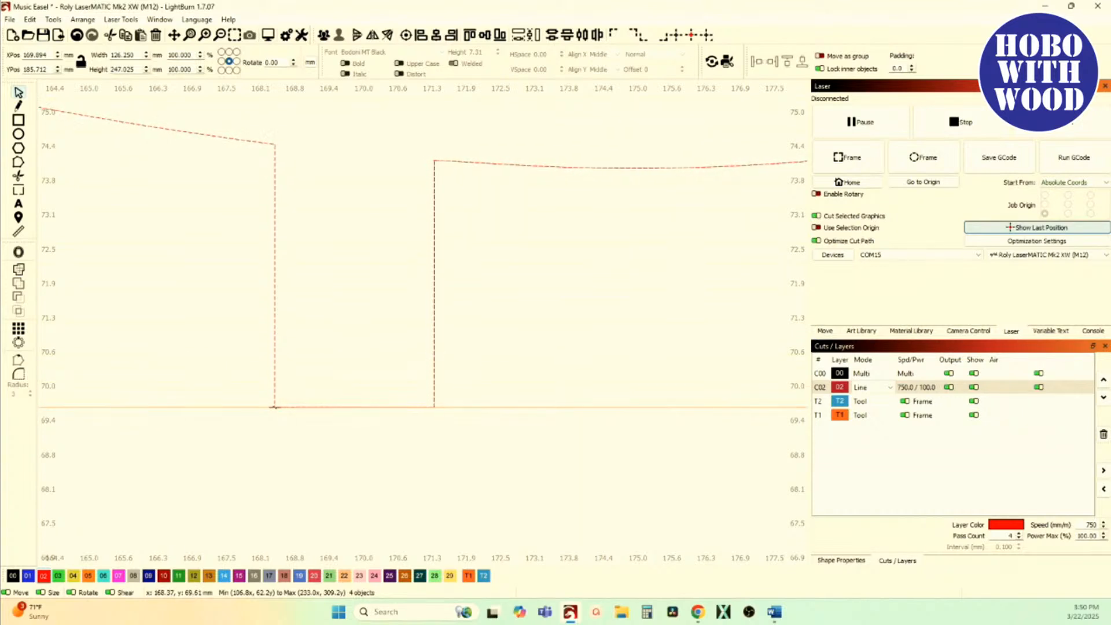
left_click_drag(345, 82, 436, 160)
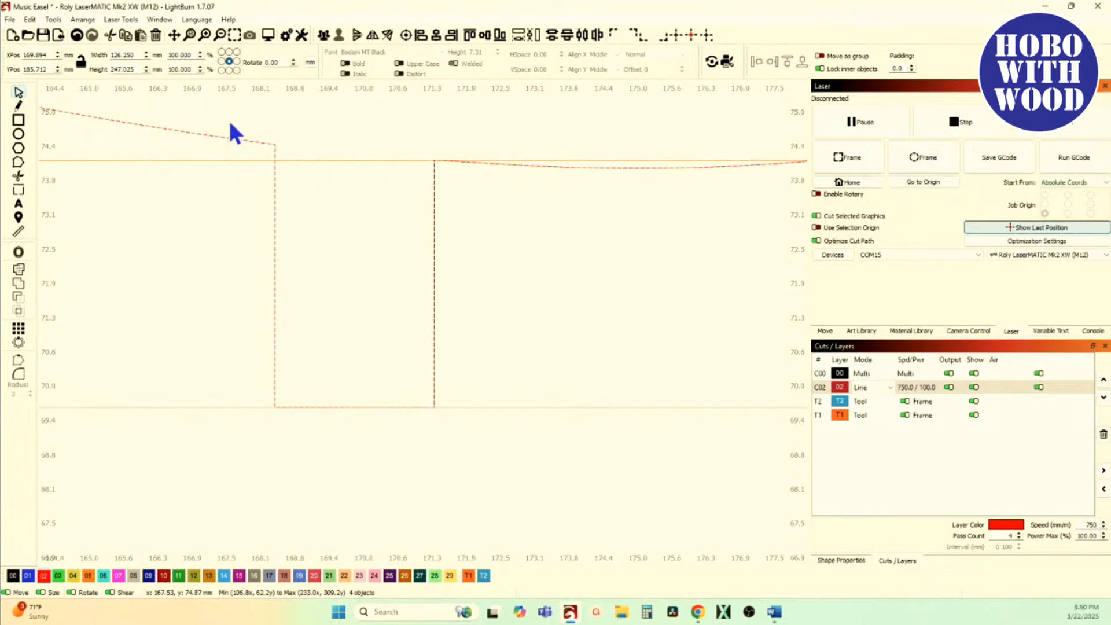
Step: Examine the slot's corner nodes against the two guide lines, especially the bottom-right corner
left_click(18, 162)
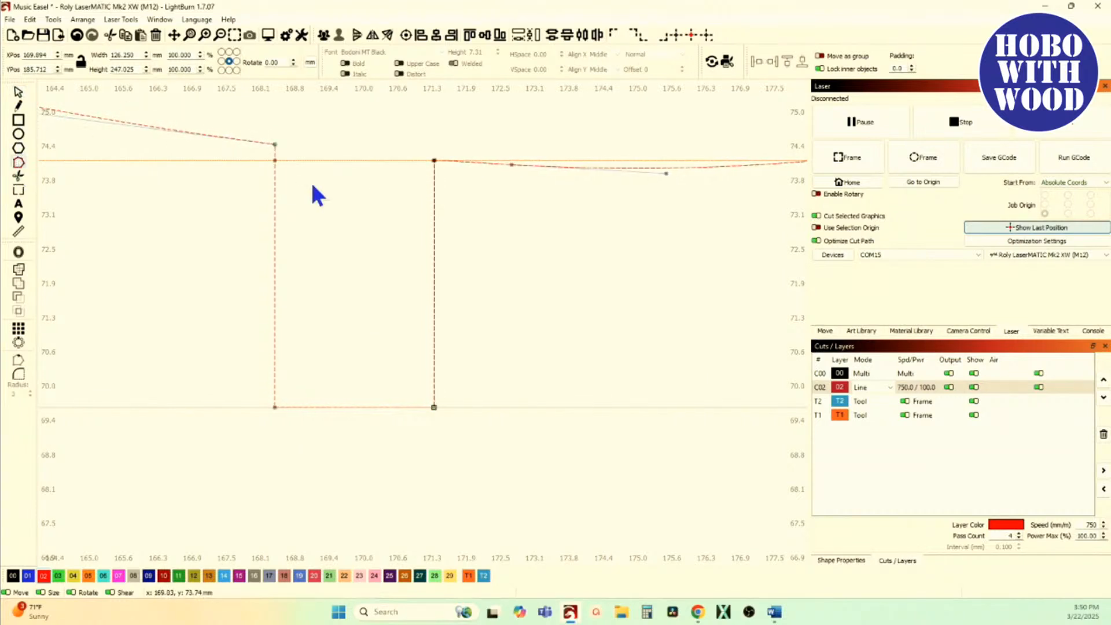
scroll(440, 162, "up", 4)
scroll(442, 168, "down", 3)
scroll(256, 169, "up", 5)
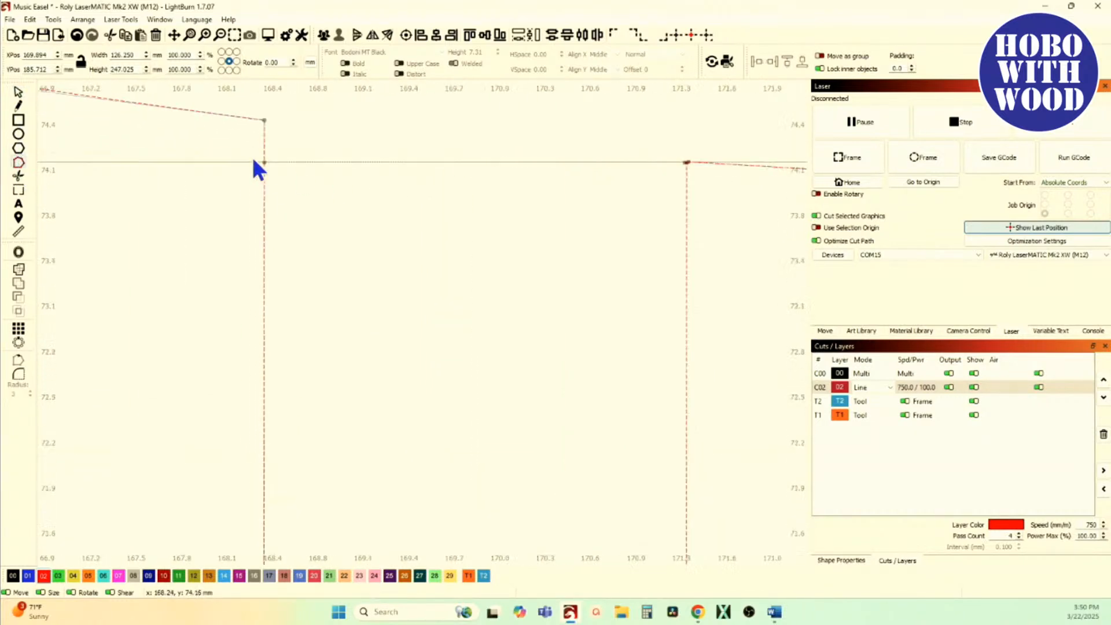
scroll(275, 189, "down", 5)
scroll(323, 183, "up", 3)
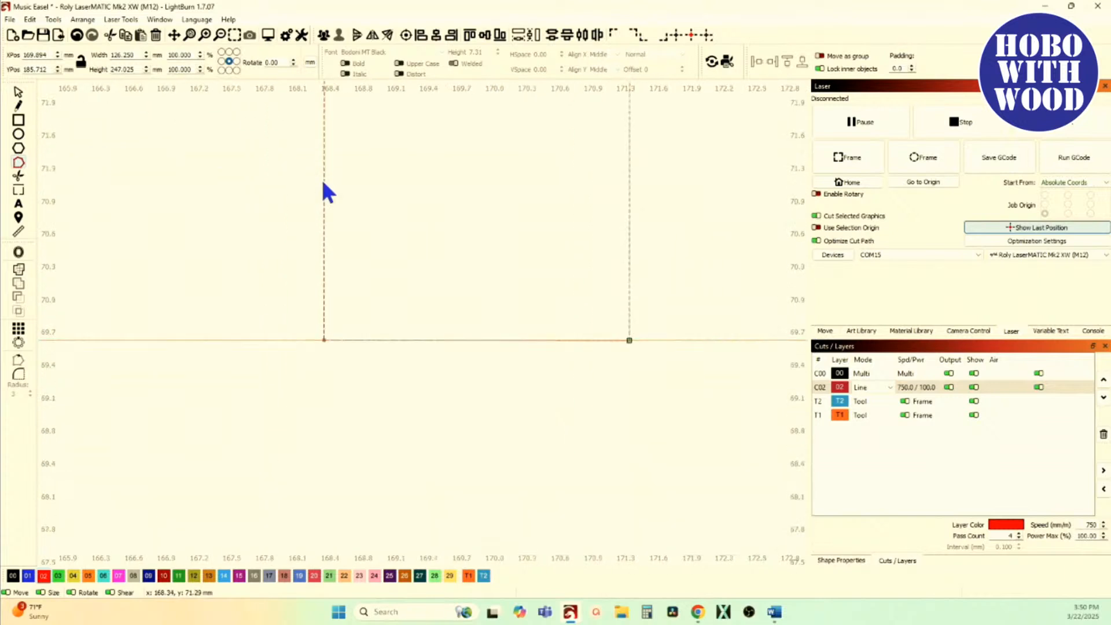
scroll(342, 362, "up", 2)
scroll(255, 277, "down", 2)
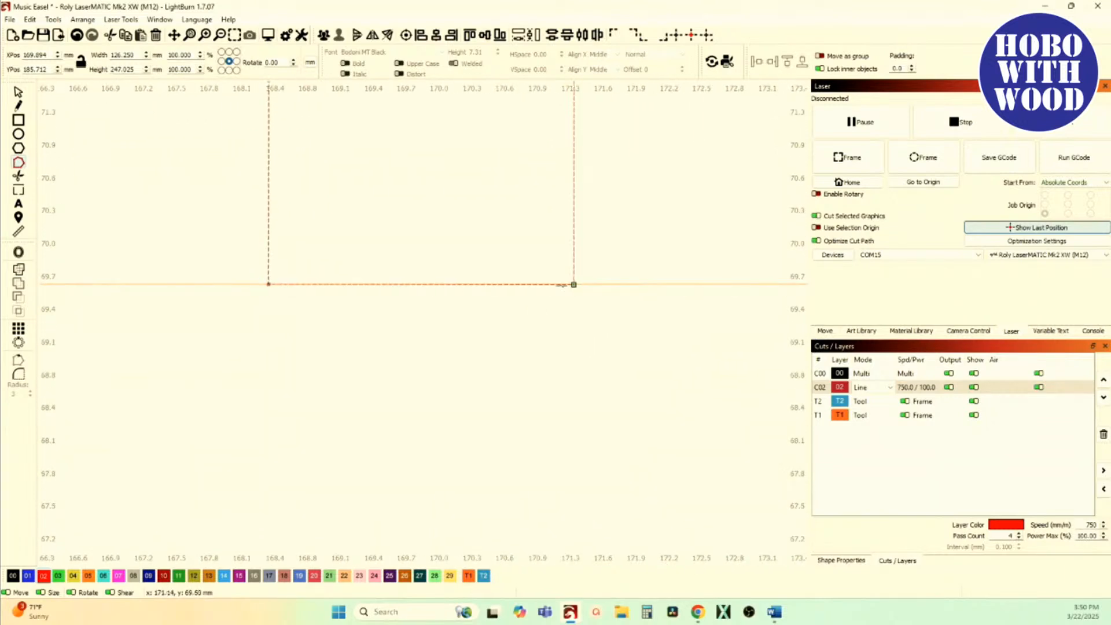
scroll(569, 285, "up", 5)
scroll(588, 292, "up", 4)
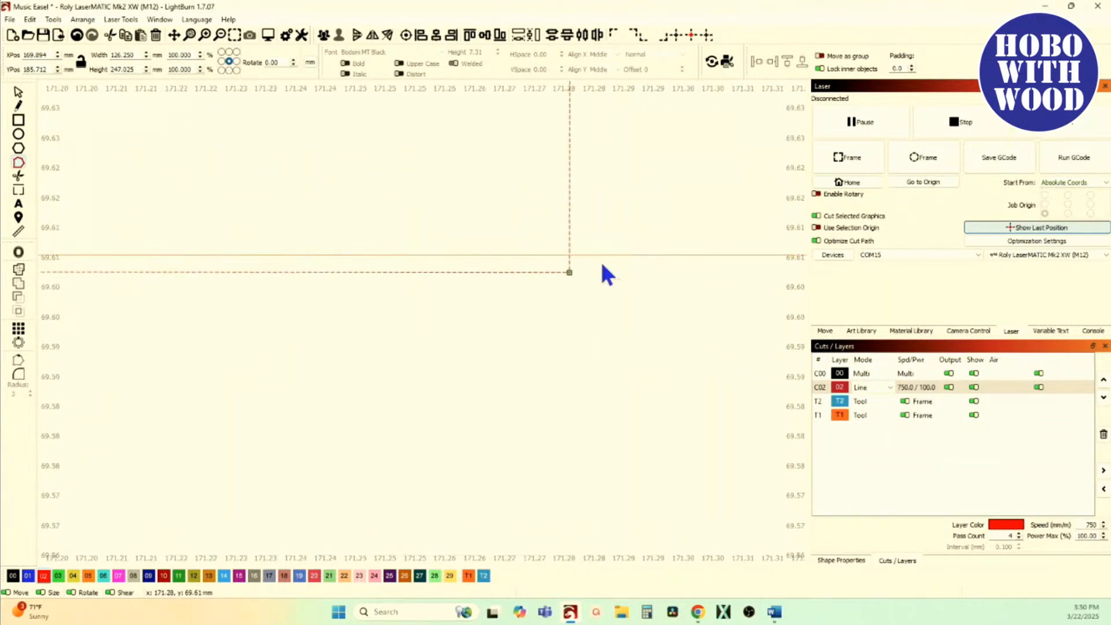
scroll(602, 282, "down", 5)
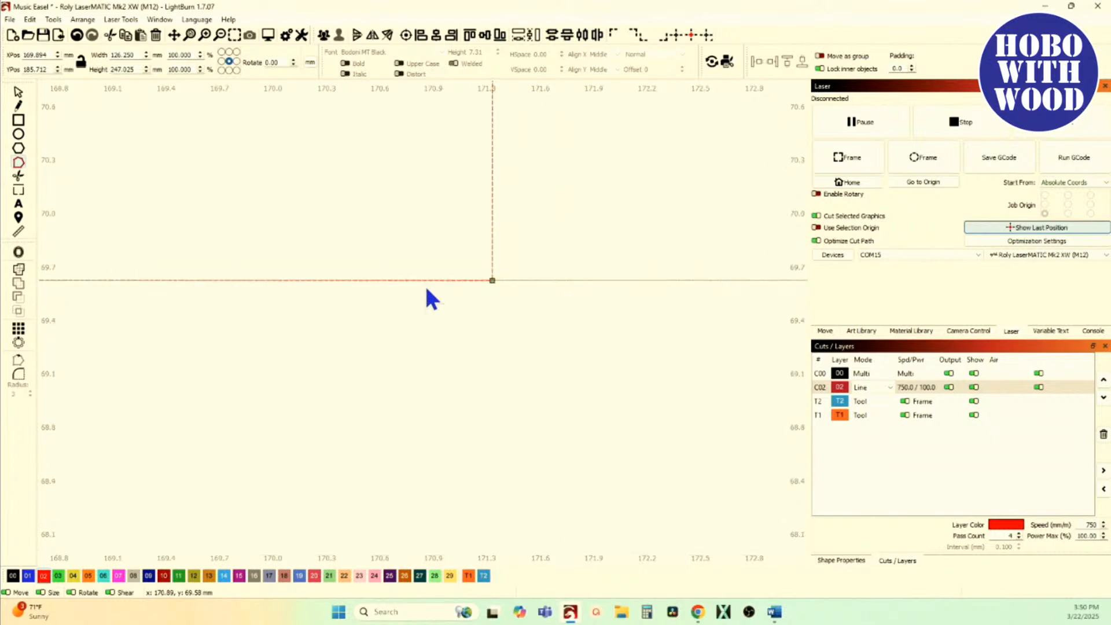
scroll(503, 284, "up", 4)
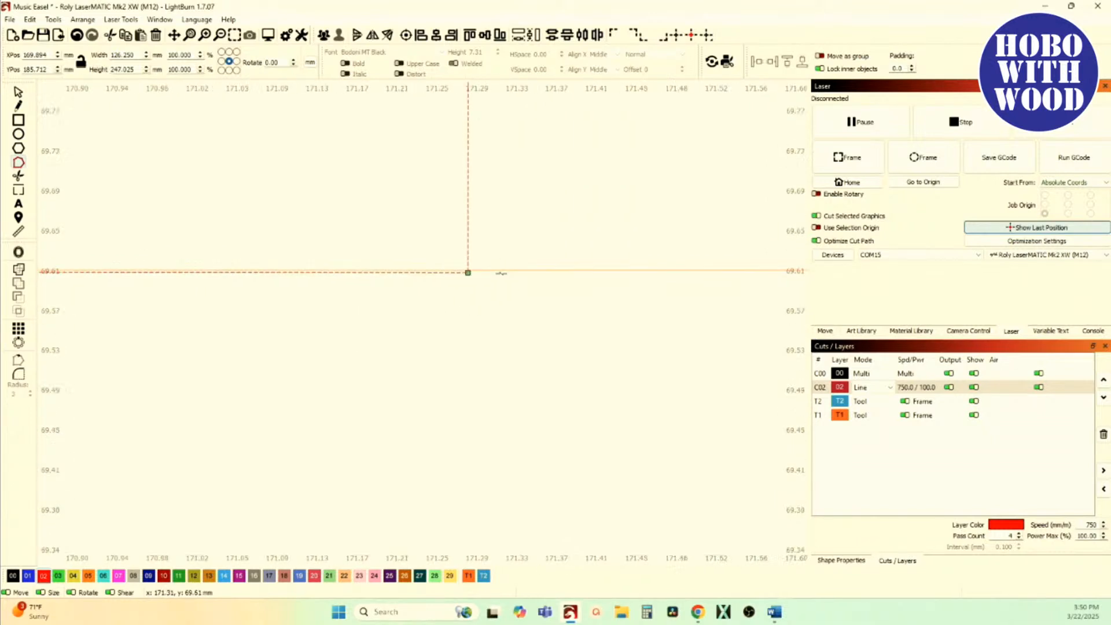
Step: Move the lower guide line onto the slot's bottom-right corner
left_click_drag(477, 267, 459, 276)
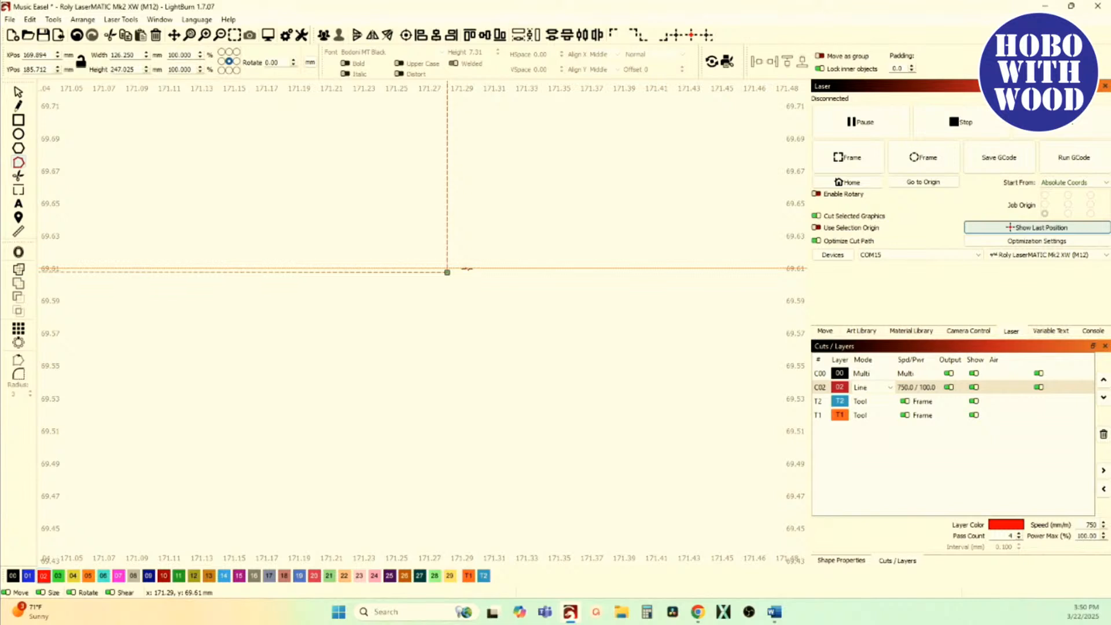
left_click(19, 93)
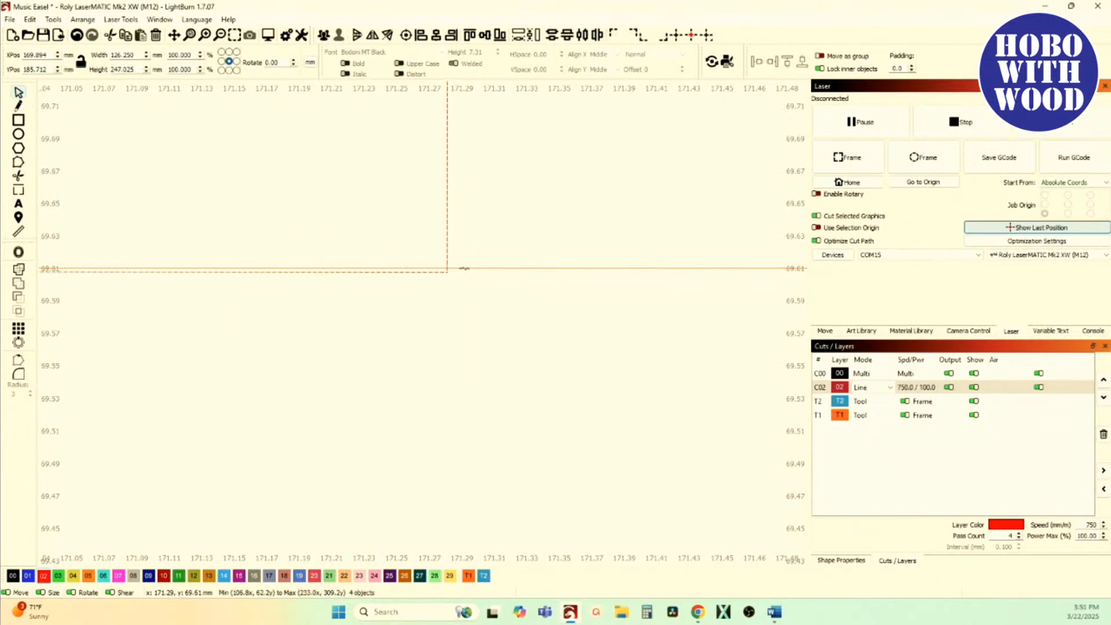
left_click(448, 273)
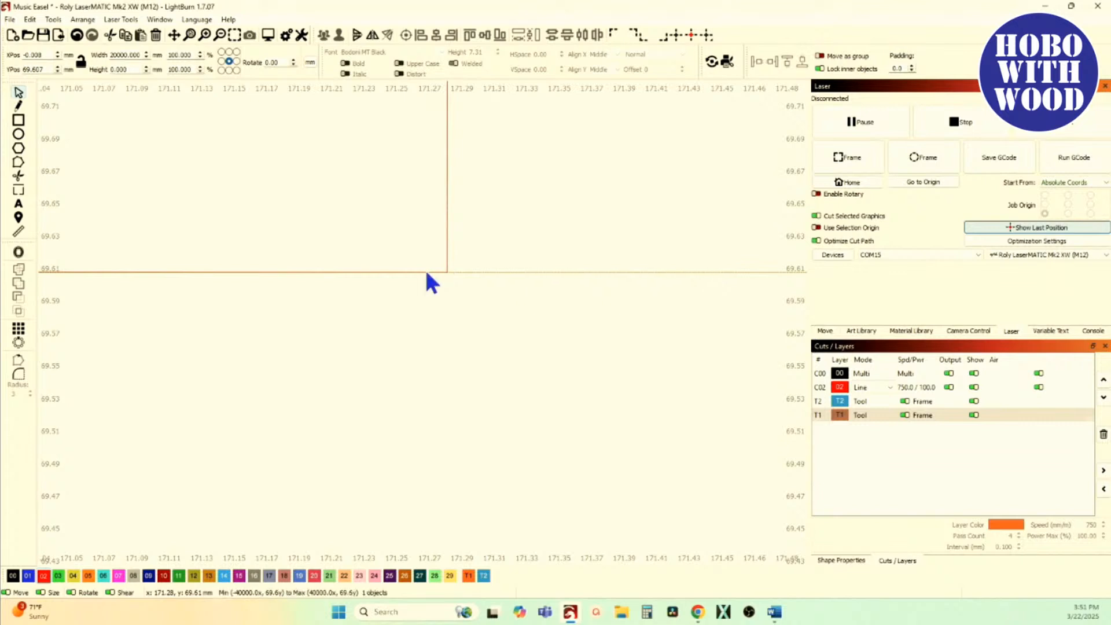
Step: Show the nodes of the contour containing the slot and examine both ends of the slot's bottom edge against the guide line
left_click(18, 163)
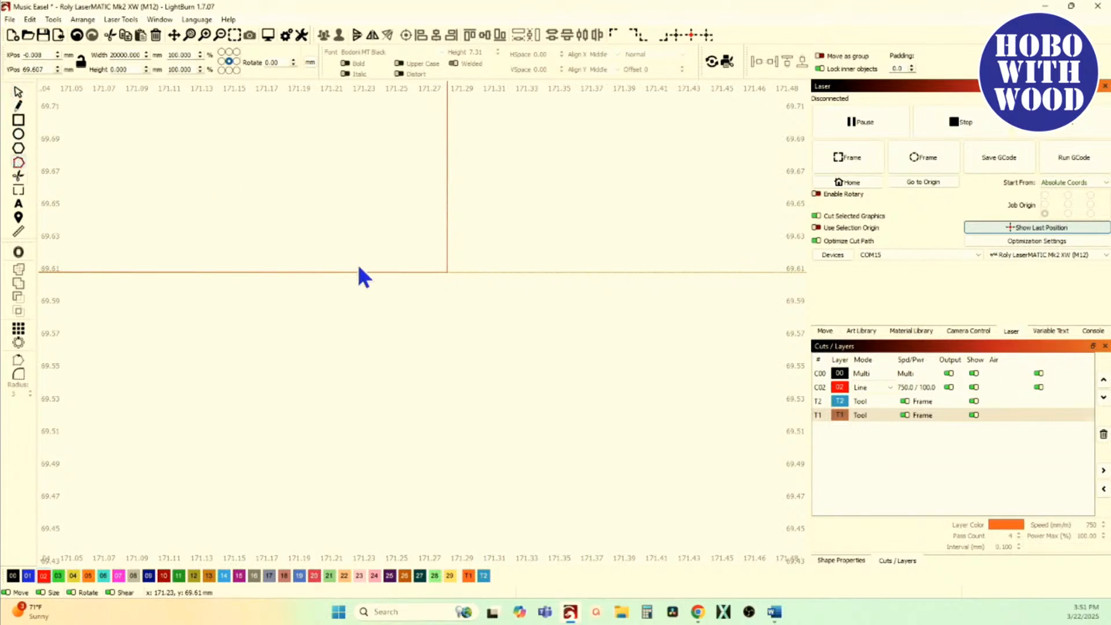
left_click(448, 252)
left_click_drag(447, 316, 711, 304)
scroll(556, 315, "down", 2)
left_click_drag(272, 324, 658, 321)
left_click_drag(223, 322, 749, 313)
scroll(365, 311, "down", 7)
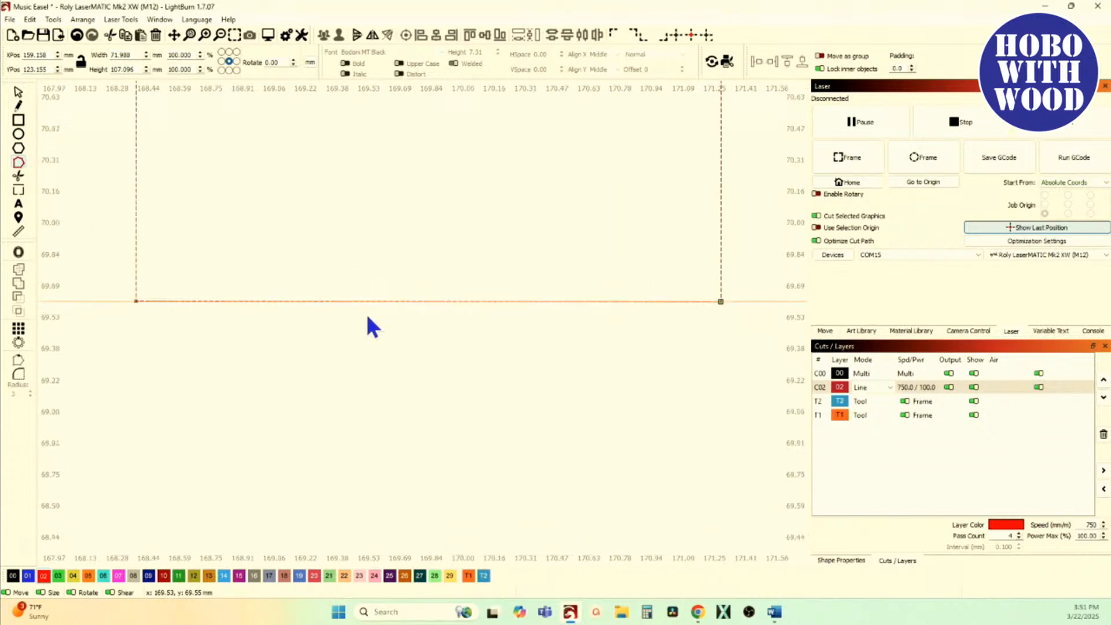
scroll(245, 308, "up", 4)
scroll(216, 288, "up", 5)
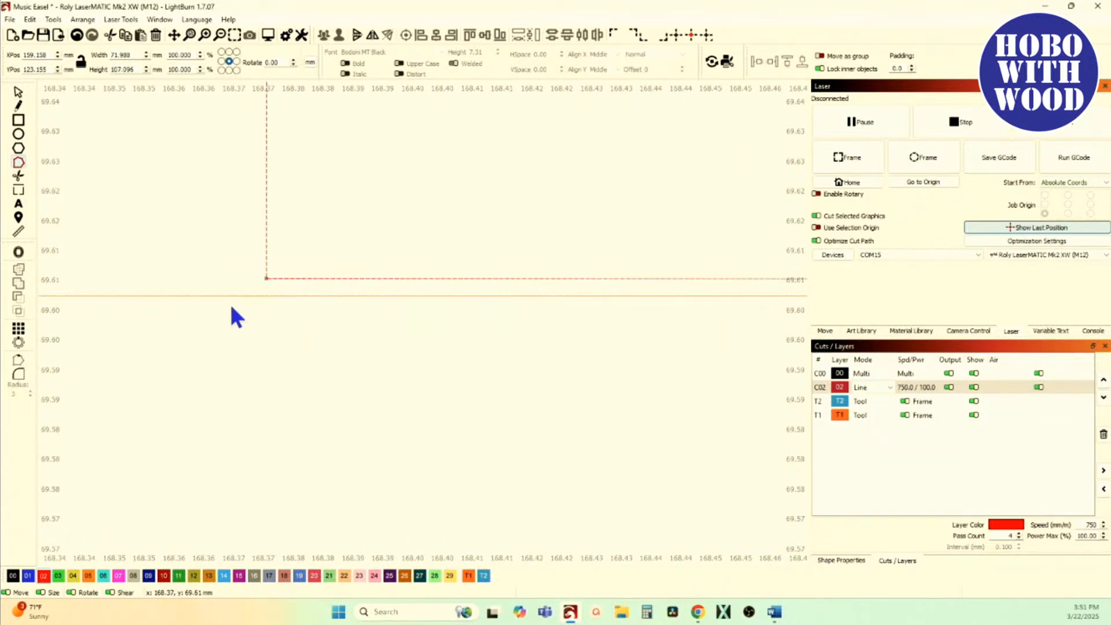
scroll(231, 307, "down", 3)
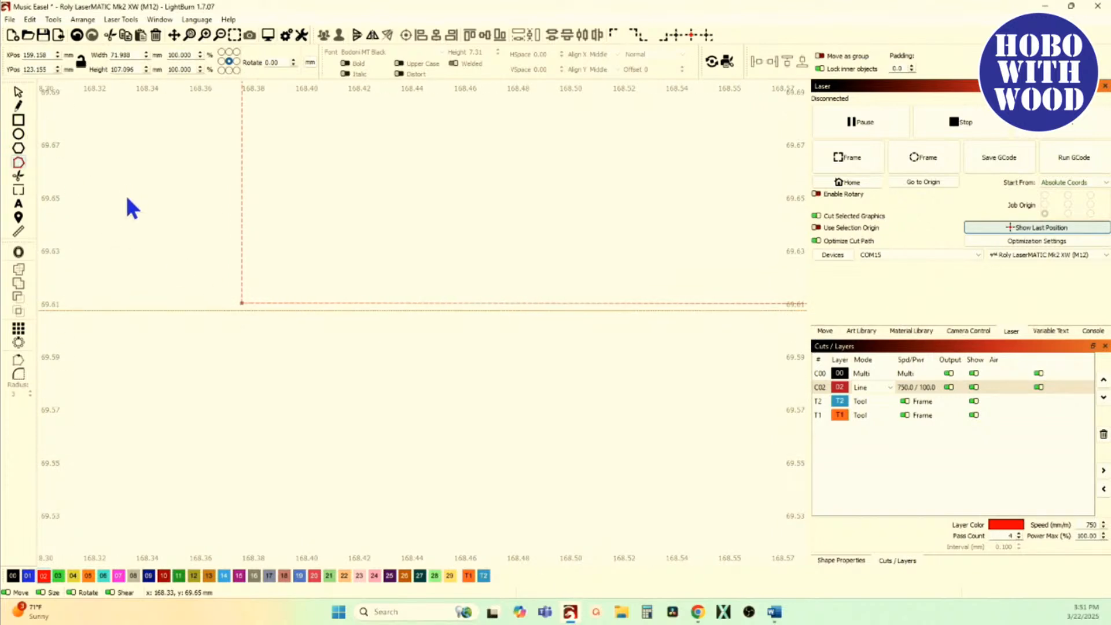
Step: Rotate the slot's contour about the slot's bottom-right corner until its bottom-left corner meets the lower guide line
key("ctrl+2")
scroll(82, 270, "down", 6)
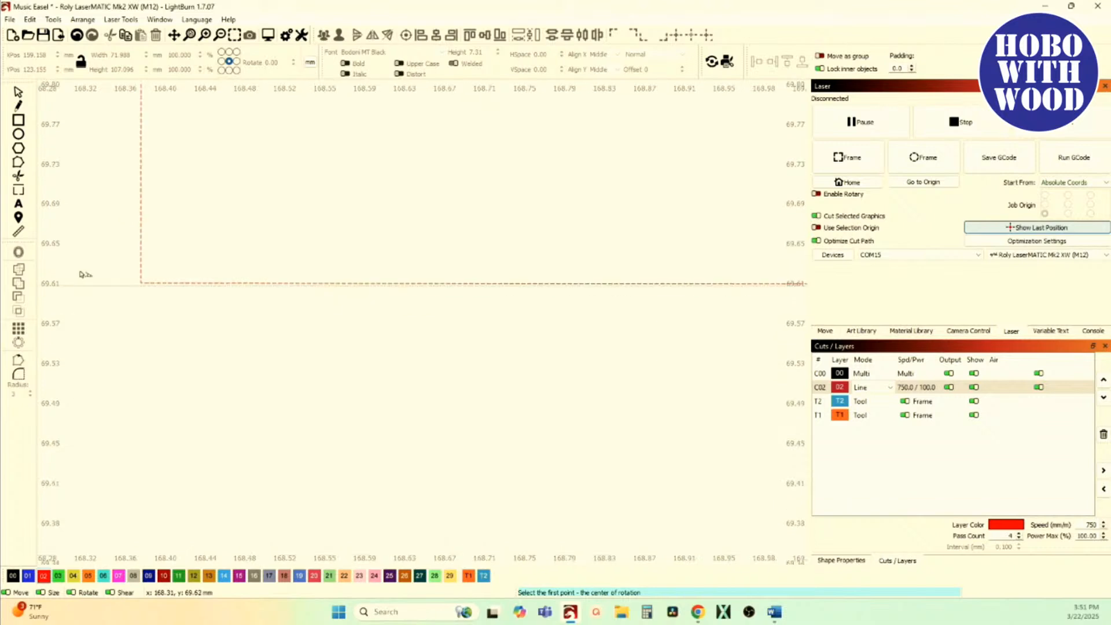
scroll(196, 320, "down", 2)
scroll(620, 303, "up", 8)
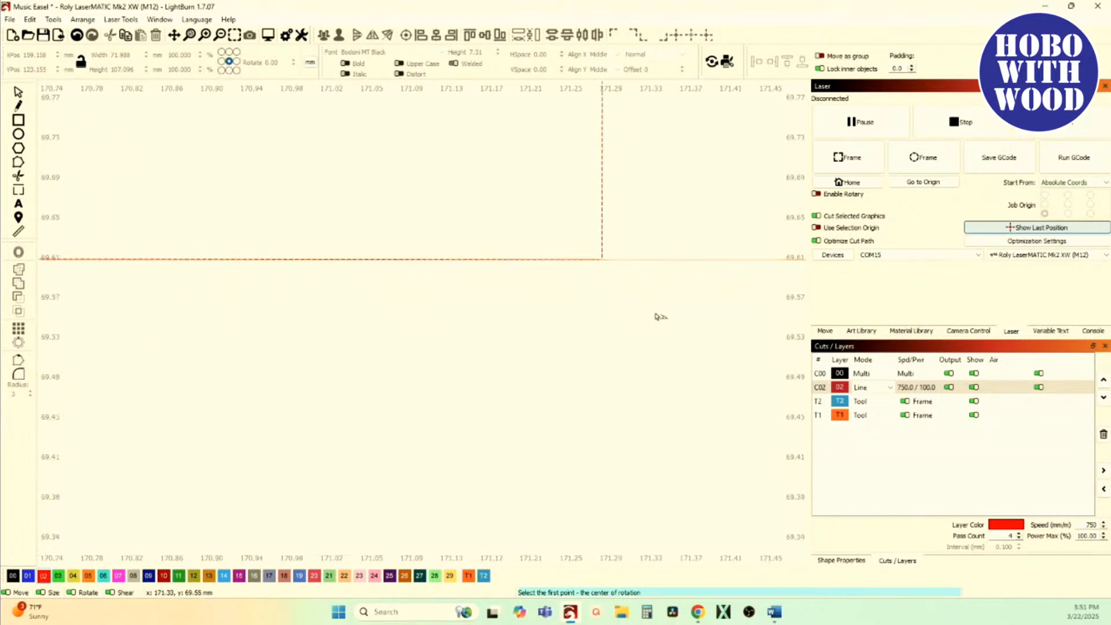
scroll(580, 231, "up", 4)
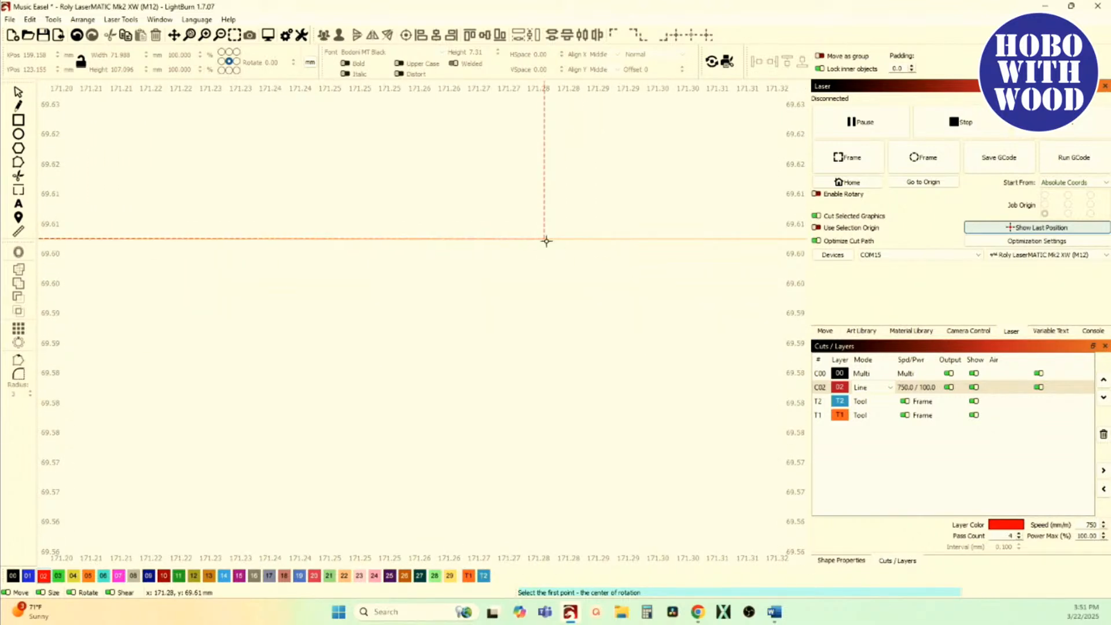
left_click(544, 238)
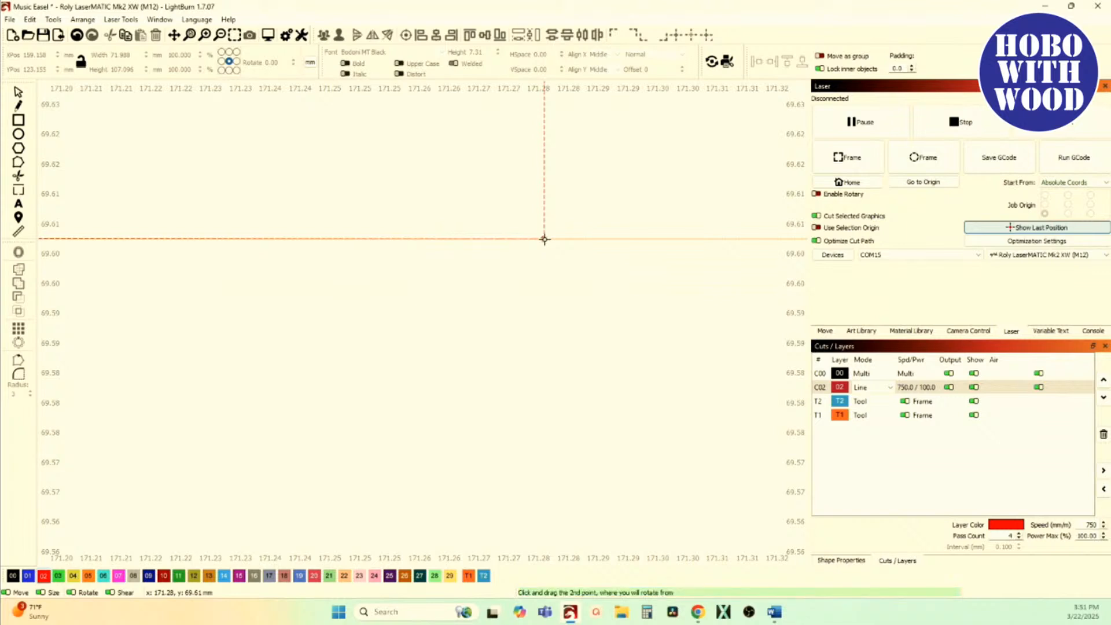
scroll(544, 238, "down", 12)
scroll(544, 238, "down", 3)
scroll(405, 243, "up", 14)
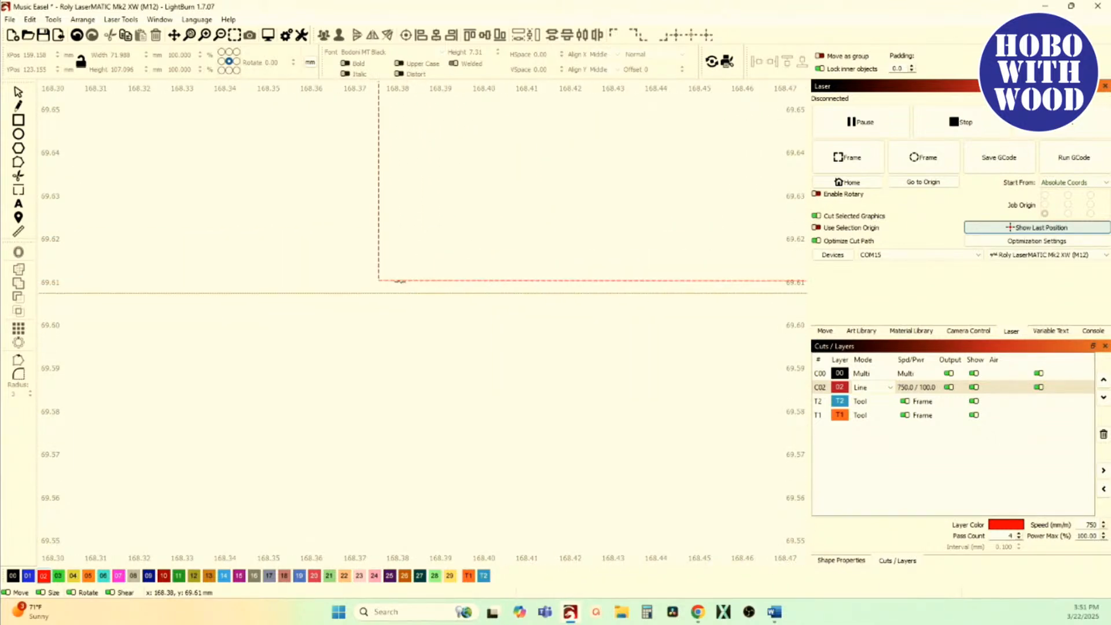
left_click_drag(400, 280, 340, 293)
scroll(341, 293, "down", 2)
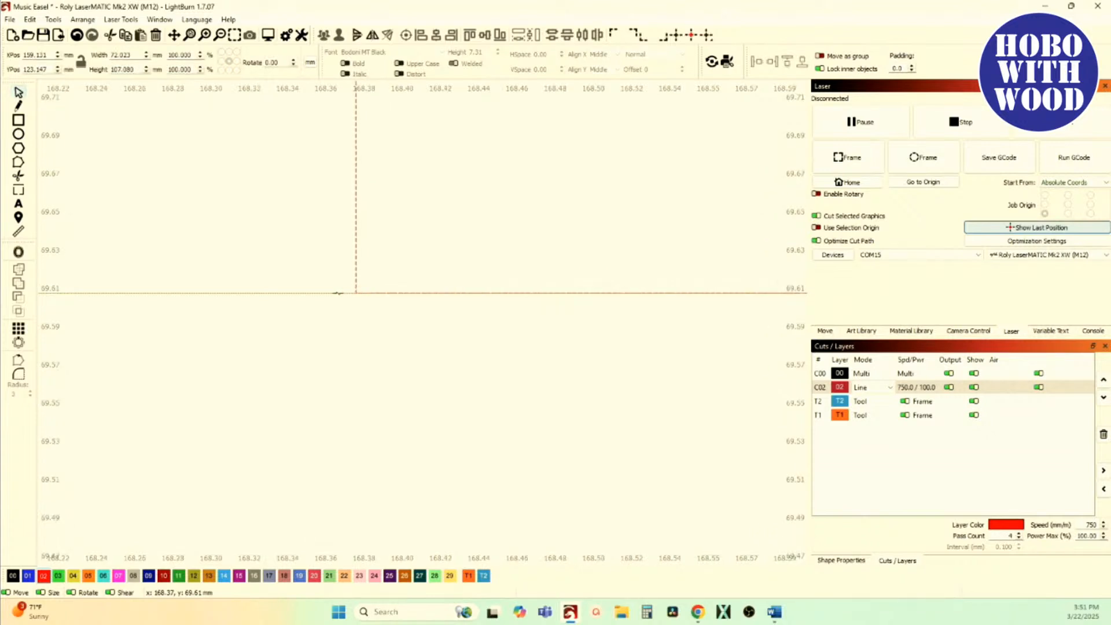
Step: Examine the nodes at the slot's bottom corners and at the upper ends of both walls against the guide lines
left_click(19, 162)
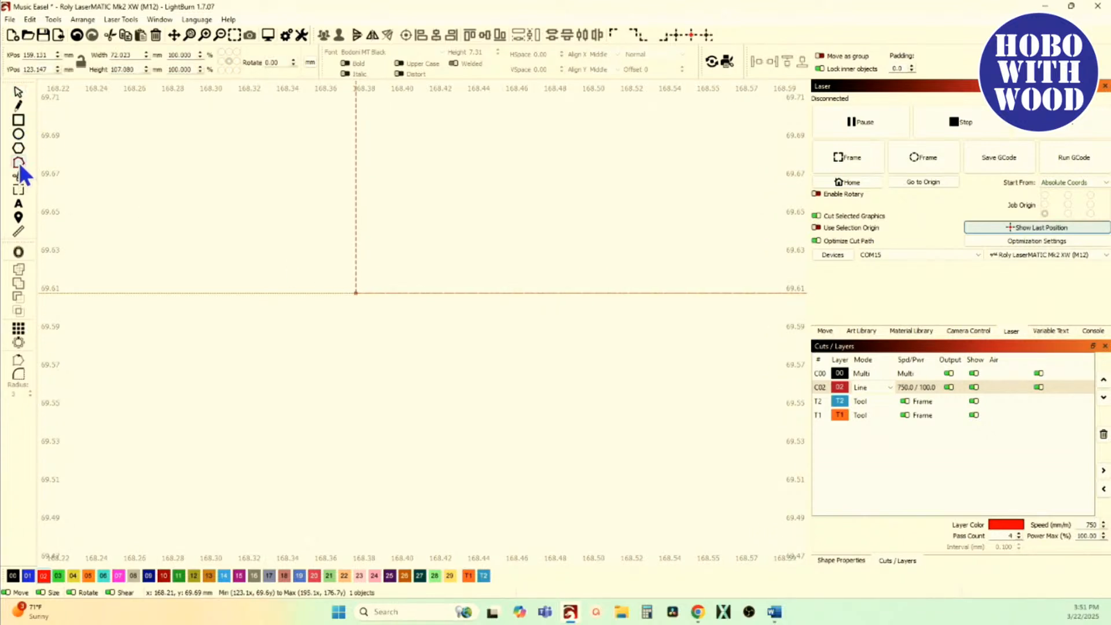
scroll(228, 270, "down", 10)
scroll(317, 284, "down", 5)
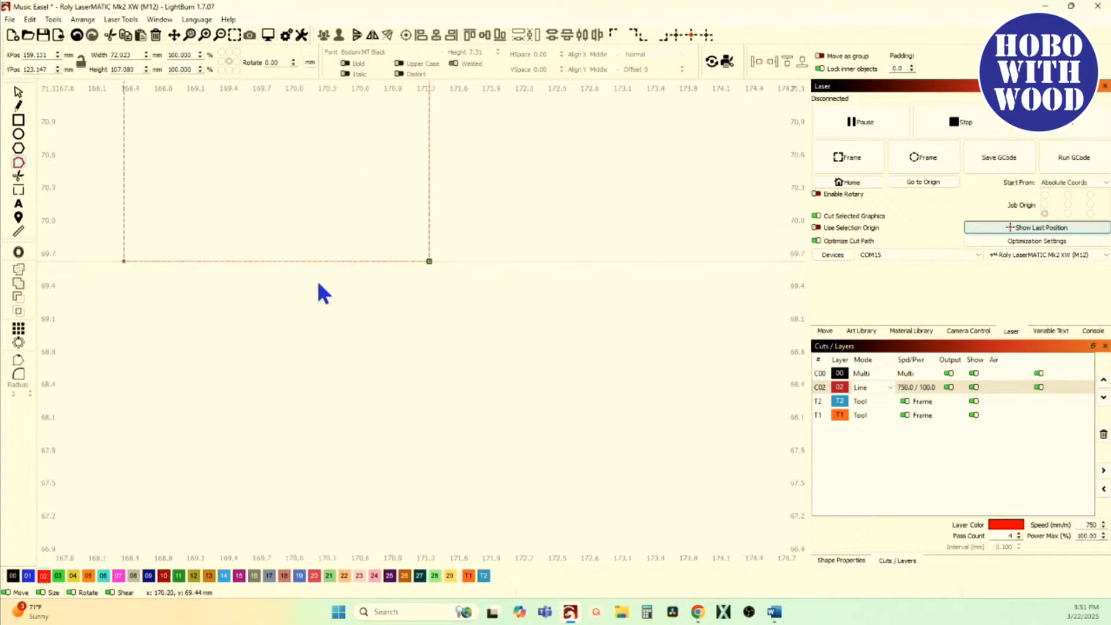
scroll(329, 346, "up", 10)
scroll(342, 248, "up", 10)
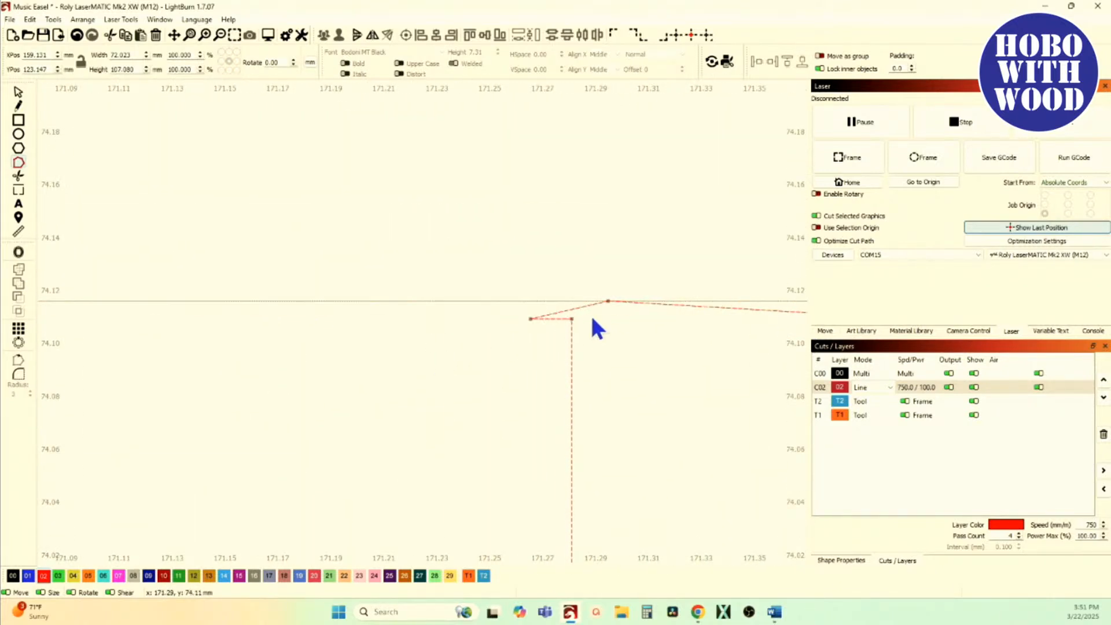
scroll(462, 339, "down", 4)
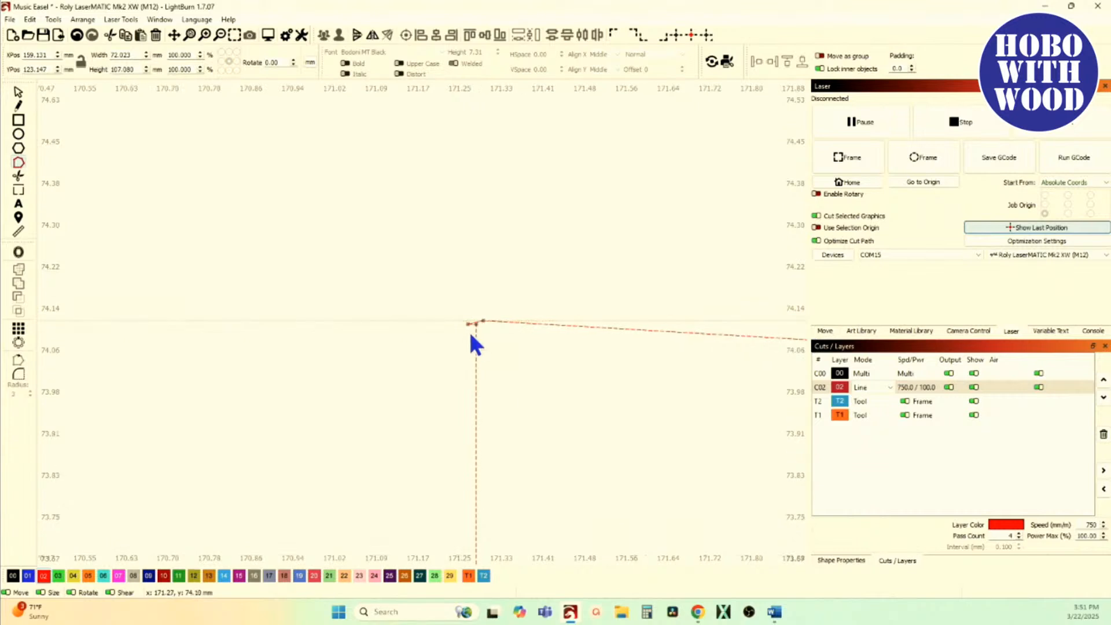
scroll(469, 331, "down", 4)
scroll(211, 347, "up", 4)
scroll(298, 345, "up", 5)
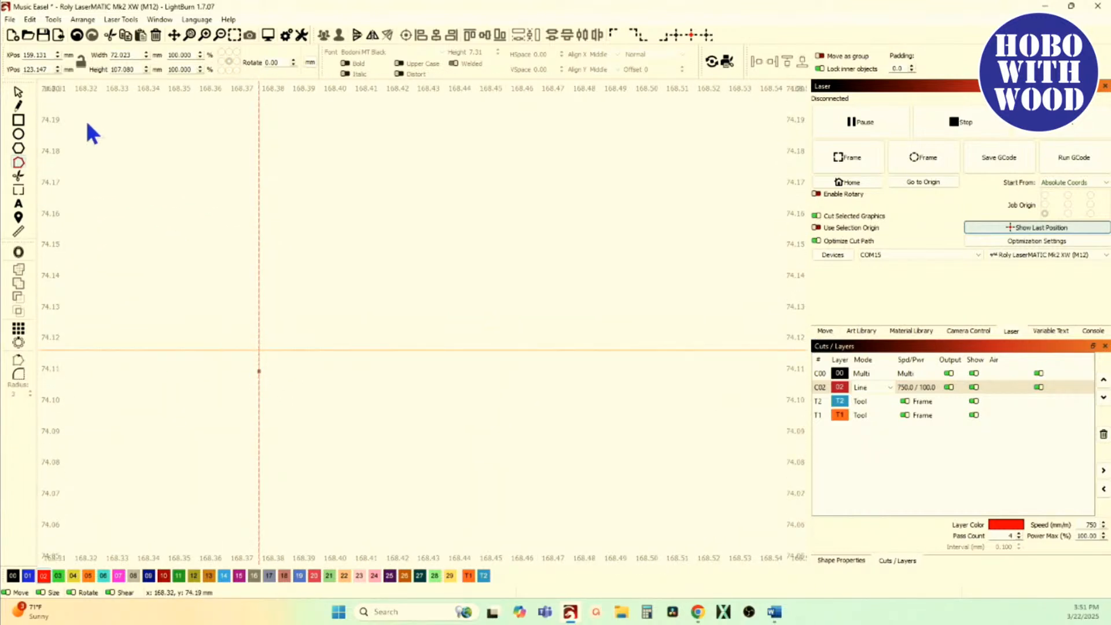
Step: Move the upper guide line down onto the node near the top of the slot's left wall
left_click(18, 93)
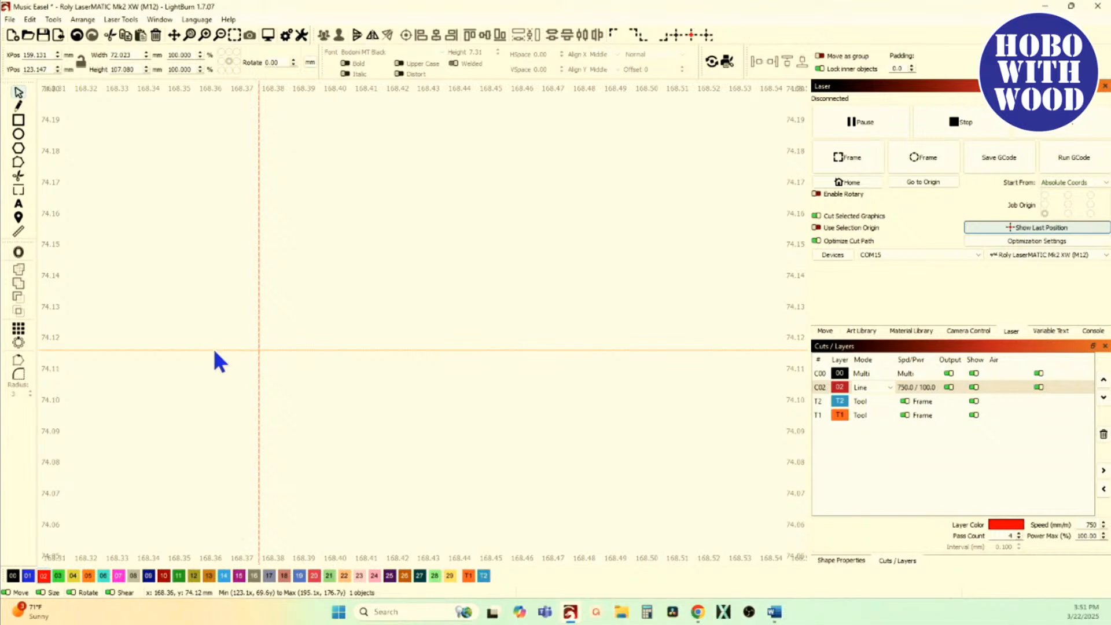
left_click_drag(223, 349, 259, 357)
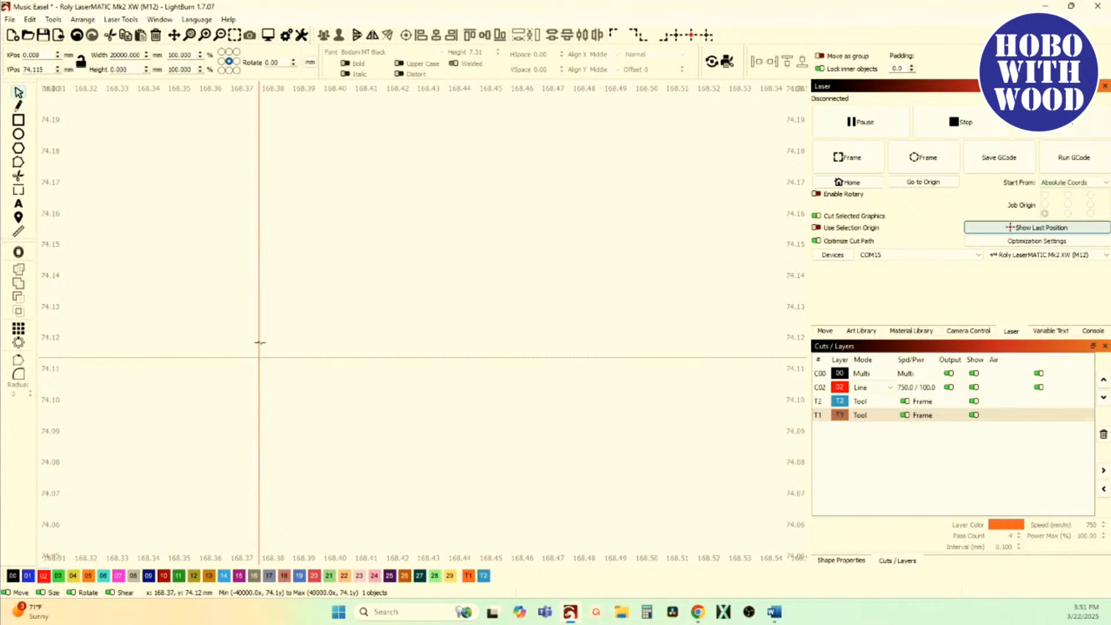
left_click(17, 163)
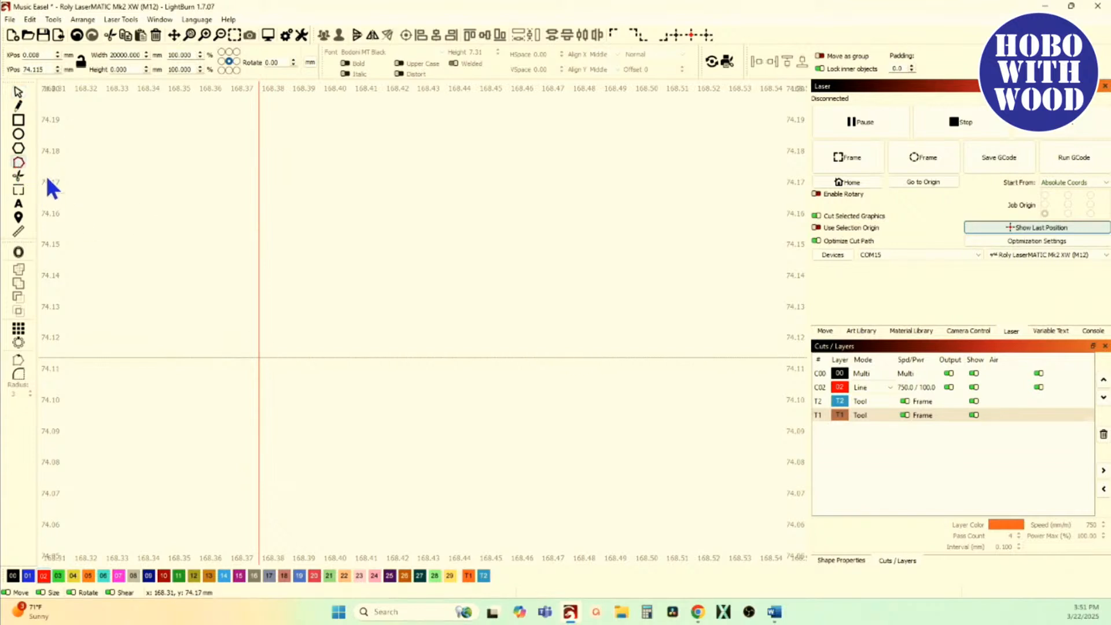
left_click(260, 305)
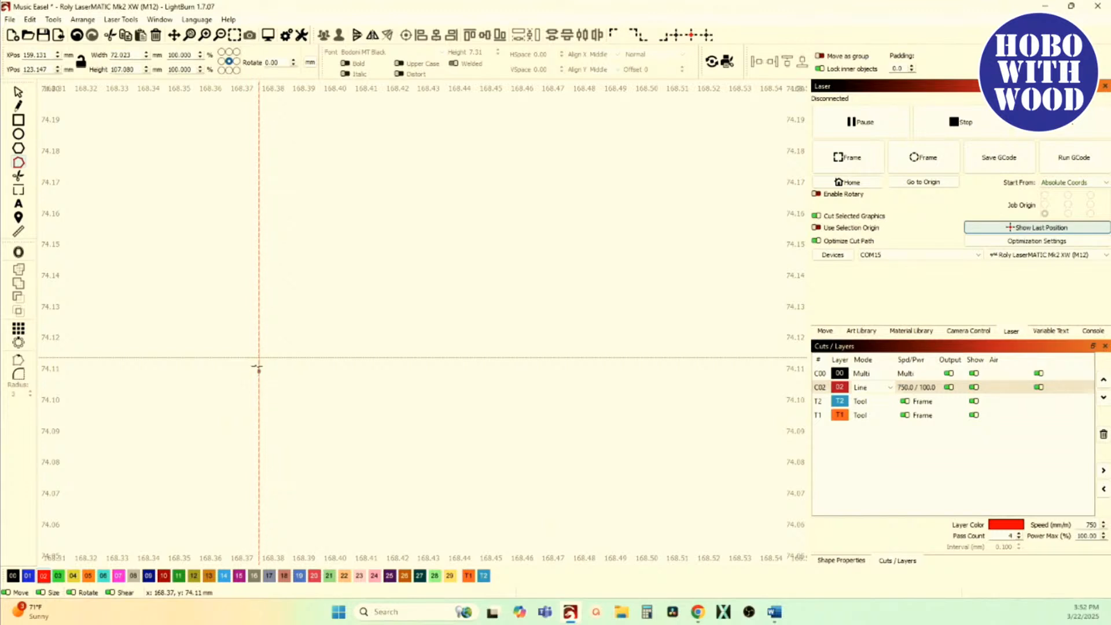
left_click(17, 95)
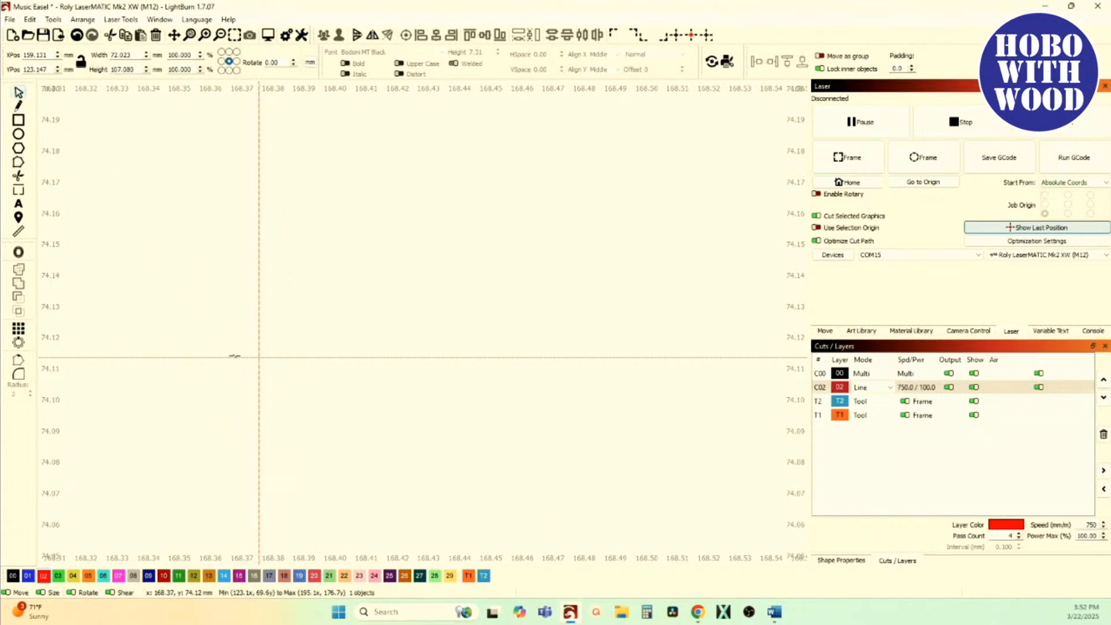
left_click_drag(235, 358, 260, 372)
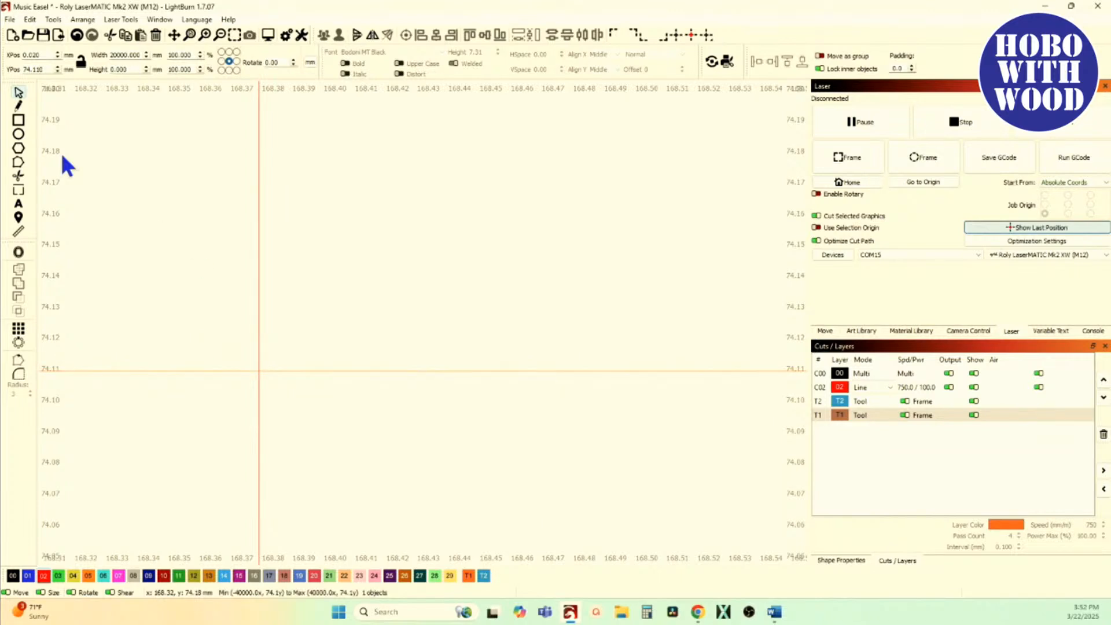
left_click(19, 161)
left_click(258, 259)
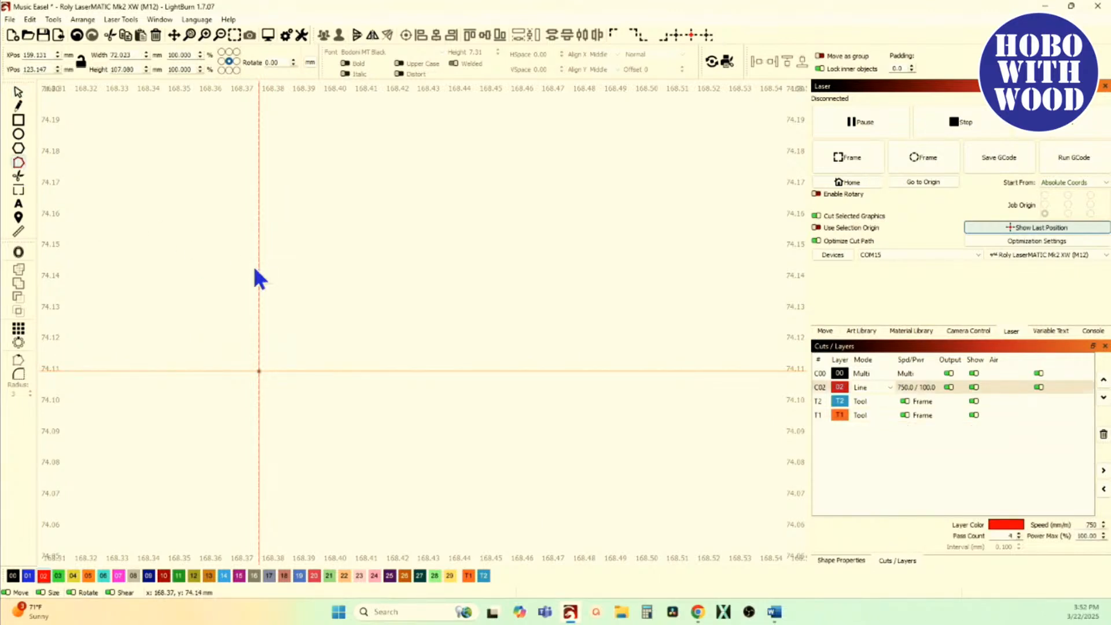
Step: Delete the stray node just left of the slot's upper-right corner
scroll(205, 342, "down", 10)
scroll(225, 359, "down", 8)
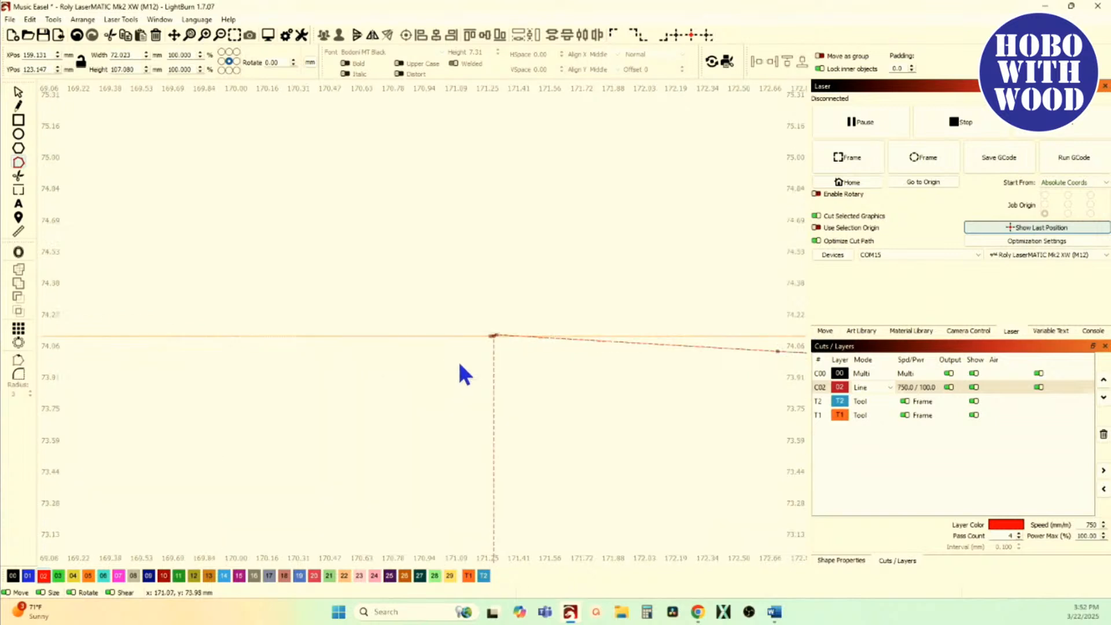
scroll(457, 360, "up", 20)
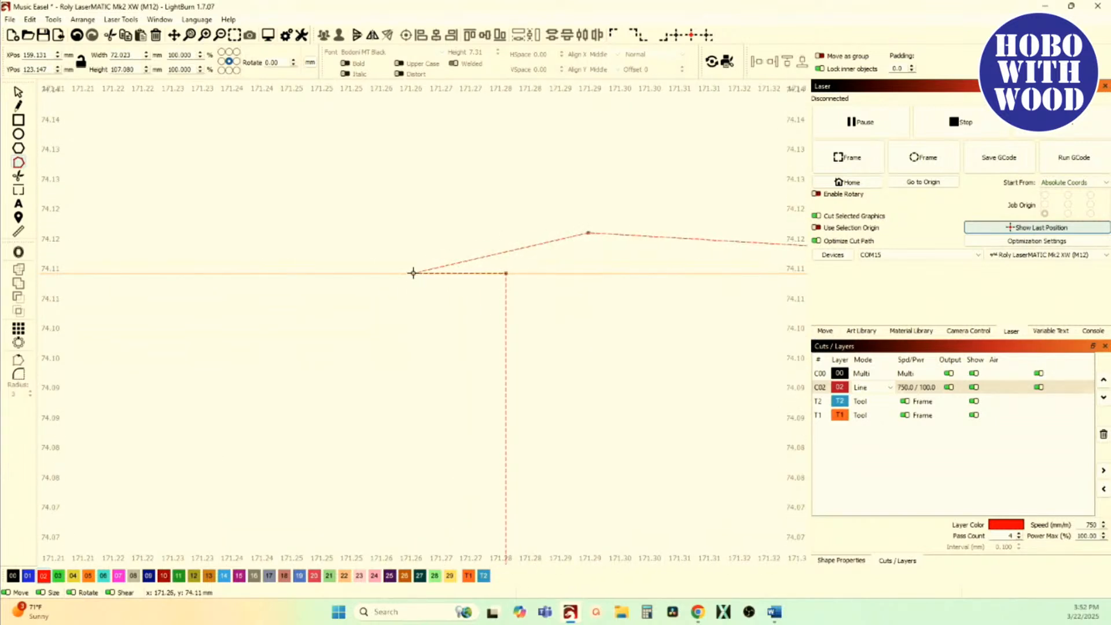
key("d")
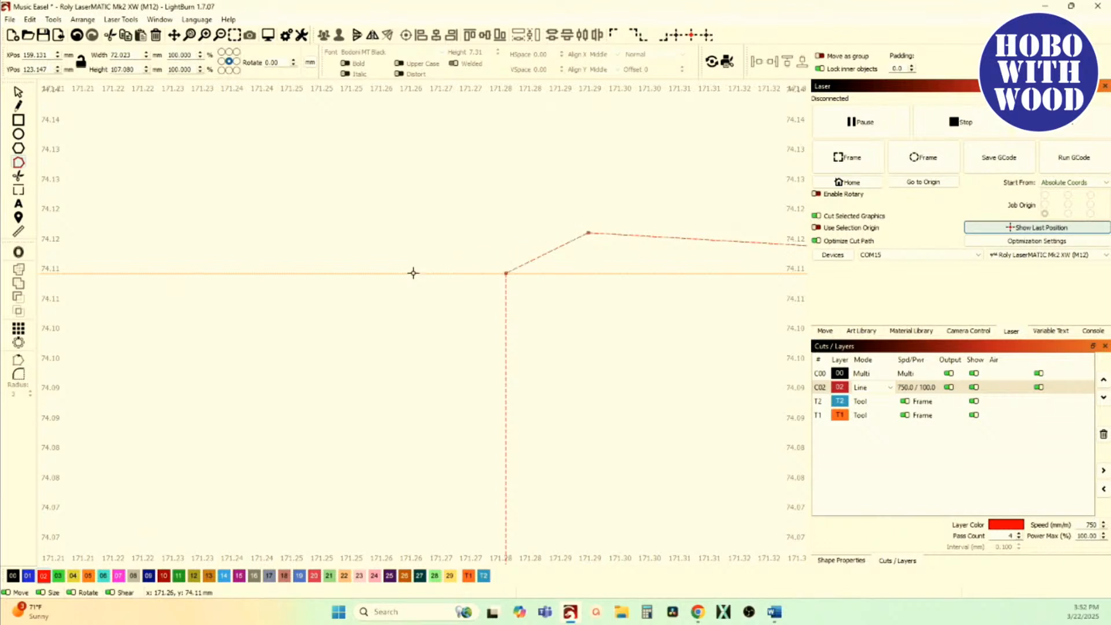
Step: Delete the two guide lines at the slot and the guide line under the part's base
scroll(508, 274, "down", 3)
scroll(509, 274, "down", 20)
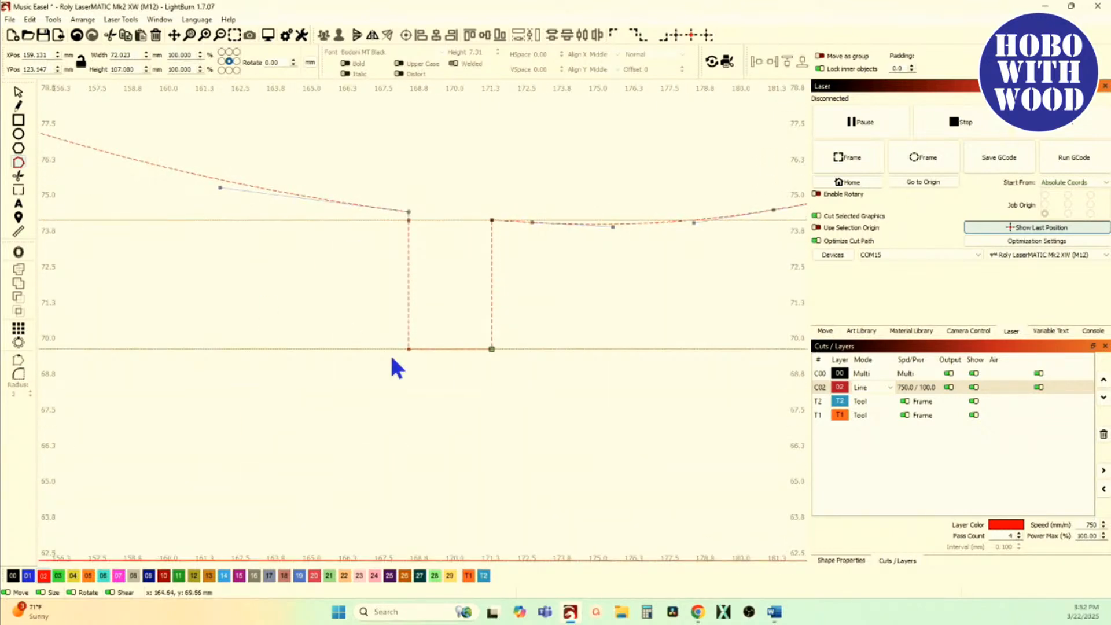
scroll(332, 245, "down", 6)
left_click(17, 88)
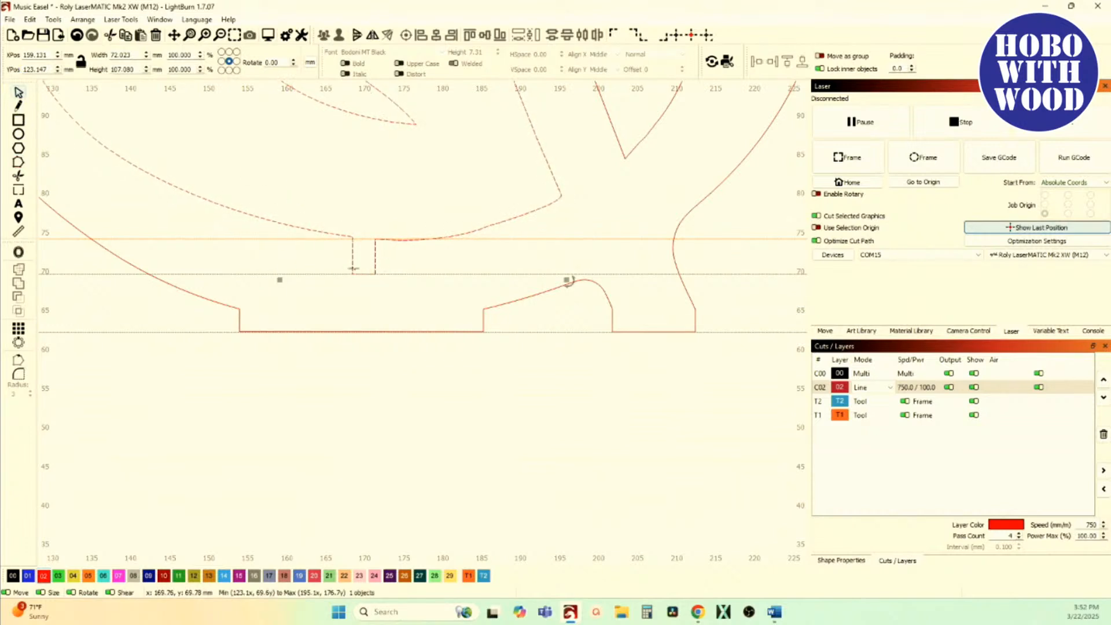
left_click_drag(83, 286, 51, 235)
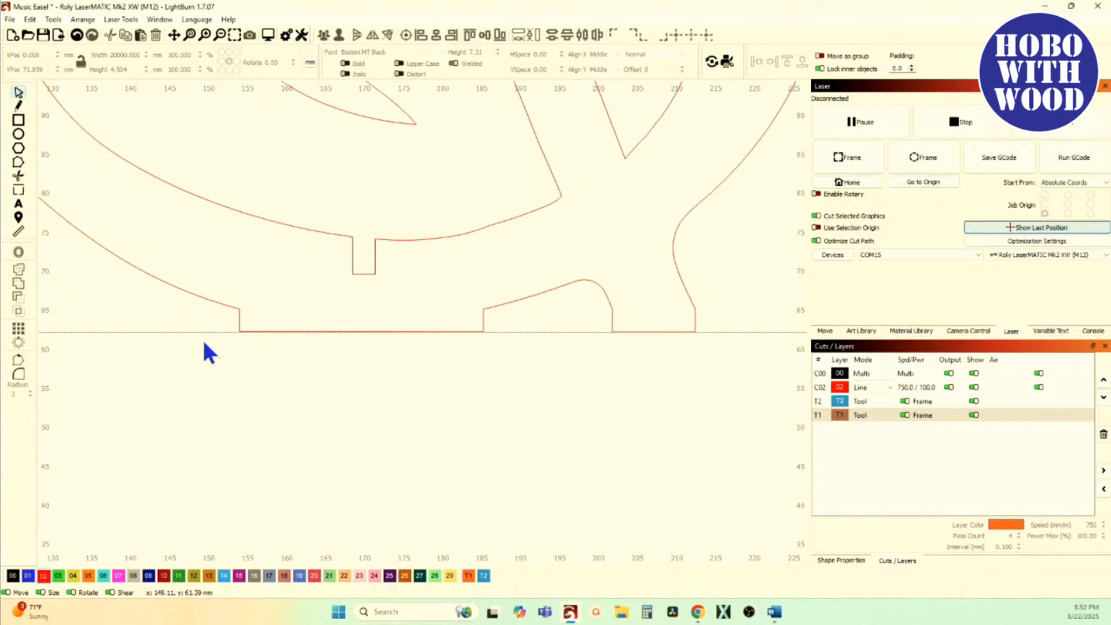
key("Delete")
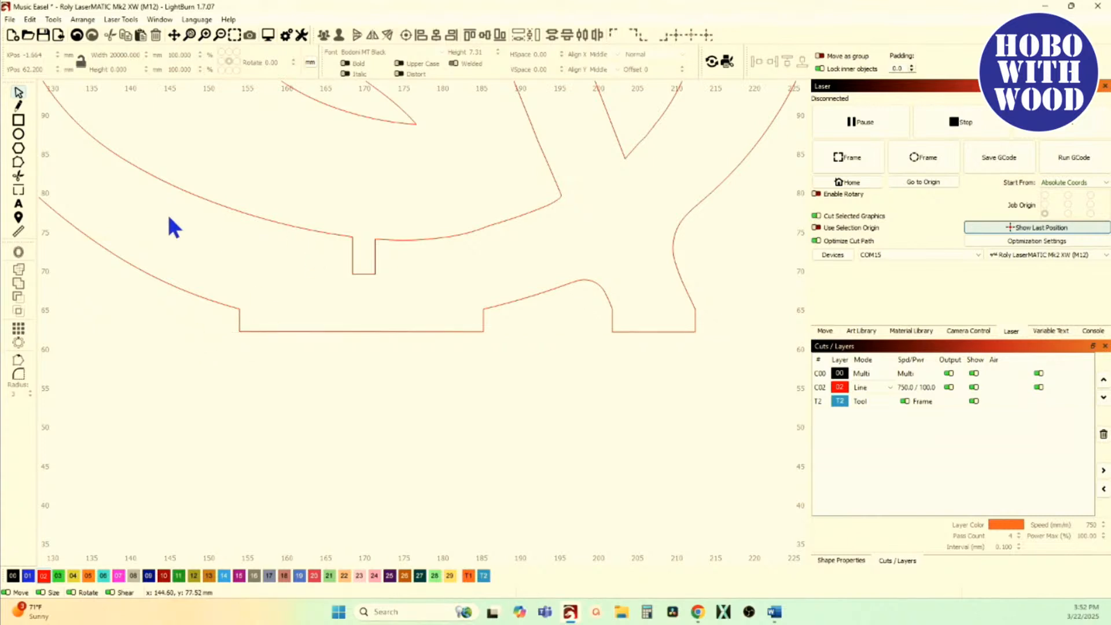
Step: Measure the length of the slot's bottom edge
left_click(18, 232)
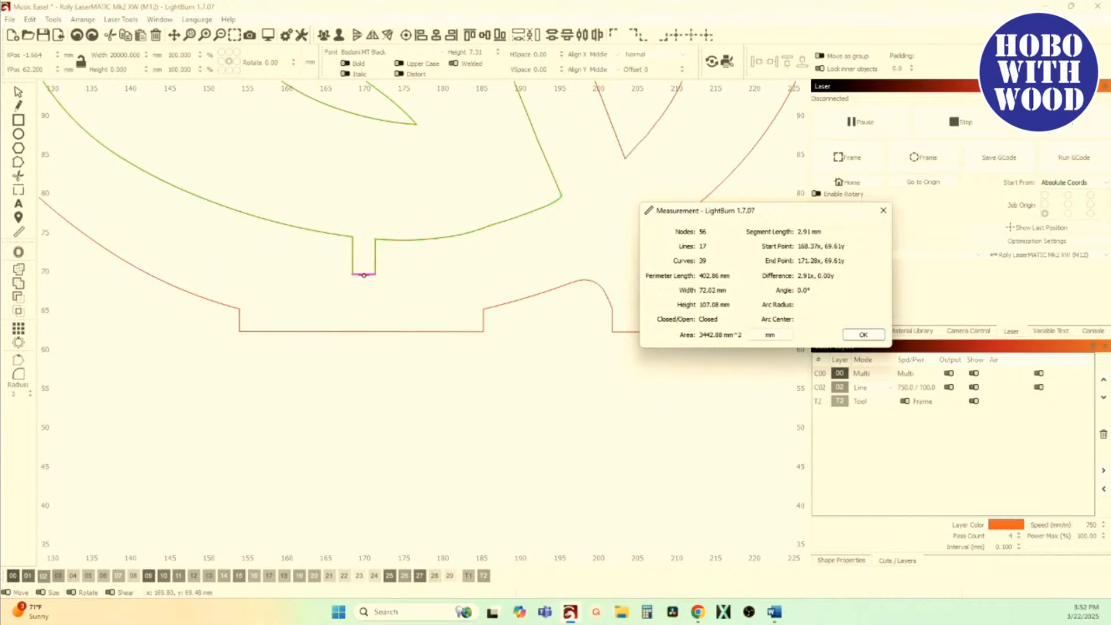
left_click(857, 336)
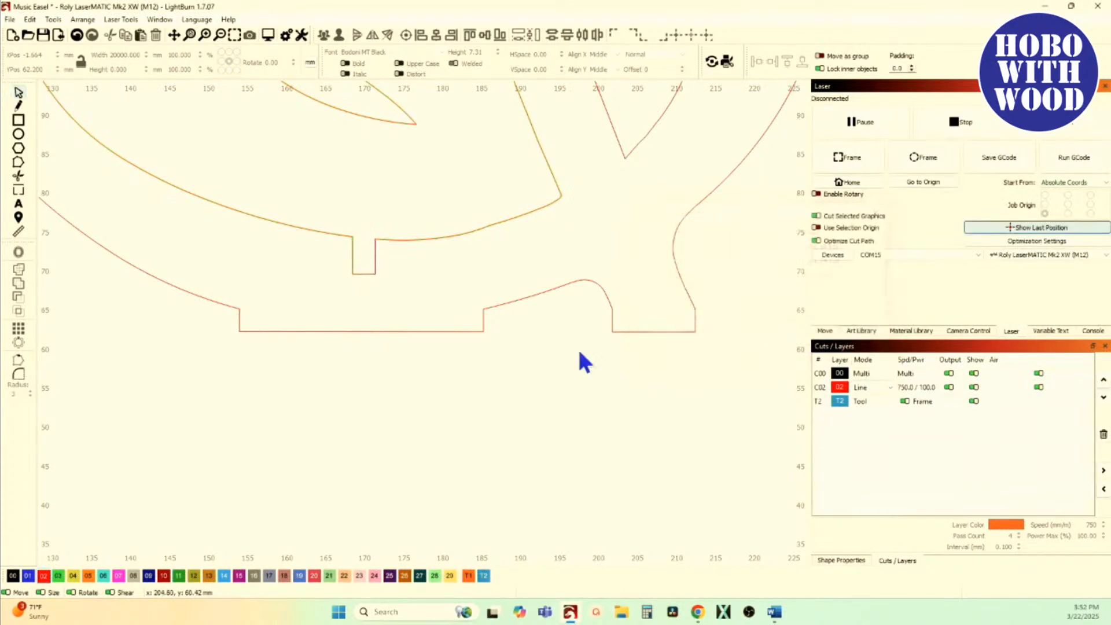
Step: Try Resize Slots on the treble clef contours with old material thickness 2.91 mm and Slot Width adjustment, checking the slot's upper-left corner in the preview
scroll(360, 337, "down", 4)
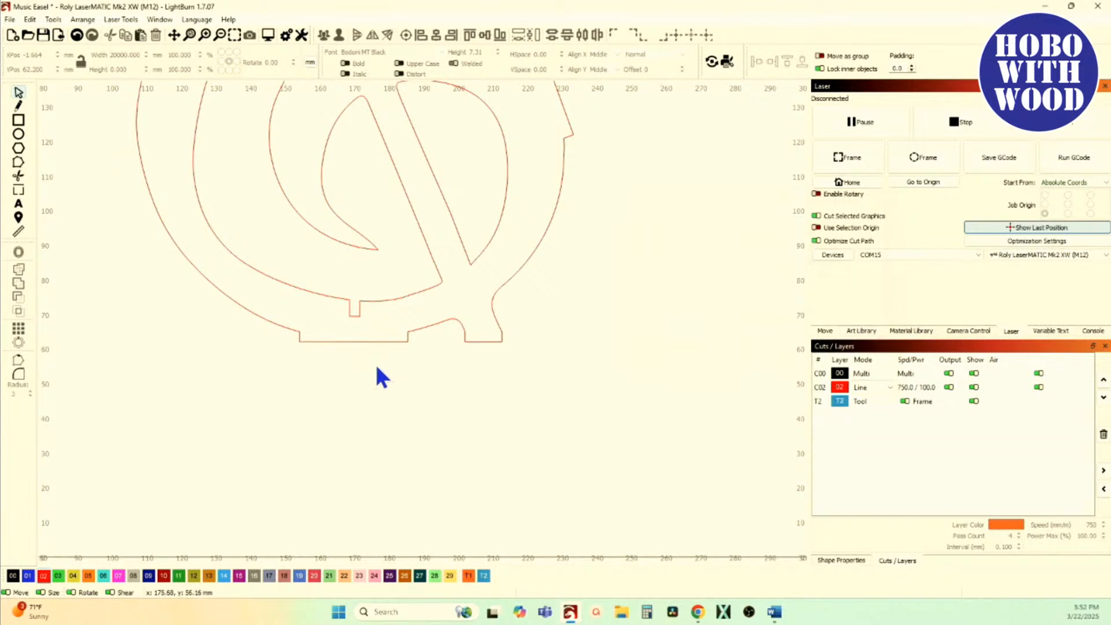
left_click_drag(377, 368, 305, 291)
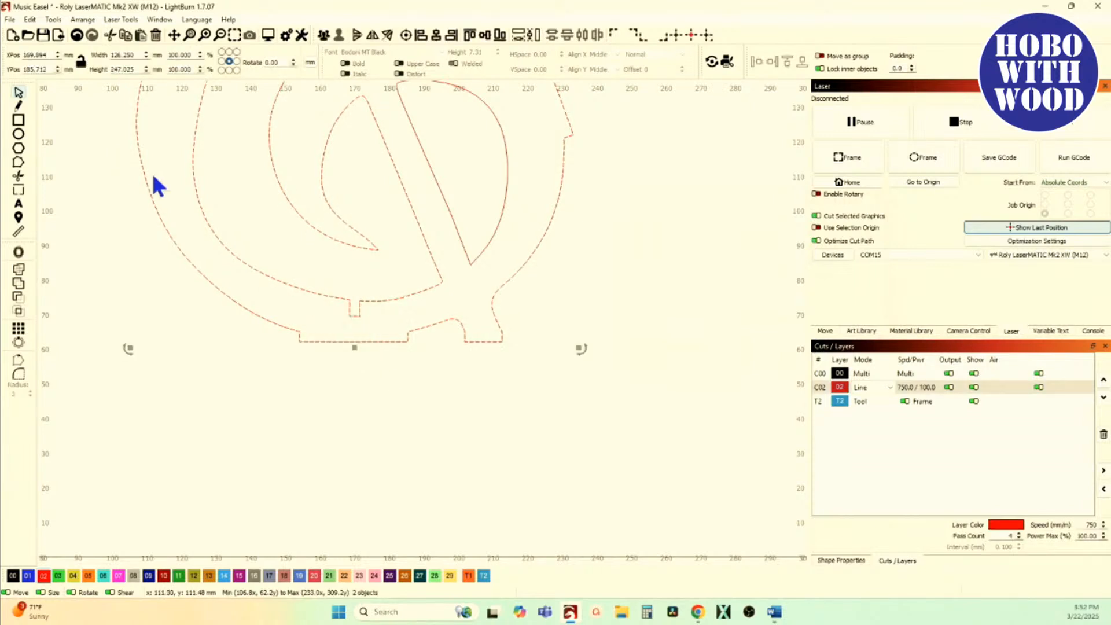
left_click(53, 19)
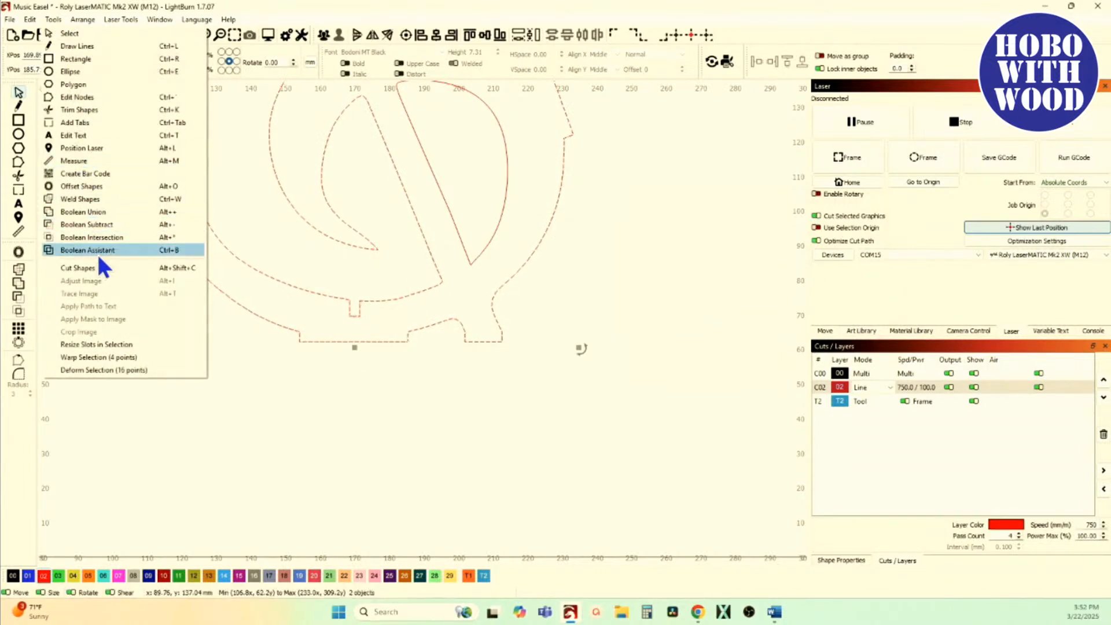
left_click(98, 344)
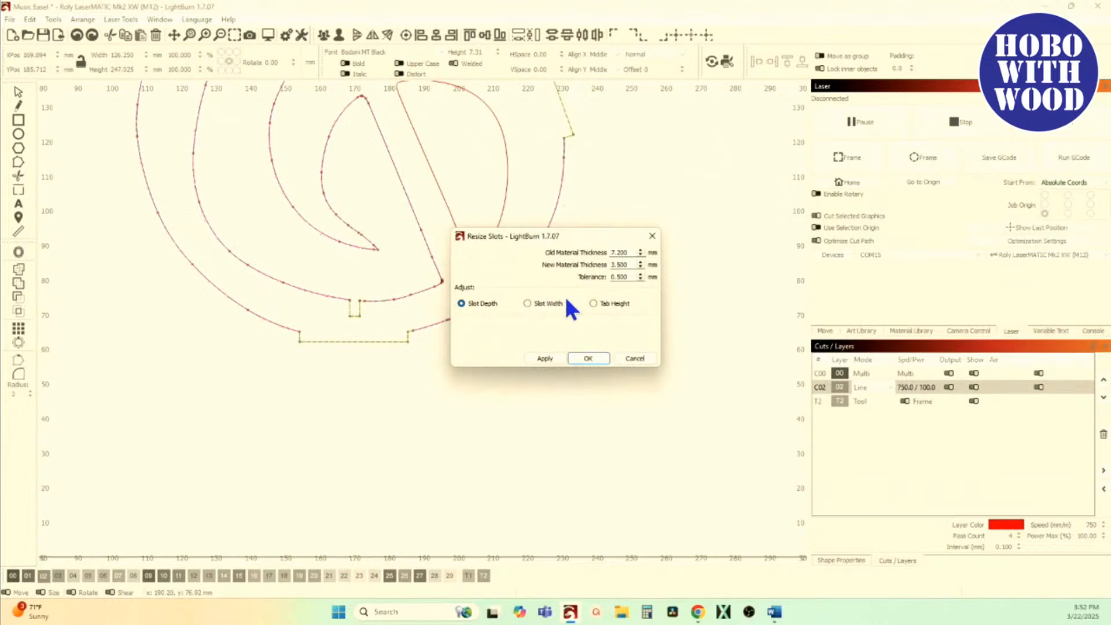
type("2.91")
left_click(539, 302)
scroll(359, 302, "up", 10)
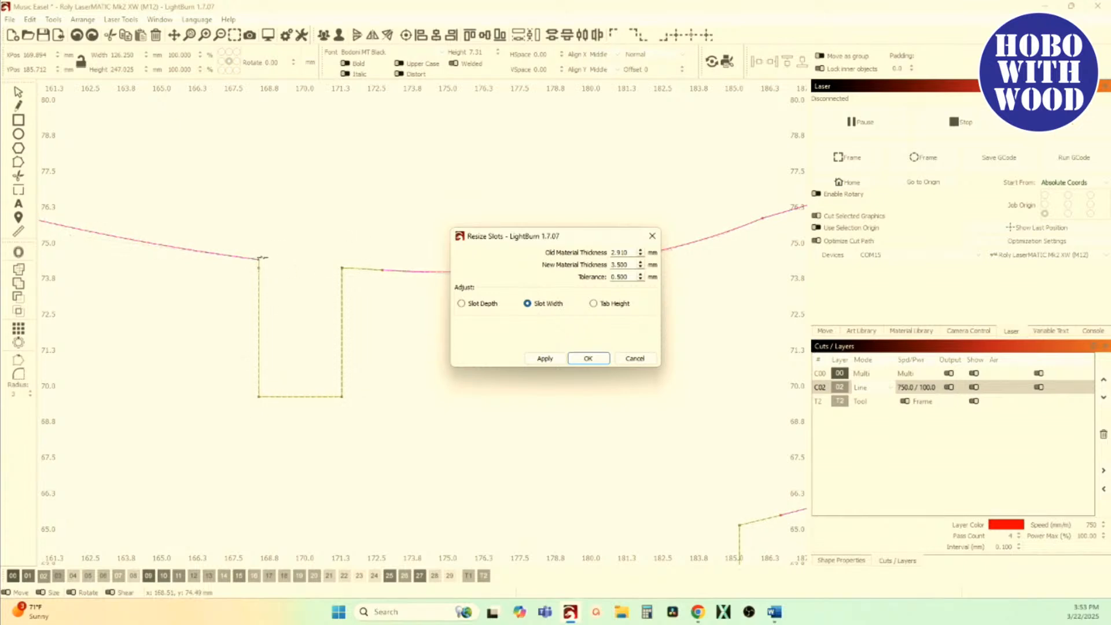
scroll(259, 264, "up", 5)
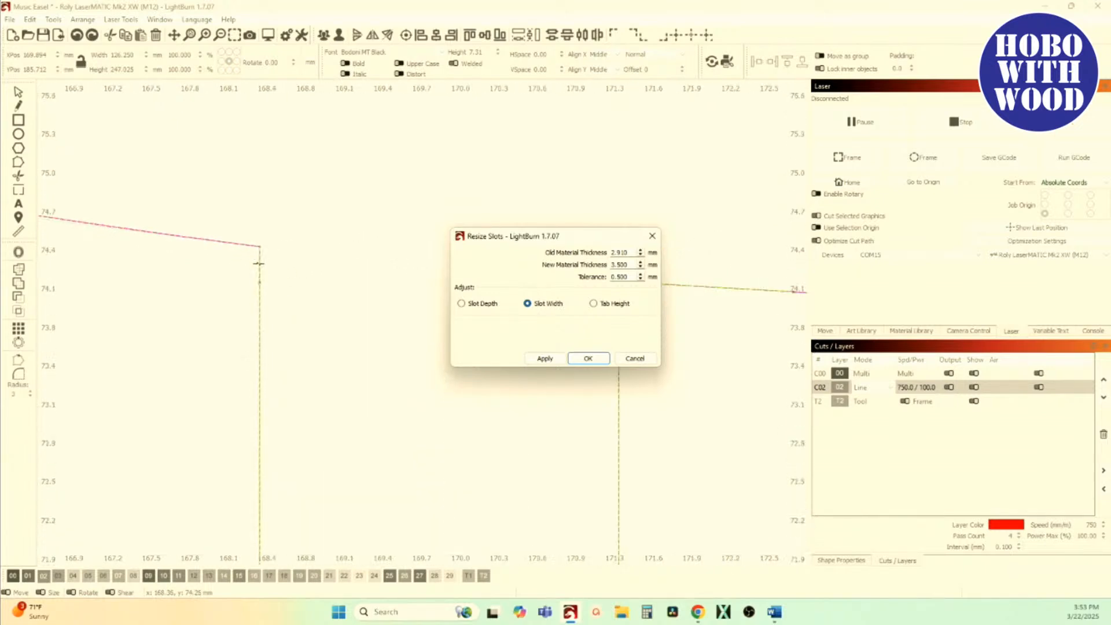
scroll(259, 264, "up", 5)
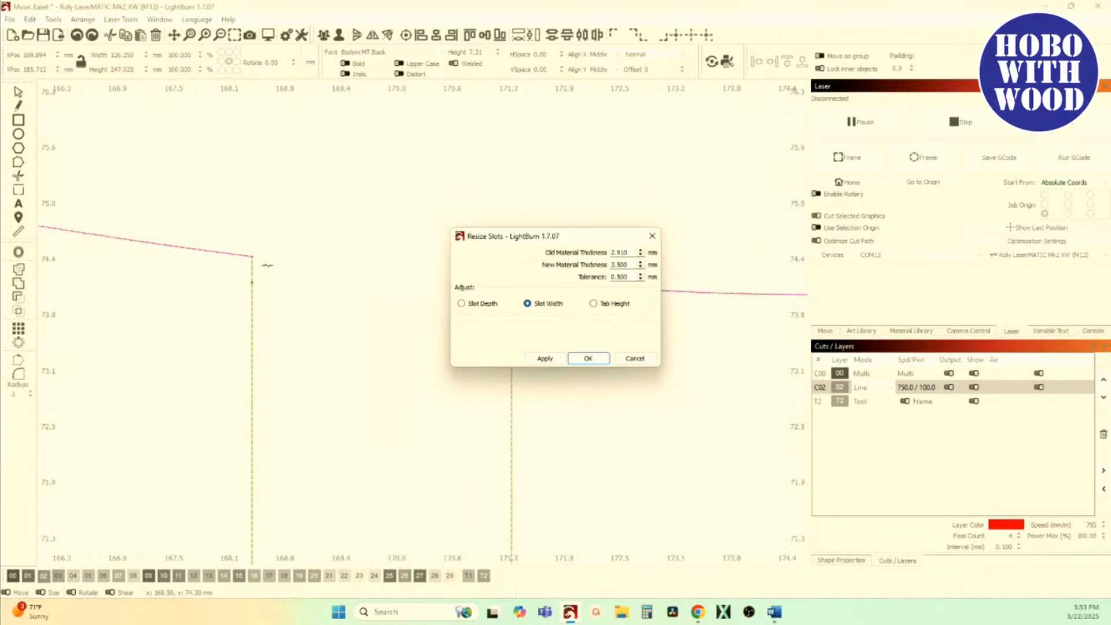
left_click(635, 358)
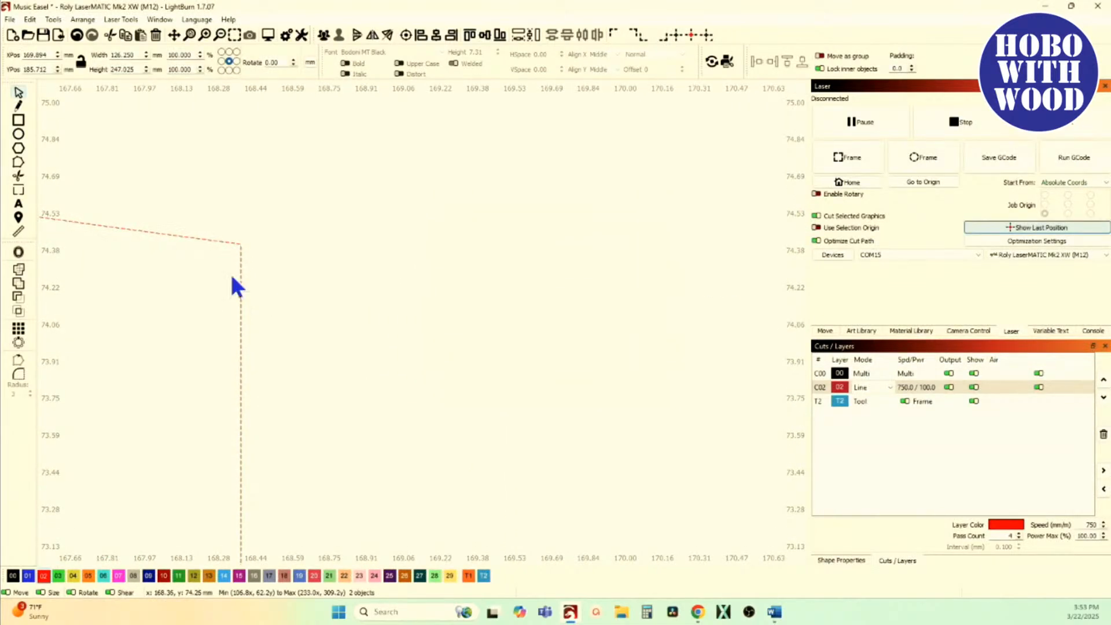
Step: Insert a node just left of the slot's upper-left corner, move it down level with the opposite corner, and delete the raised corner node
left_click(21, 162)
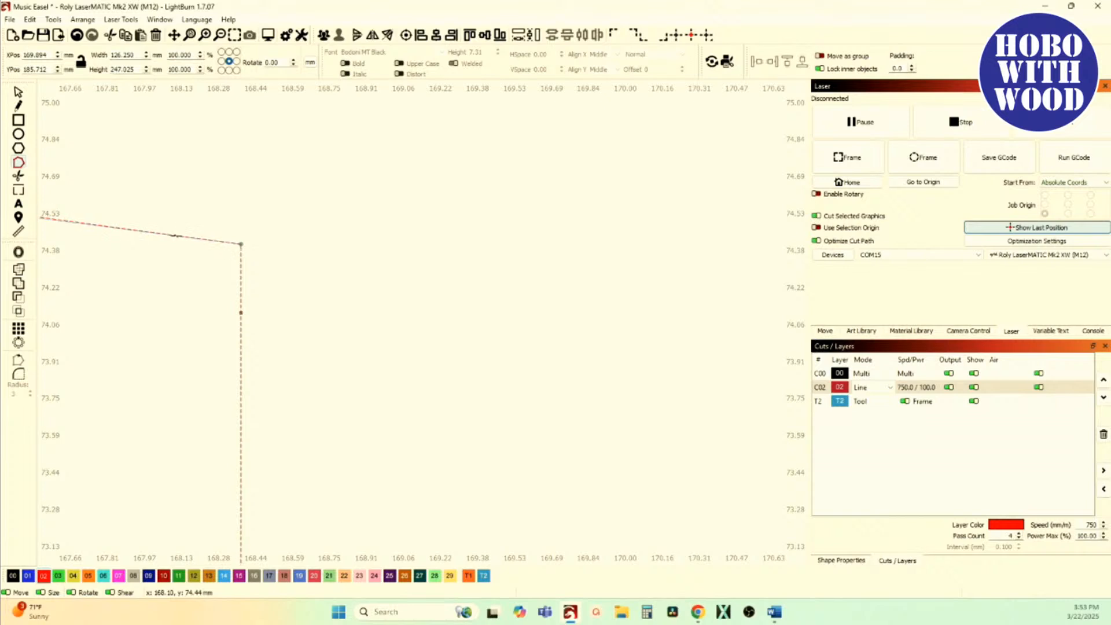
key("i")
left_click_drag(198, 239, 172, 304)
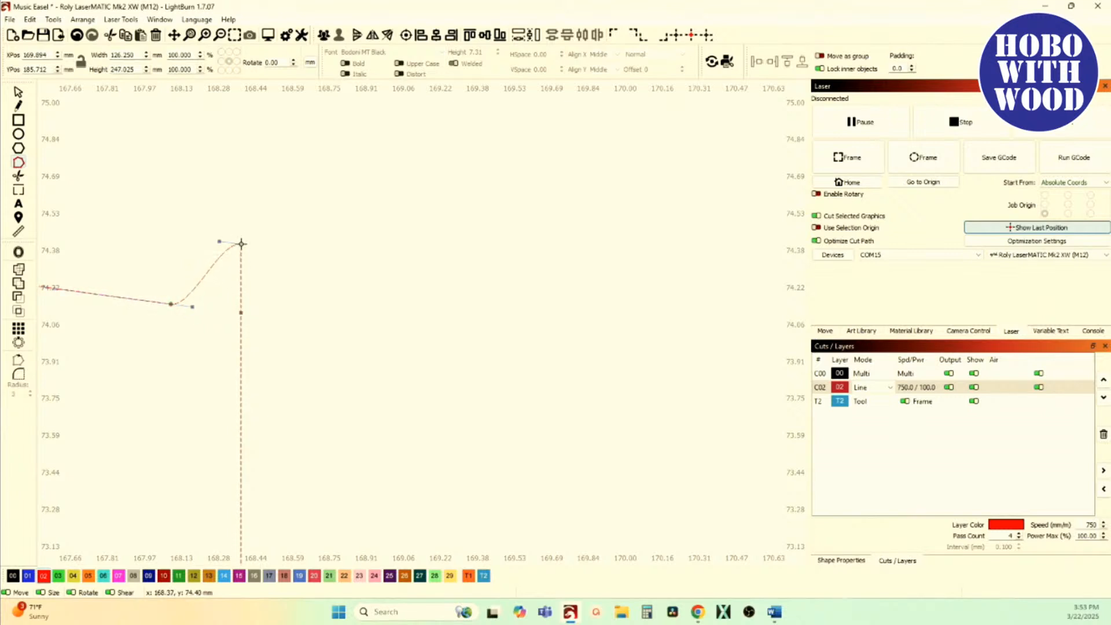
key("d")
scroll(238, 310, "down", 4)
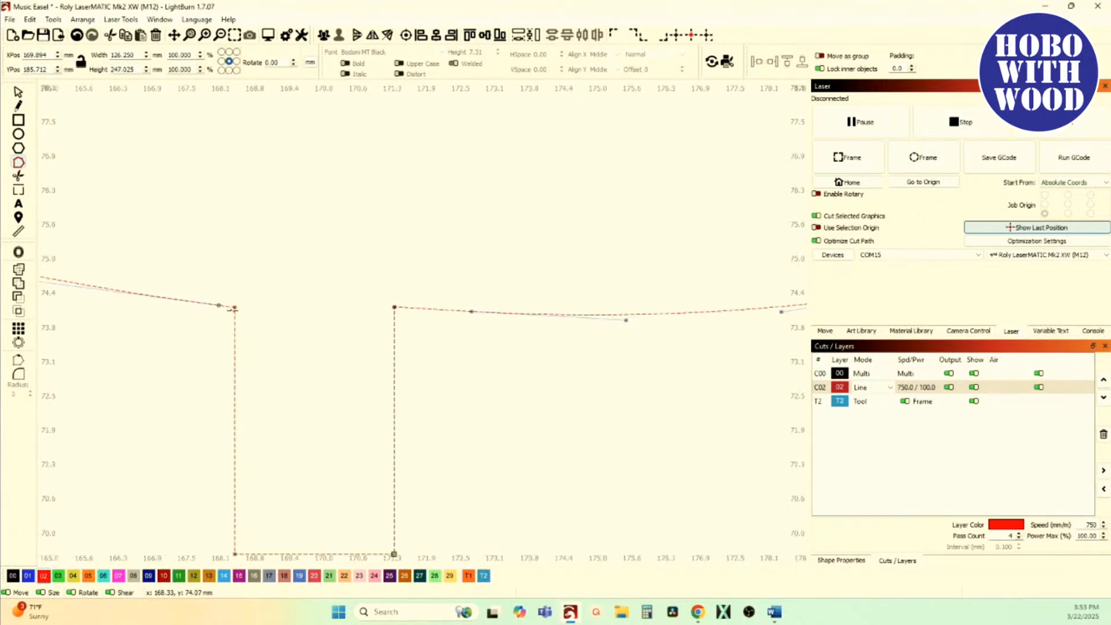
Step: Examine the slot's upper corners up close for extra nodes, especially the upper-right corner
scroll(235, 314, "up", 3)
scroll(238, 243, "down", 3)
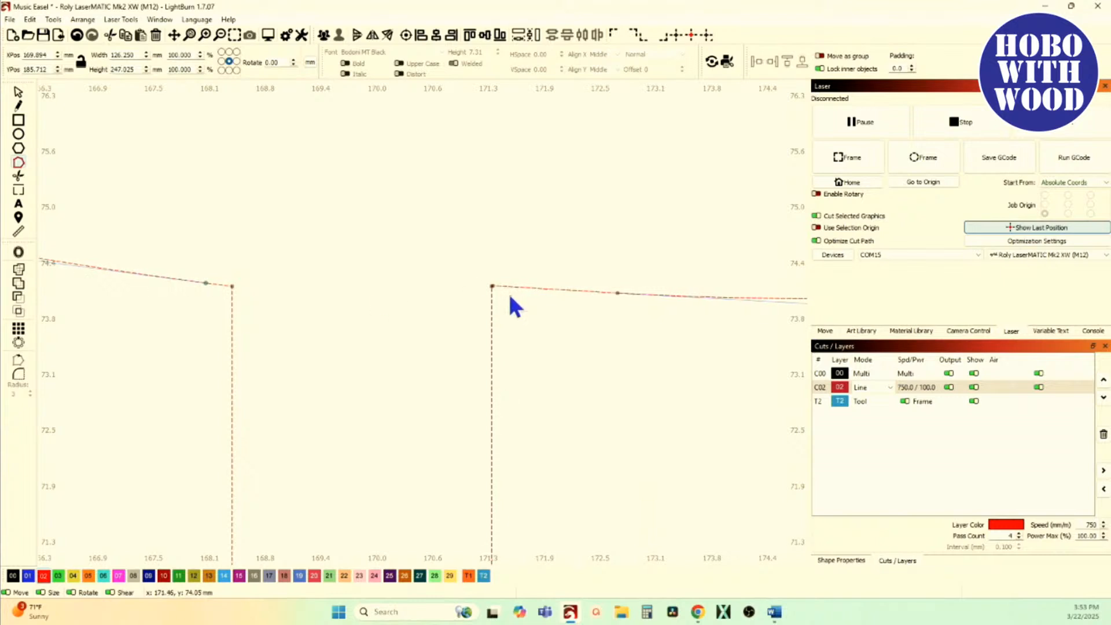
scroll(495, 295, "up", 3)
scroll(509, 287, "up", 5)
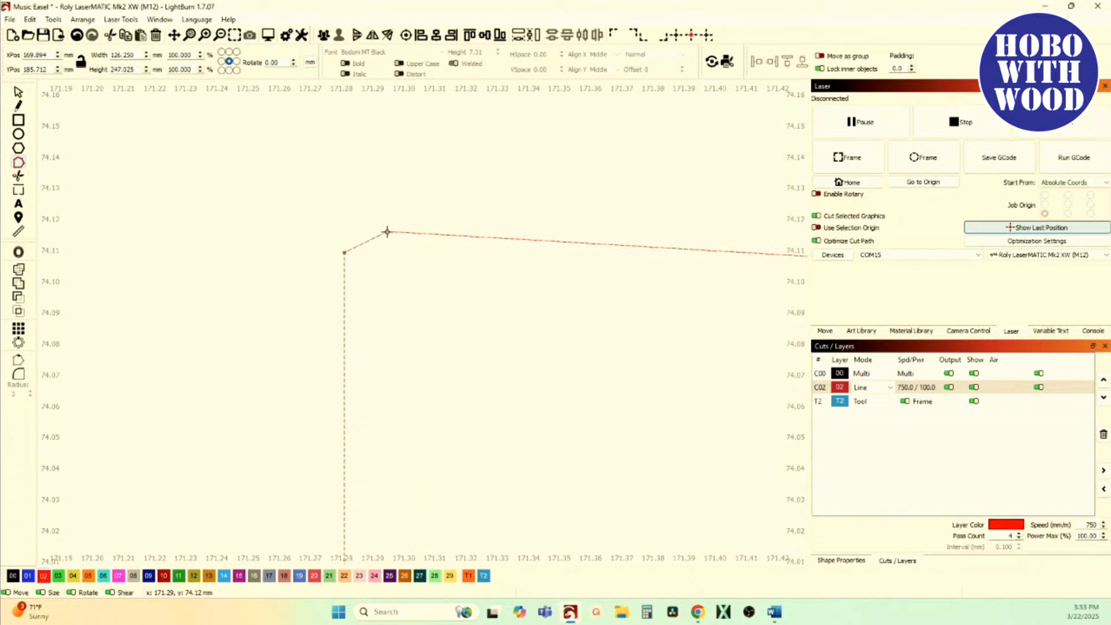
scroll(387, 233, "down", 5)
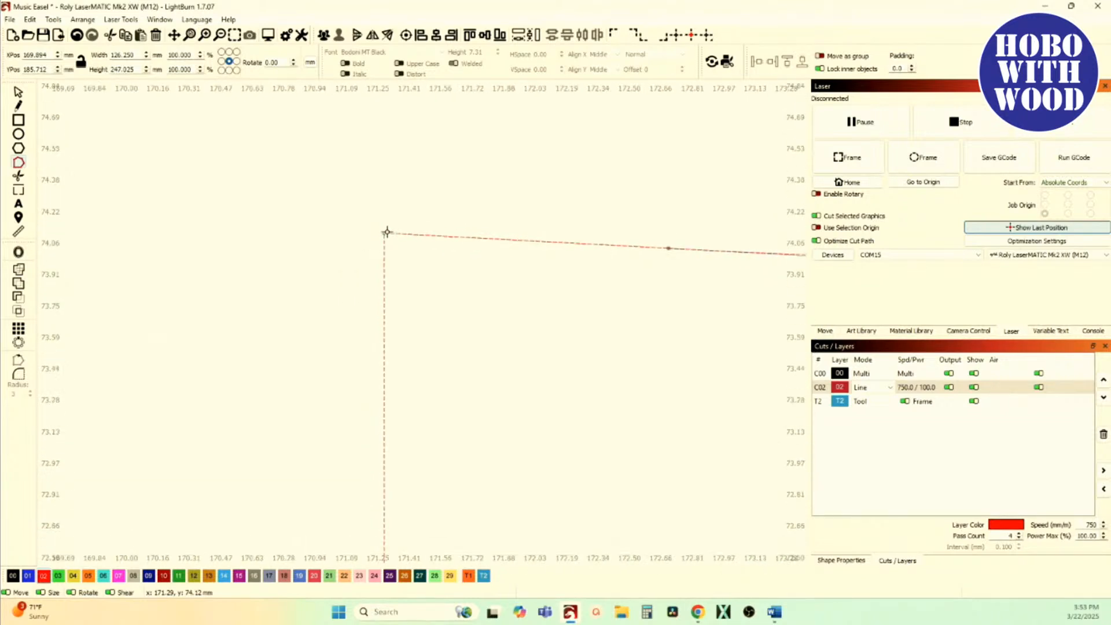
scroll(243, 232, "down", 3)
scroll(260, 285, "down", 3)
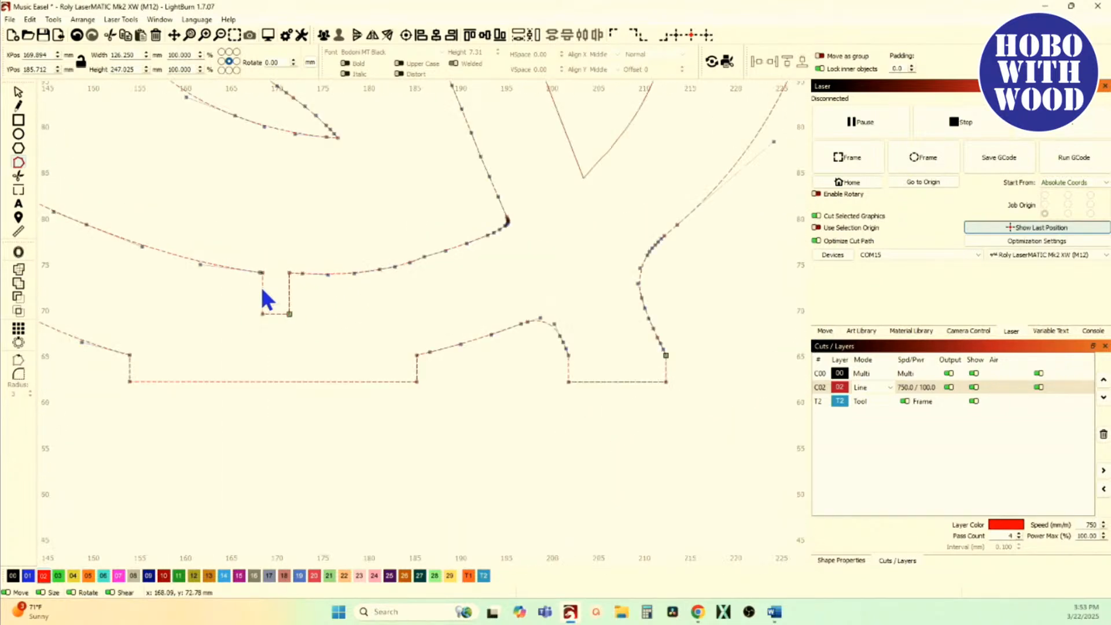
Step: Try Resize Slots on the treble clef contours with tolerance 5 mm, previewing Slot Width and Tab Height adjustment
left_click(20, 92)
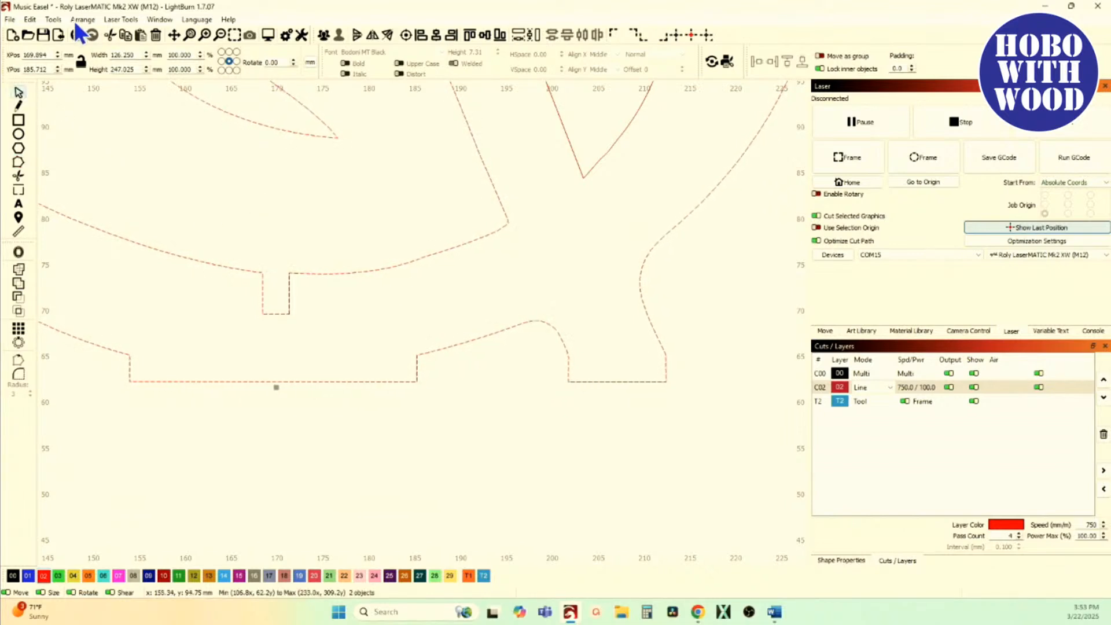
left_click(53, 19)
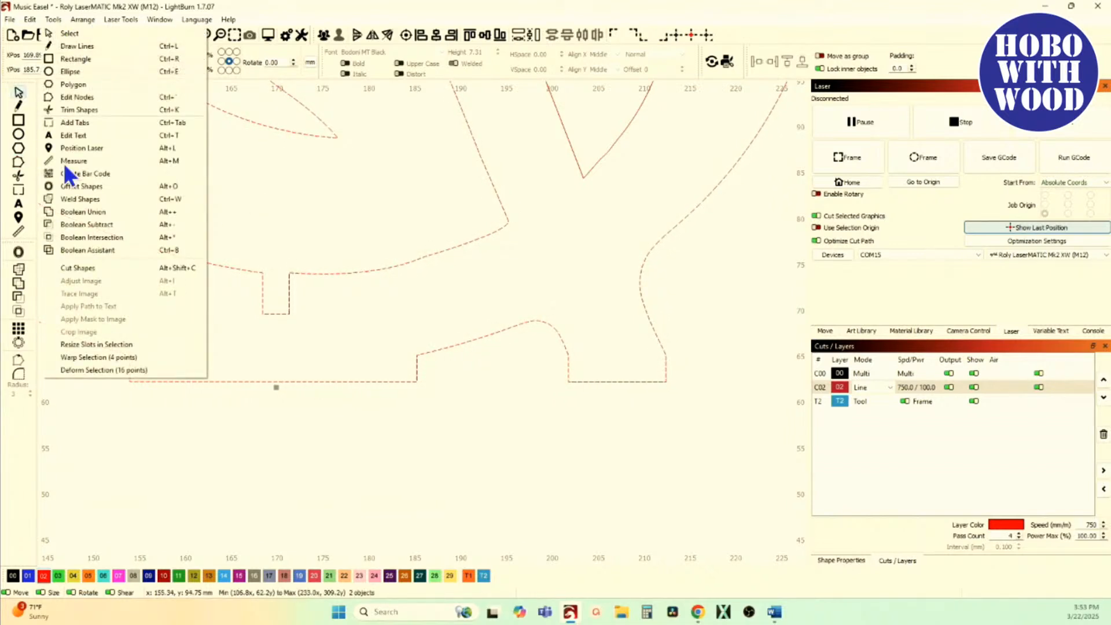
left_click(111, 347)
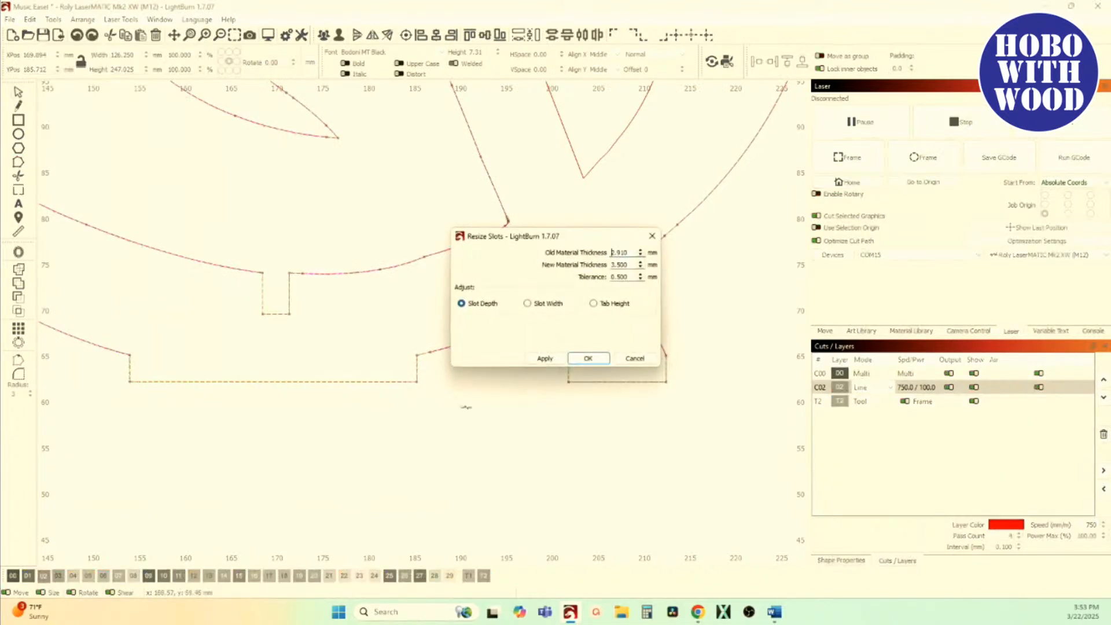
left_click(542, 308)
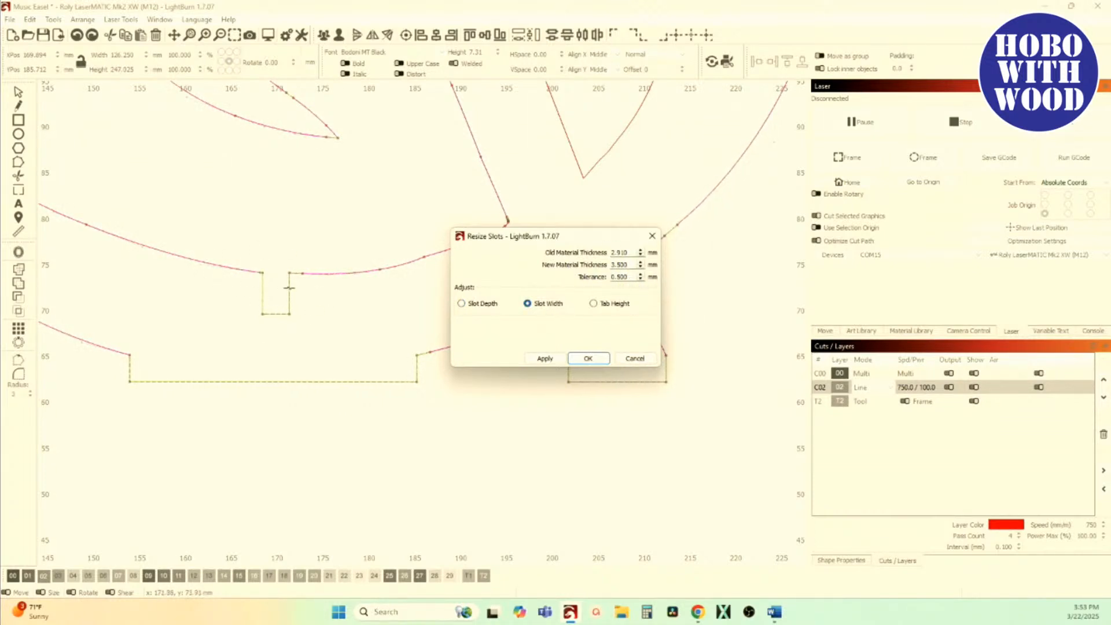
left_click(641, 274)
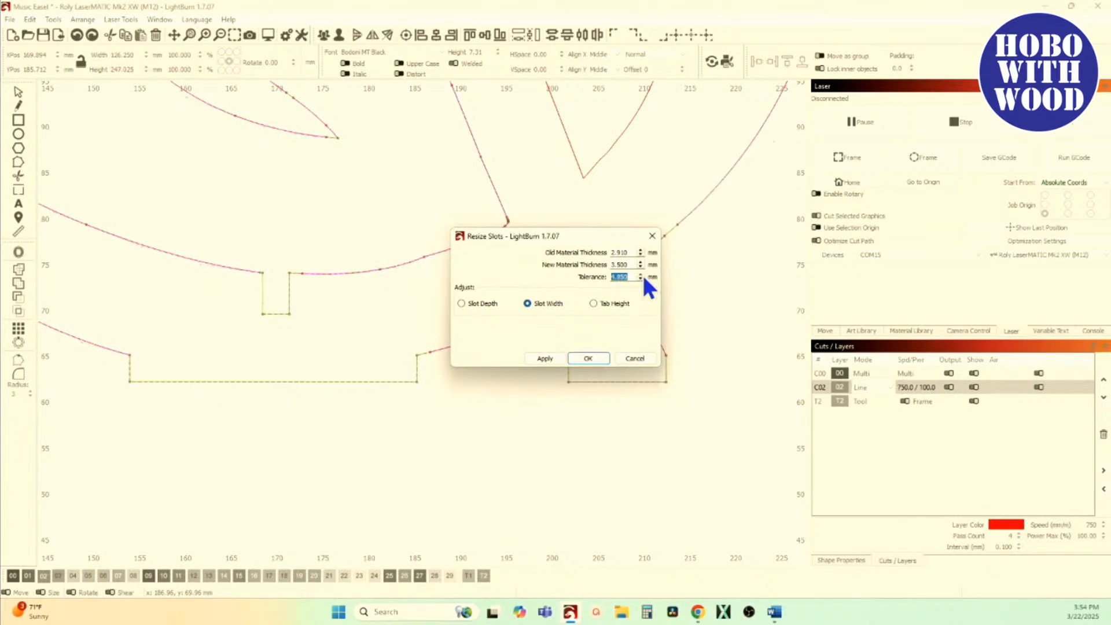
left_click(593, 303)
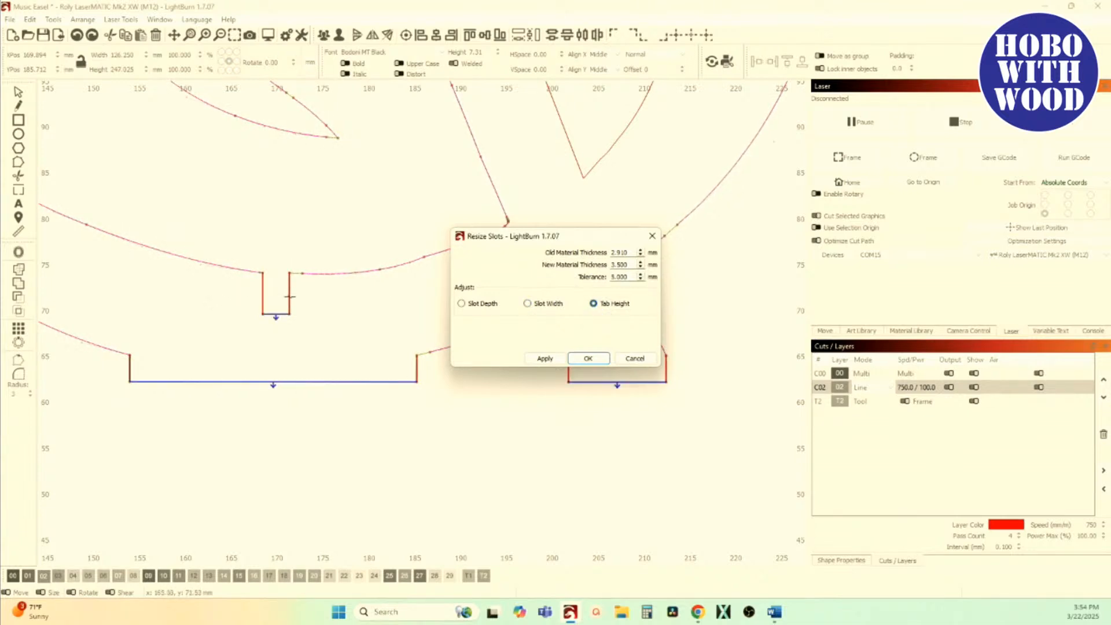
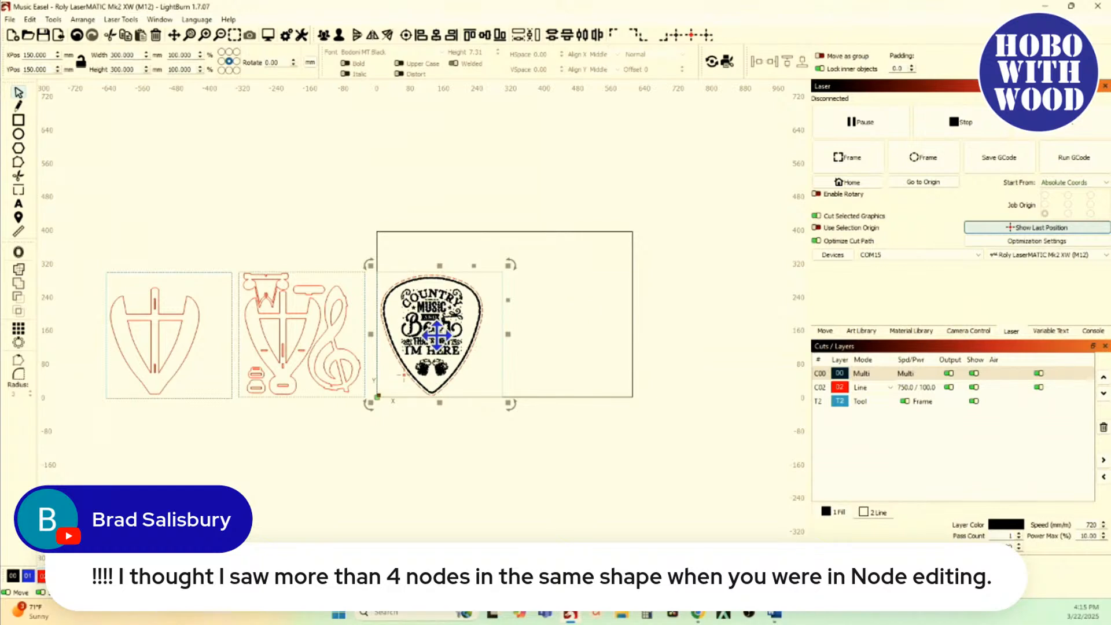
Step: Move the guitar pick artwork out of the workspace and bring the treble clef from the easel parts into it
left_click_drag(443, 339, 293, 181)
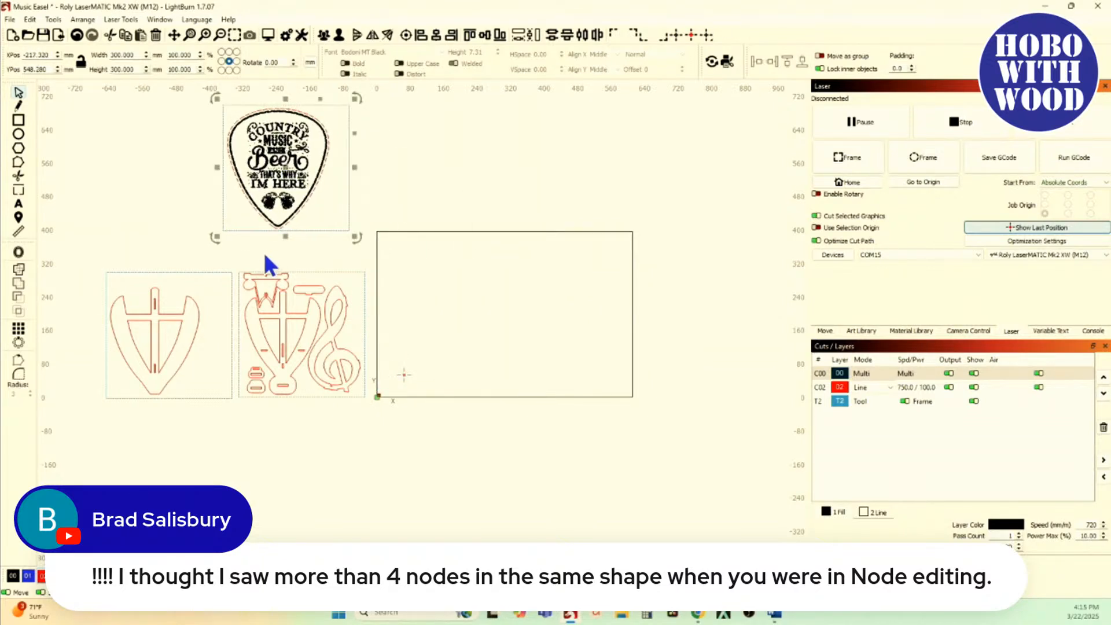
left_click_drag(234, 255, 406, 430)
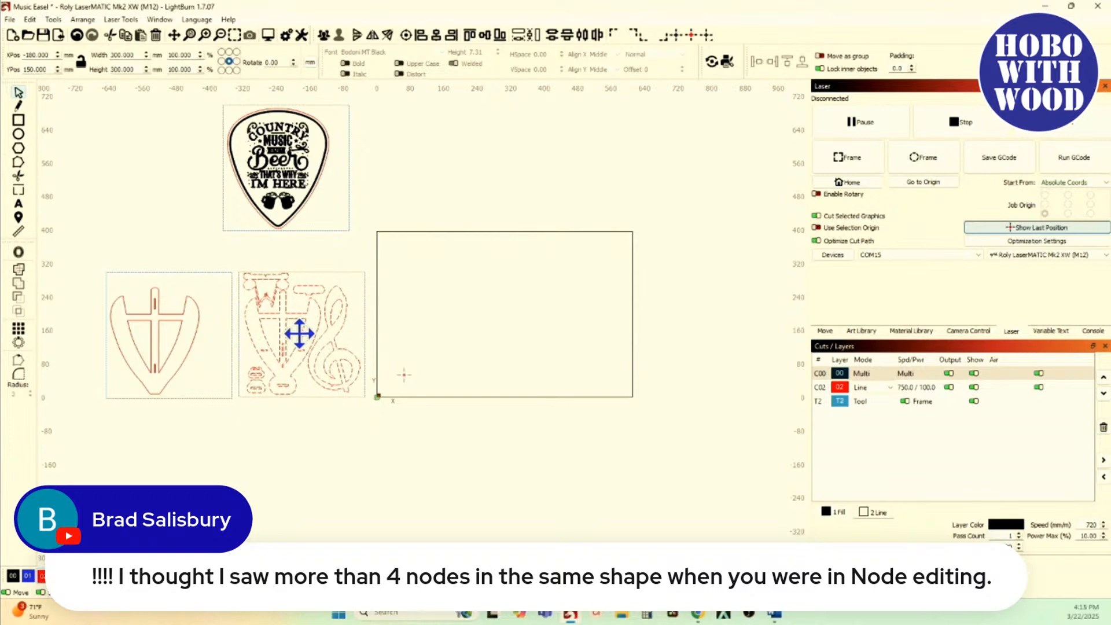
scroll(400, 441, "up", 3)
left_click(348, 441)
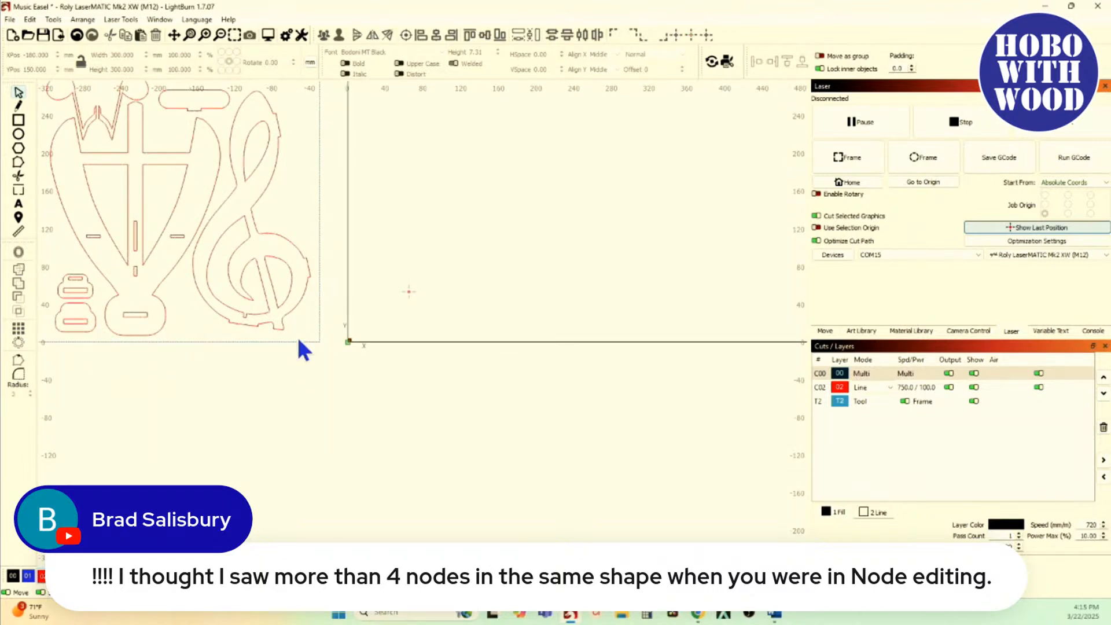
left_click(226, 244)
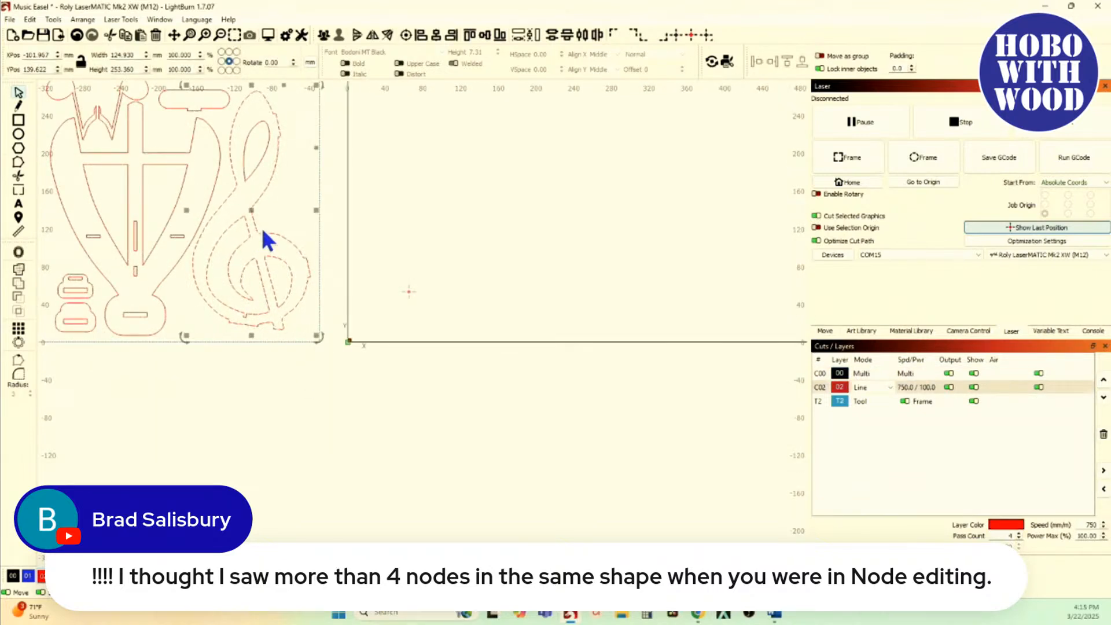
left_click_drag(302, 324, 241, 158)
left_click_drag(251, 210, 487, 217)
Step: Insert a node on the treble clef slot's left edge, just below its upper-left corner
scroll(492, 322, "up", 10)
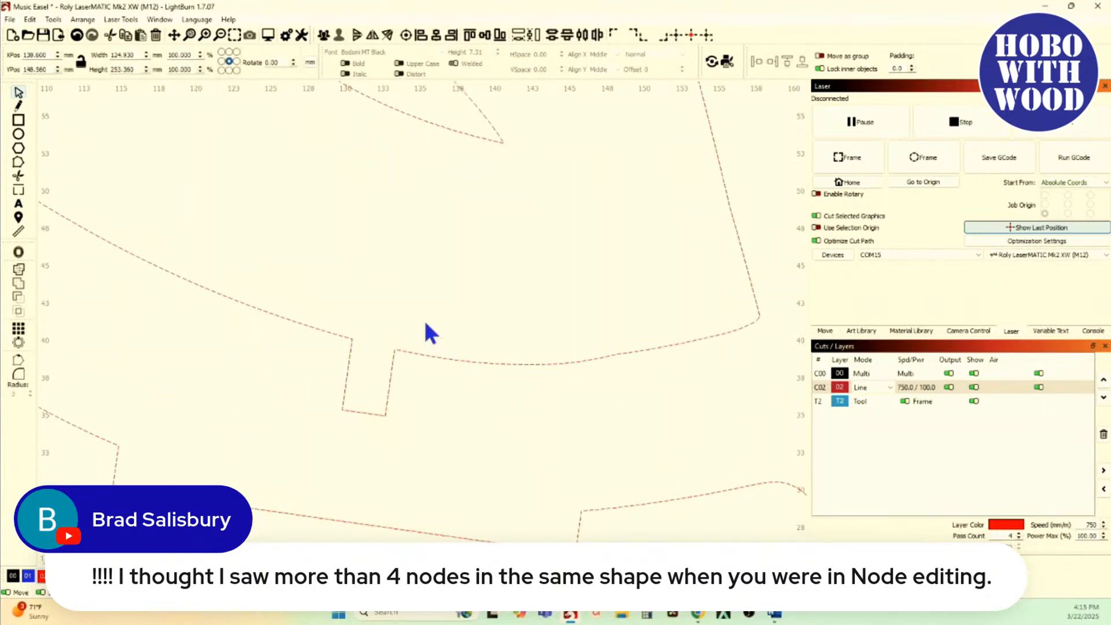
scroll(394, 369, "up", 4)
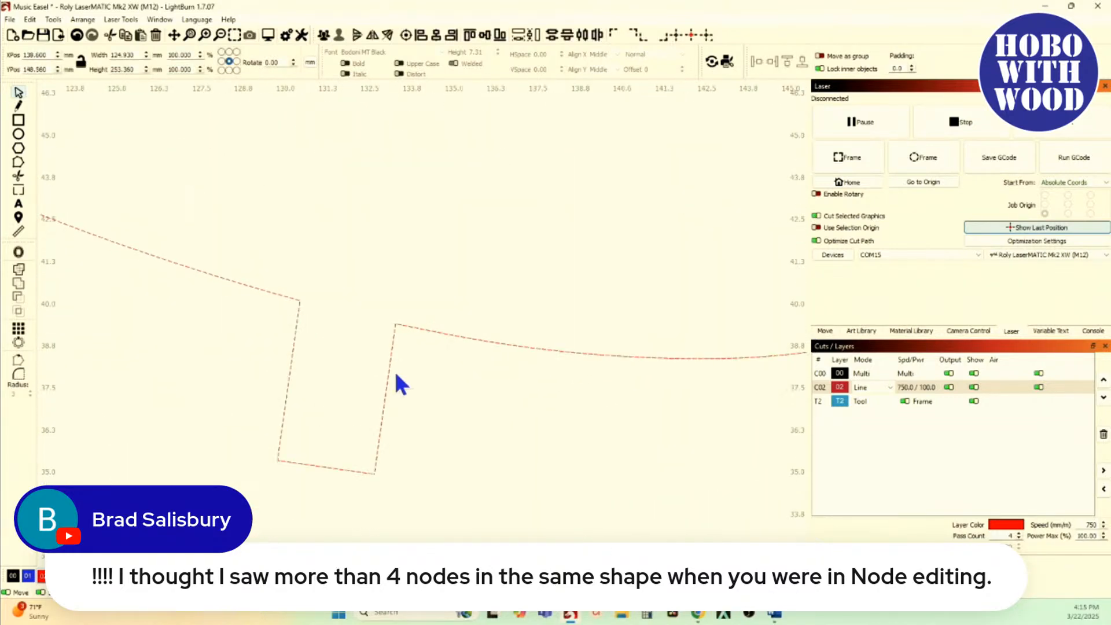
left_click(18, 164)
scroll(299, 318, "up", 8)
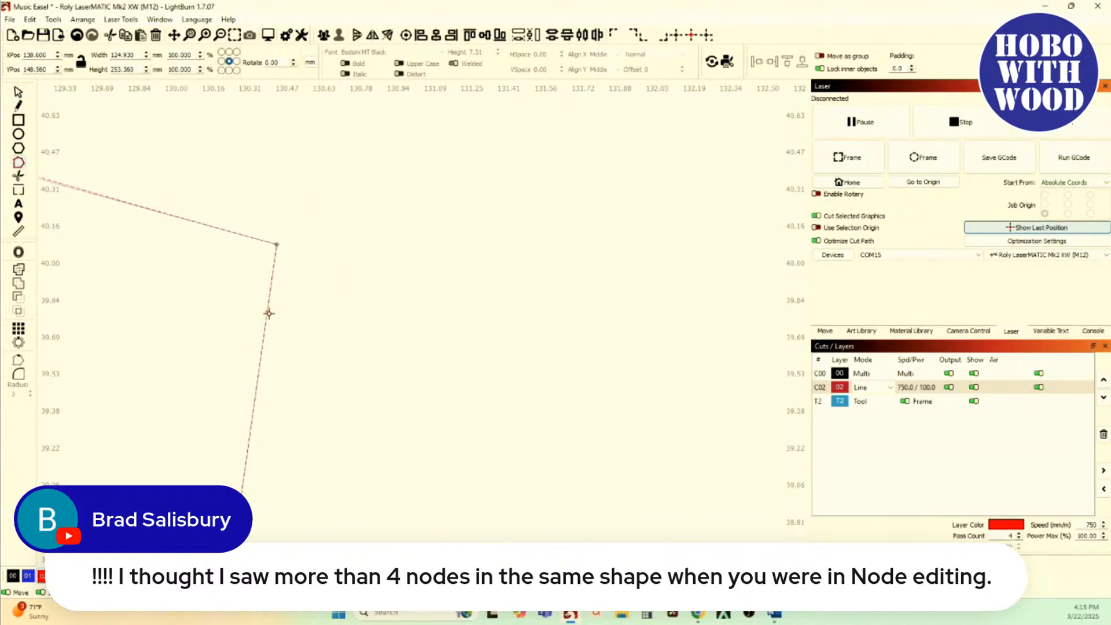
double_click(268, 313)
scroll(268, 313, "down", 3)
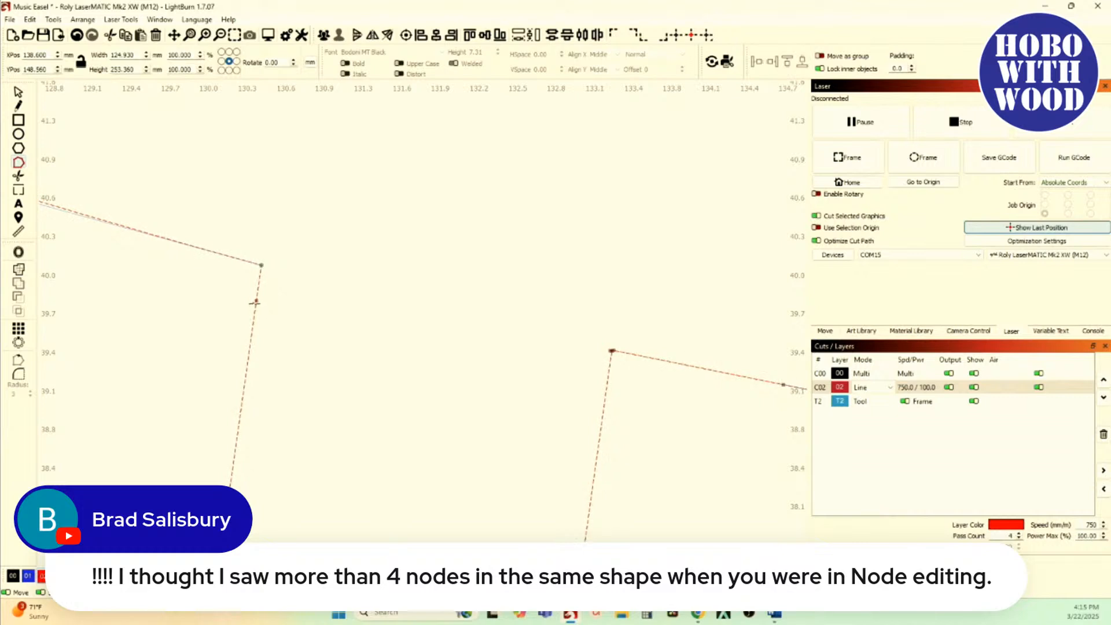
Step: Examine the nodes at the slot's upper-right corner up close and compare them with the rest of the slot
scroll(261, 307, "down", 3)
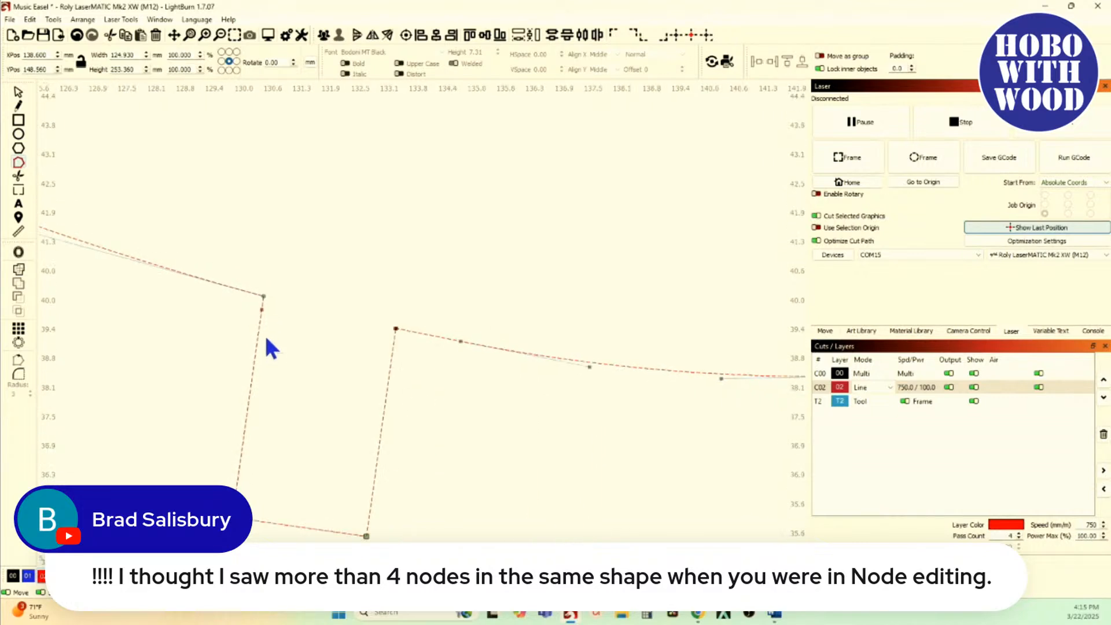
scroll(295, 334, "up", 2)
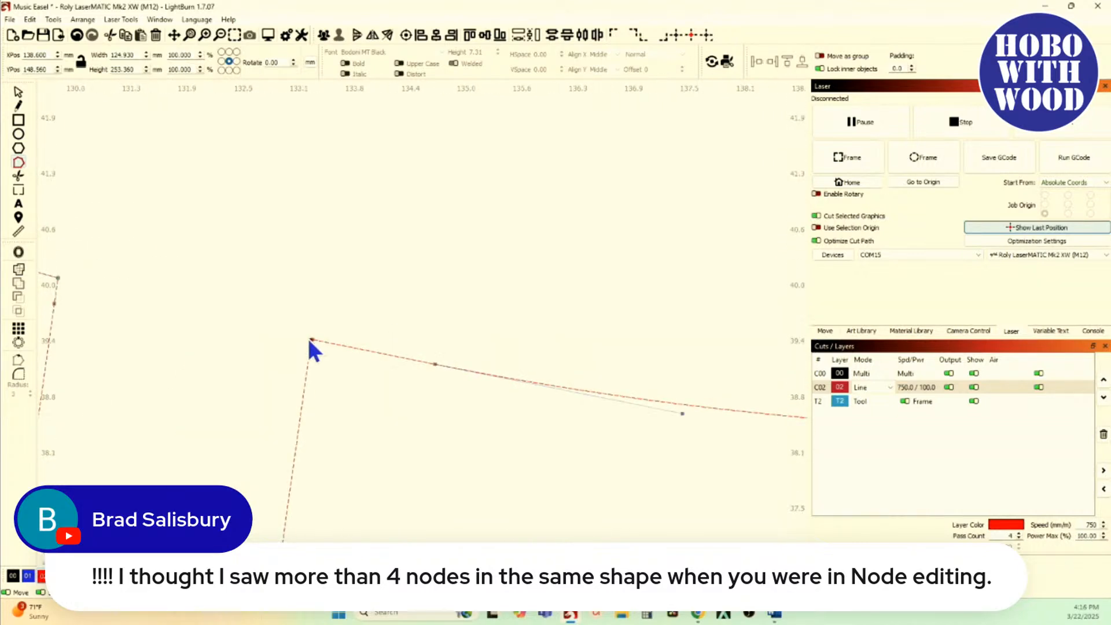
scroll(309, 341, "up", 10)
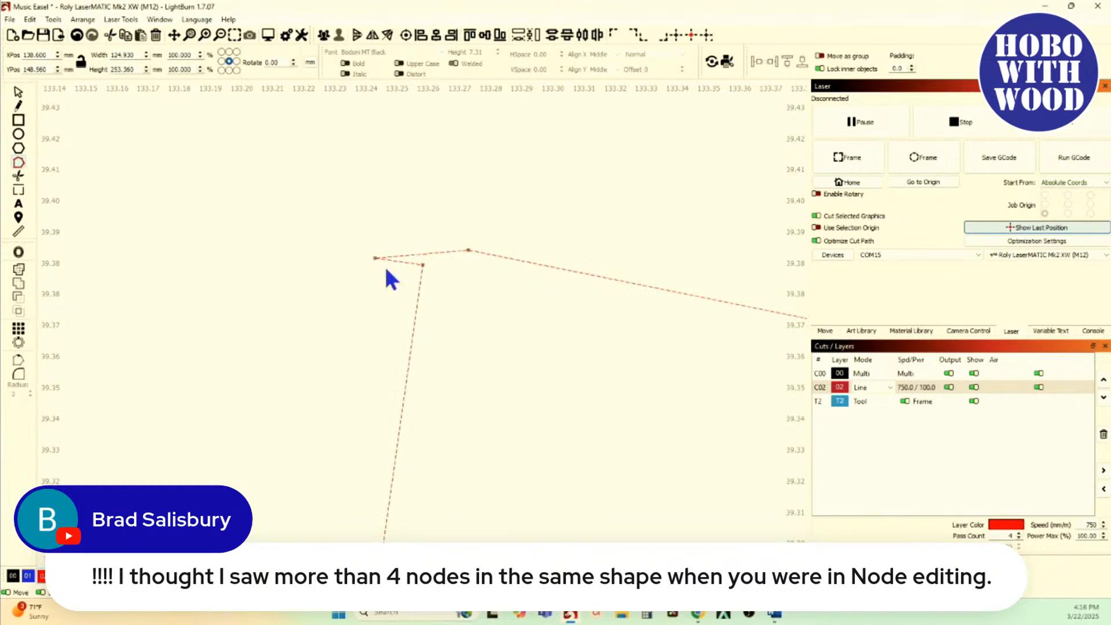
scroll(427, 276, "down", 2)
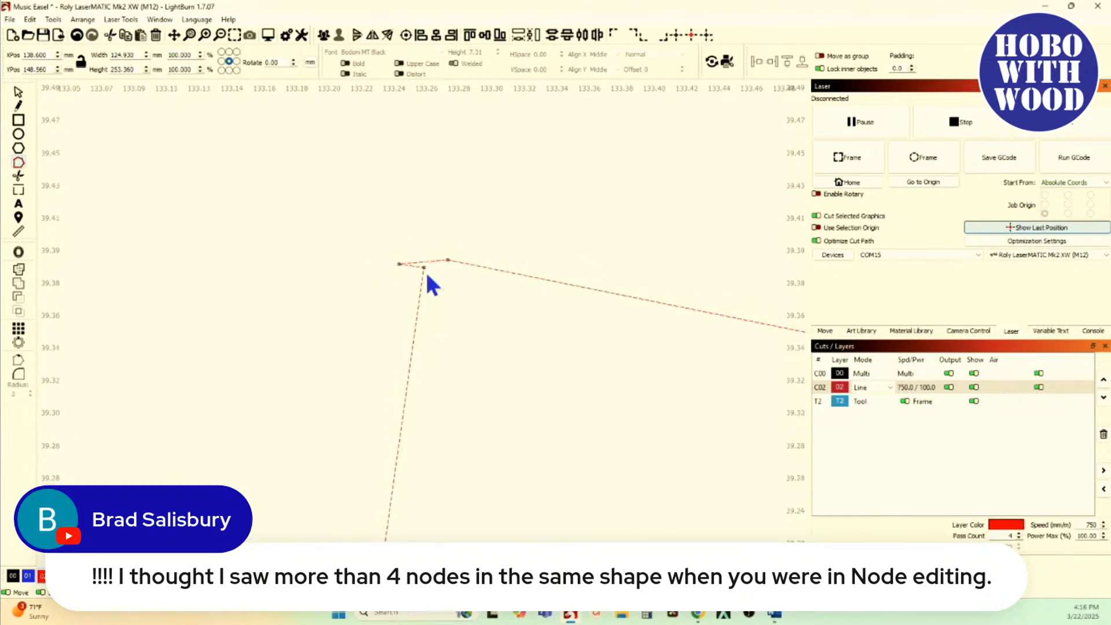
scroll(426, 276, "up", 3)
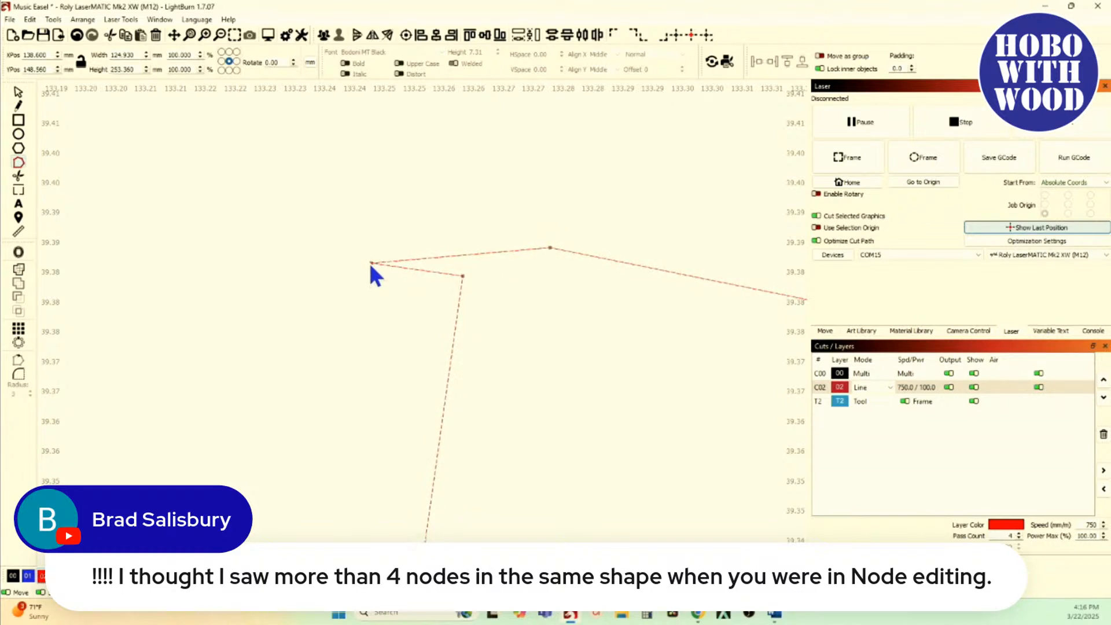
scroll(370, 264, "down", 1)
scroll(370, 264, "down", 4)
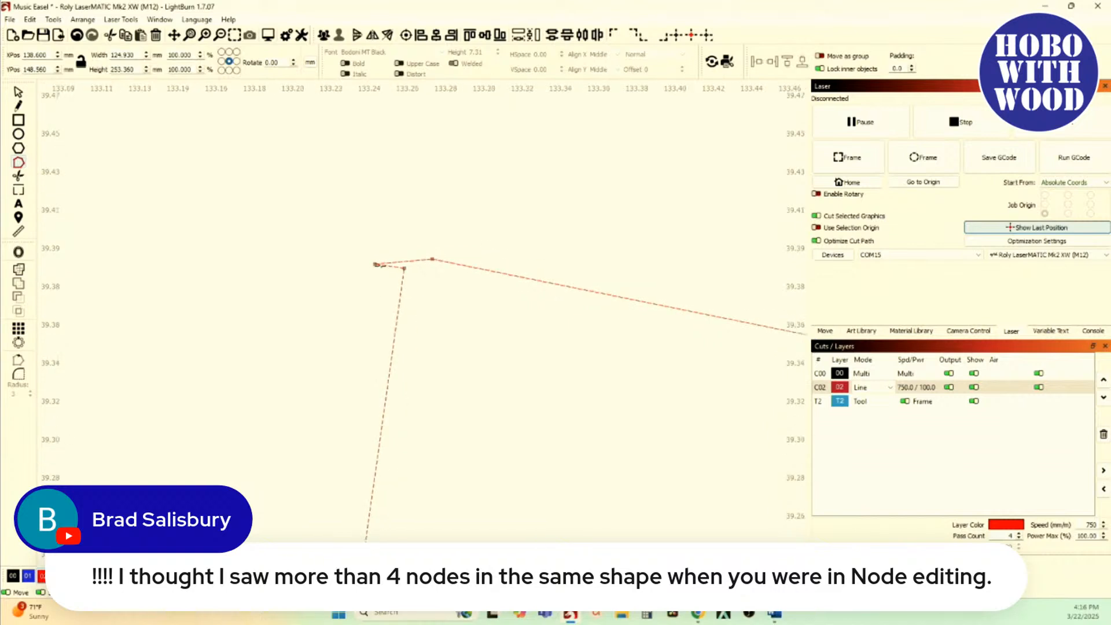
scroll(382, 265, "down", 8)
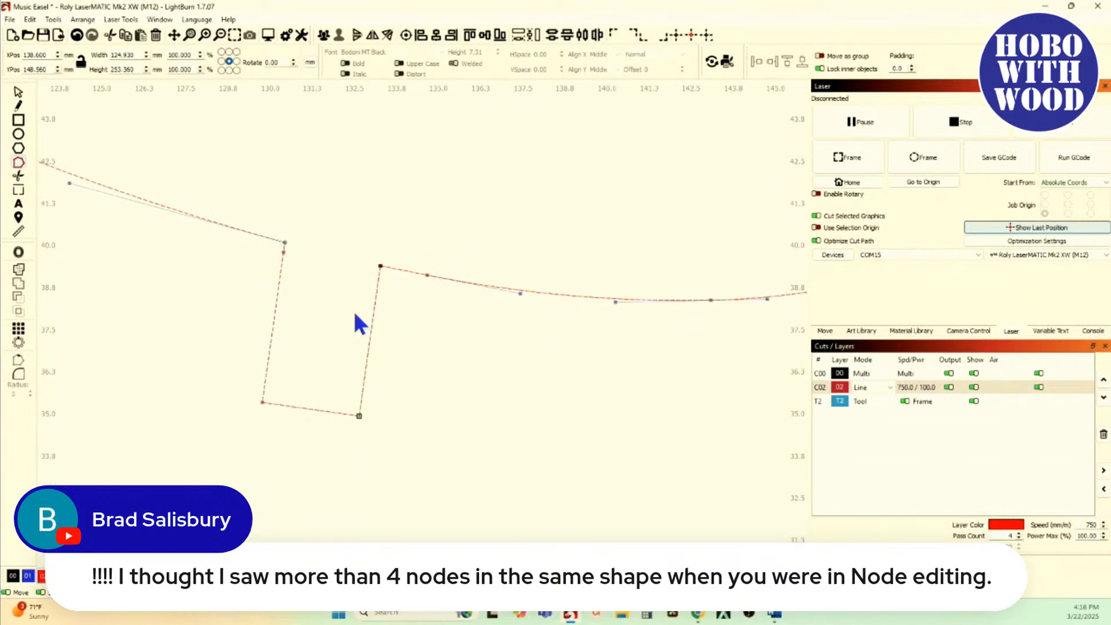
Step: Measure the length of the slot's bottom edge
left_click(18, 232)
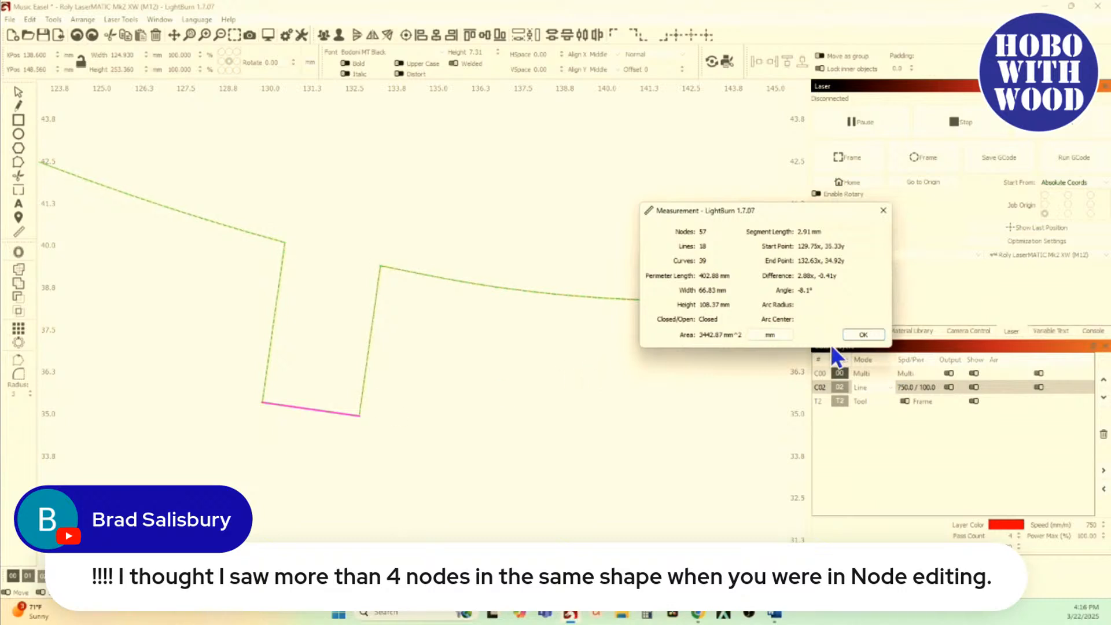
left_click(862, 335)
scroll(472, 392, "down", 5)
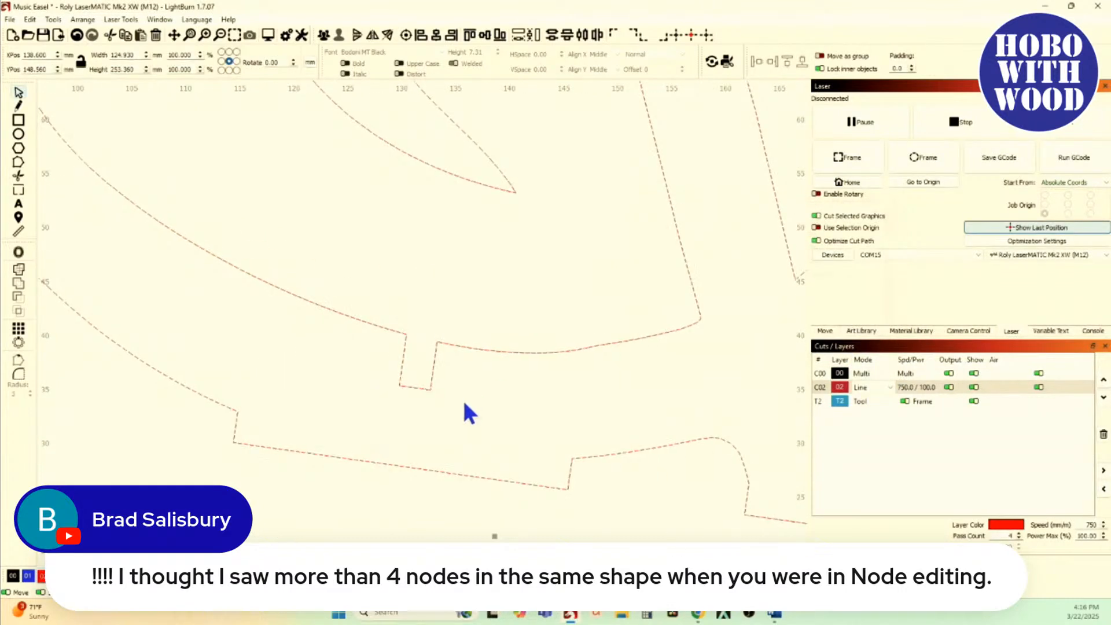
Step: Start Resize Slots on the contour containing the slot, with old material thickness 2.91 mm and new material thickness 3.5 mm
left_click(460, 429)
left_click_drag(455, 407, 376, 366)
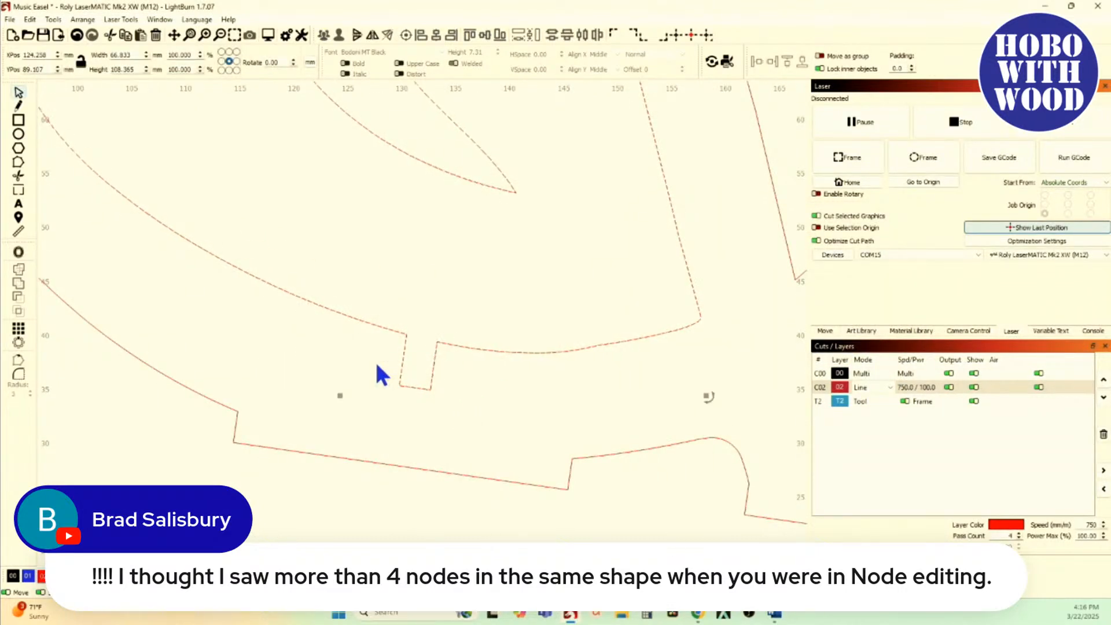
left_click(30, 18)
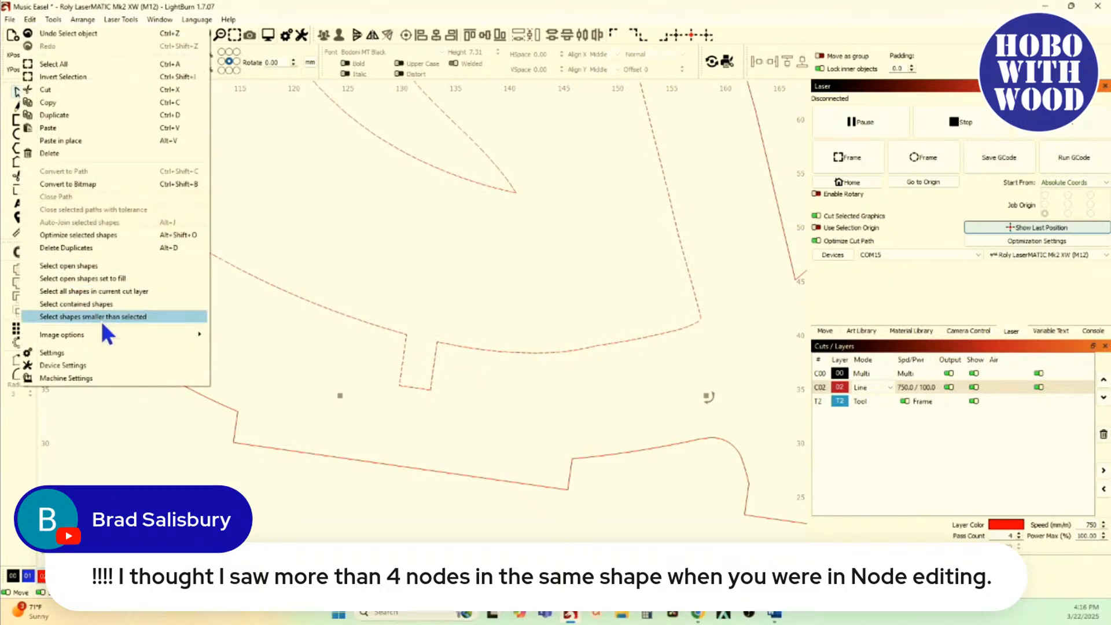
mouse_move(51, 21)
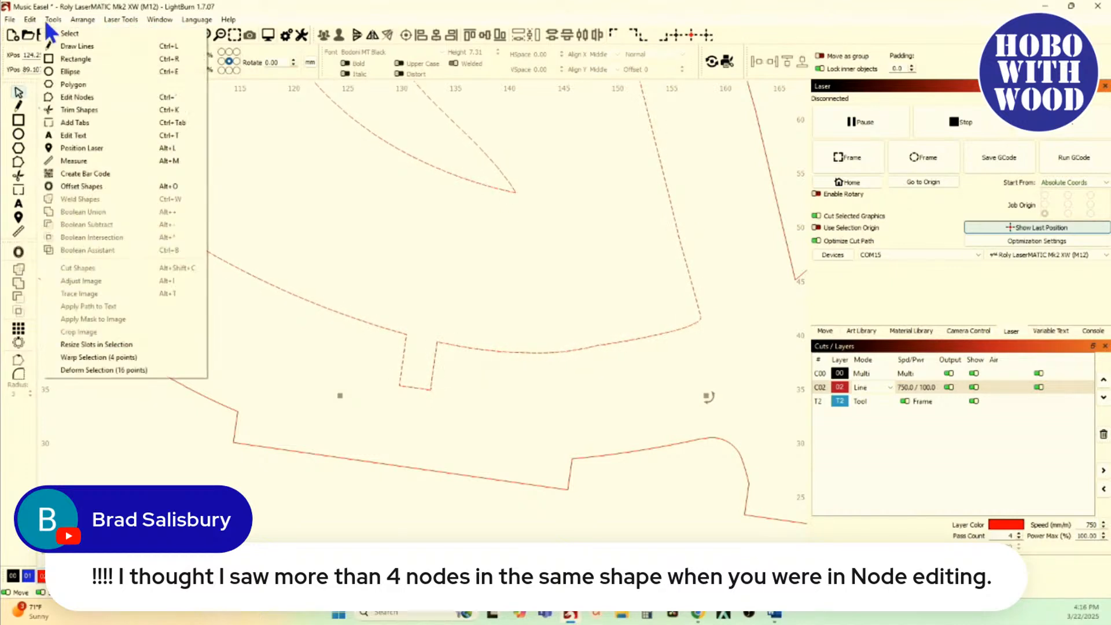
left_click(128, 345)
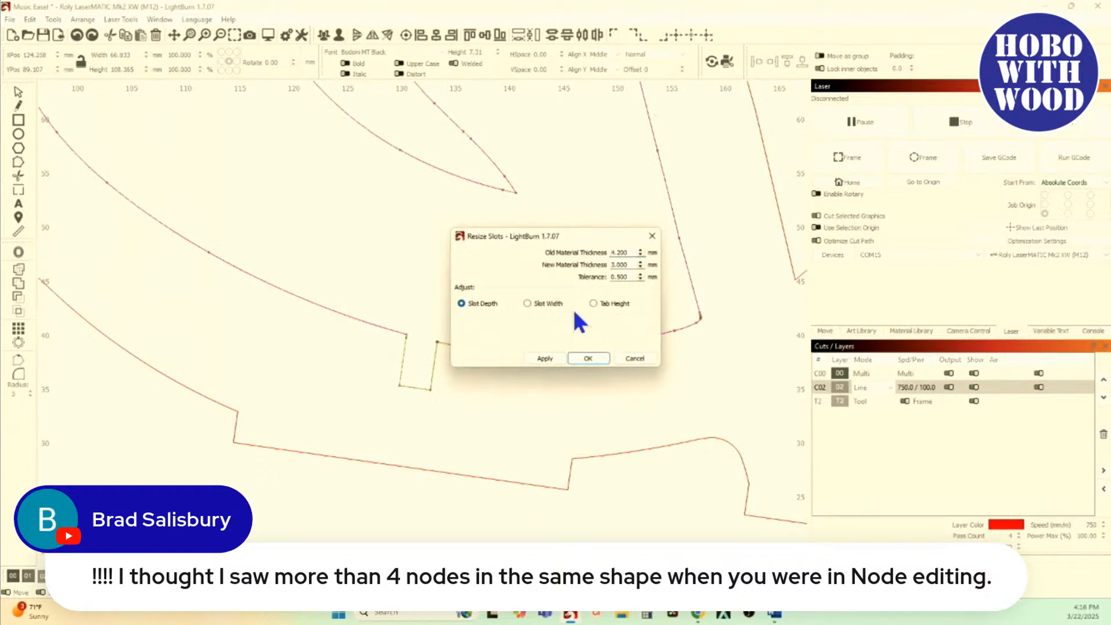
double_click(612, 253)
type("2.91")
key("Tab")
type("3.5")
Step: Compare the Slot Width and Tab Height previews, settle on Tab Height and set the tolerance to 4 mm
left_click(593, 302)
left_click(549, 304)
left_click(606, 303)
left_click(537, 304)
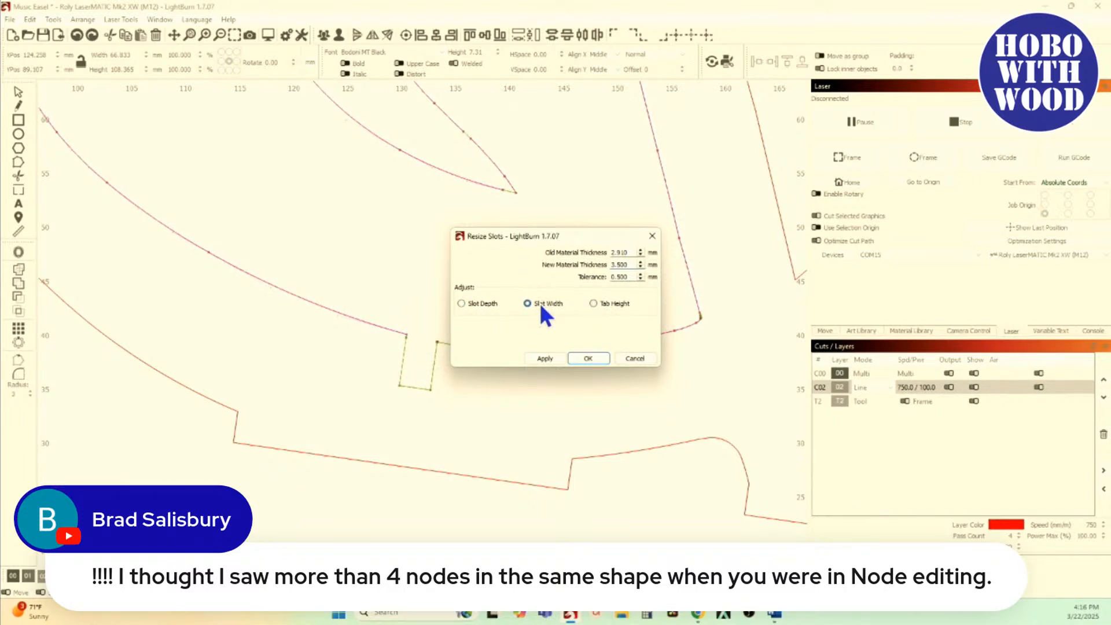
left_click(603, 304)
left_click_drag(635, 277, 573, 284)
type("4")
Step: Examine the slot's upper-right corner in the Resize Slots preview for stray nodes and highlighted segments
left_click_drag(589, 235, 602, 138)
scroll(428, 389, "up", 5)
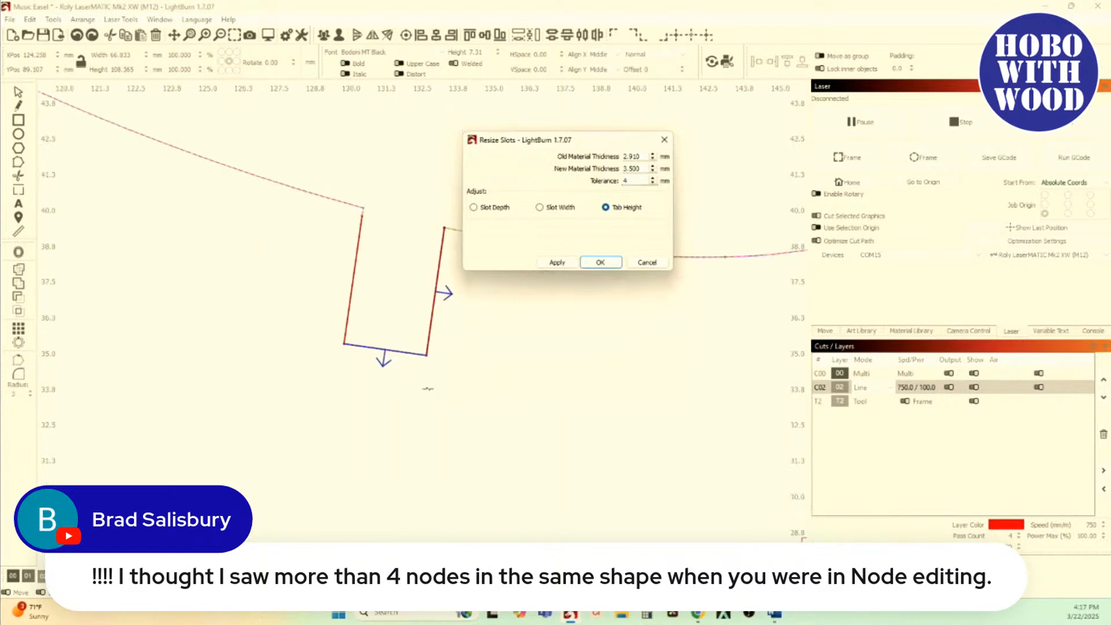
scroll(431, 293, "up", 2)
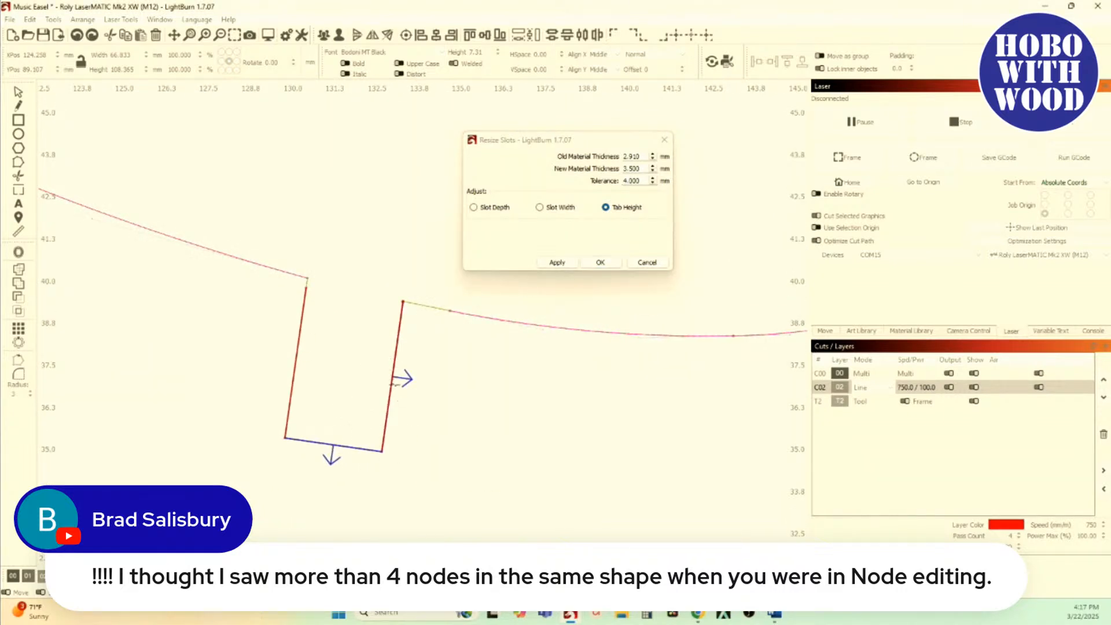
scroll(396, 385, "up", 2)
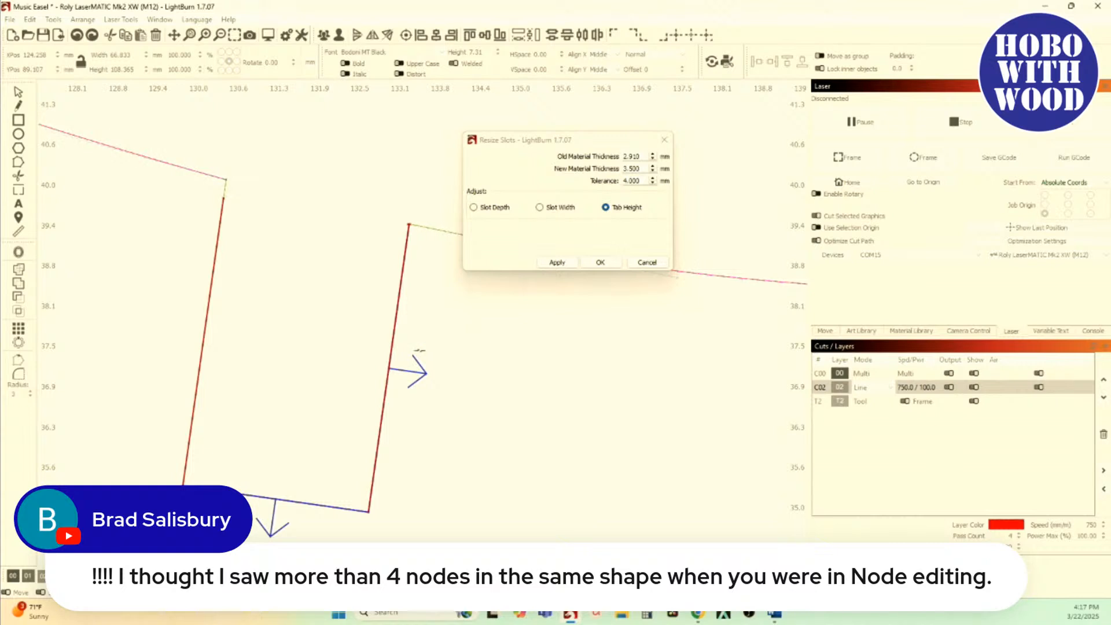
scroll(405, 238, "up", 3)
scroll(401, 237, "up", 2)
scroll(334, 125, "up", 2)
scroll(339, 197, "up", 2)
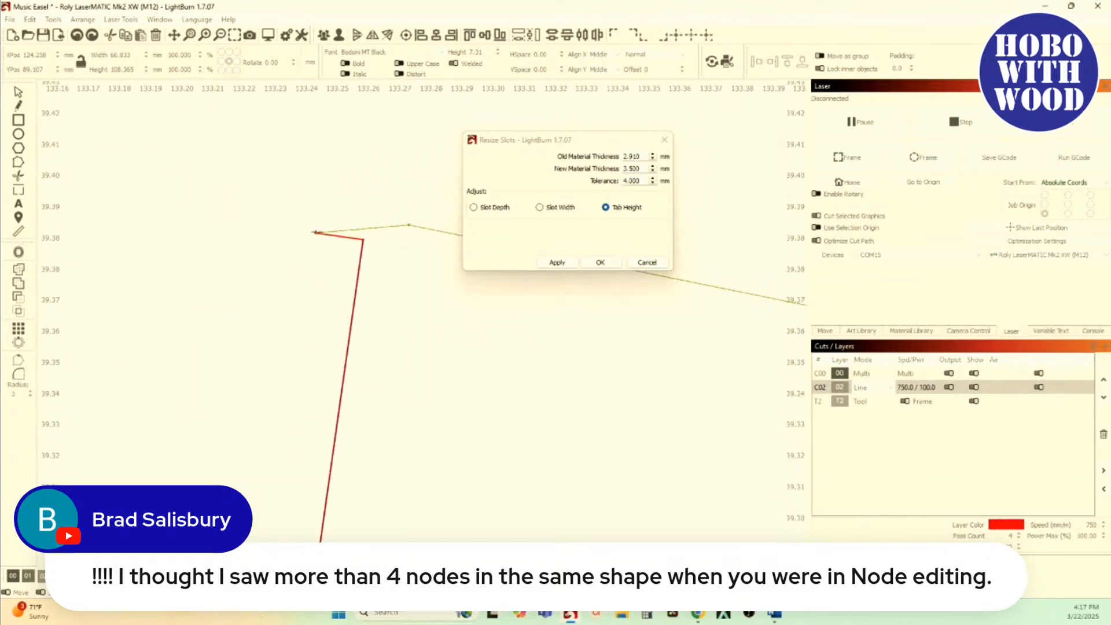
scroll(316, 232, "down", 8)
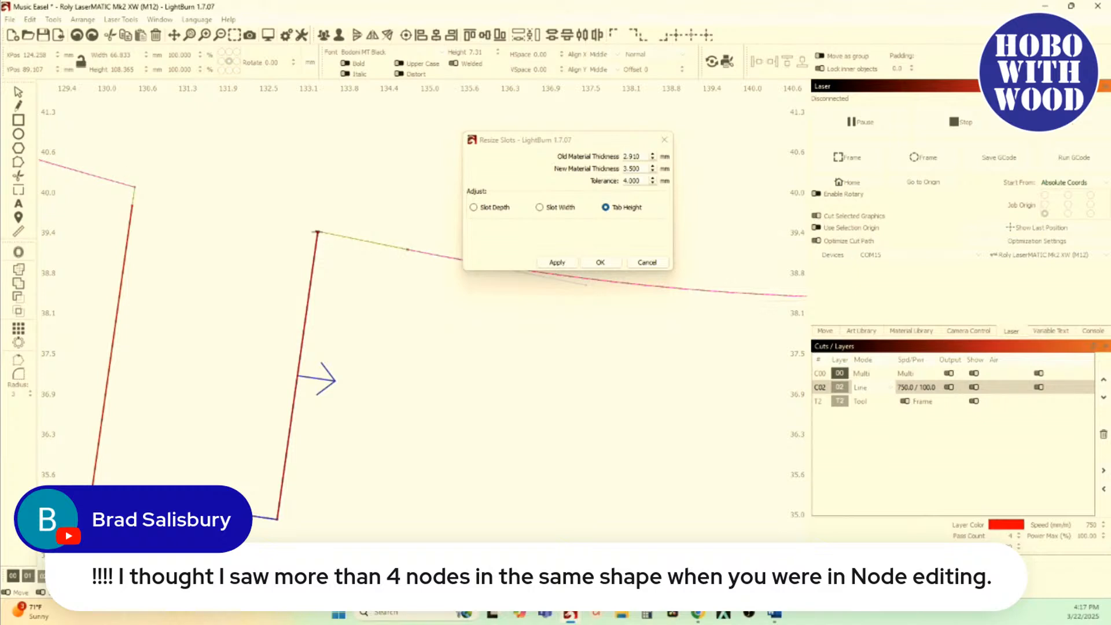
scroll(317, 232, "up", 8)
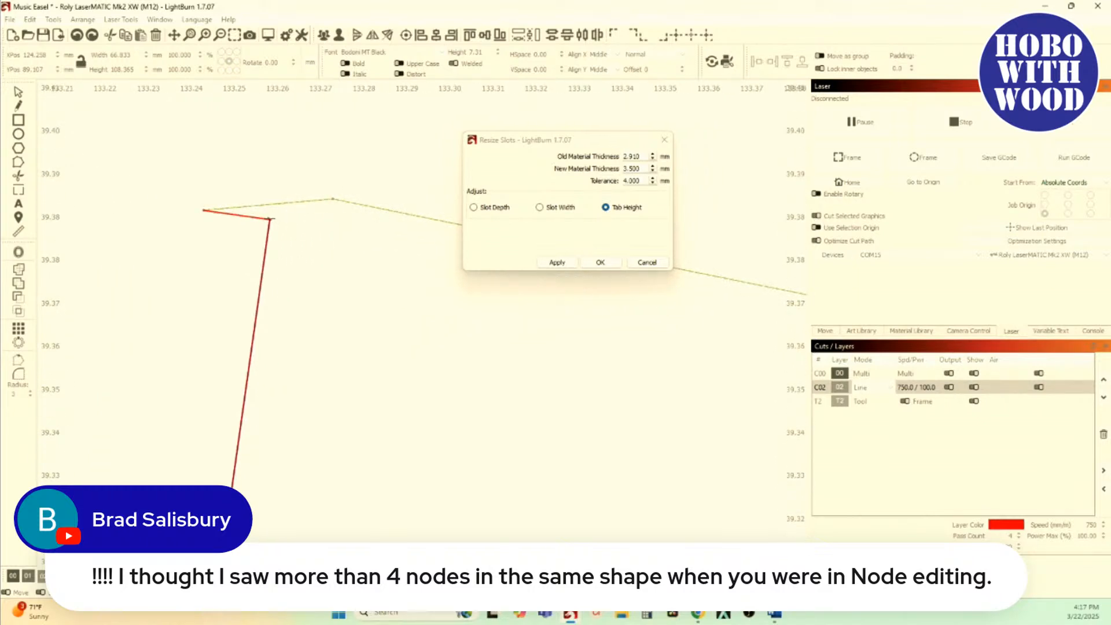
scroll(269, 218, "down", 4)
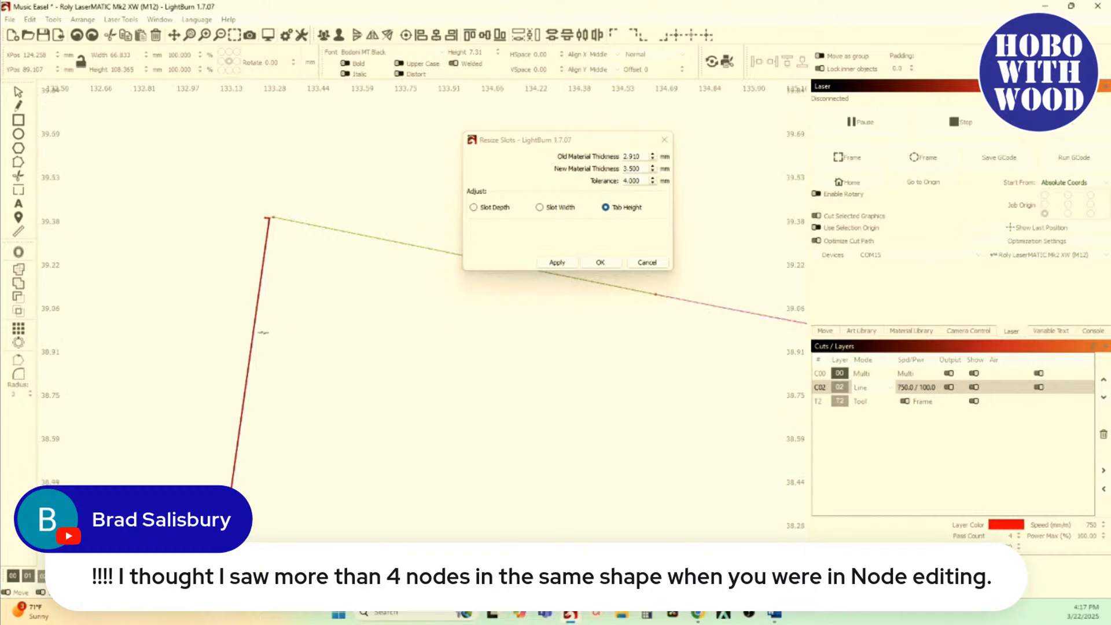
scroll(264, 235, "up", 2)
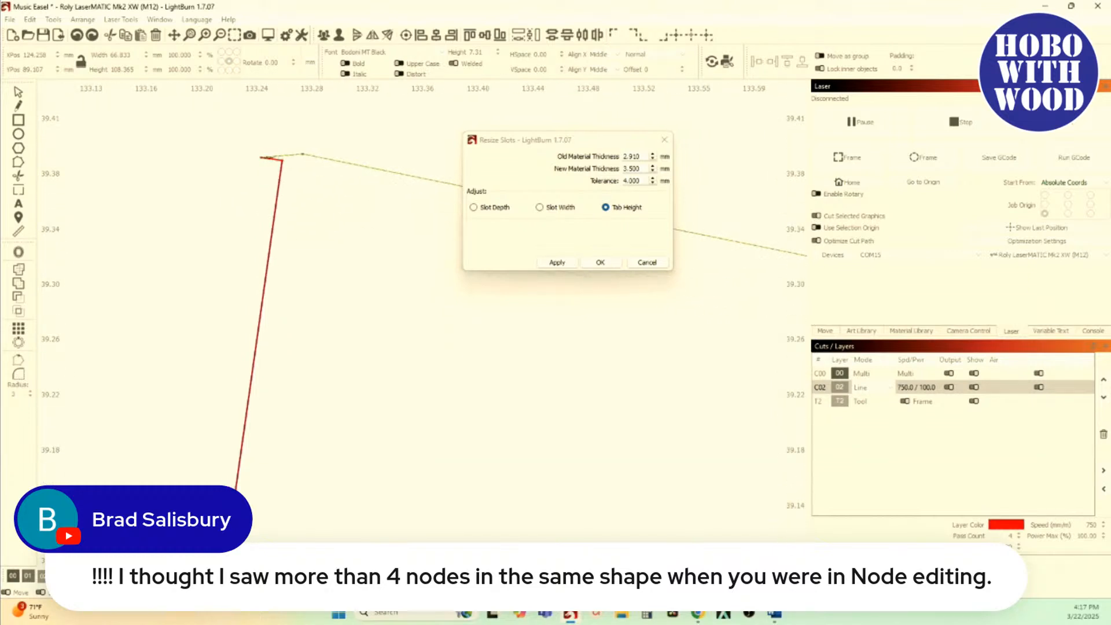
scroll(285, 178, "up", 4)
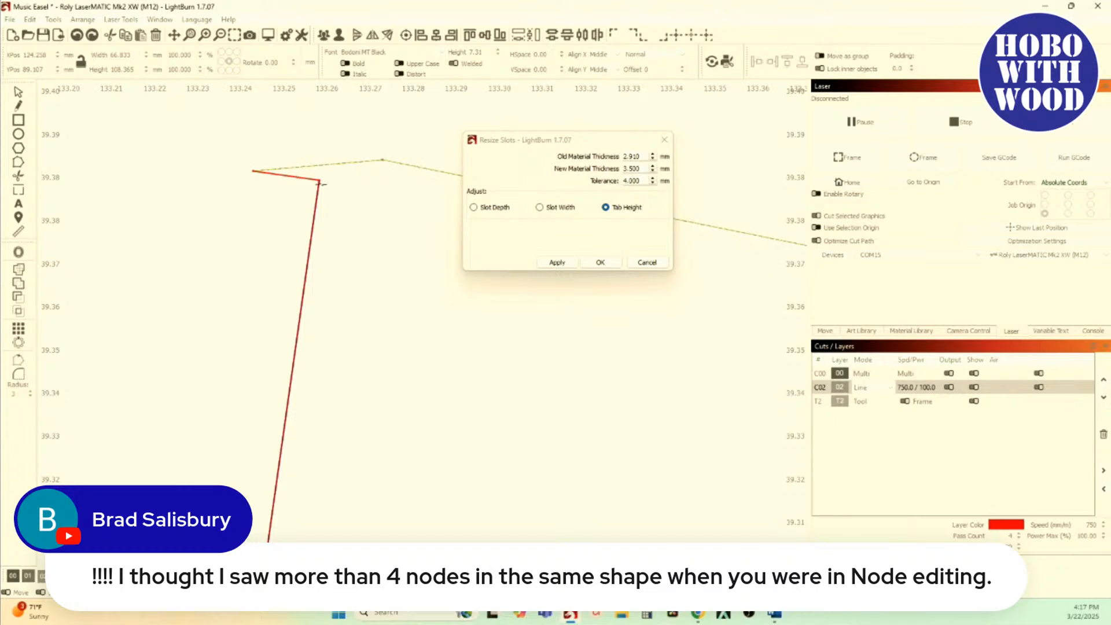
scroll(318, 181, "down", 8)
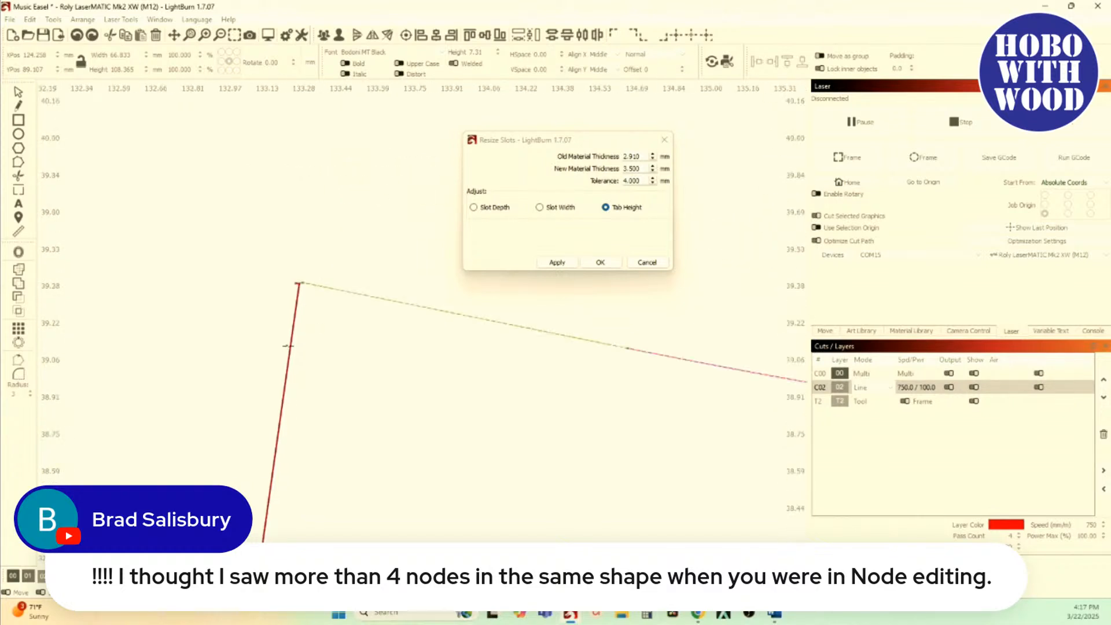
Step: Check the slot's lower-right corner and the overall slot outline with its direction arrows in the preview
left_click_drag(281, 447, 302, 145)
scroll(303, 152, "down", 4)
scroll(265, 360, "up", 5)
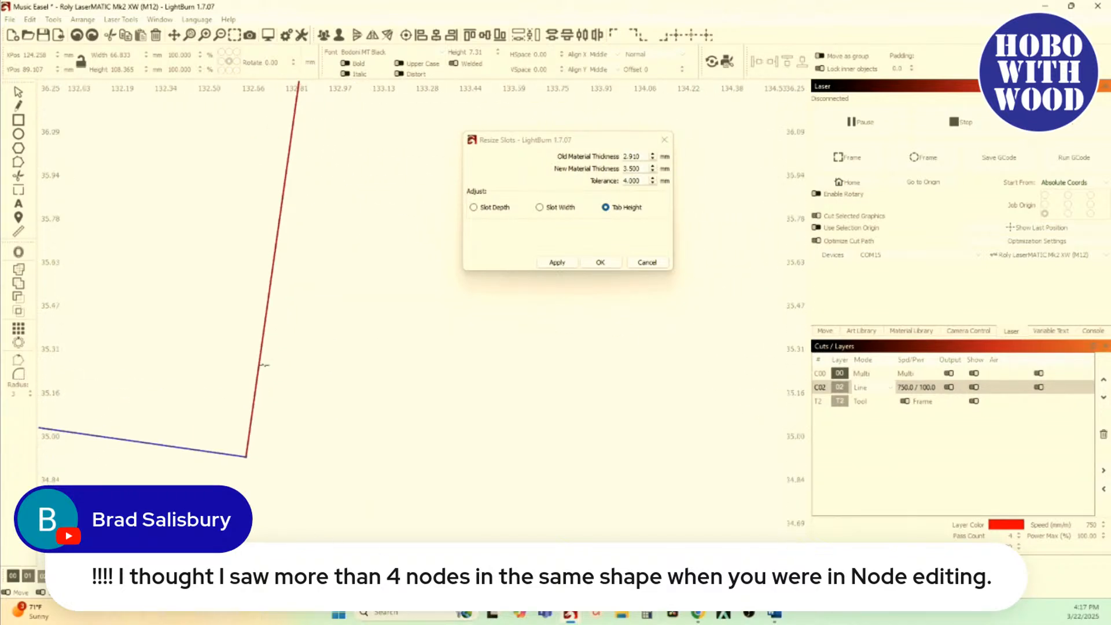
scroll(256, 476, "down", 1)
scroll(256, 476, "down", 4)
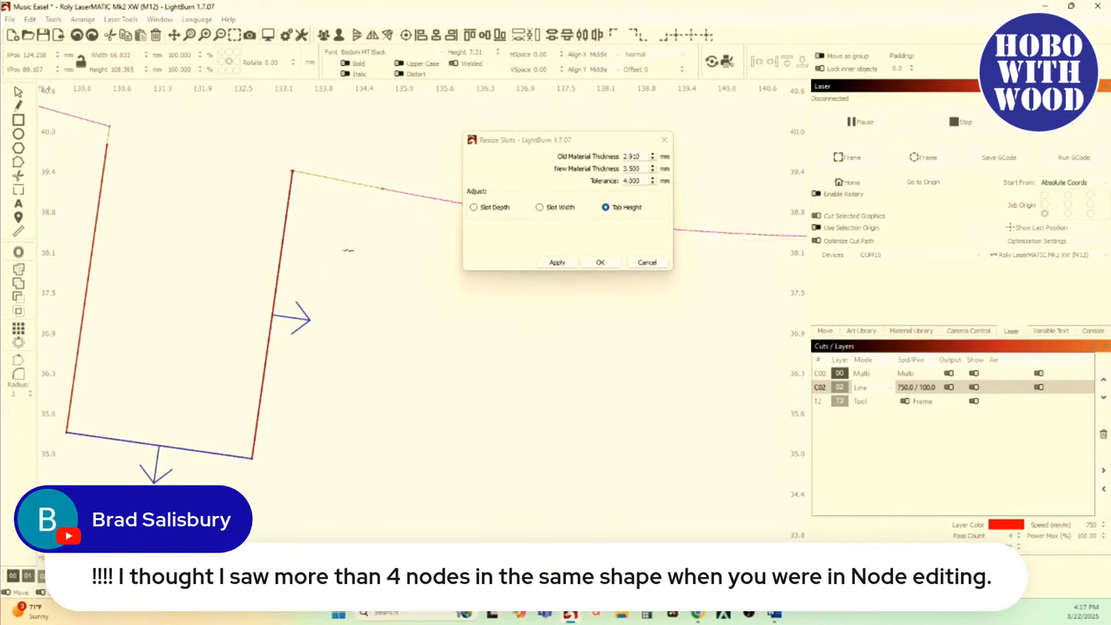
scroll(288, 229, "down", 2)
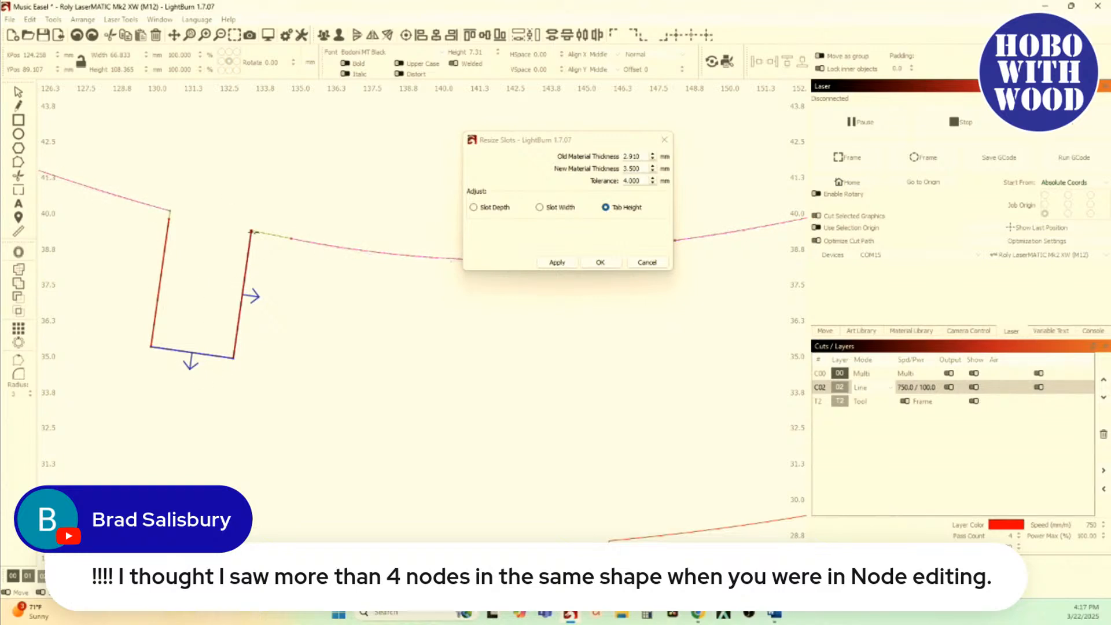
Step: Cancel Resize Slots and examine the closely spaced nodes at the slot's upper-right corner in node editing
left_click(649, 262)
scroll(255, 226, "up", 4)
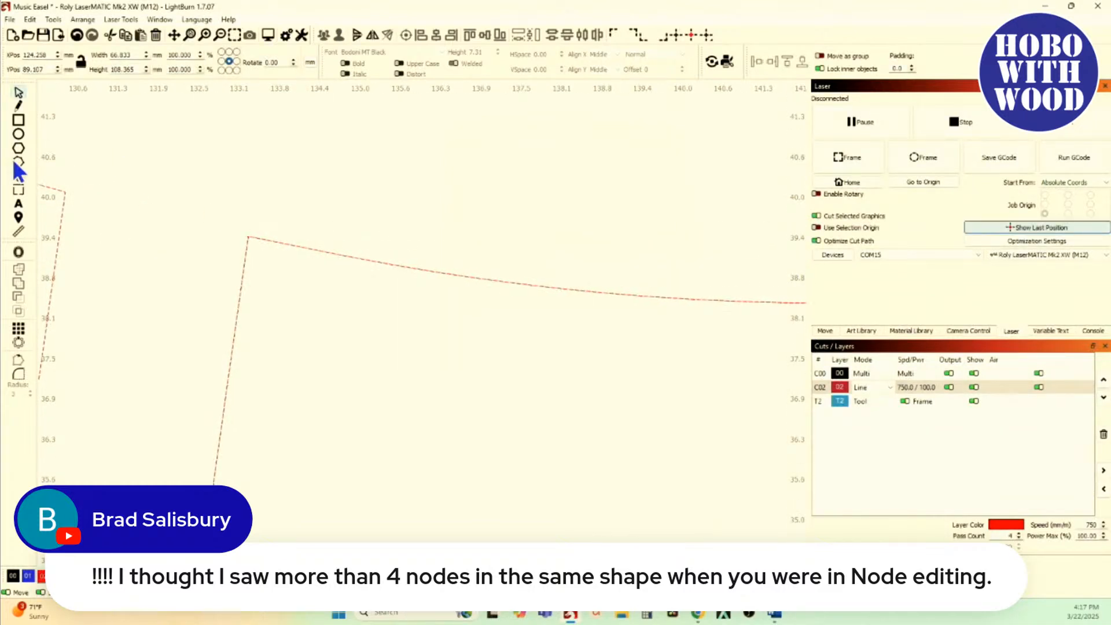
scroll(258, 193, "up", 10)
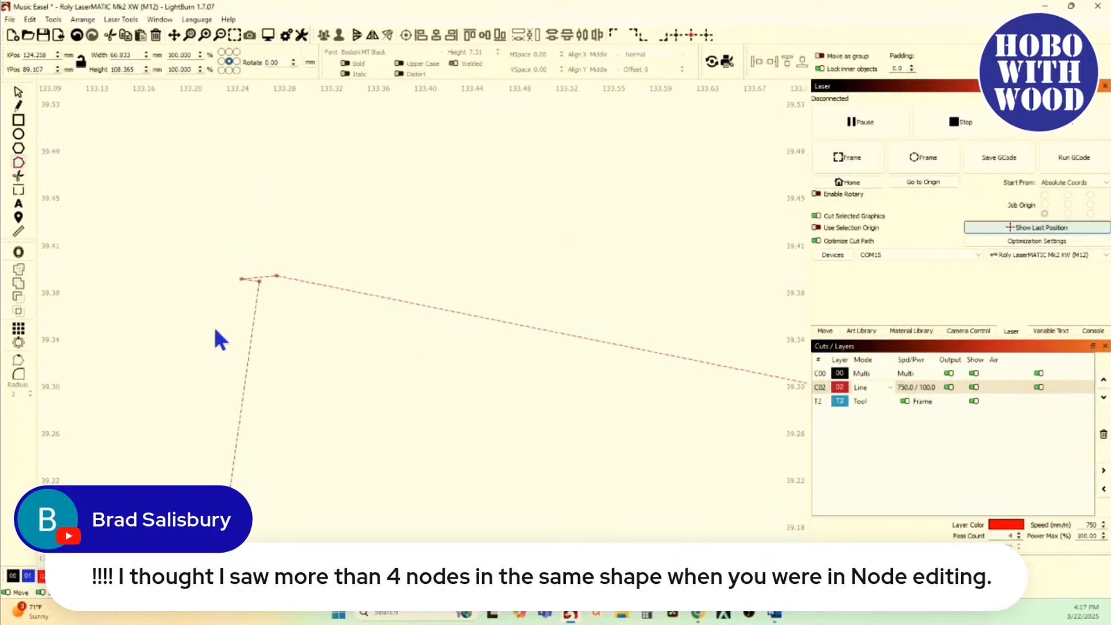
scroll(253, 253, "up", 2)
scroll(294, 252, "up", 3)
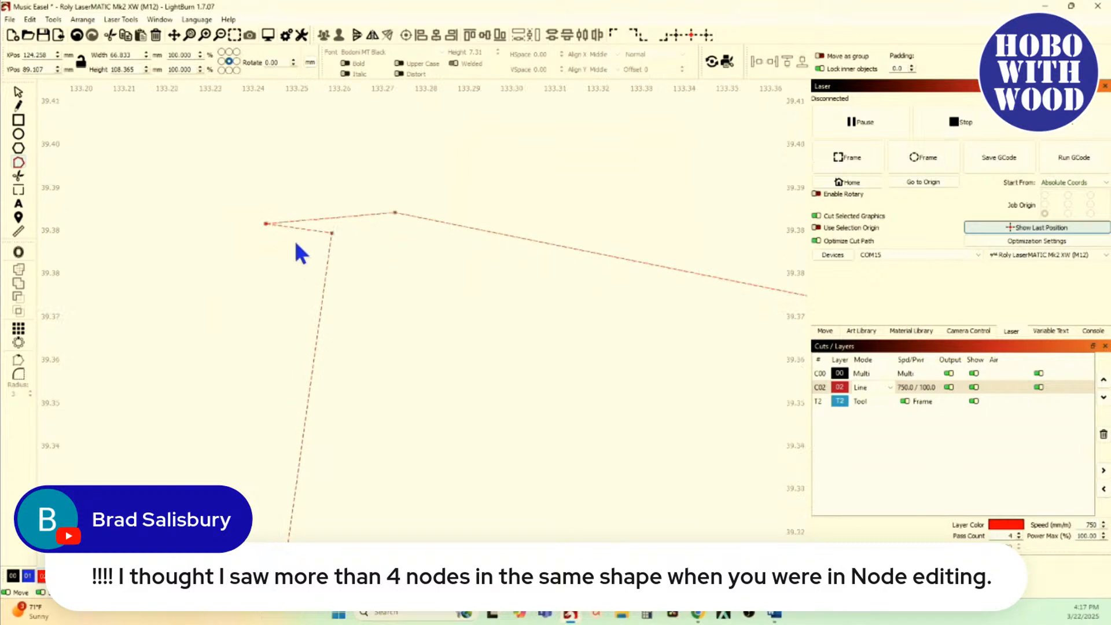
scroll(258, 228, "up", 1)
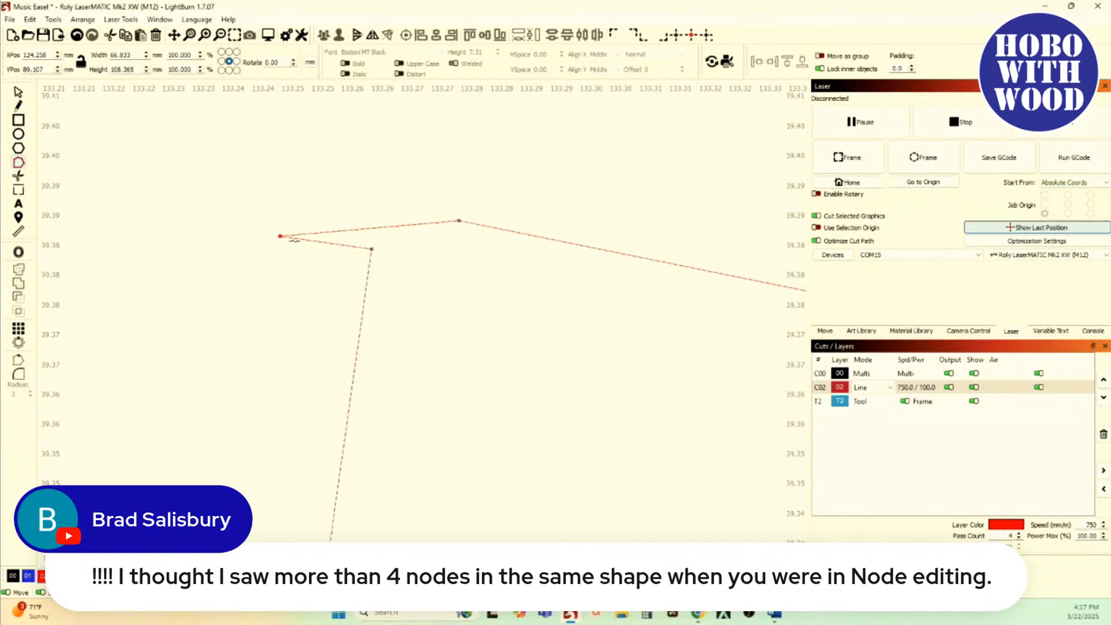
scroll(287, 242, "down", 10)
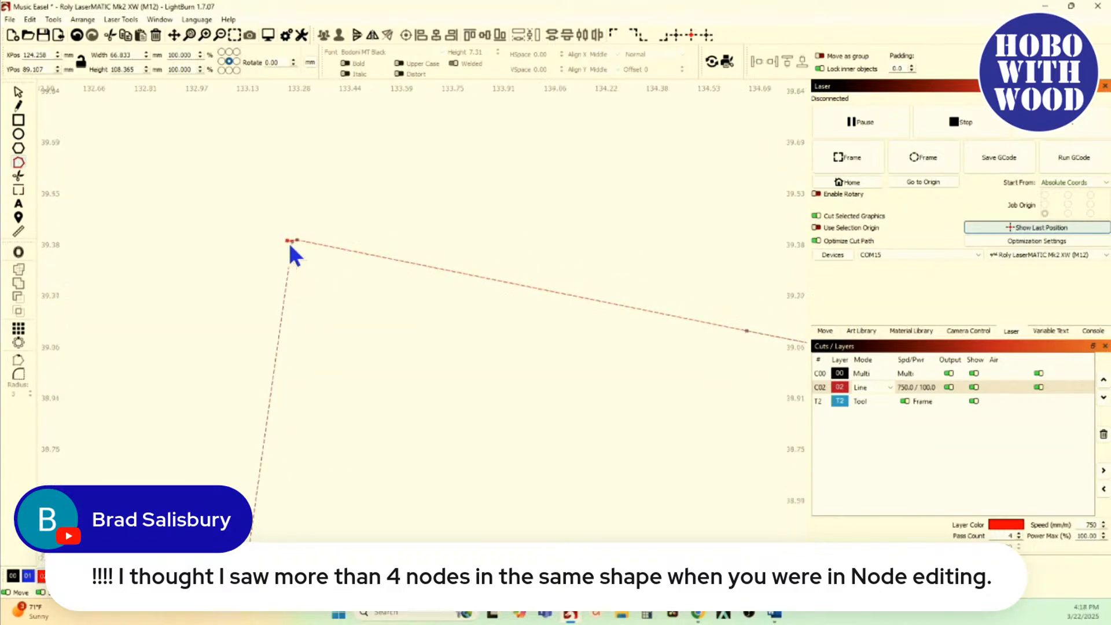
scroll(289, 242, "down", 8)
Step: Reopen Resize Slots on the contour, set the tolerance to 0.5 mm and select the Tab Height adjustment
left_click(53, 19)
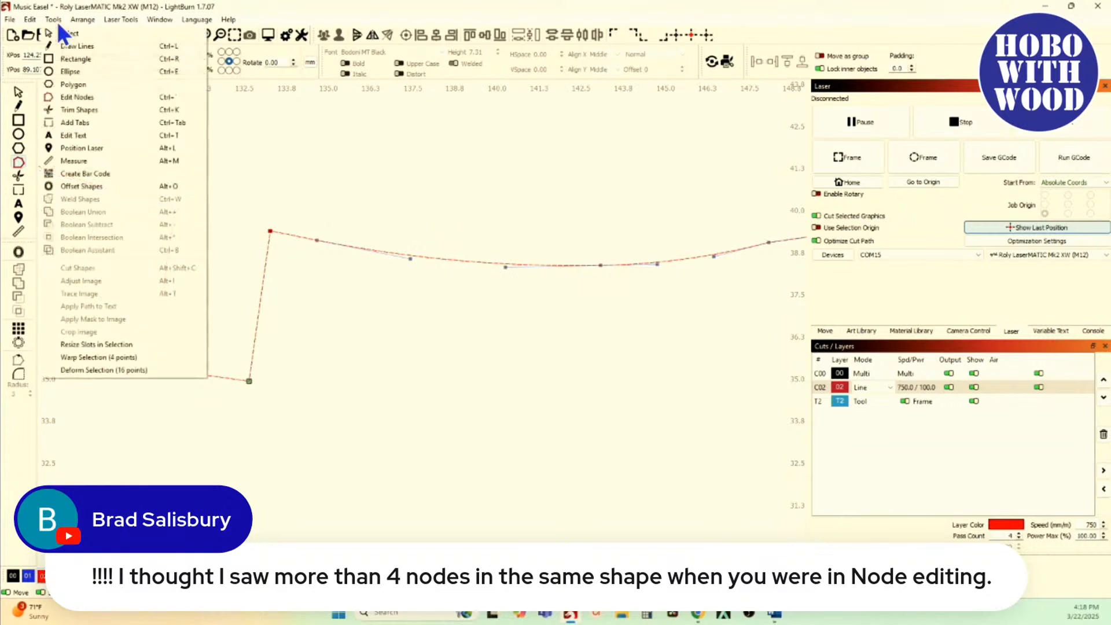
left_click(95, 344)
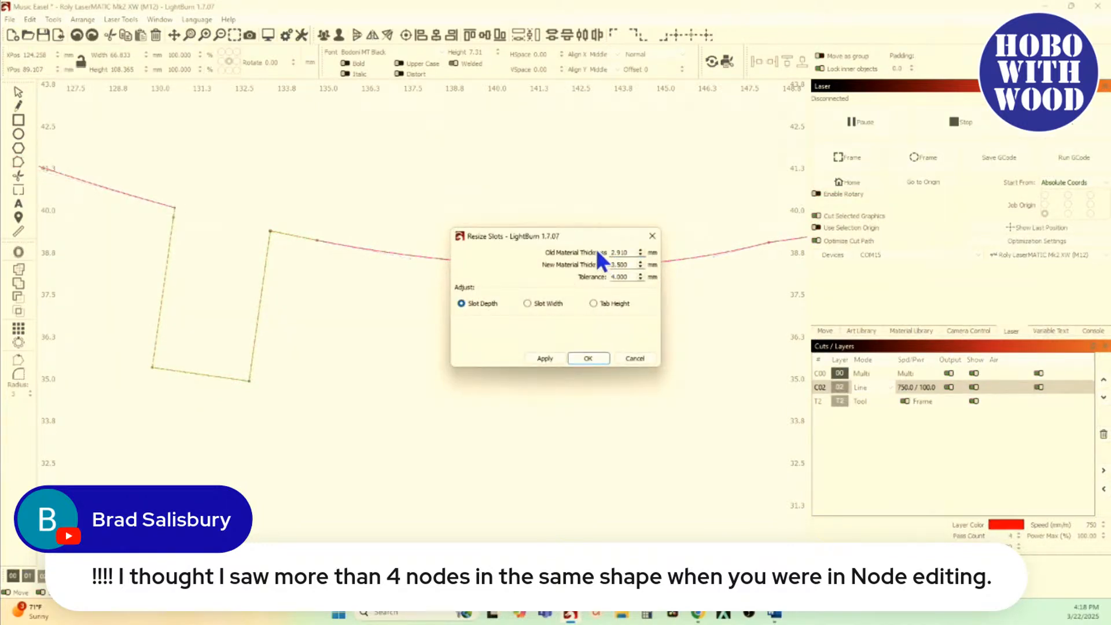
left_click_drag(633, 252, 570, 252)
type(".02")
double_click(634, 277)
key("BackSpace")
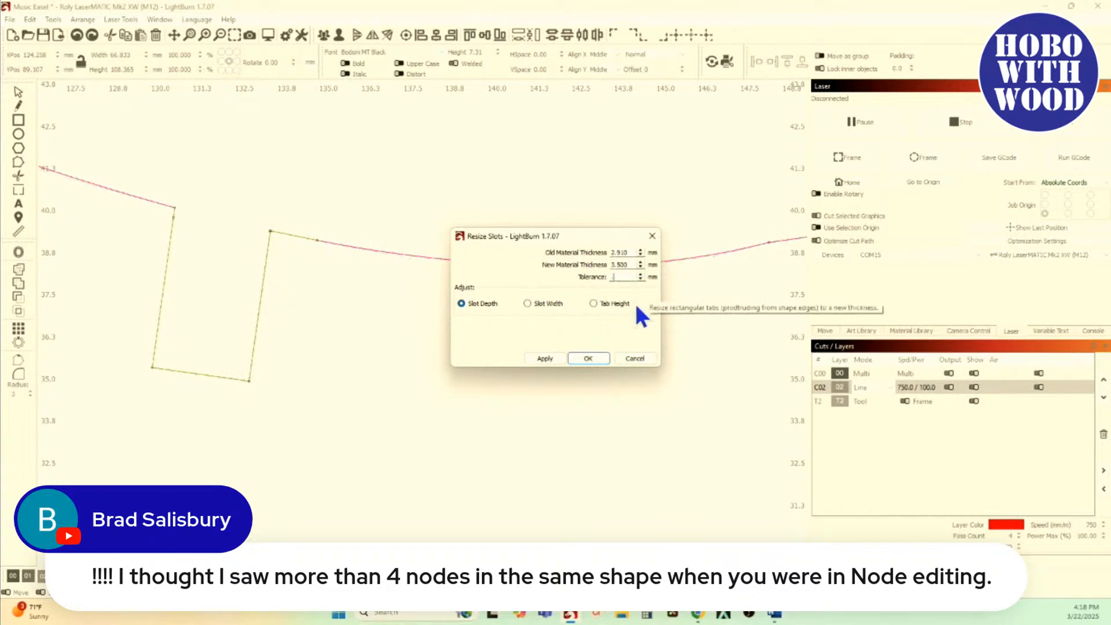
left_click(602, 305)
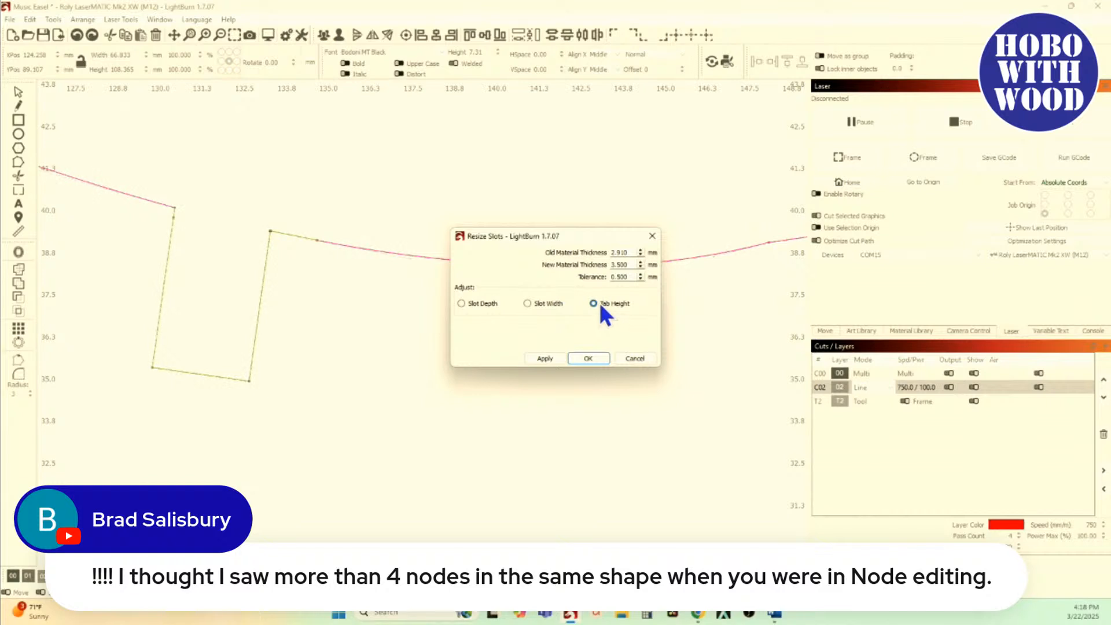
Step: Try an old material thickness of 0.02 mm and check the preview at the slot's upper-right corner
double_click(630, 252)
type(".02")
key("Tab")
left_click(631, 253)
type(".02")
scroll(275, 249, "up", 10)
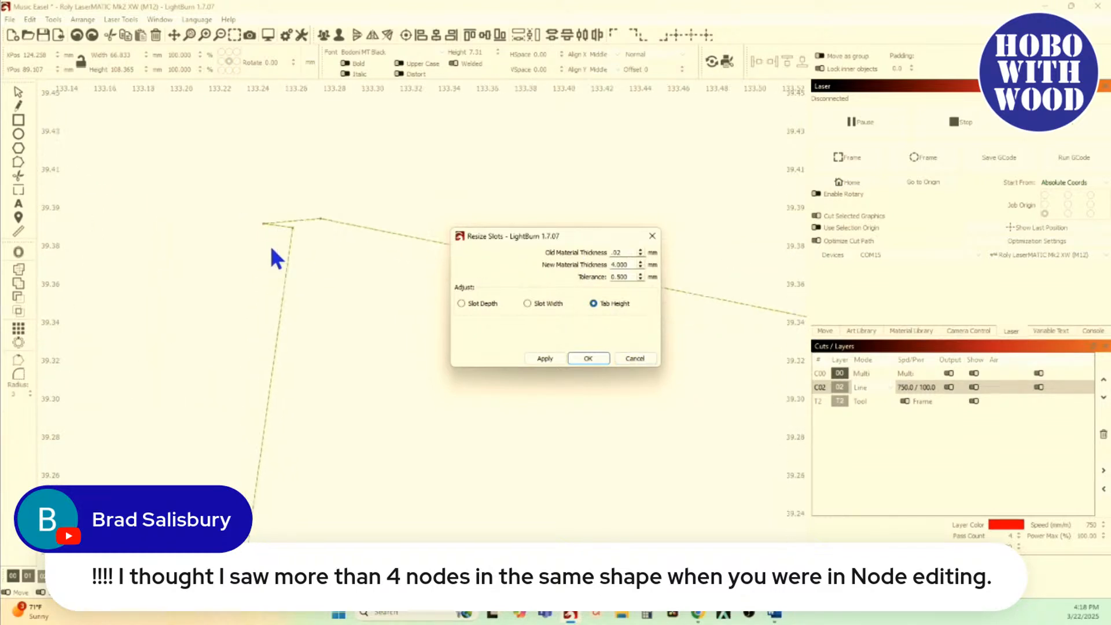
scroll(275, 232, "up", 3)
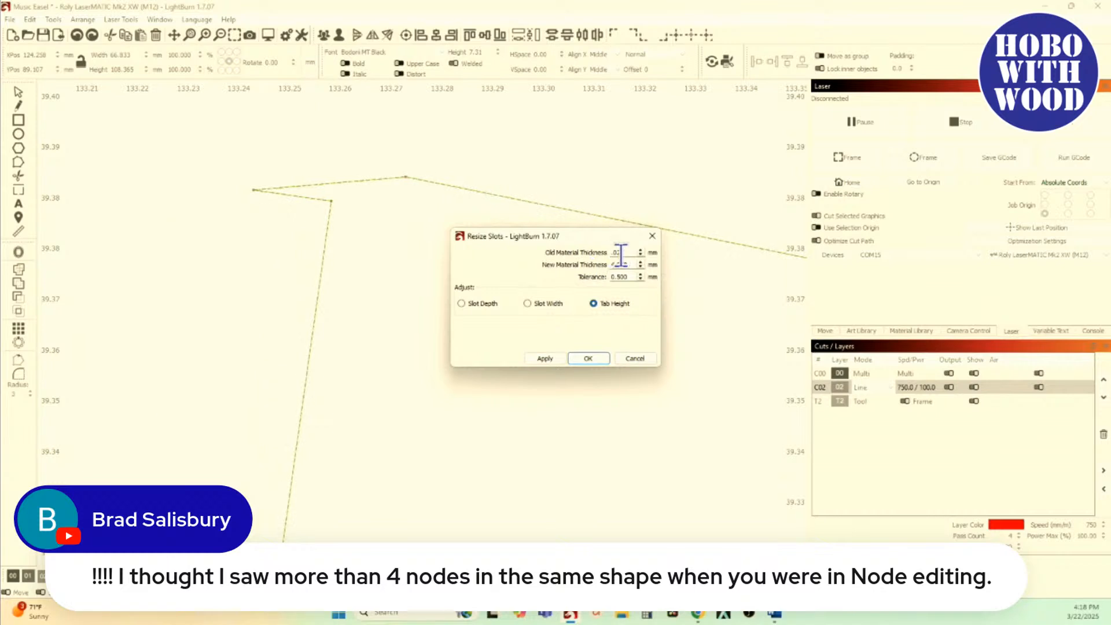
Step: Try the Slot Width adjustment on the upper-right corner's tiny segments, and cancel Resize Slots
left_click(529, 303)
left_click_drag(635, 253, 588, 246)
scroll(270, 351, "down", 3)
scroll(282, 301, "up", 3)
left_click(635, 358)
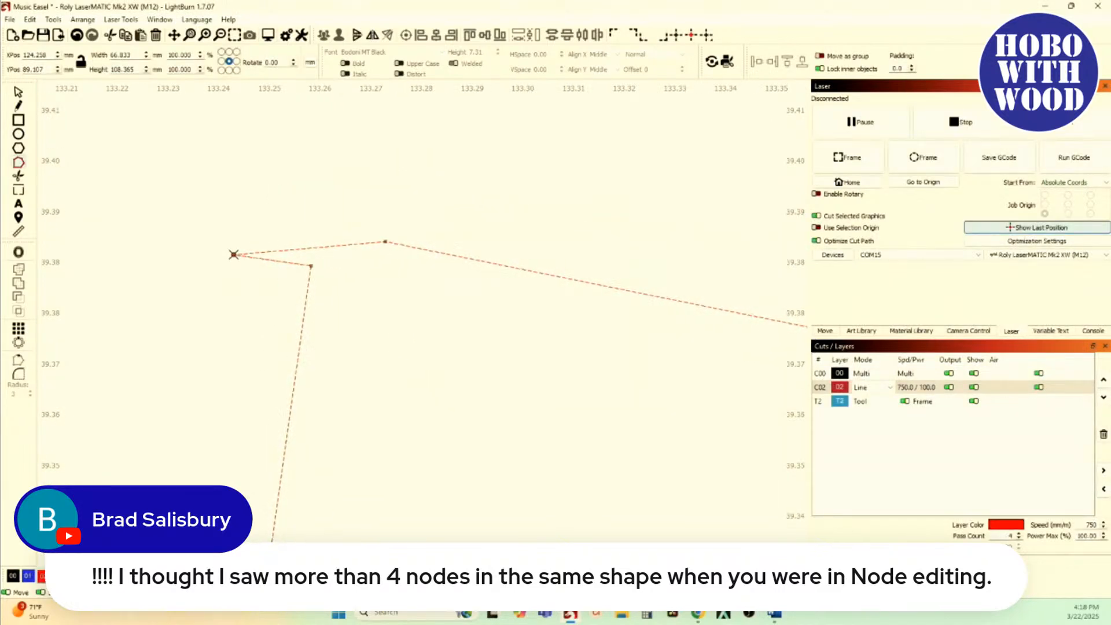
Step: Delete the stray node at the pointed tip of the slot's upper-right corner
key("d")
scroll(307, 276, "down", 10)
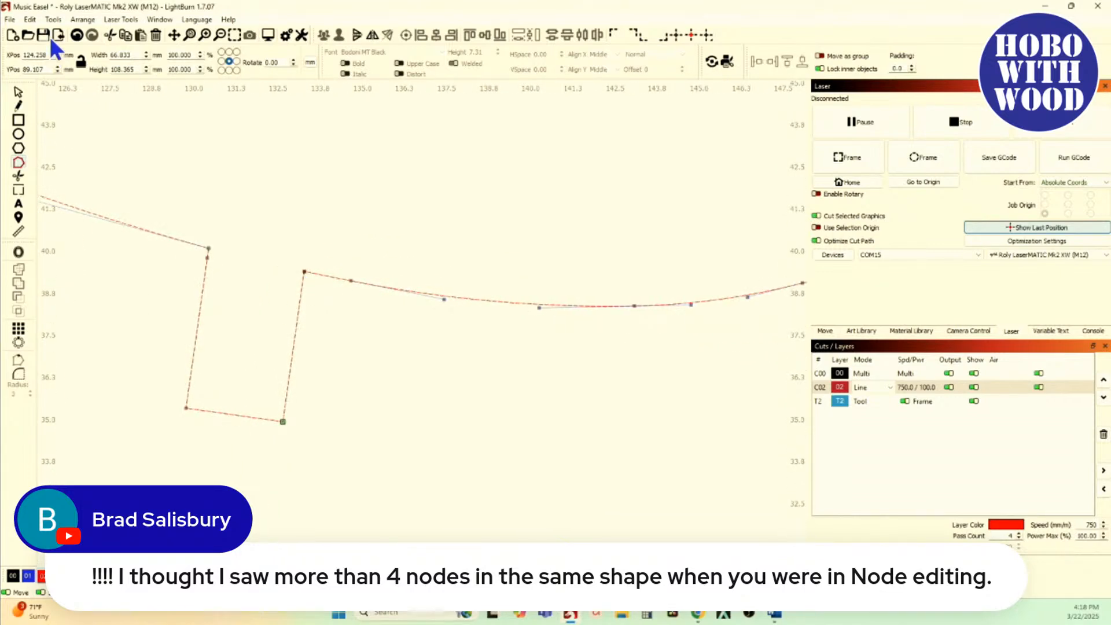
Step: Start Resize Slots on the cleaned contour and preview the Tab Height adjustment with a tolerance of 4 mm
left_click(53, 19)
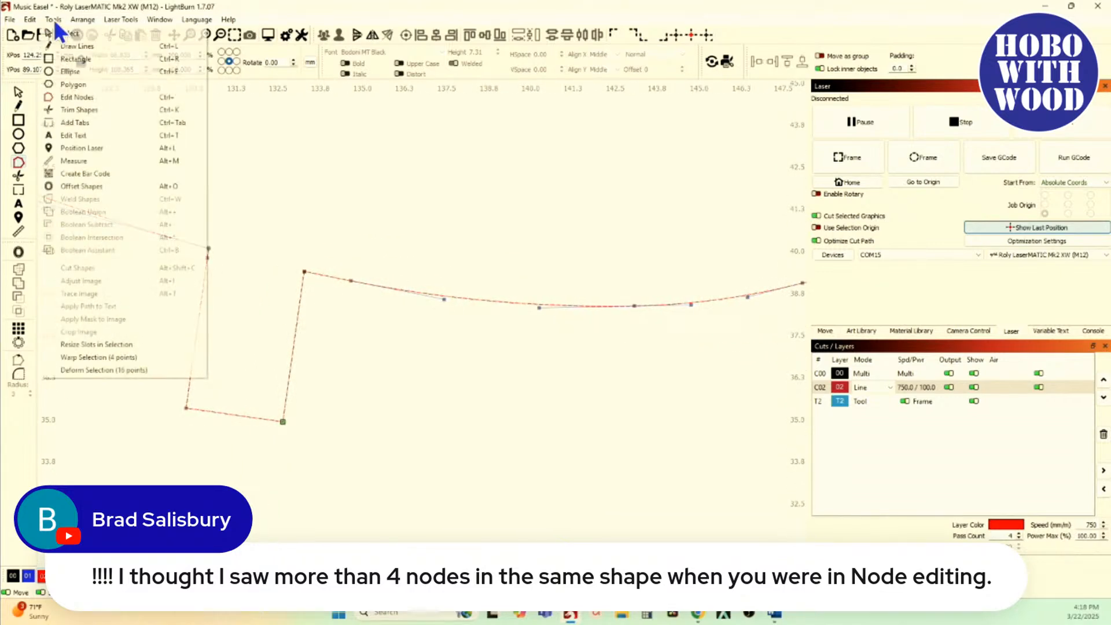
left_click(133, 343)
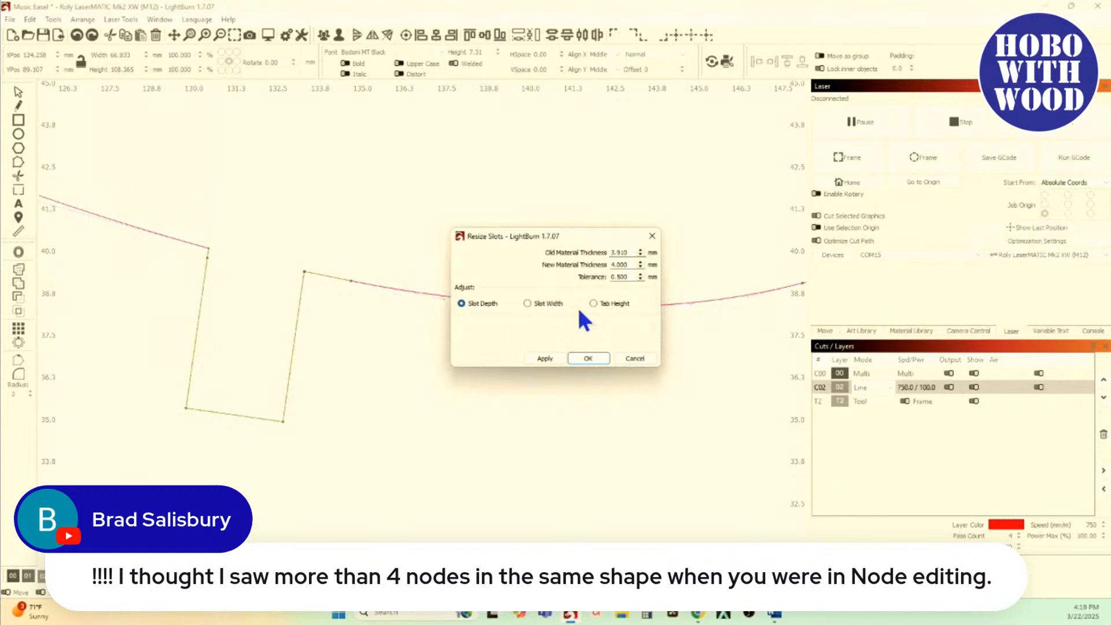
left_click(607, 303)
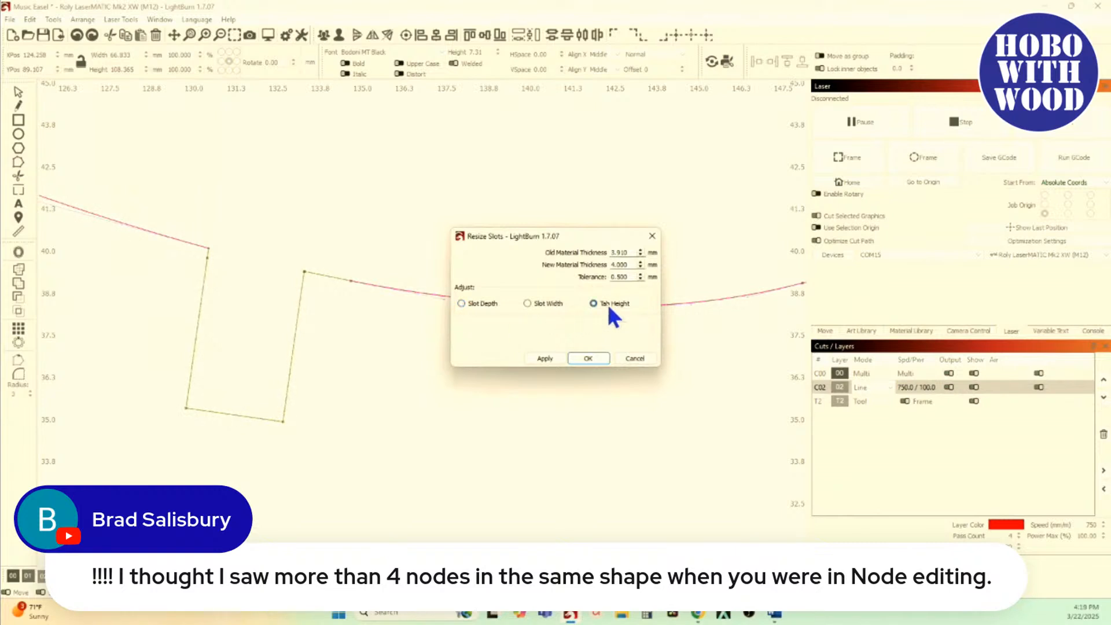
double_click(631, 277)
type("4")
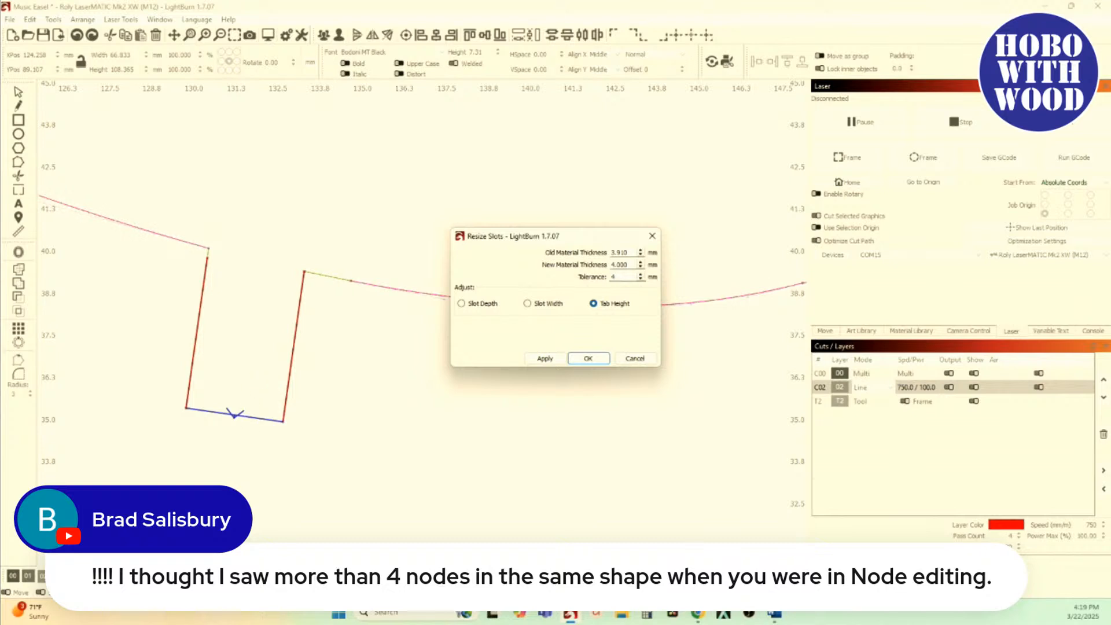
scroll(327, 282, "up", 4)
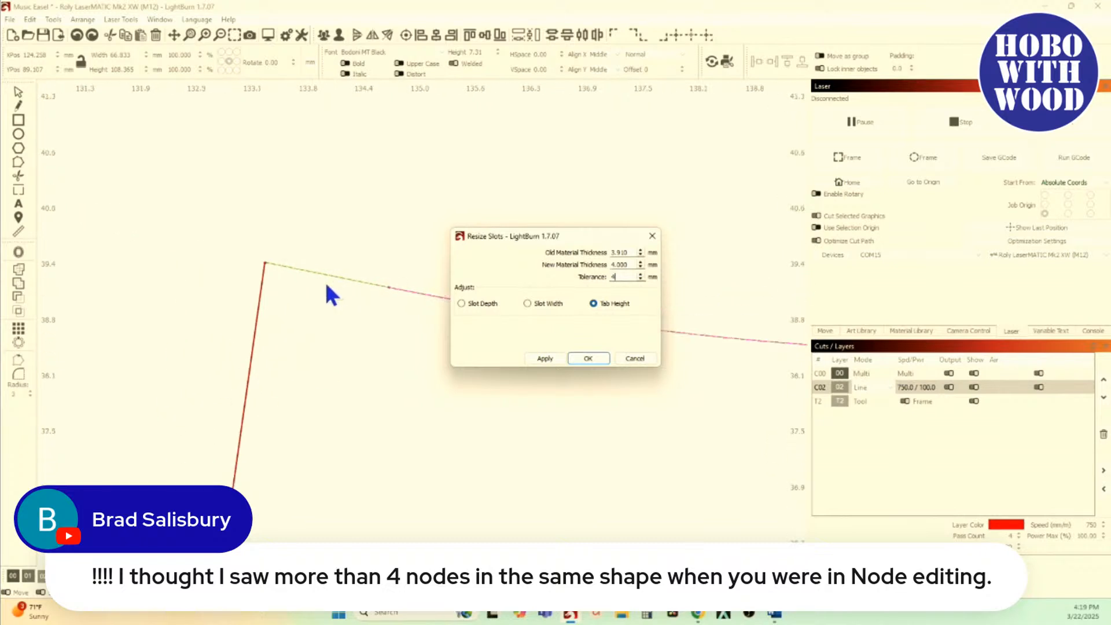
scroll(230, 255, "up", 2)
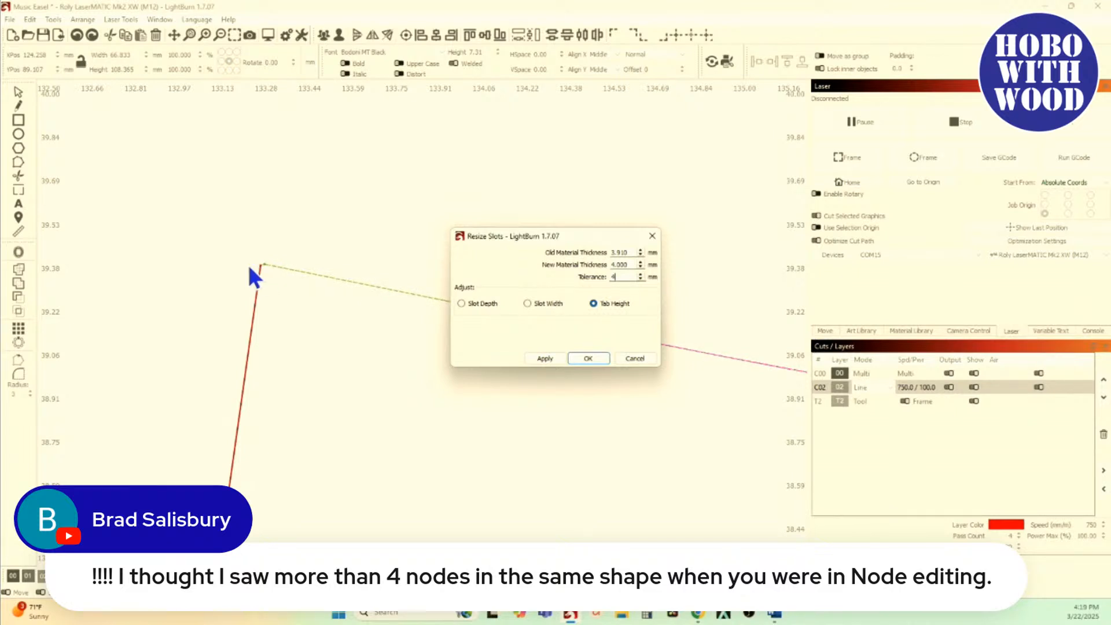
scroll(255, 270, "down", 4)
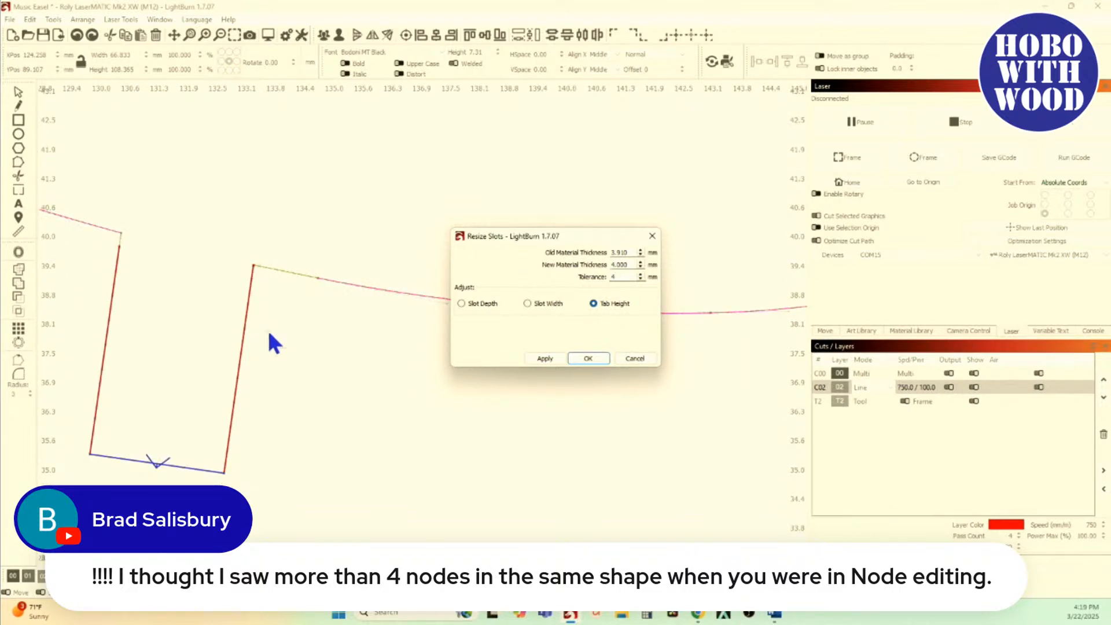
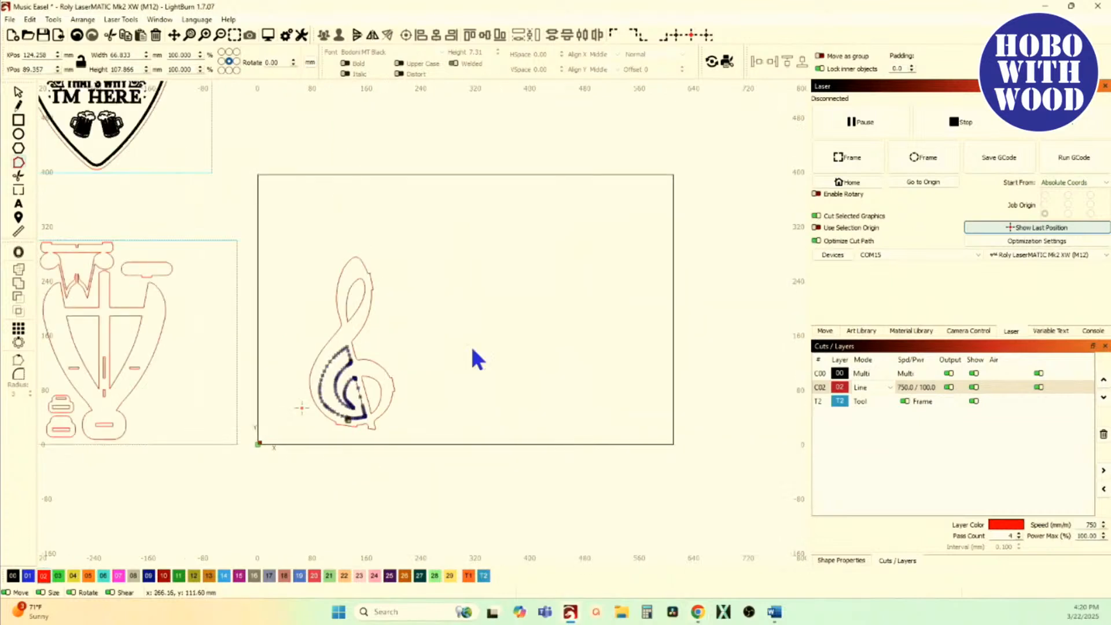
Step: Draw a square about 103 mm wide to the right of the treble clef, and a 25 by 5 mm rectangle above it
left_click(18, 120)
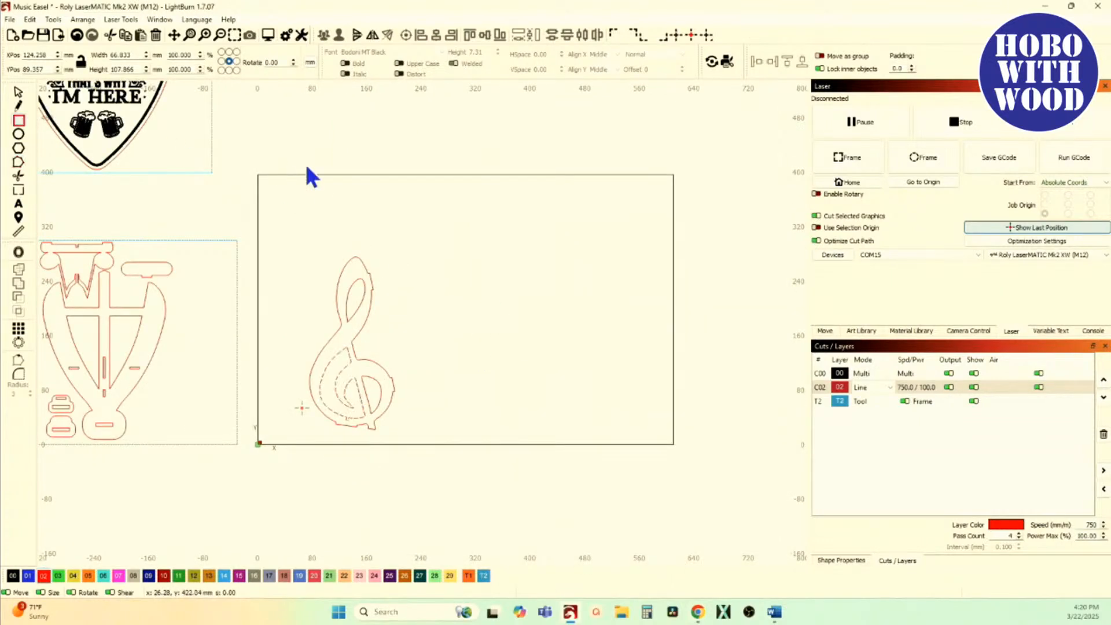
left_click_drag(483, 276, 553, 347)
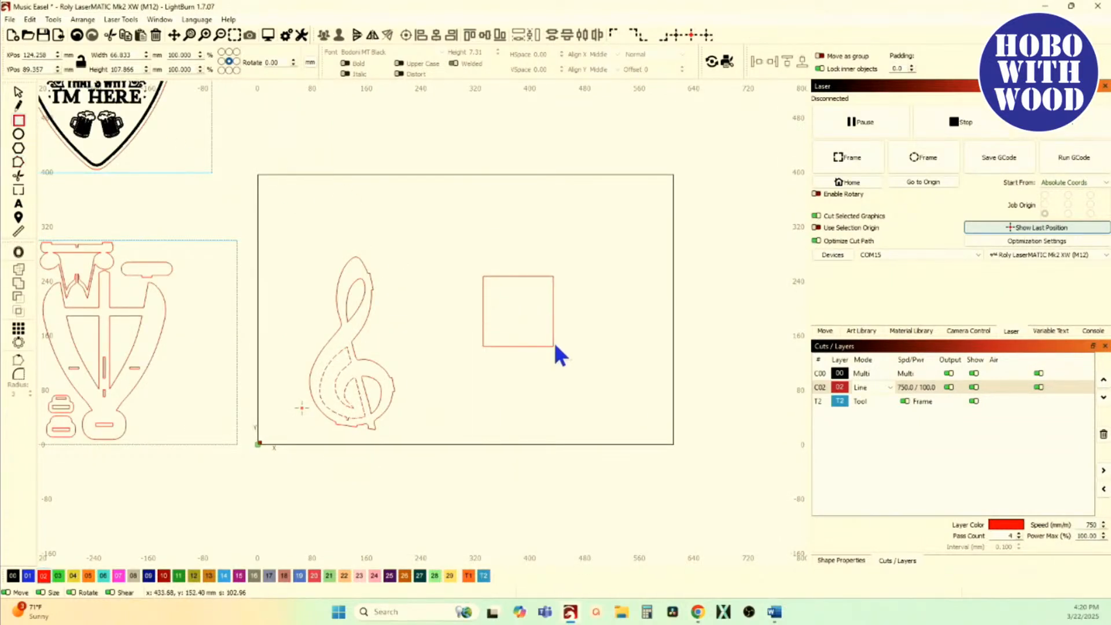
scroll(520, 308, "up", 4)
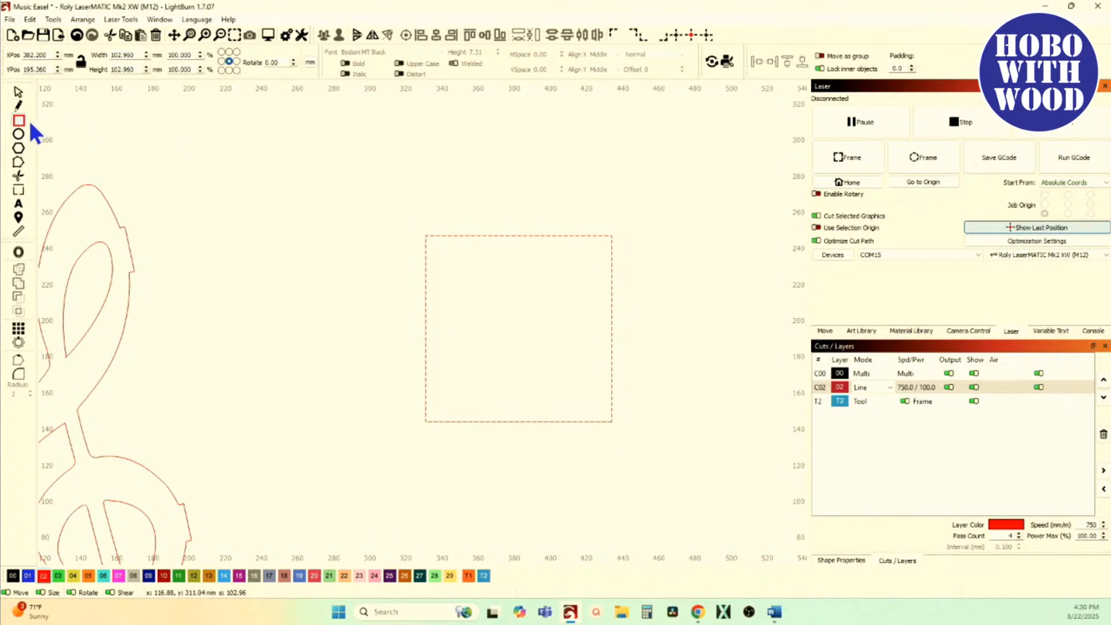
left_click_drag(428, 174, 477, 184)
left_click(19, 92)
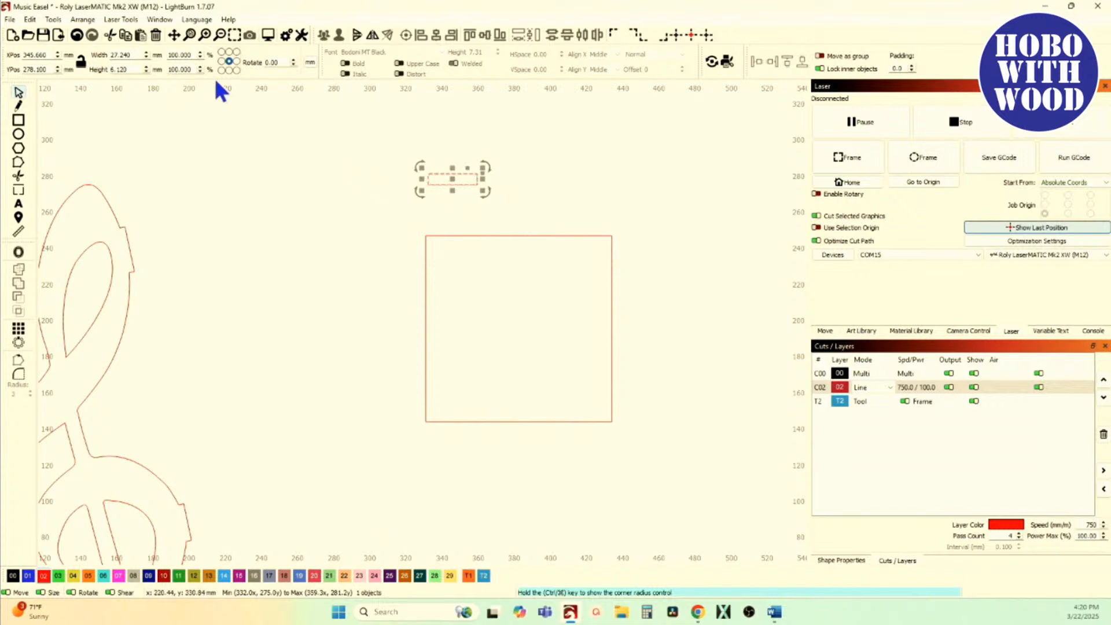
double_click(159, 55)
type("25")
key("Tab")
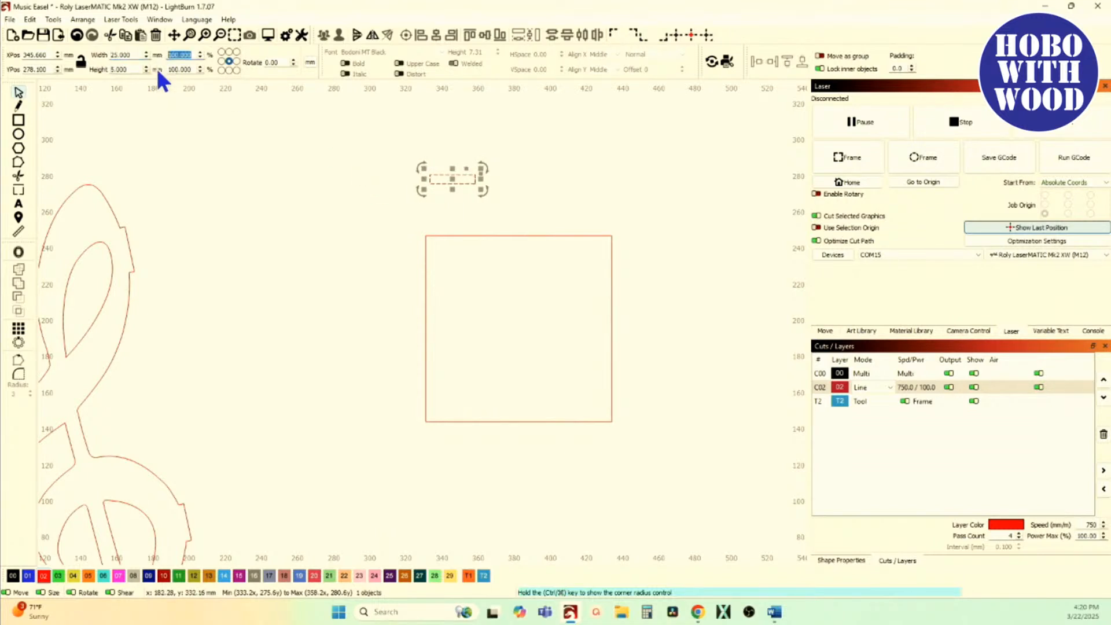
Step: Centre the small rectangle horizontally on the square and align it flush inside the square's top edge
left_click_drag(453, 180, 517, 208)
left_click(469, 237, "shift")
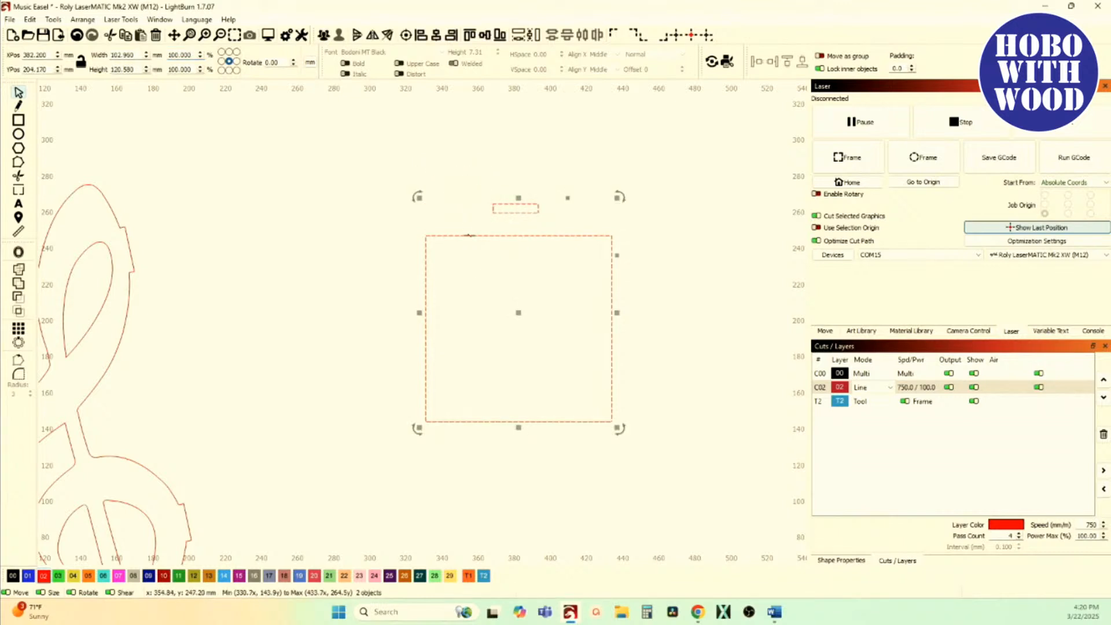
left_click(469, 34)
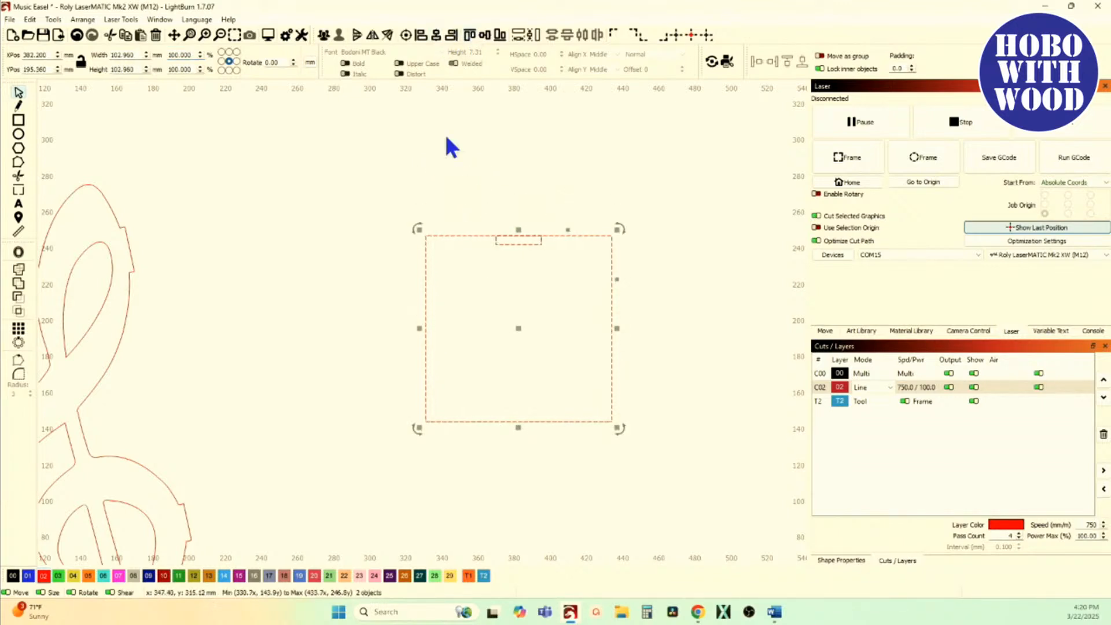
left_click(463, 227)
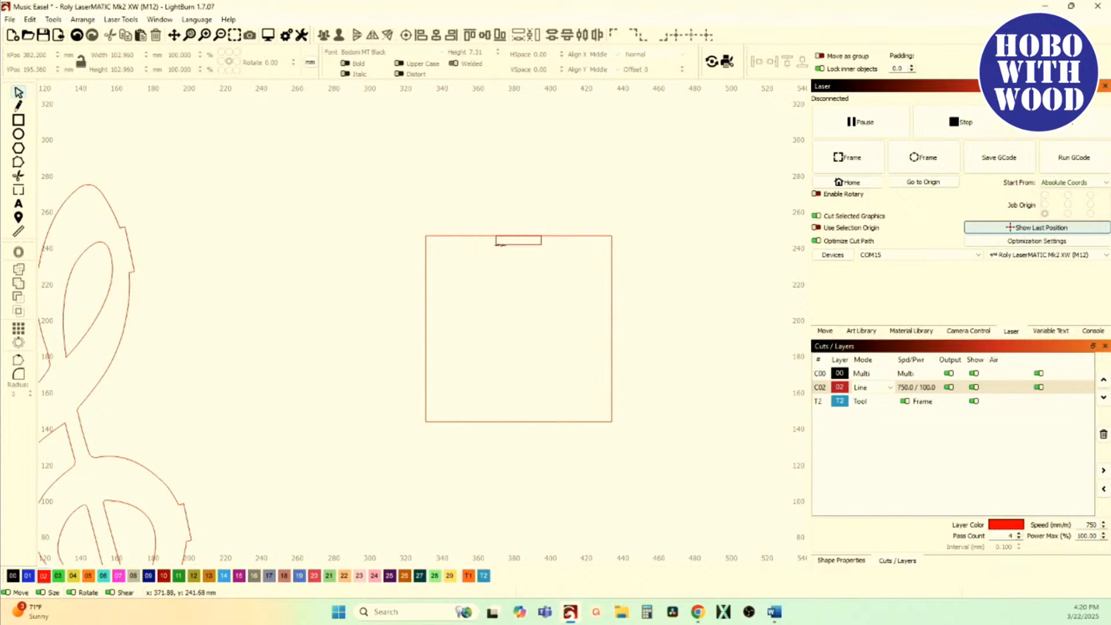
Step: Duplicate the small rectangle and move the copy 20 mm upward, clear of the square
left_click(452, 236)
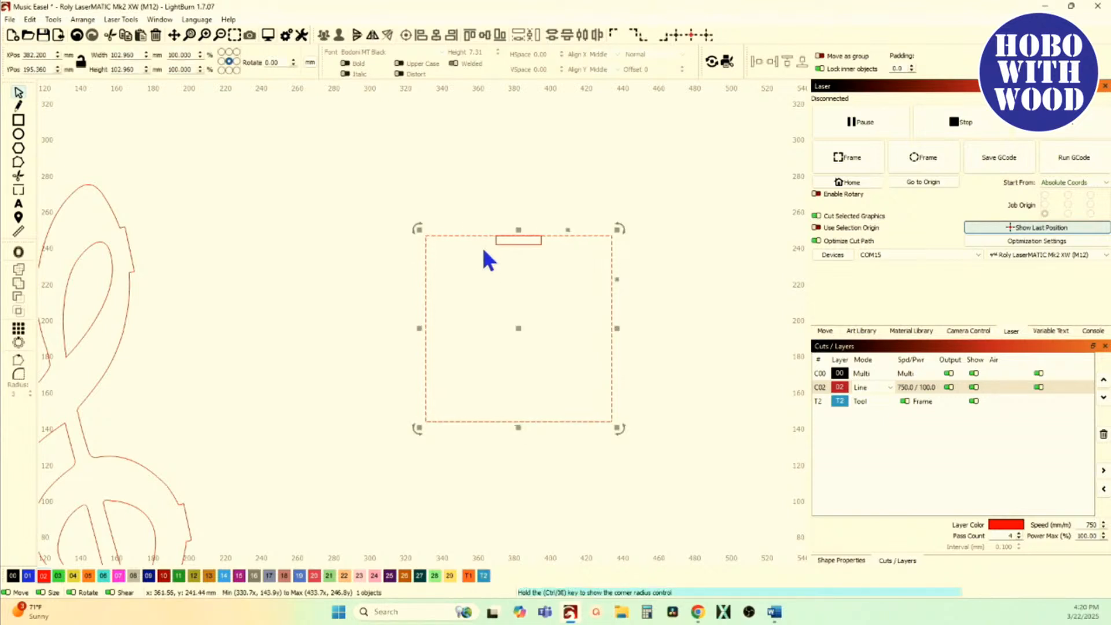
left_click(505, 246)
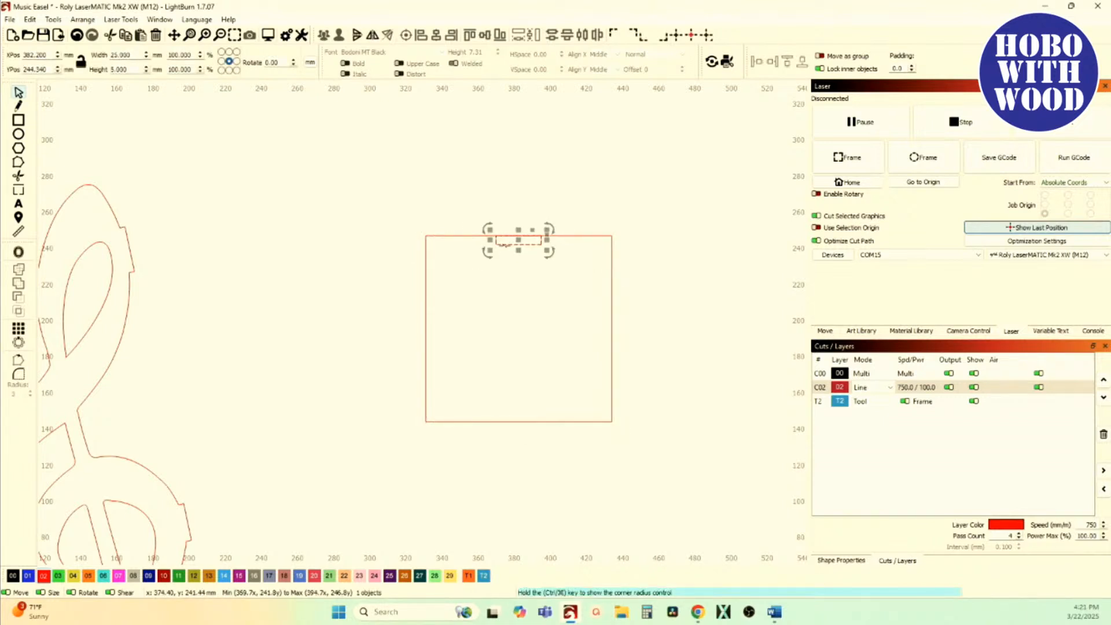
key("ctrl+d")
key("shift+Up")
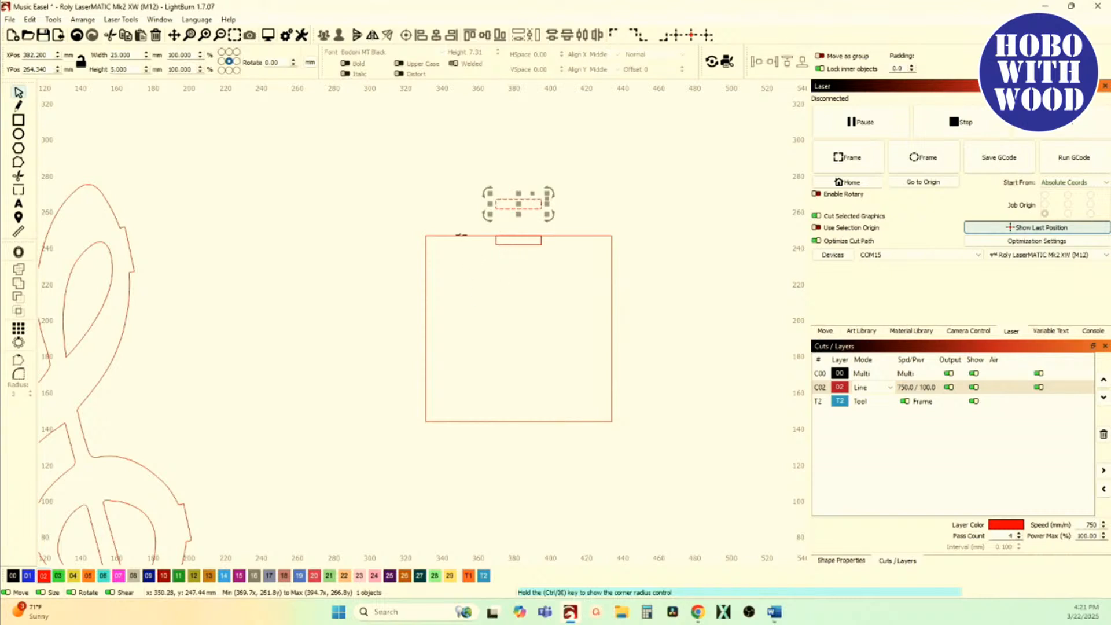
left_click(437, 212)
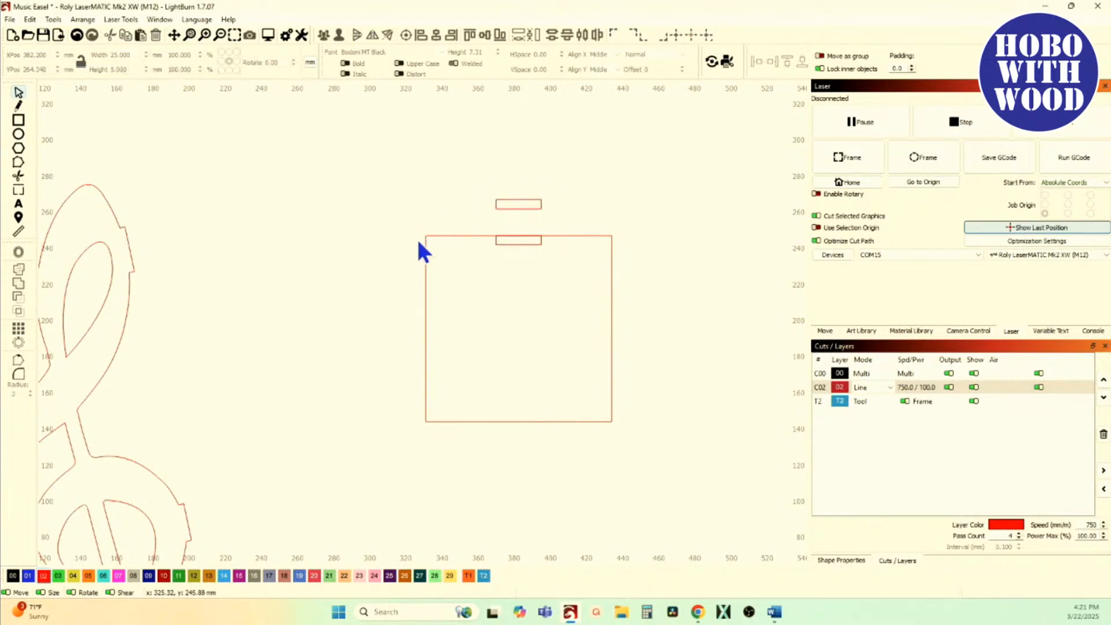
Step: Duplicate the square with its inset rectangle in place, and subtract the rectangle from one square to form a slot
left_click_drag(400, 224, 701, 462)
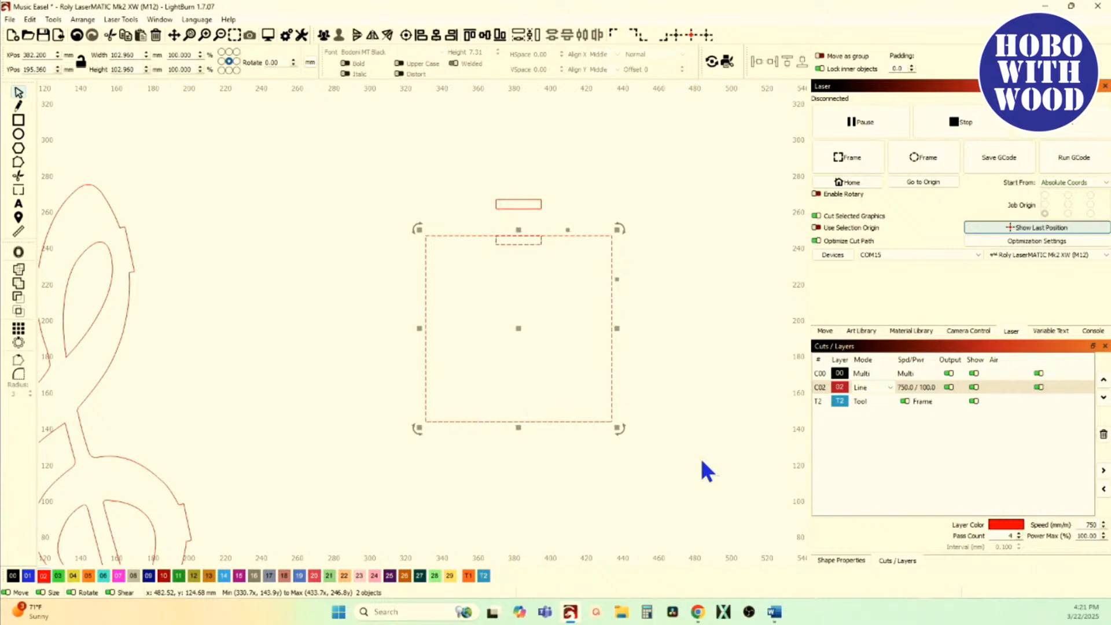
left_click(702, 461)
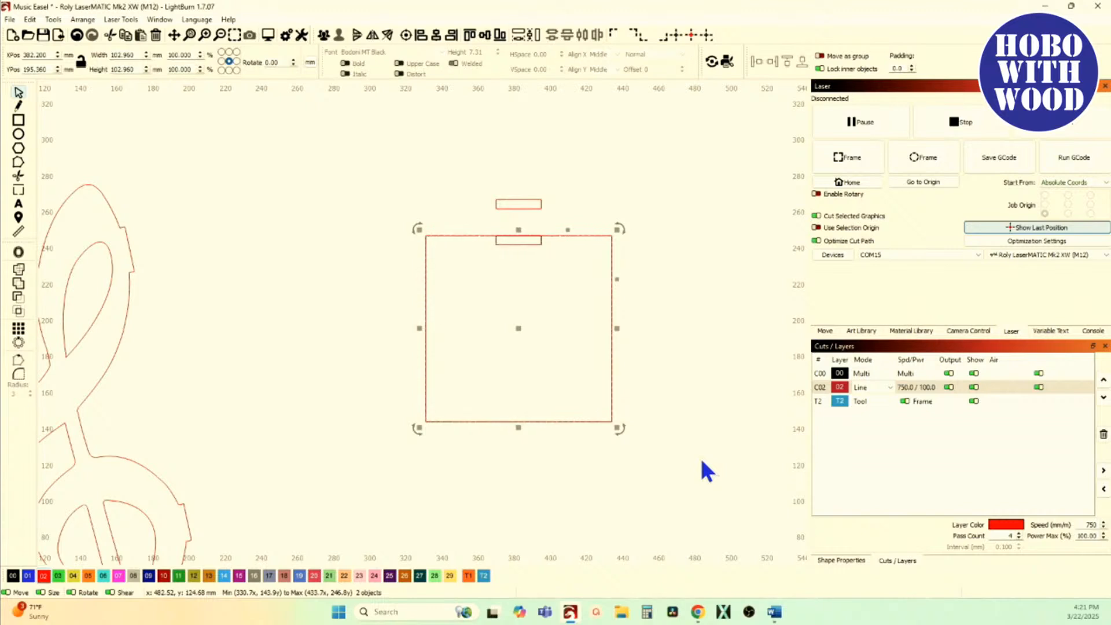
left_click(463, 235)
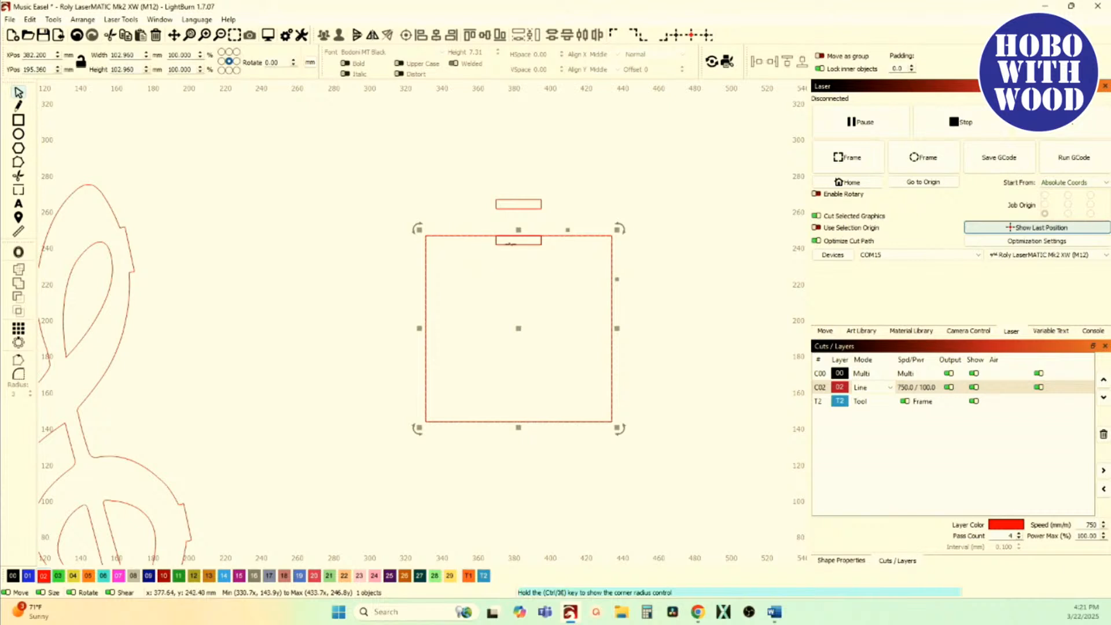
left_click(511, 244, "shift")
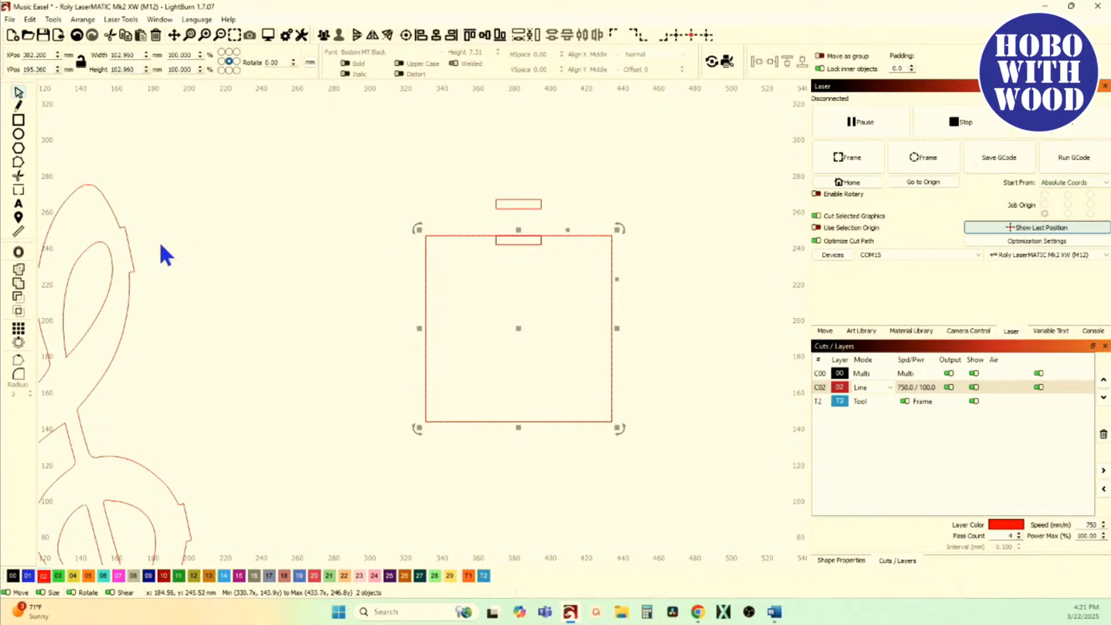
left_click(19, 297)
Step: Move the slotted square to the right, outside the work area
scroll(200, 335, "down", 4)
left_click_drag(350, 331, 589, 331)
scroll(317, 307, "up", 5)
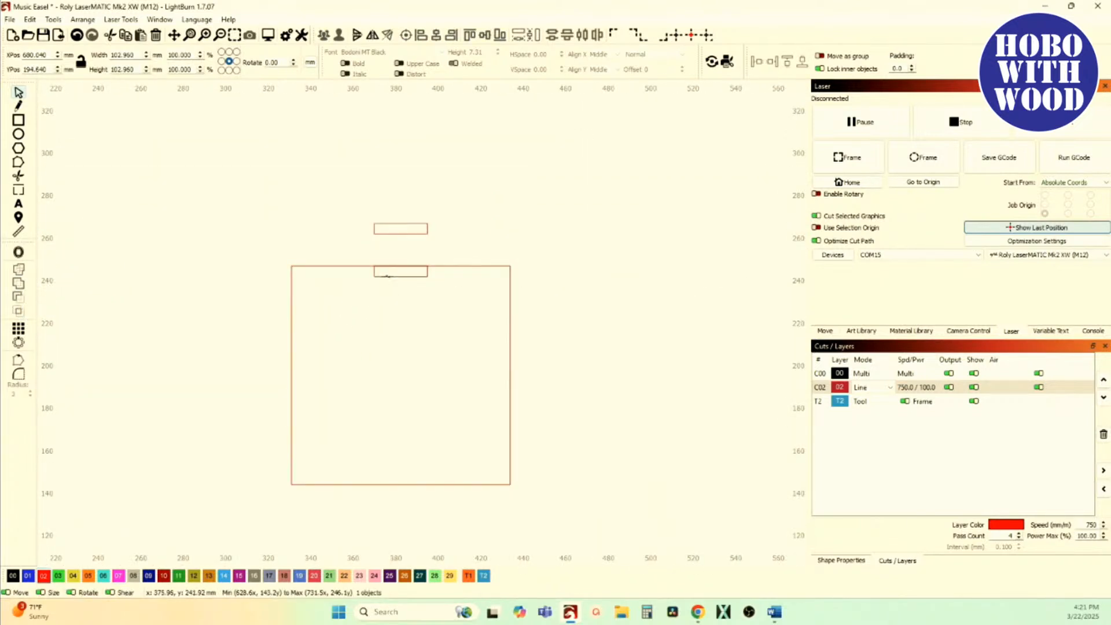
Step: Move the inset rectangle up against the outside of the square's top edge and union both into a tabbed square
left_click(387, 276)
key("Up")
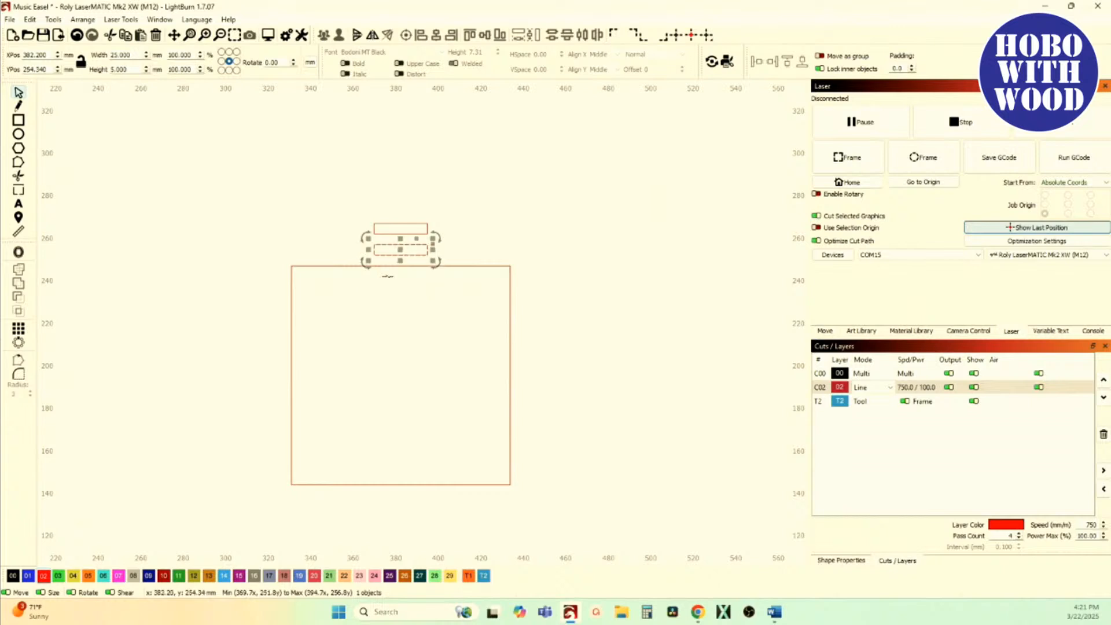
left_click_drag(313, 293, 266, 229)
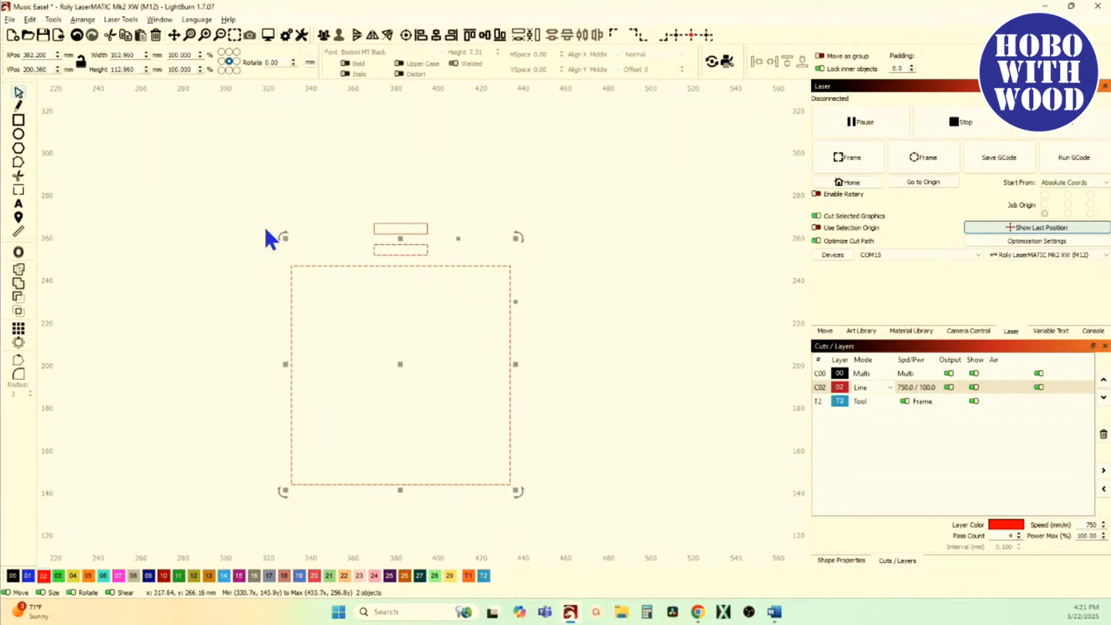
key("alt+shift+v")
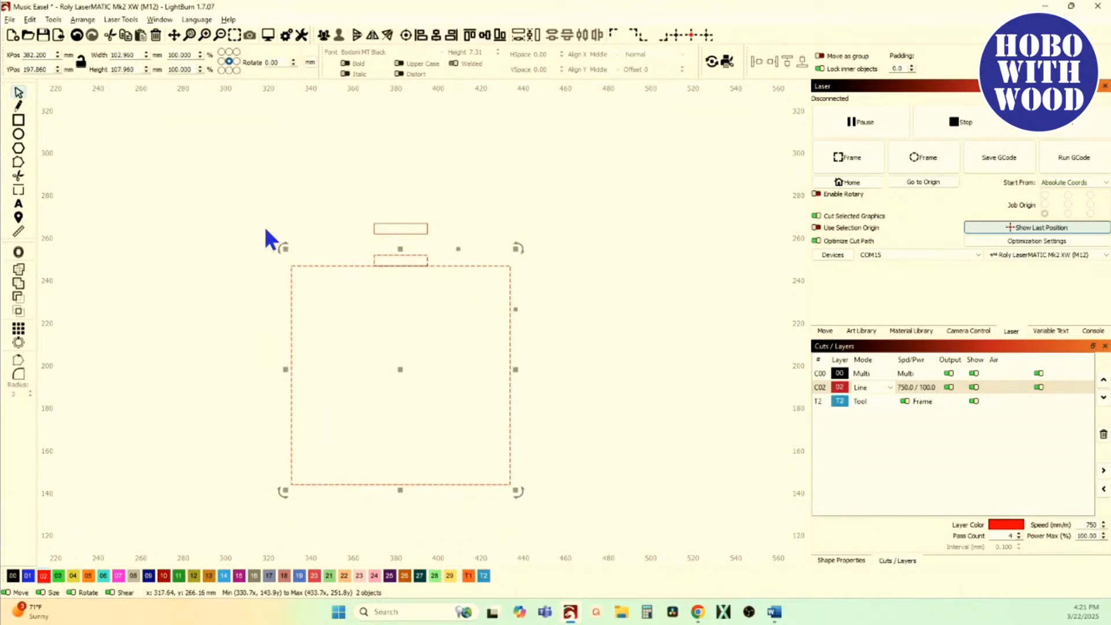
left_click(21, 285)
Step: Delete the spare small rectangle above the tabbed square
left_click(438, 228)
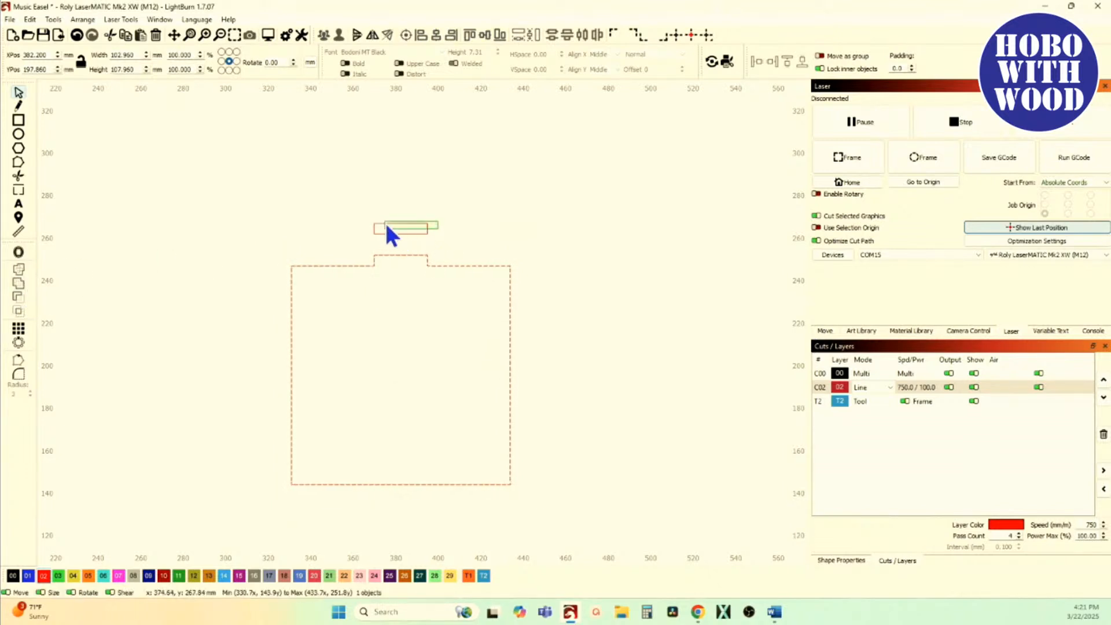
left_click(384, 224)
scroll(384, 220, "down", 3)
scroll(368, 241, "down", 2)
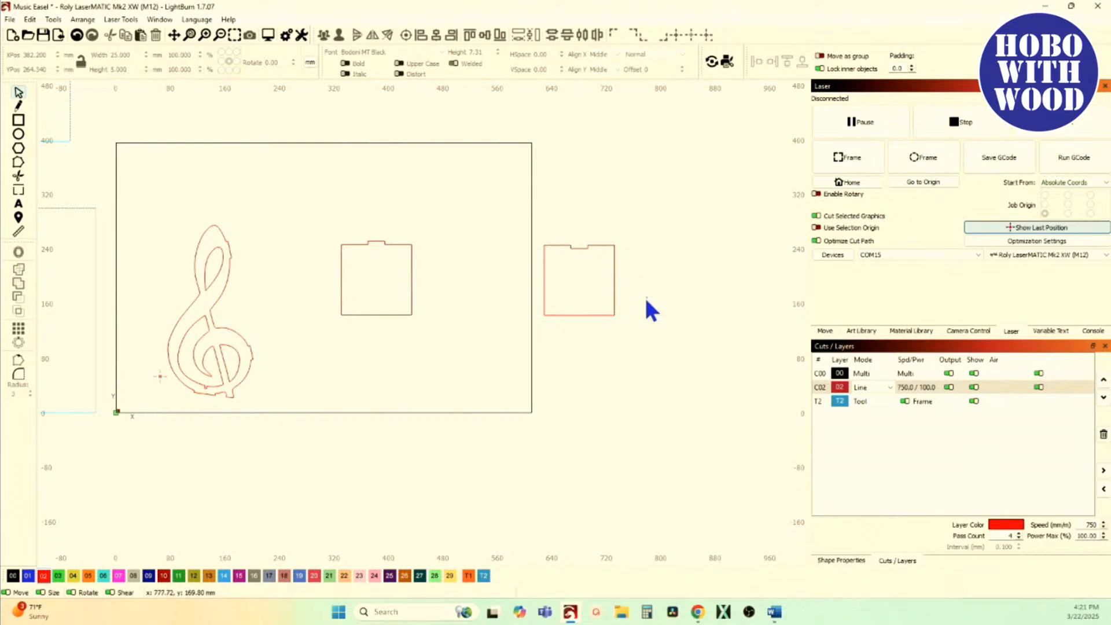
Step: Flip the slotted square vertically and place it directly above the tabbed square so slot and tab face each other
left_click_drag(650, 310, 378, 207)
key("v")
scroll(377, 232, "up", 5)
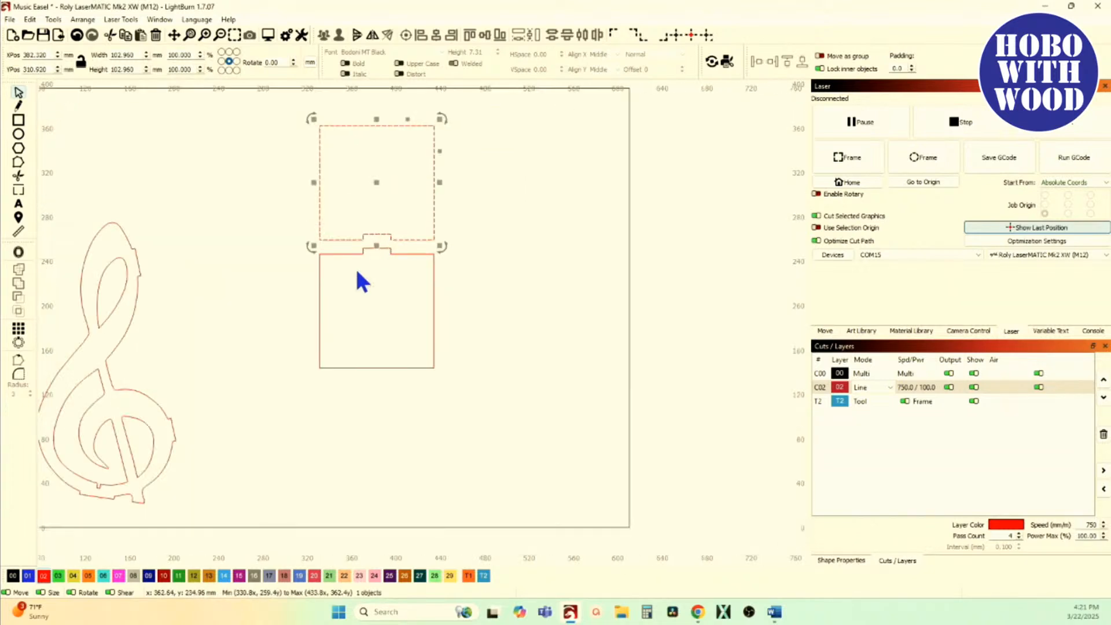
Step: Start Resize Slots on both squares with old material thickness 5 mm, new material thickness 3 mm and tolerance 0.5 mm
scroll(353, 255, "up", 4)
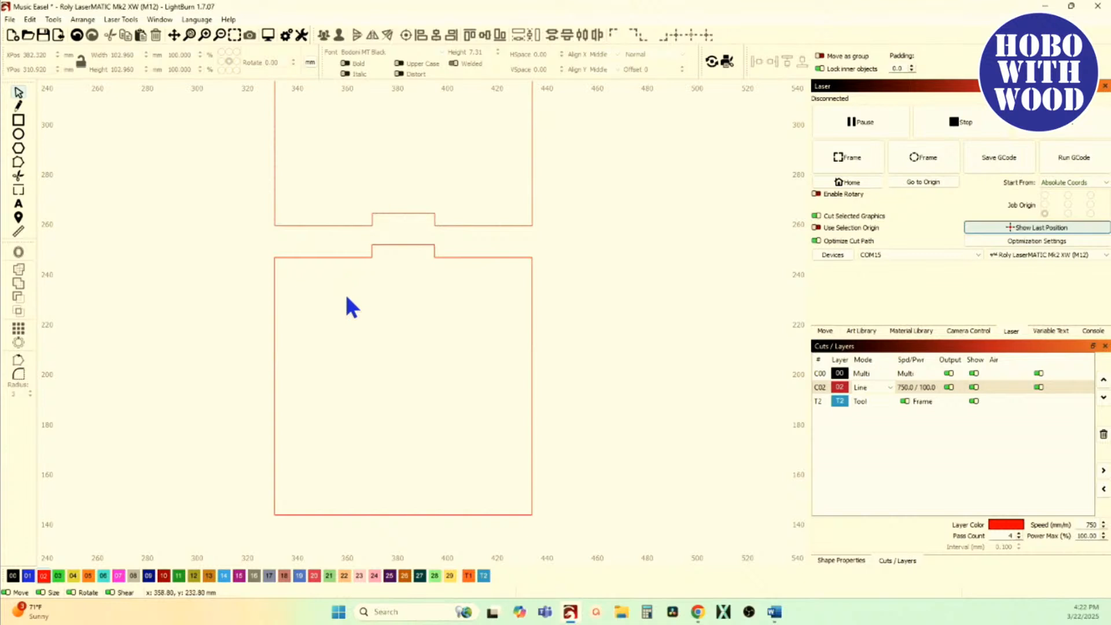
left_click_drag(345, 292, 300, 212)
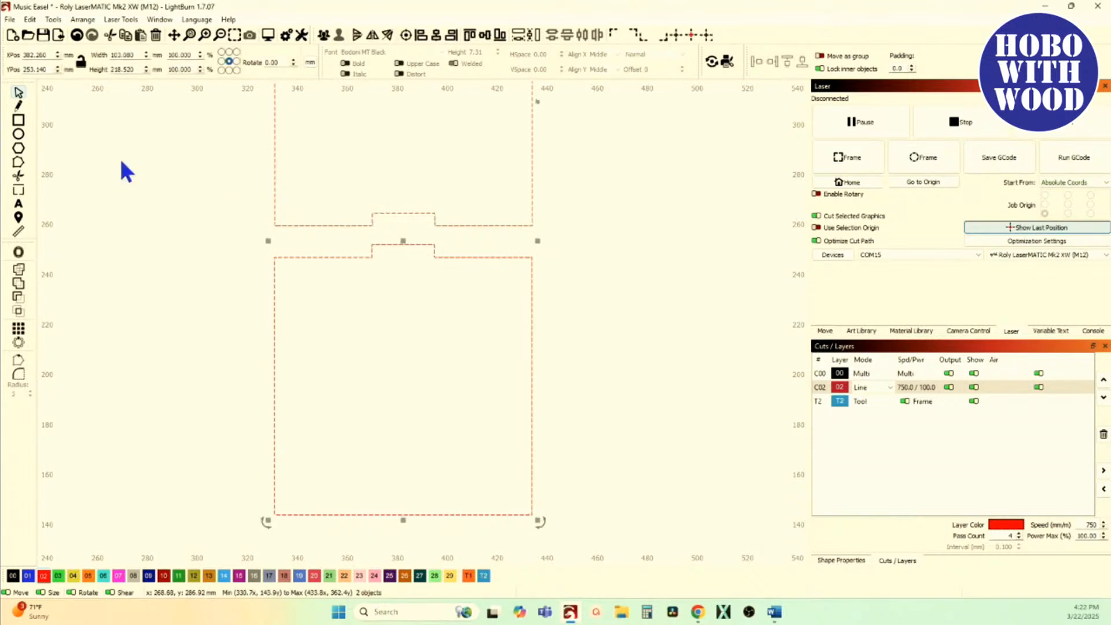
left_click(54, 19)
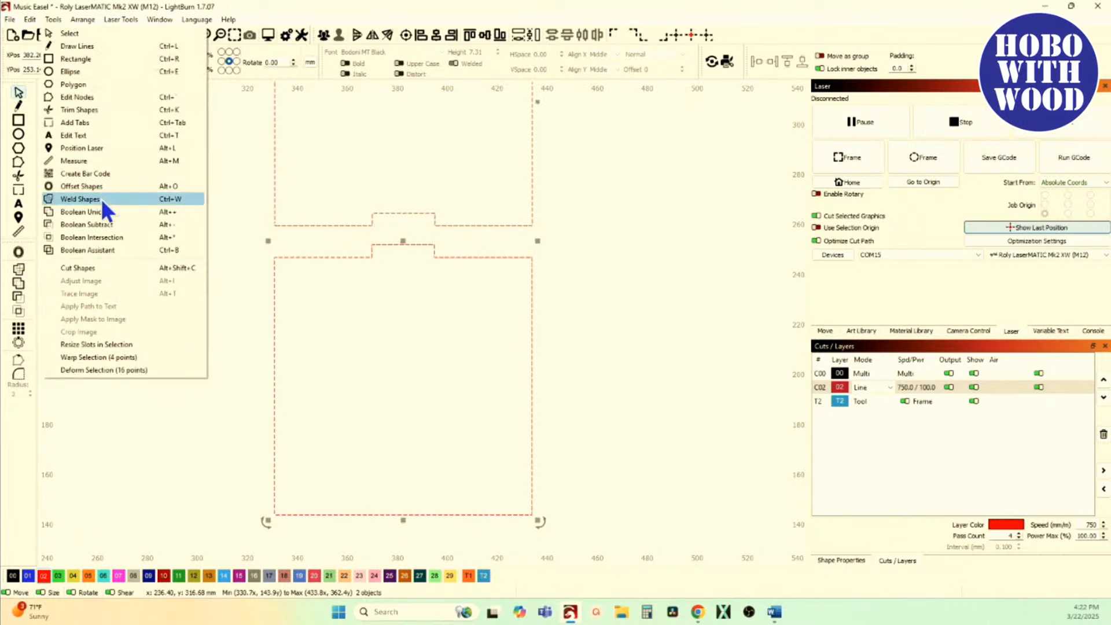
left_click(127, 347)
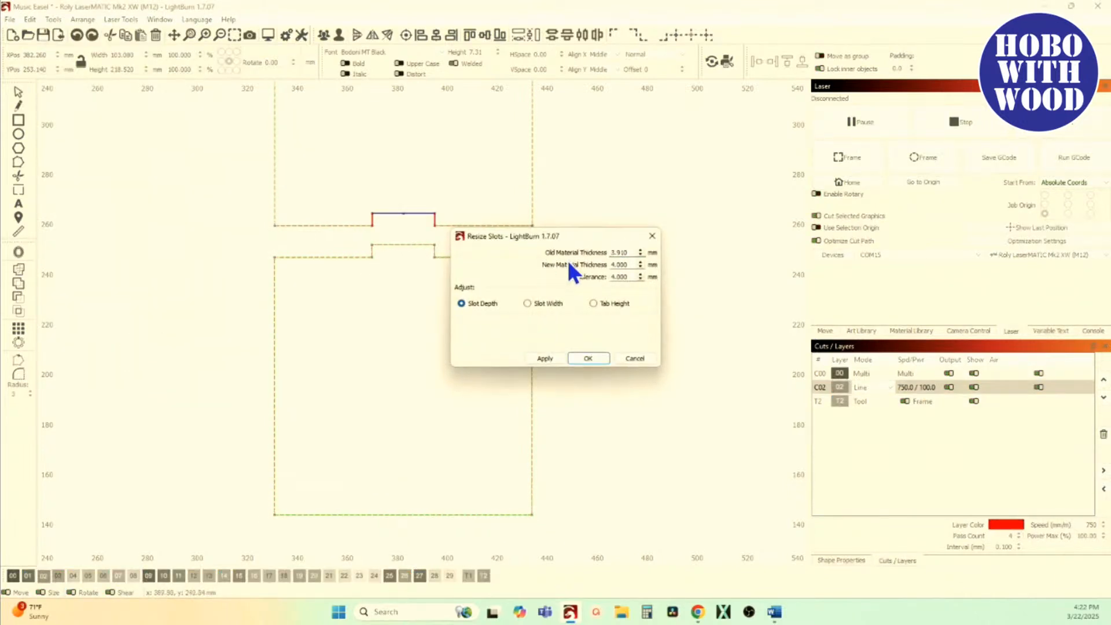
left_click_drag(631, 253, 585, 253)
type("5")
key("Tab")
type("3")
key("Tab")
key("BackSpace")
type(".5")
key("Tab")
Step: Compare the previews of the Slot Width, Tab Height and Slot Depth adjustments on the two squares
left_click(538, 305)
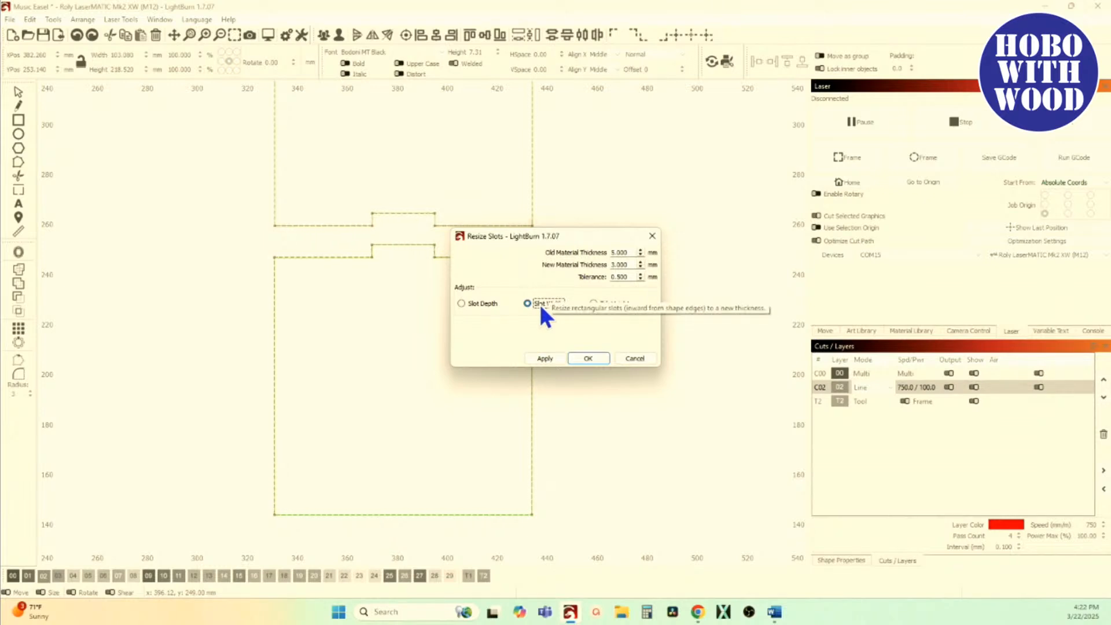
left_click(595, 304)
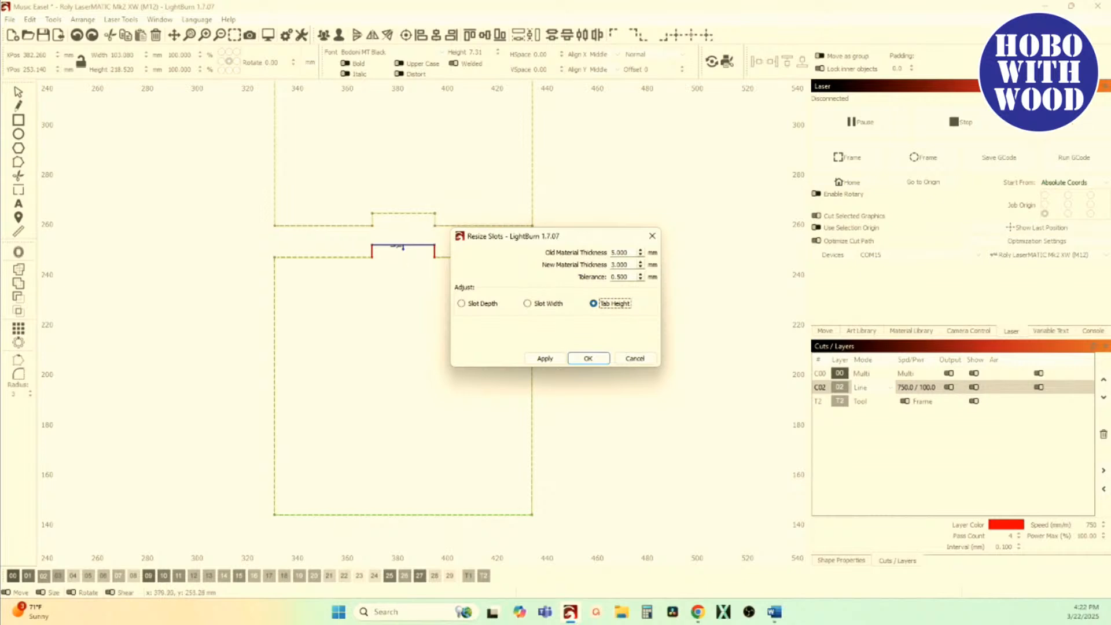
left_click(466, 305)
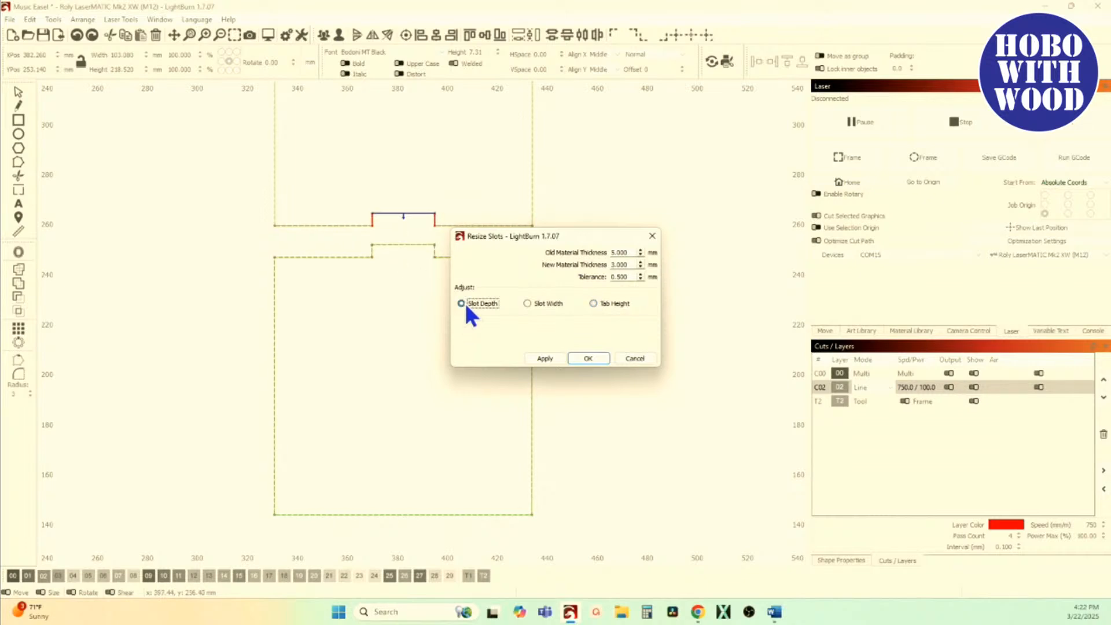
left_click(605, 309)
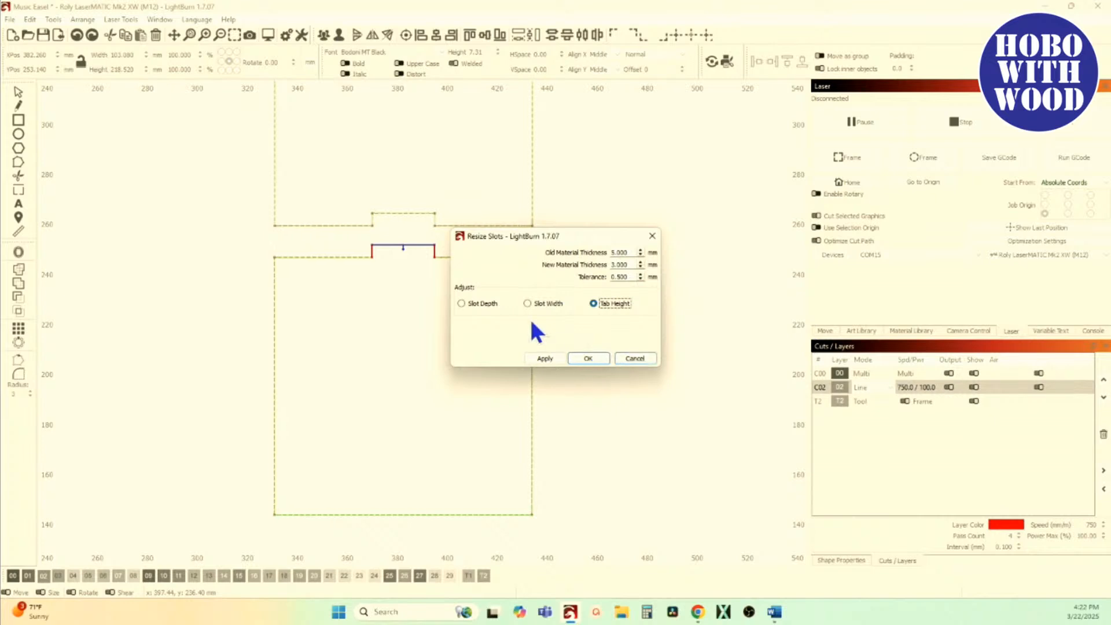
Step: Set the old material thickness to 25 mm and the new one to 30 mm, and preview the Slot Width adjustment
left_click(634, 253)
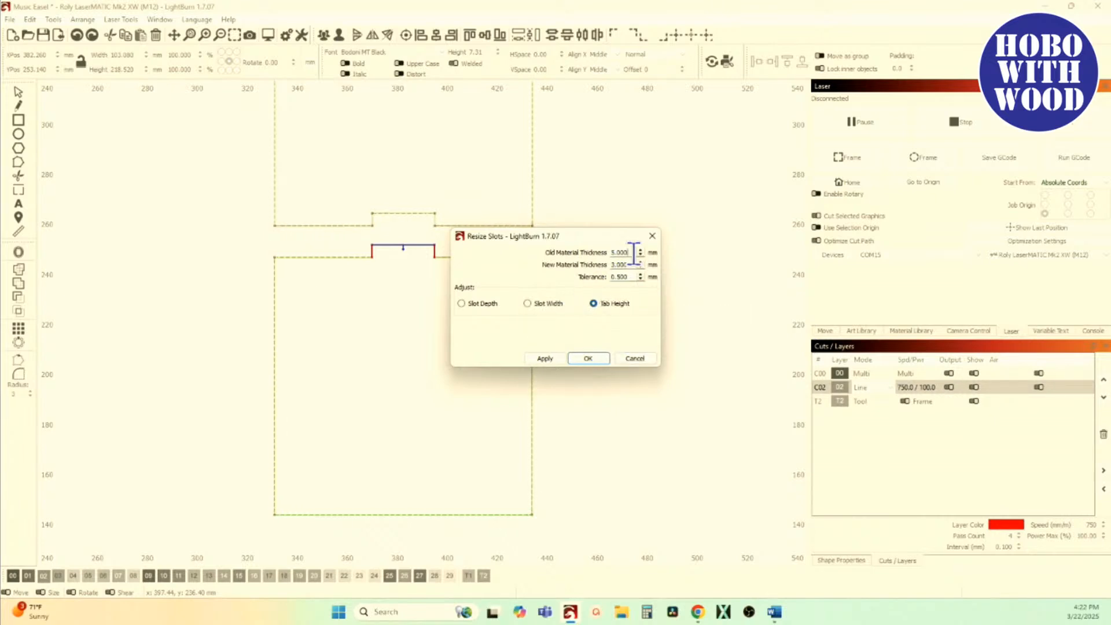
left_click_drag(634, 253, 590, 254)
type("25")
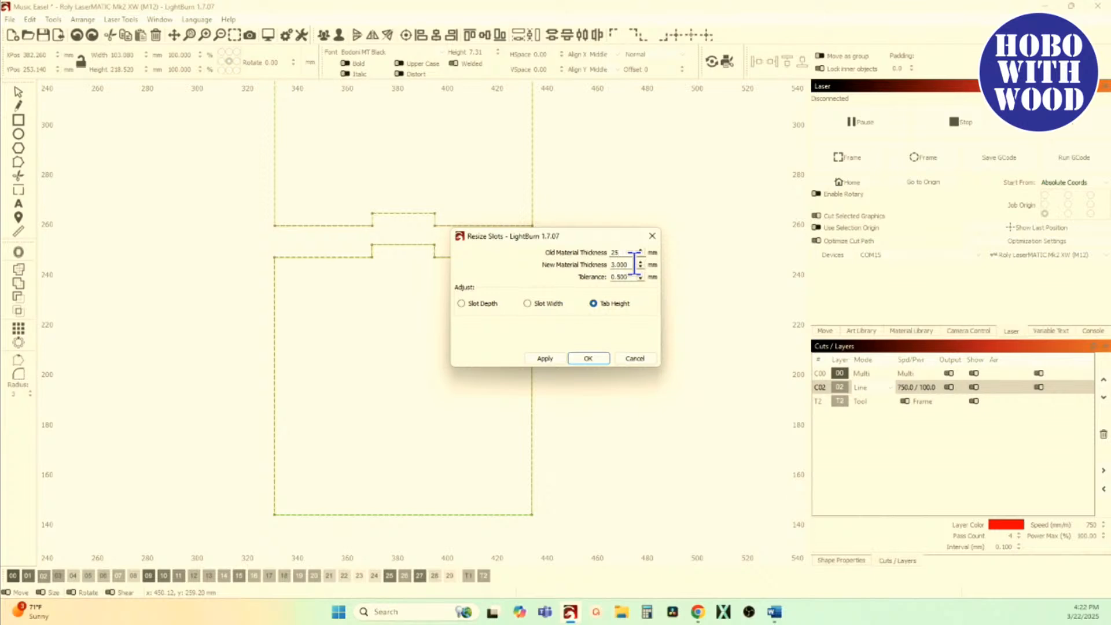
key("Tab")
type("3")
left_click(542, 305)
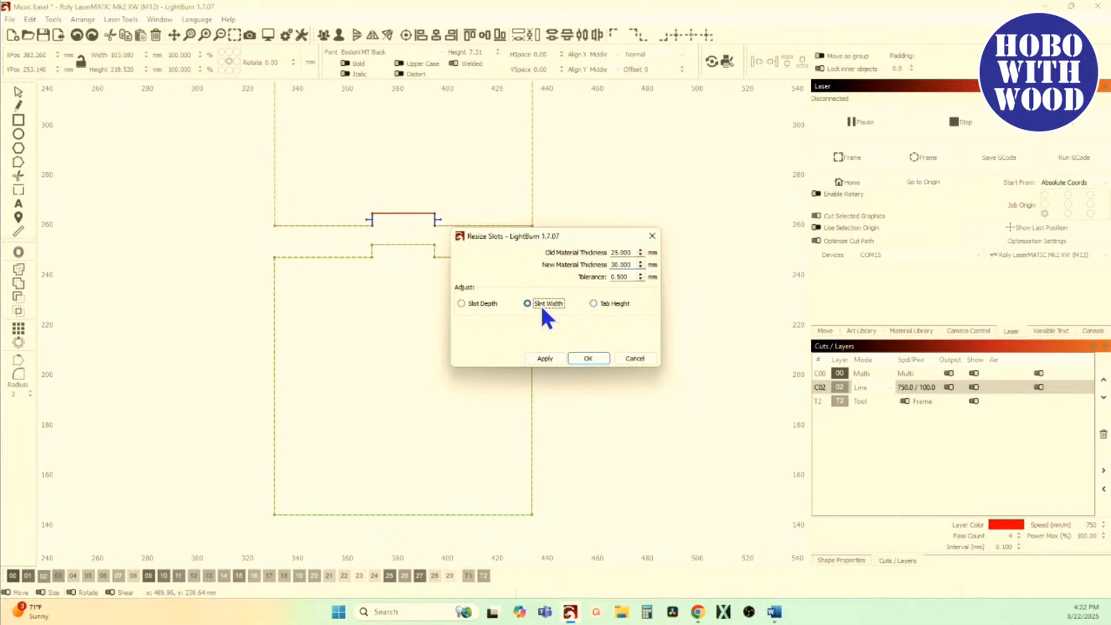
scroll(396, 226, "up", 5)
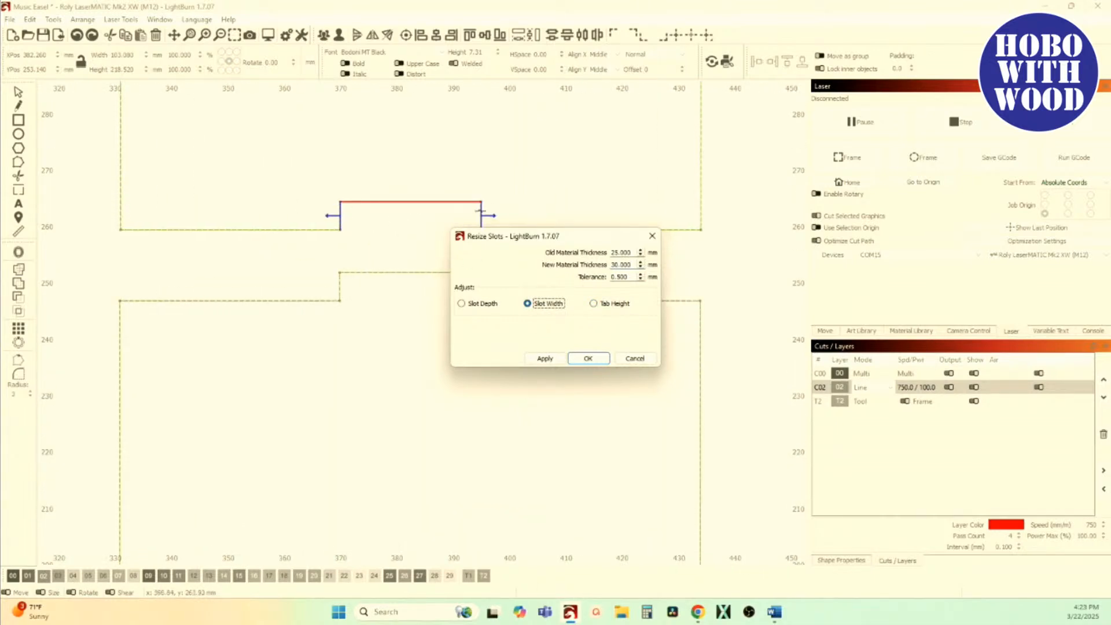
scroll(298, 218, "down", 4)
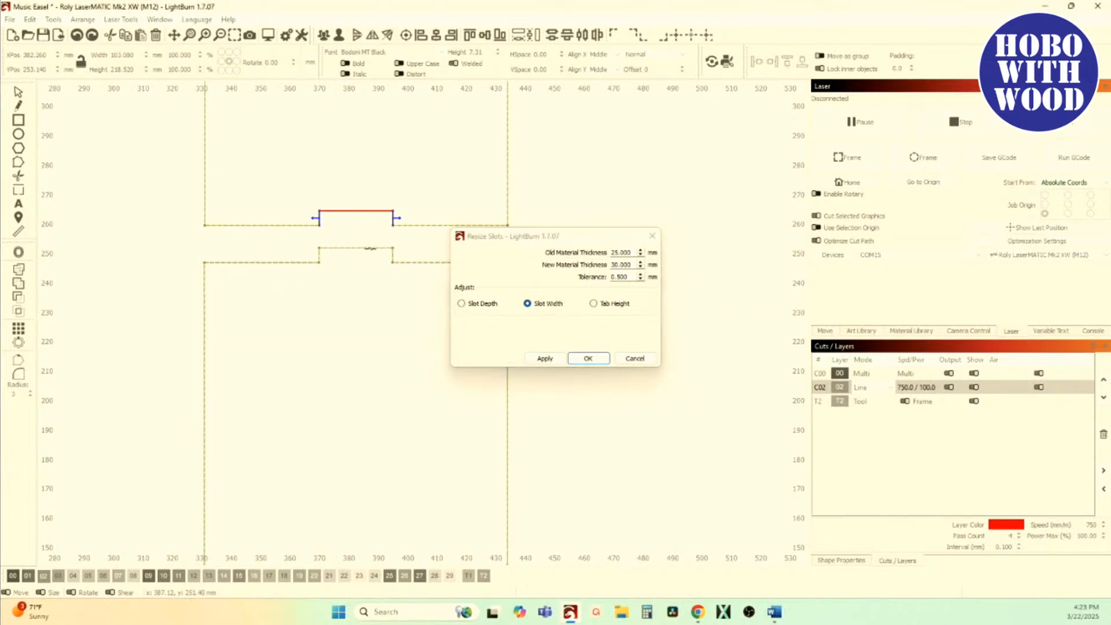
left_click(350, 248)
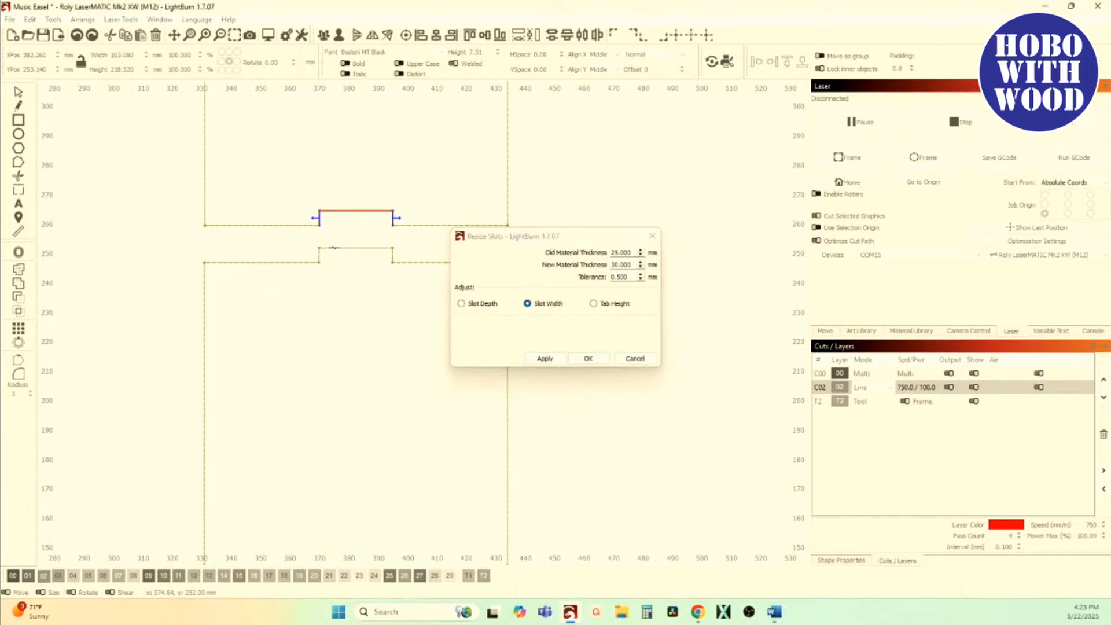
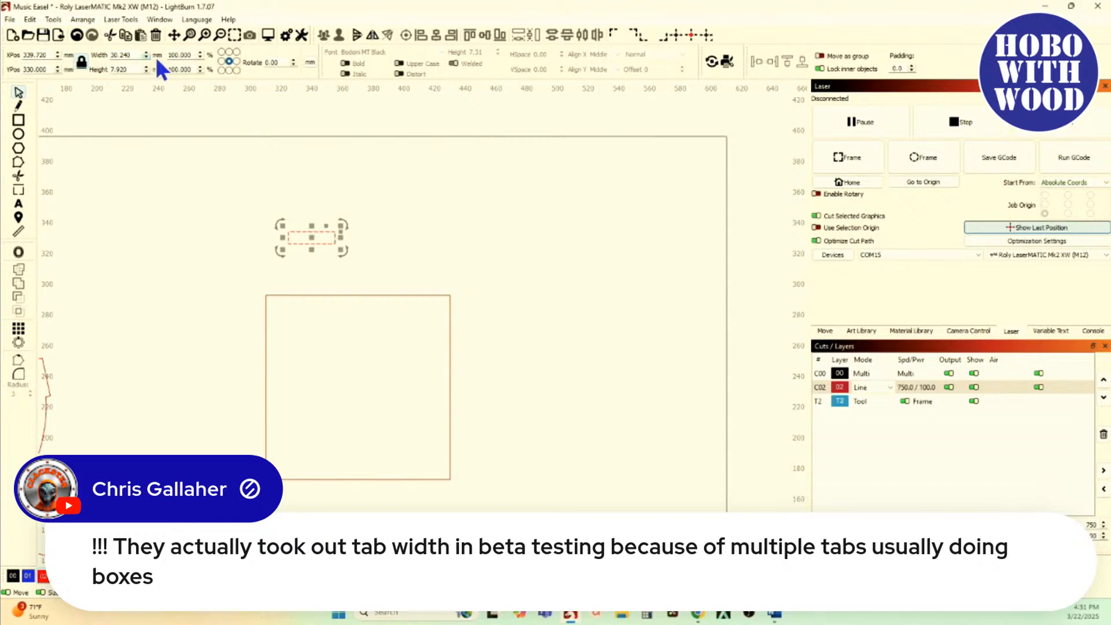
Step: Resize the small rectangle above the square to a width of 120/5 mm (24 mm) and a height of 5 mm
type("120/5")
key("Return")
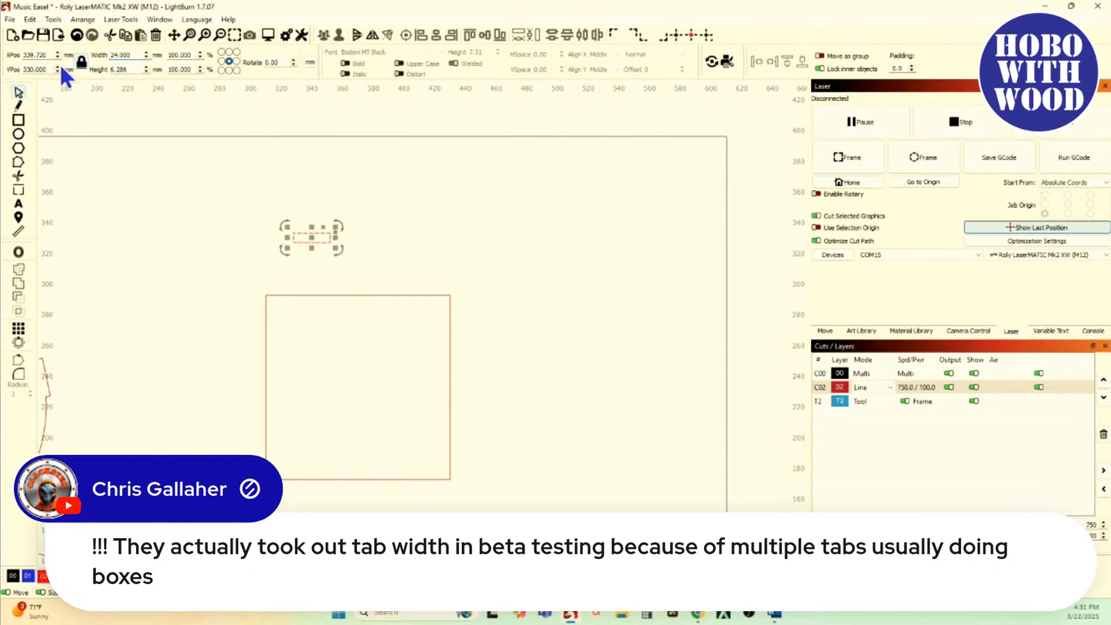
left_click_drag(131, 69, 100, 71)
type("5")
Step: Align the small rectangle with the left and top edges of the 120 mm square
left_click(329, 295, "shift")
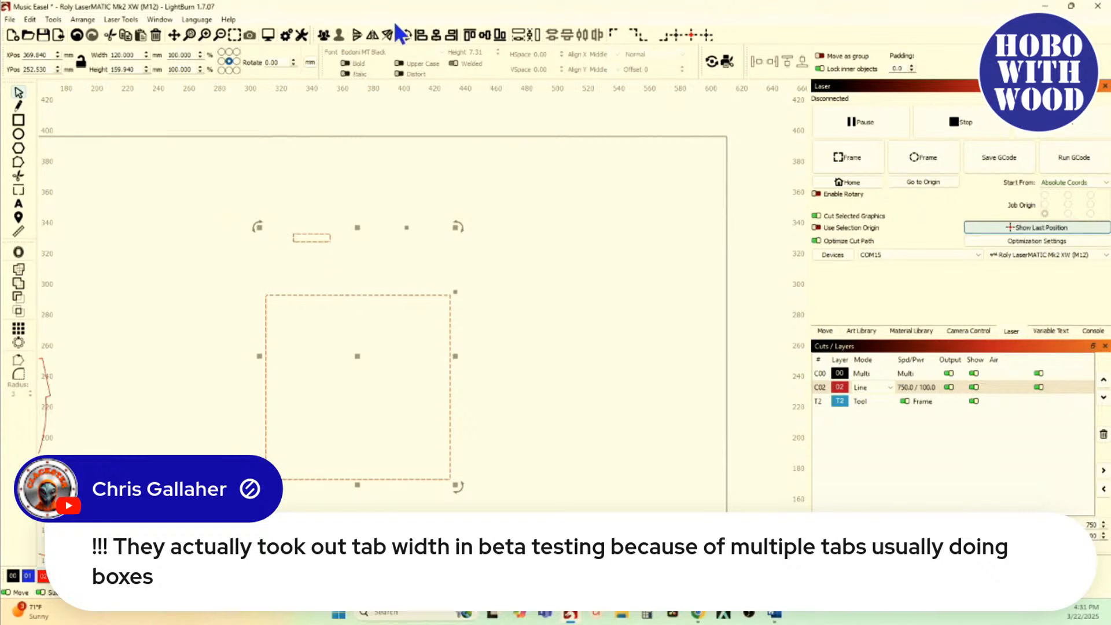
left_click(421, 37)
left_click(469, 34)
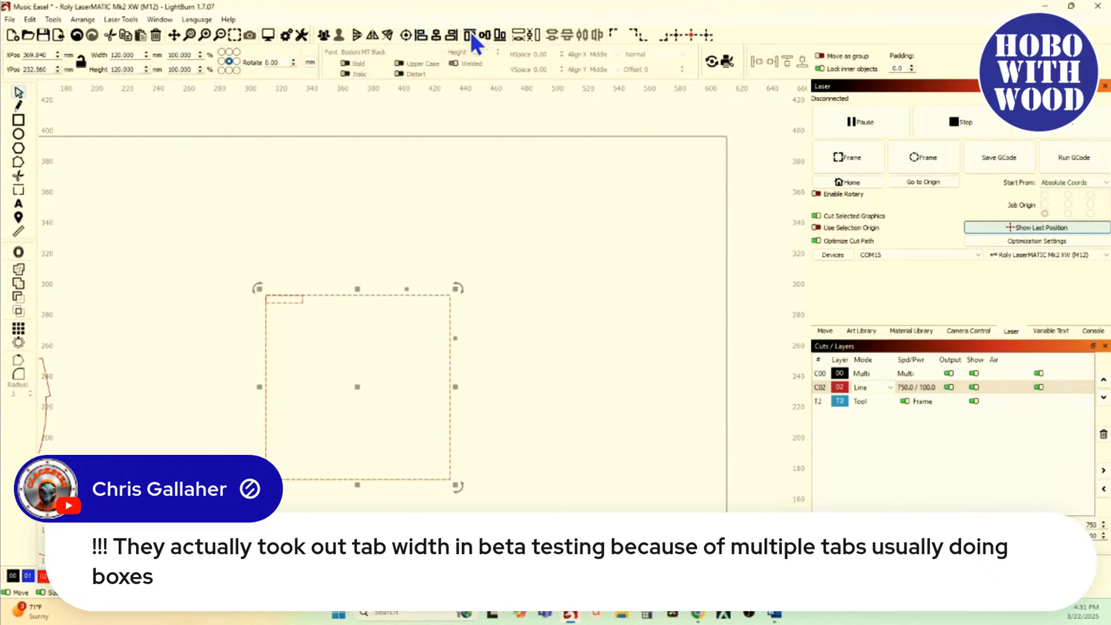
left_click(329, 196)
Step: Set the Arrow shape move increment to 24 mm in the units and grids settings
left_click(297, 299)
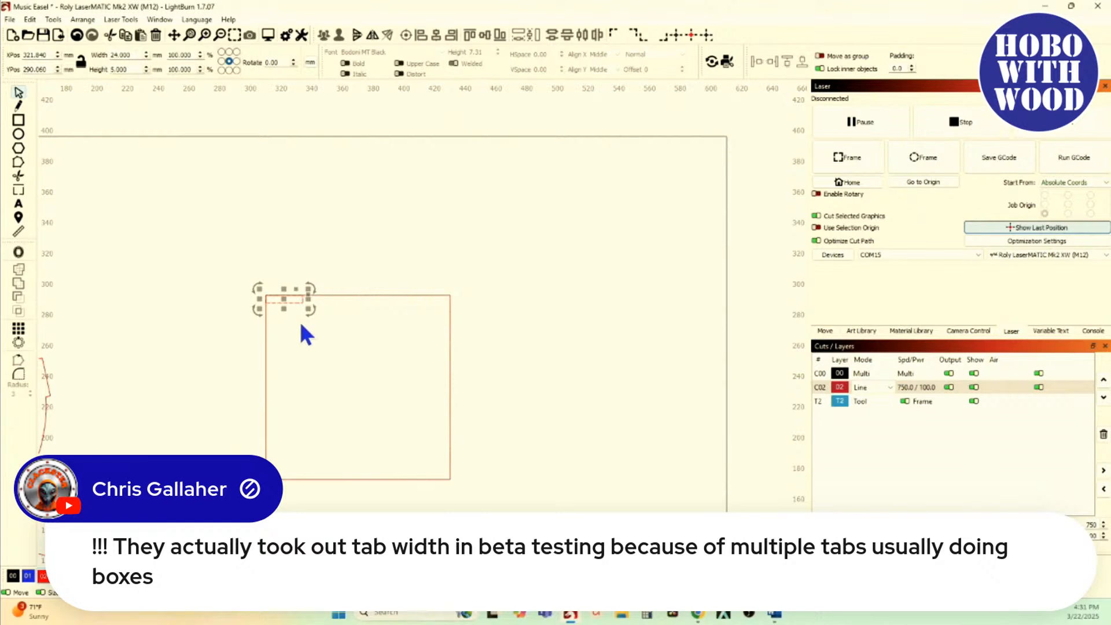
left_click(287, 35)
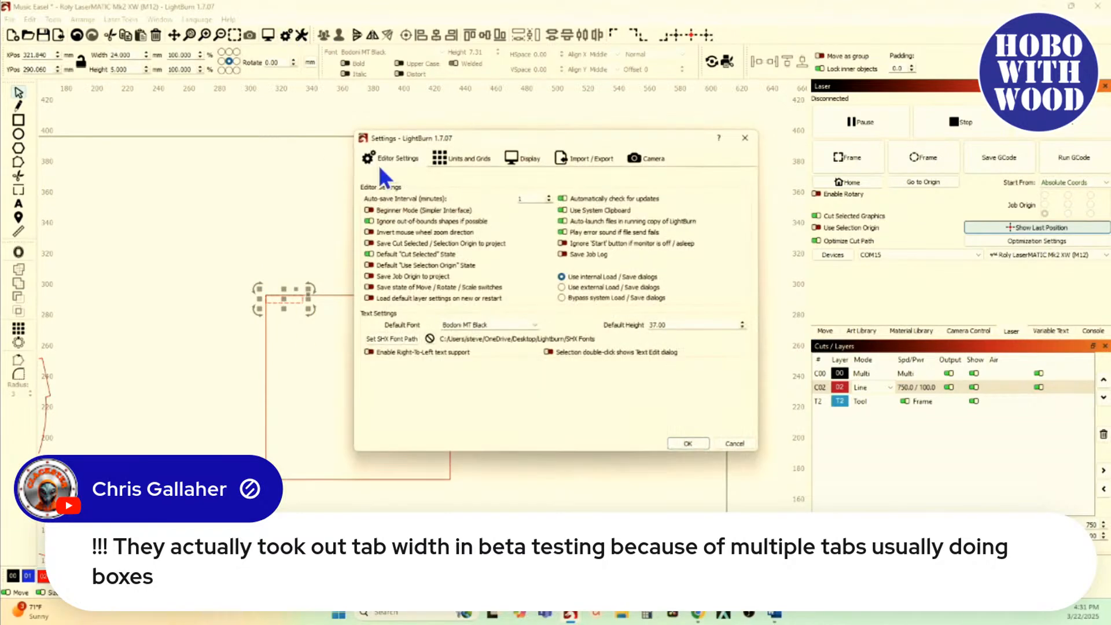
left_click(485, 158)
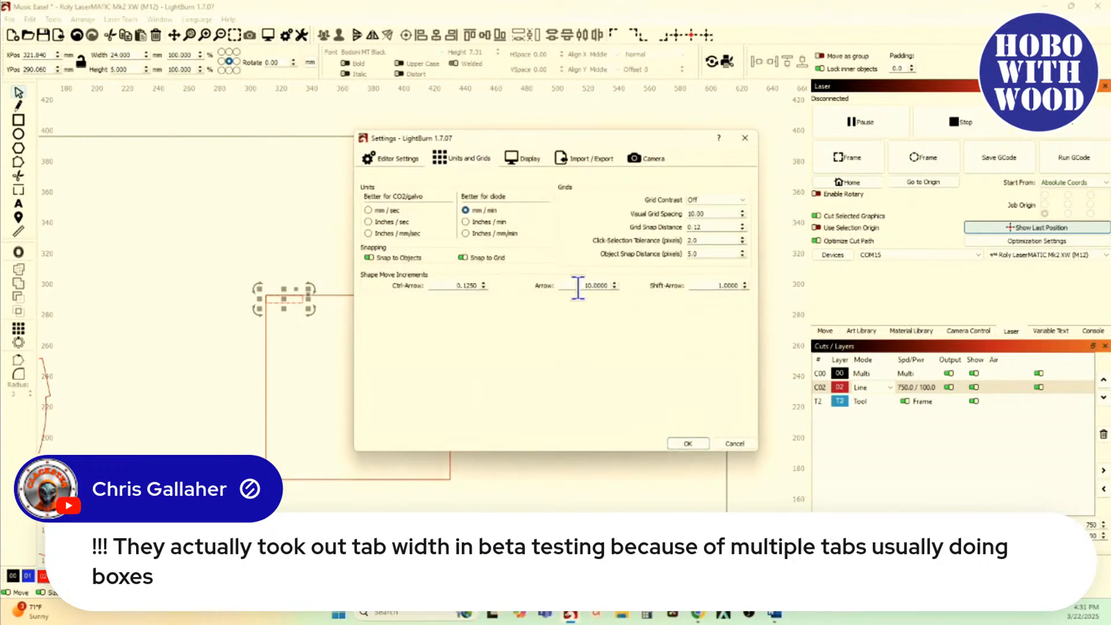
left_click_drag(576, 286, 688, 305)
type("24")
left_click(688, 444)
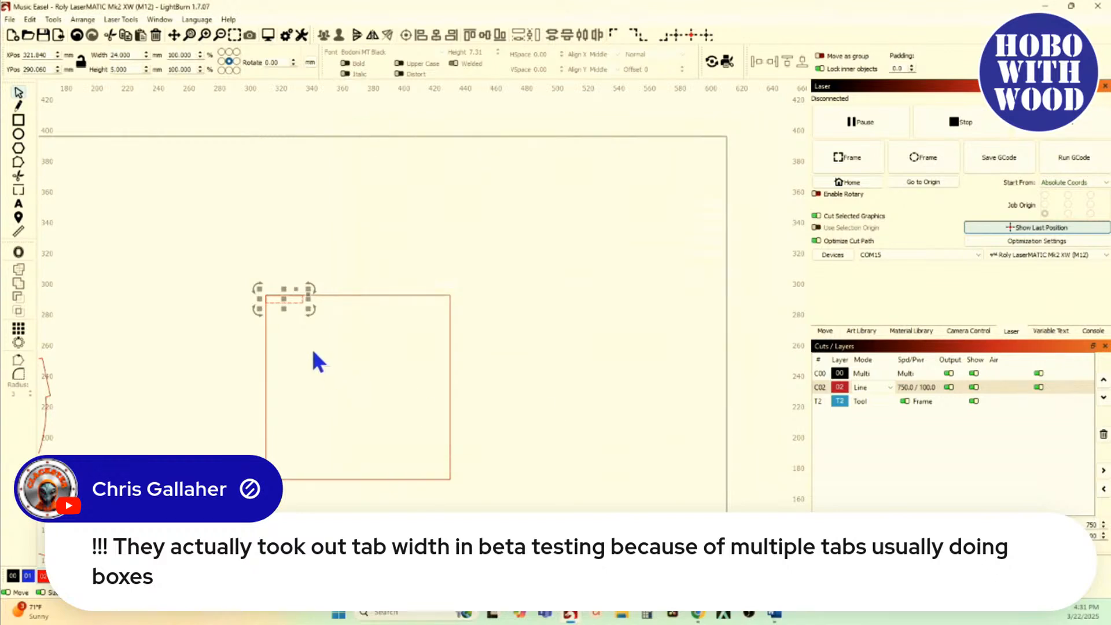
Step: Try placing two copies of the small rectangle at 48 mm spacing along the square's top edge, and delete both copies
key("ctrl+d")
key("Right")
key("Right")
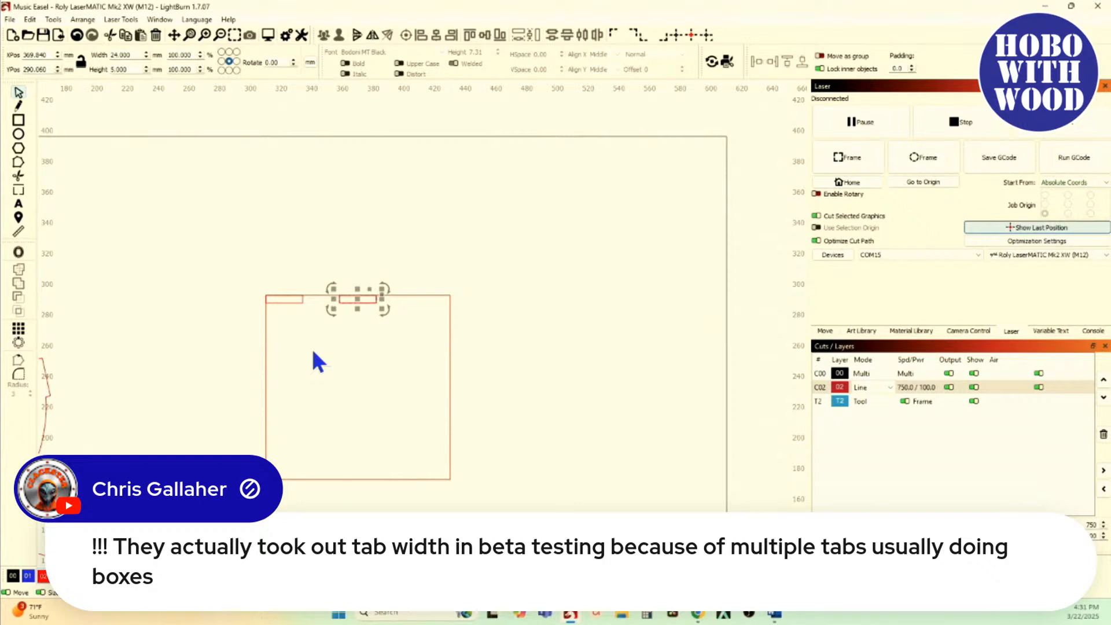
key("Right")
key("Right")
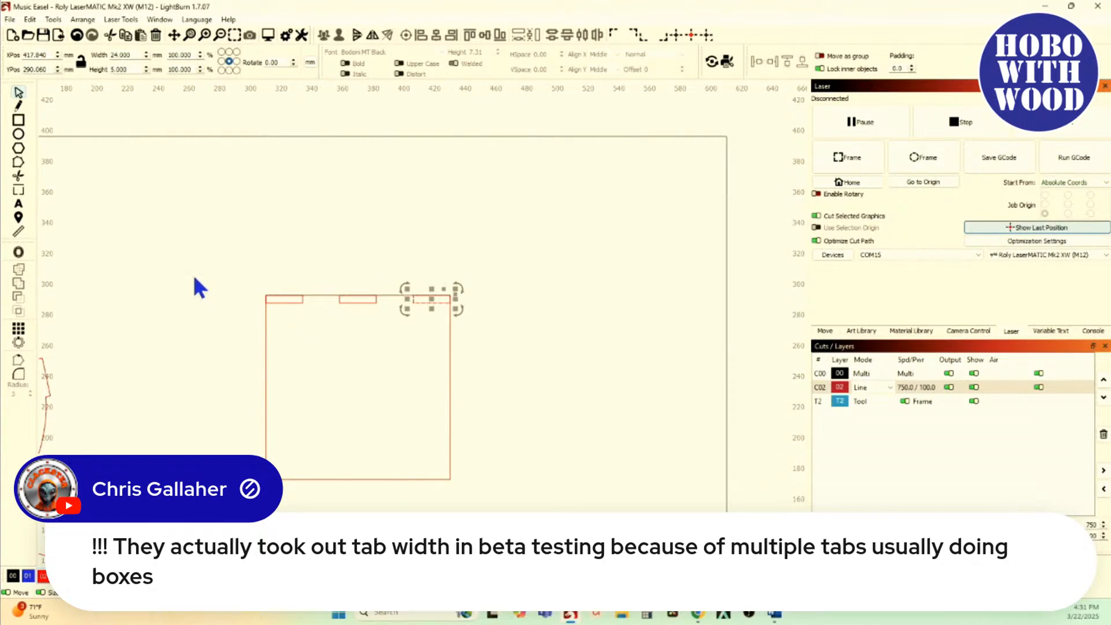
left_click(195, 278)
left_click_drag(220, 263, 487, 342)
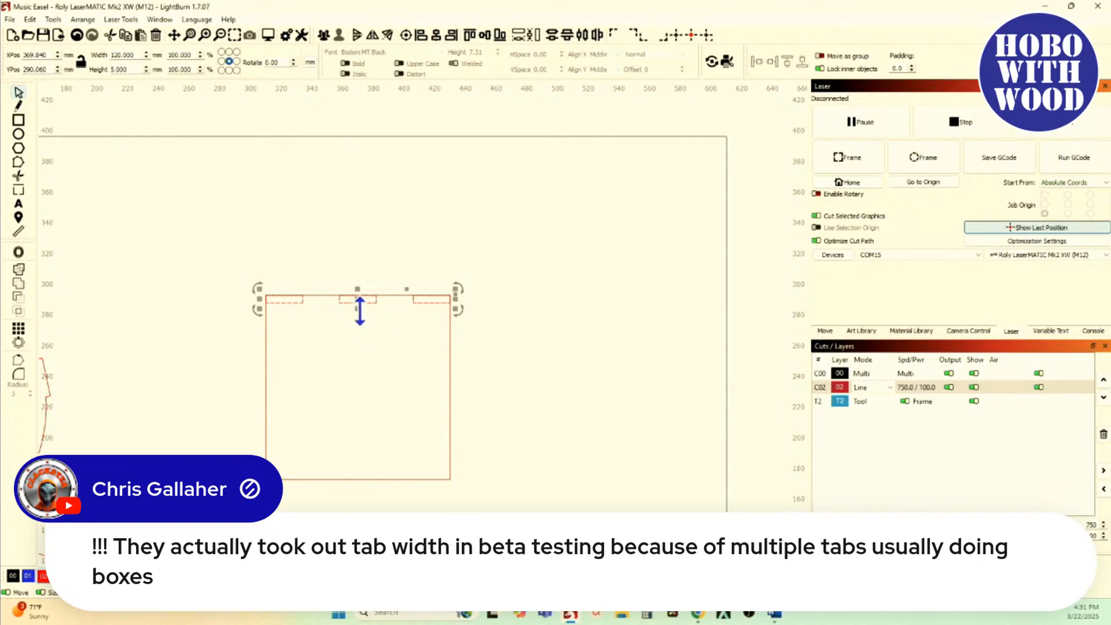
left_click_drag(325, 278, 507, 330)
key("Delete")
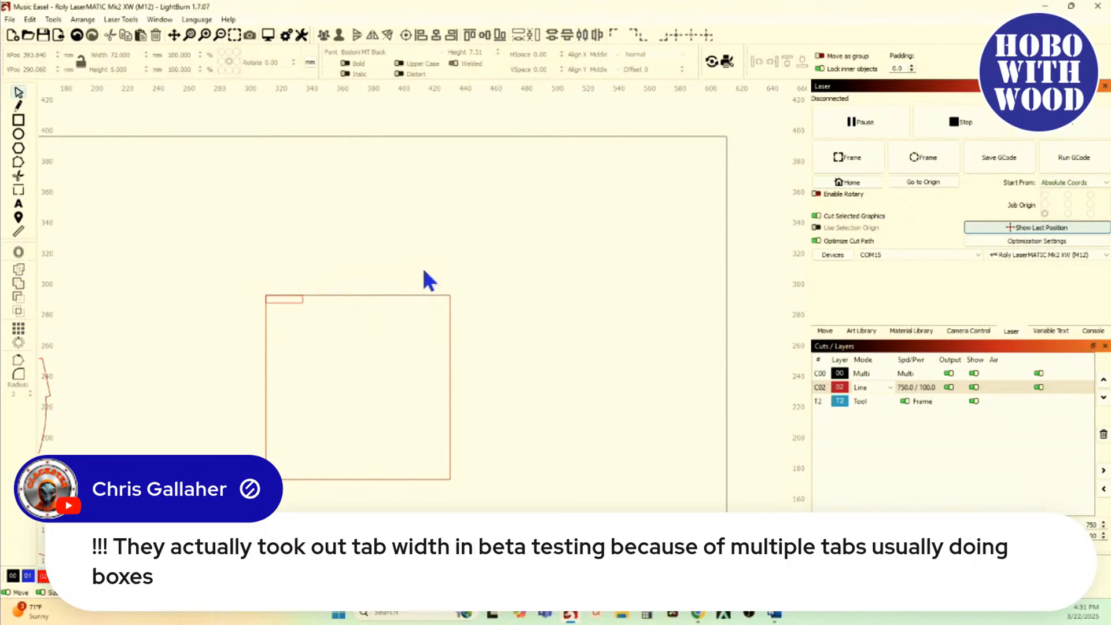
Step: Shift the small rectangle 24 mm right along the square's top edge and place a copy 48 mm further right
left_click_drag(262, 274, 336, 338)
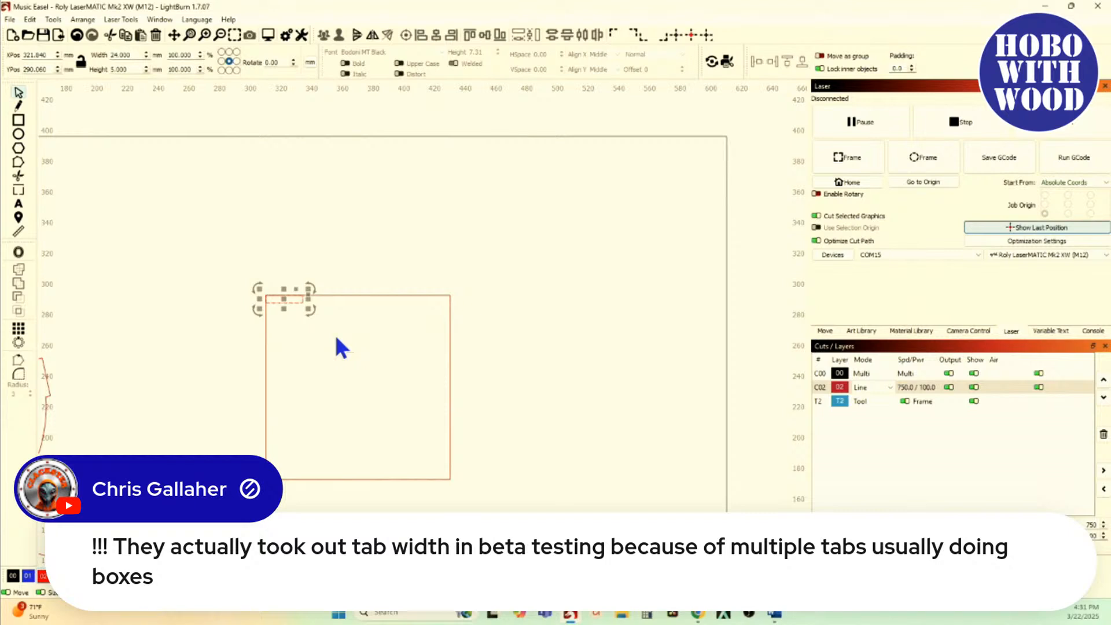
key("alt+Right")
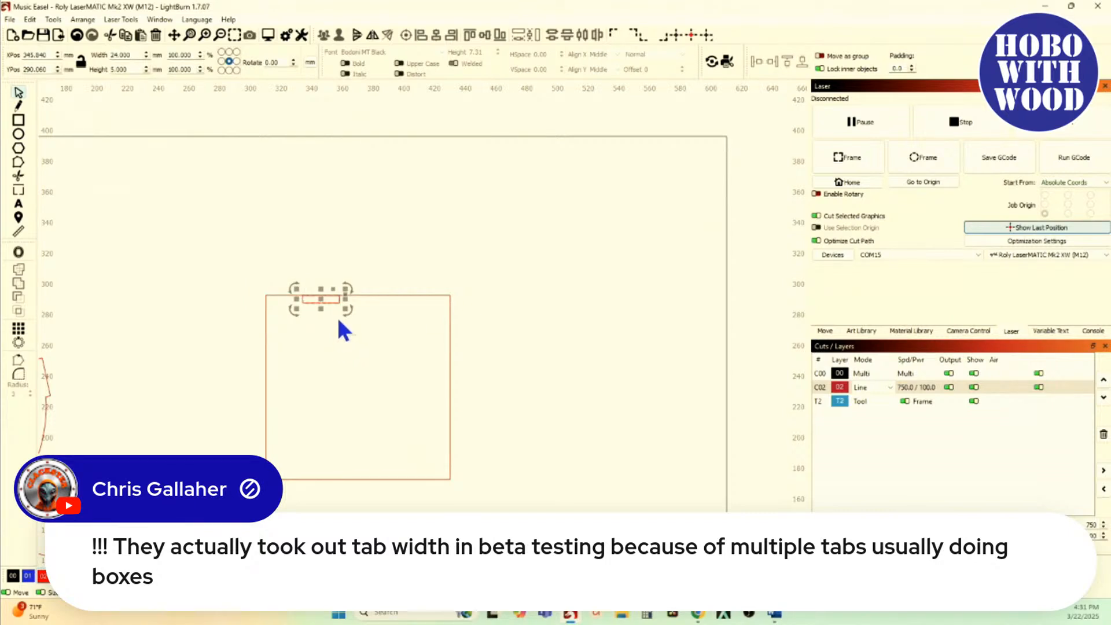
key("alt+Right")
key("alt+Right")
left_click(312, 261)
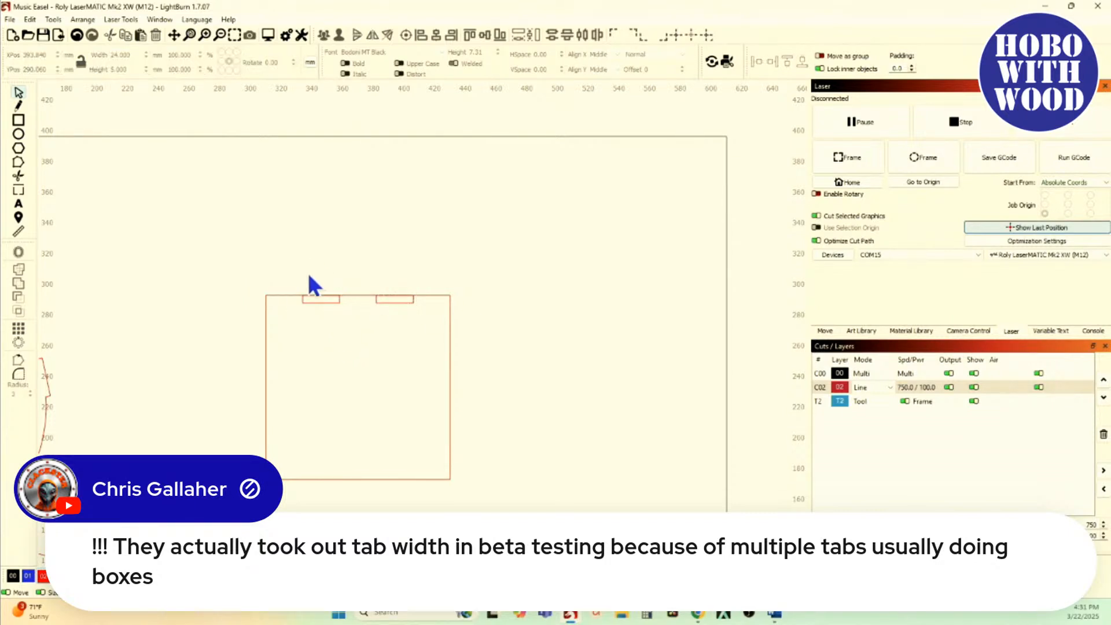
Step: Duplicate the two small rectangles and move the copies 24 mm up, above the square
left_click_drag(290, 273, 425, 327)
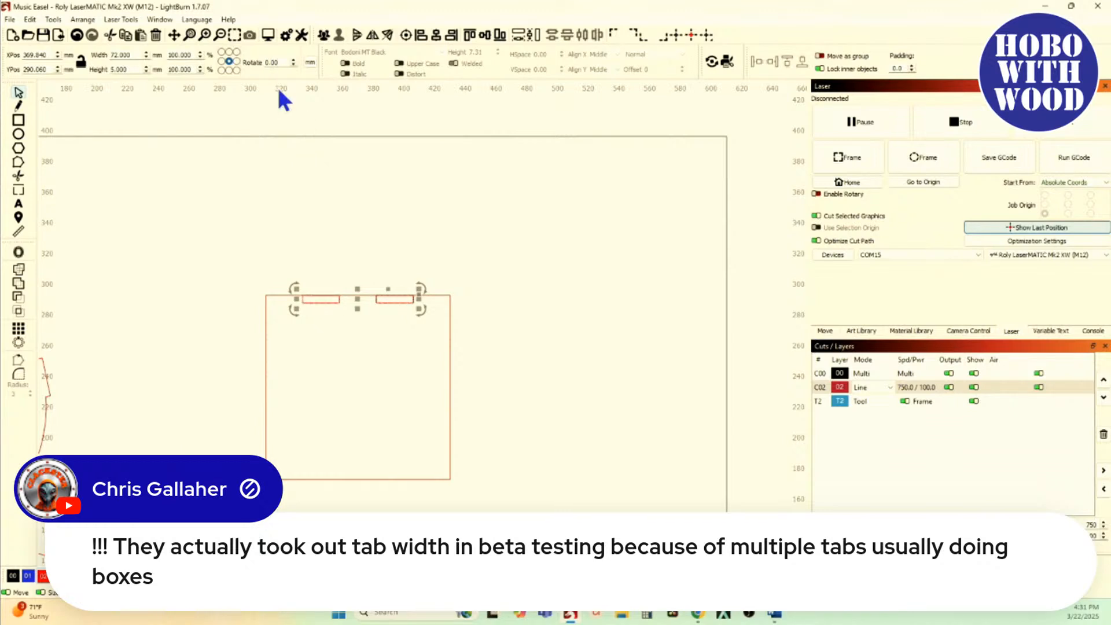
key("Up")
scroll(279, 89, "up", 1)
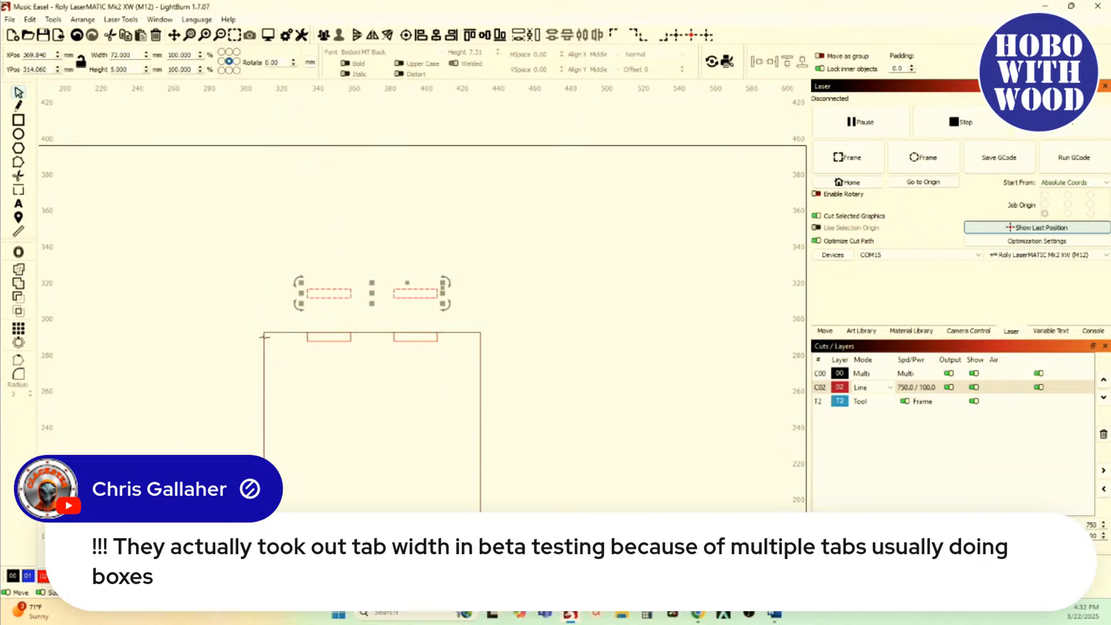
Step: Group the two small rectangles lying inside the square's top edge
left_click(265, 407)
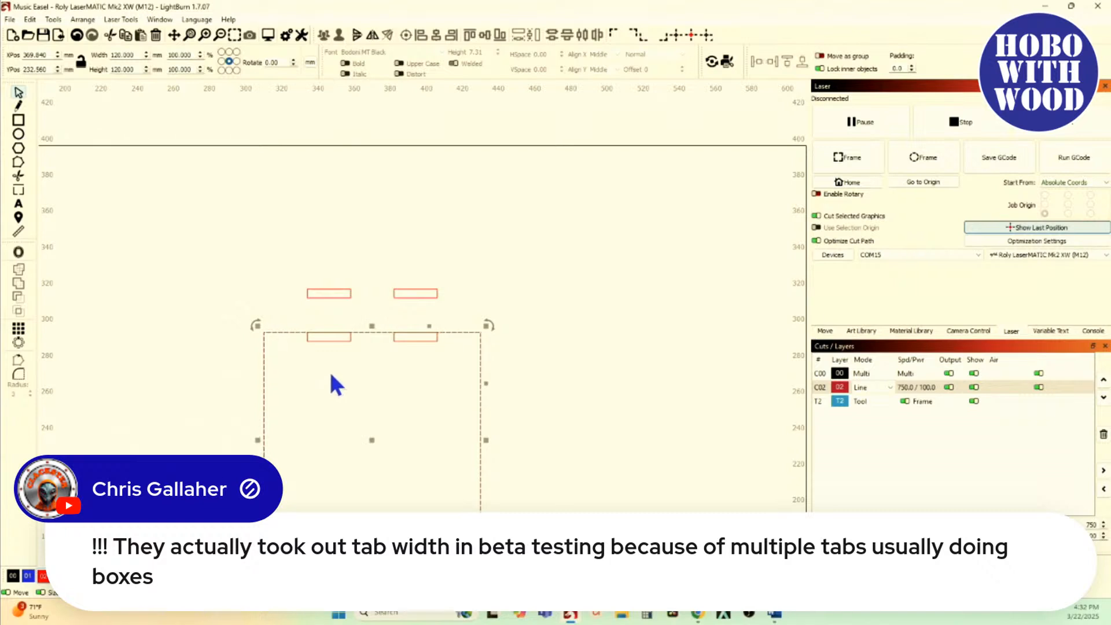
left_click_drag(288, 318, 451, 379)
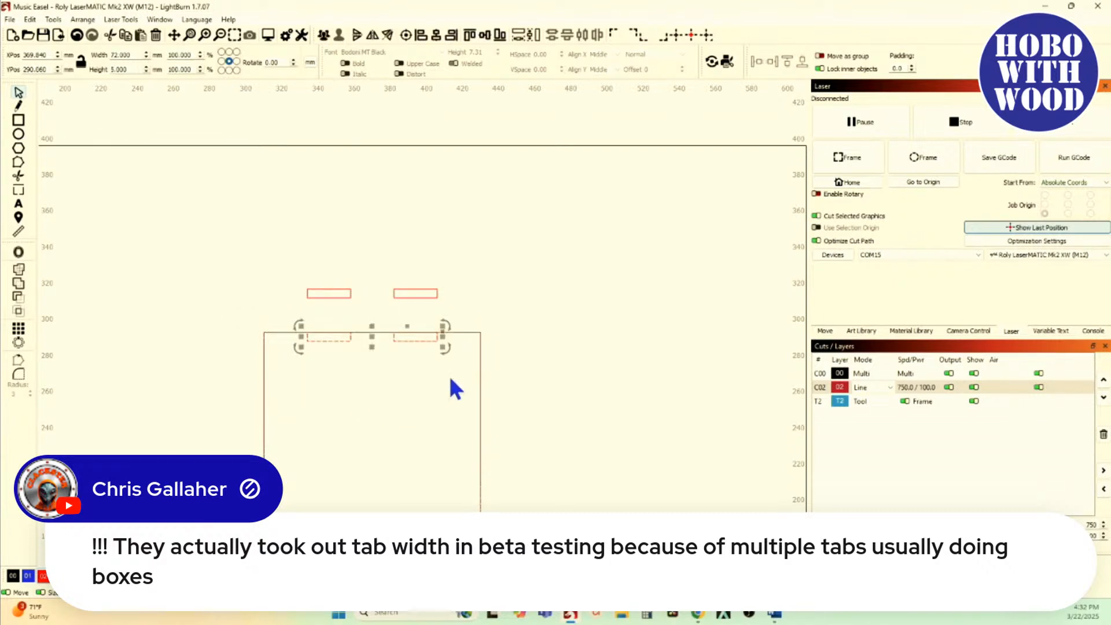
left_click(321, 37)
left_click(232, 248)
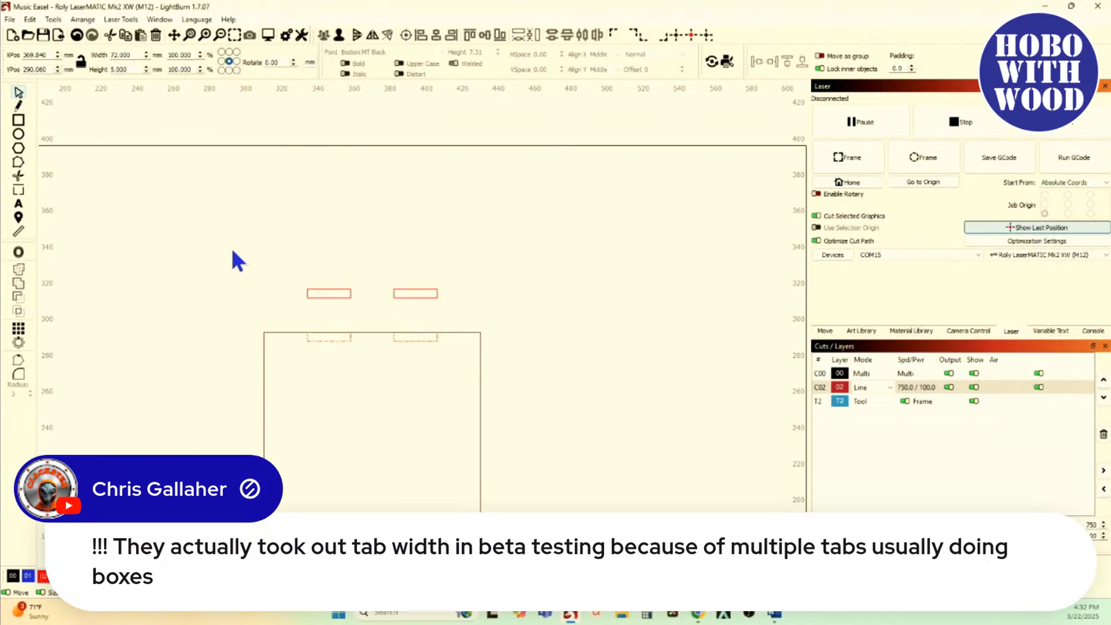
Step: Try subtracting the grouped rectangles from the square, and undo the subtraction
left_click(264, 392)
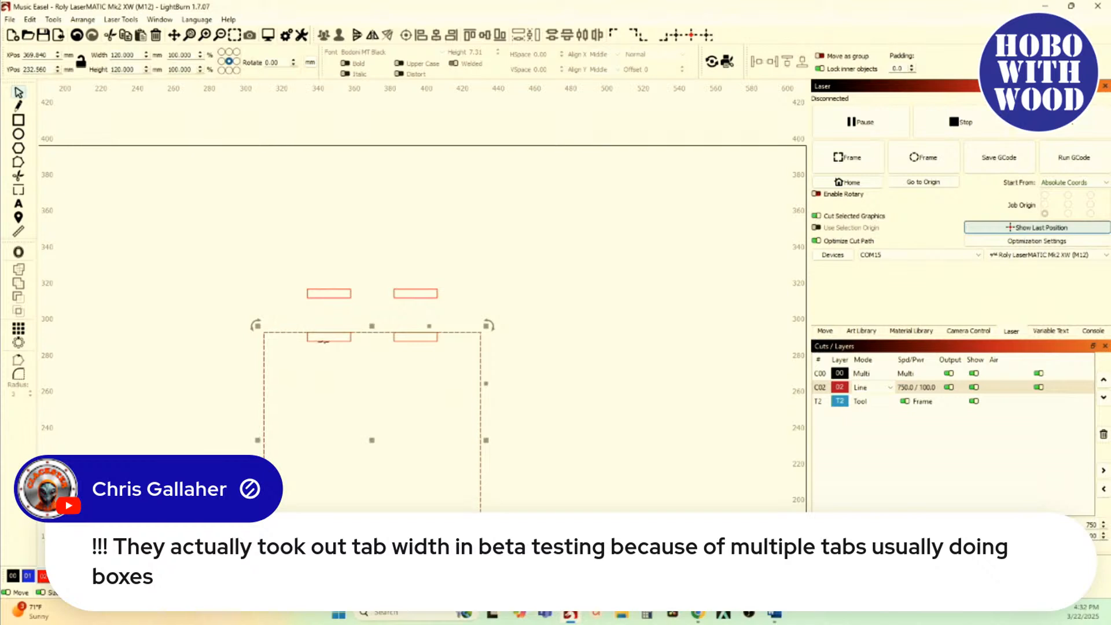
left_click(322, 342, "shift")
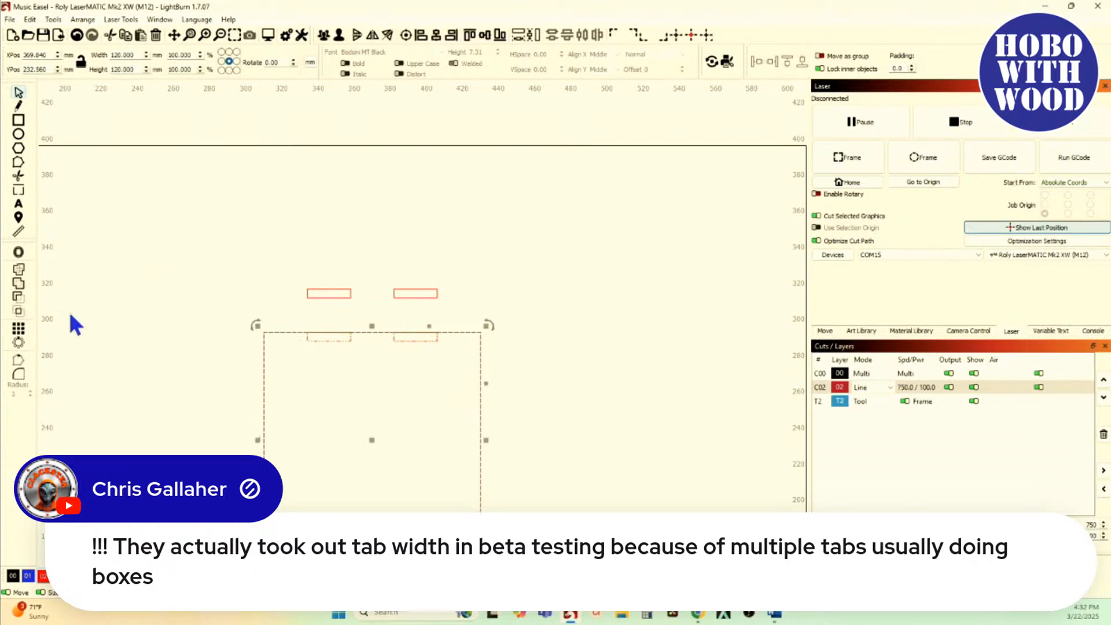
left_click(20, 299)
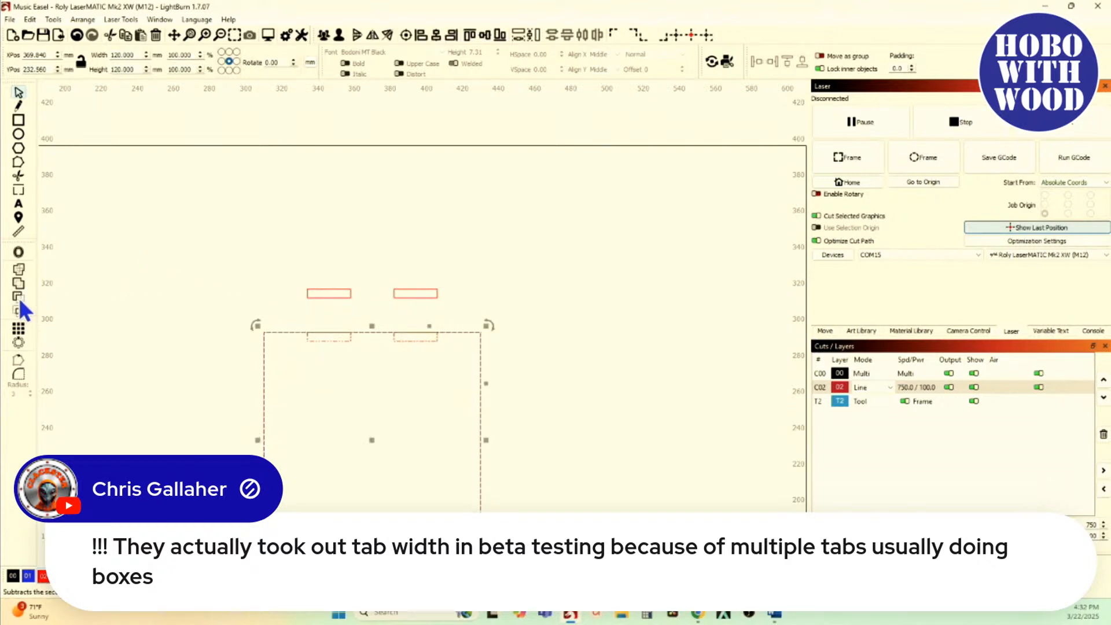
left_click(161, 281)
scroll(223, 373, "down", 2)
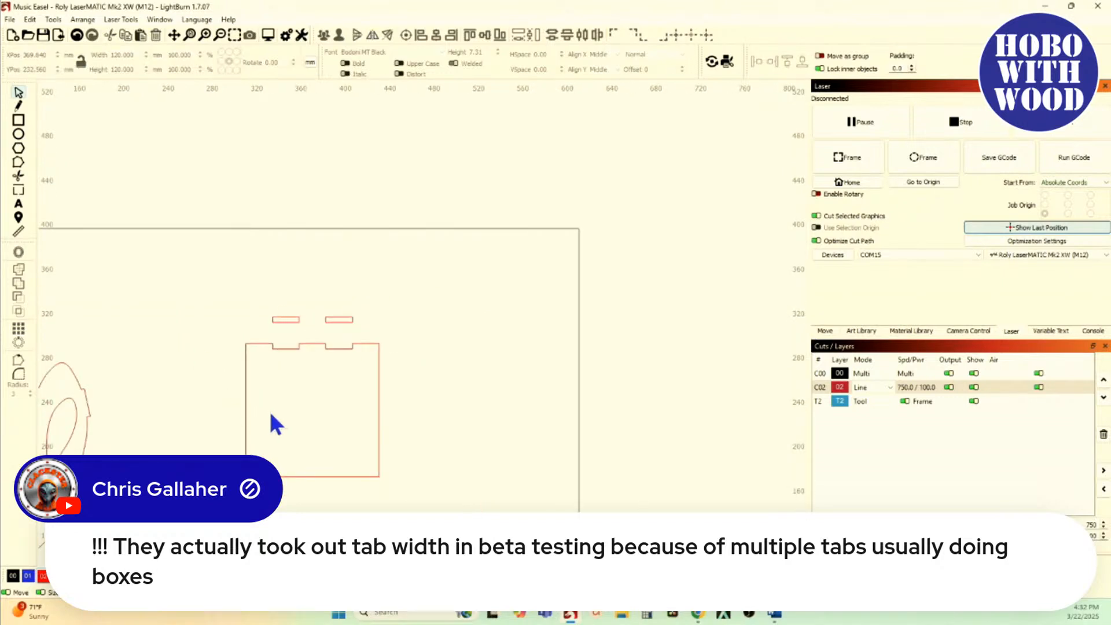
left_click(236, 405)
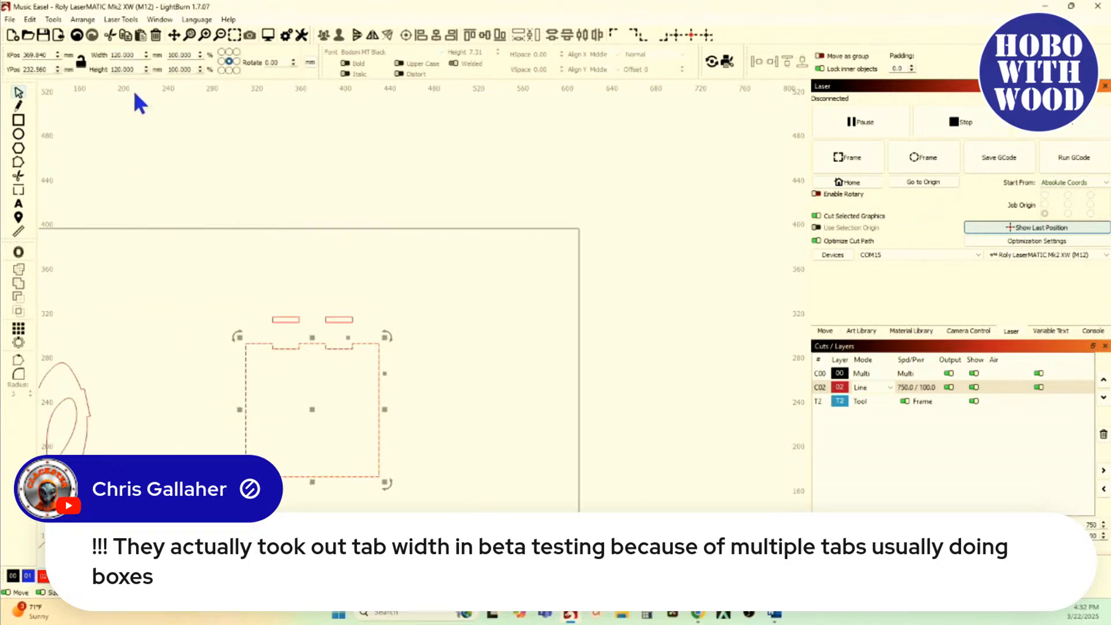
left_click(81, 36)
left_click(234, 427)
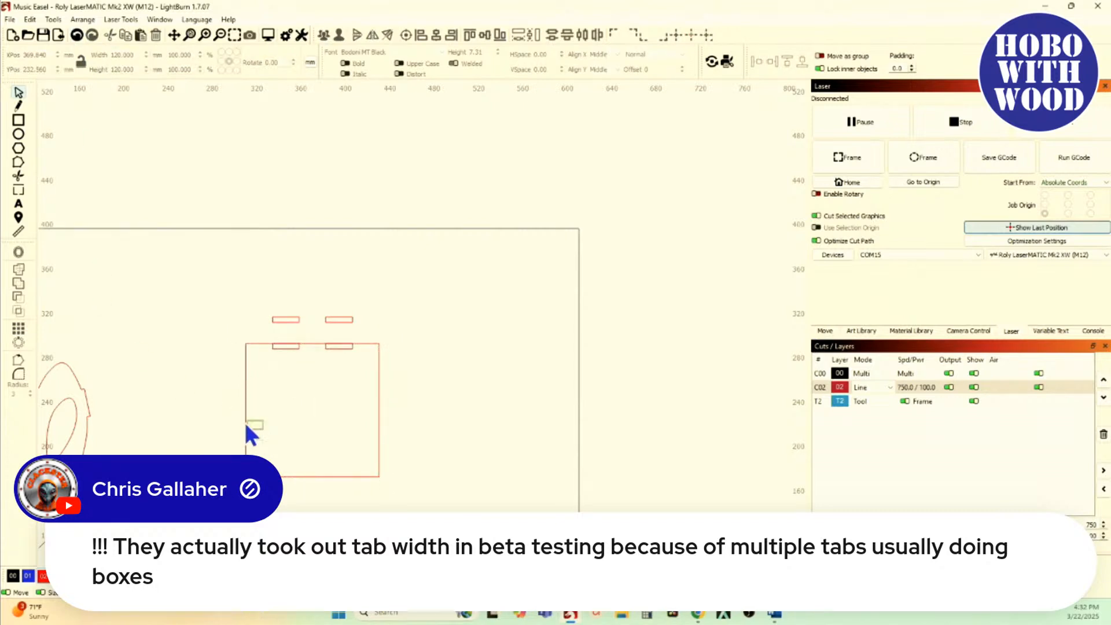
Step: Duplicate the square and move the copy 144 mm up so its bottom edge meets the upper pair of rectangles
left_click(246, 424)
key("ctrl+d")
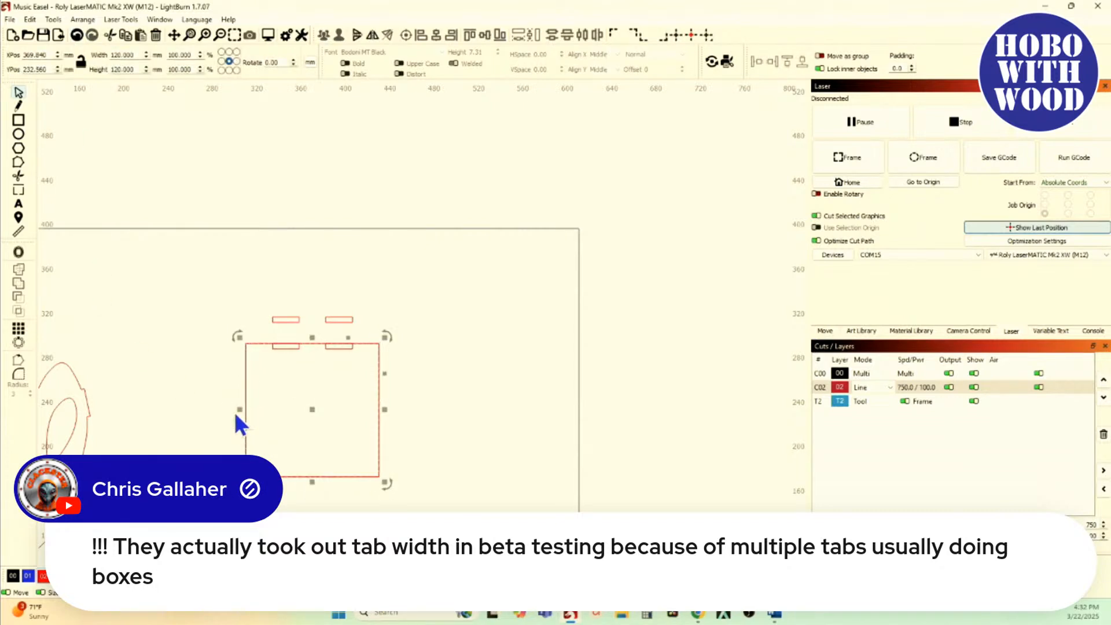
key("shift+Up")
key("shift+Up")
key("shift+Up")
key("shift+Up")
key("shift+Up")
key("shift+Up")
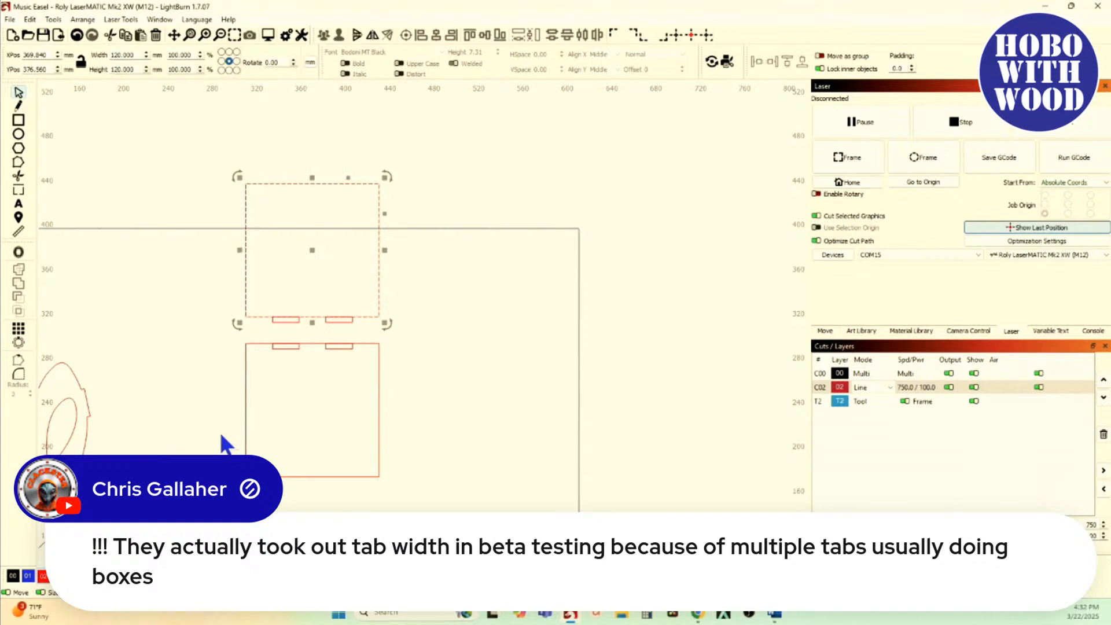
left_click(257, 359)
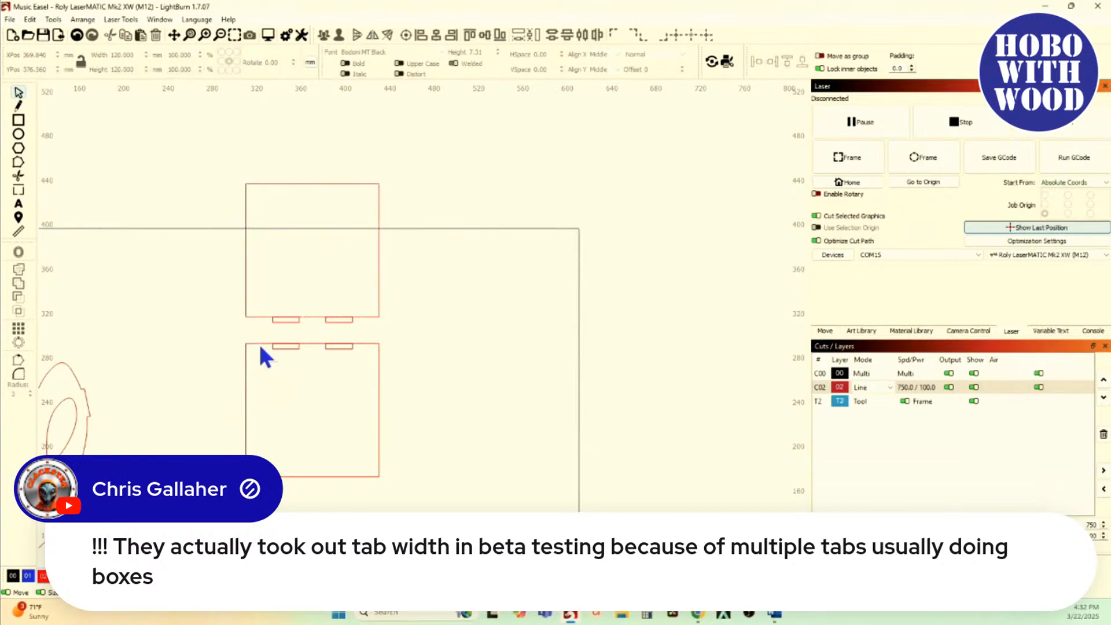
Step: Cut two slots into the lower square's top edge by subtracting the grouped rectangles with Boolean Subtract
scroll(259, 348, "up", 4)
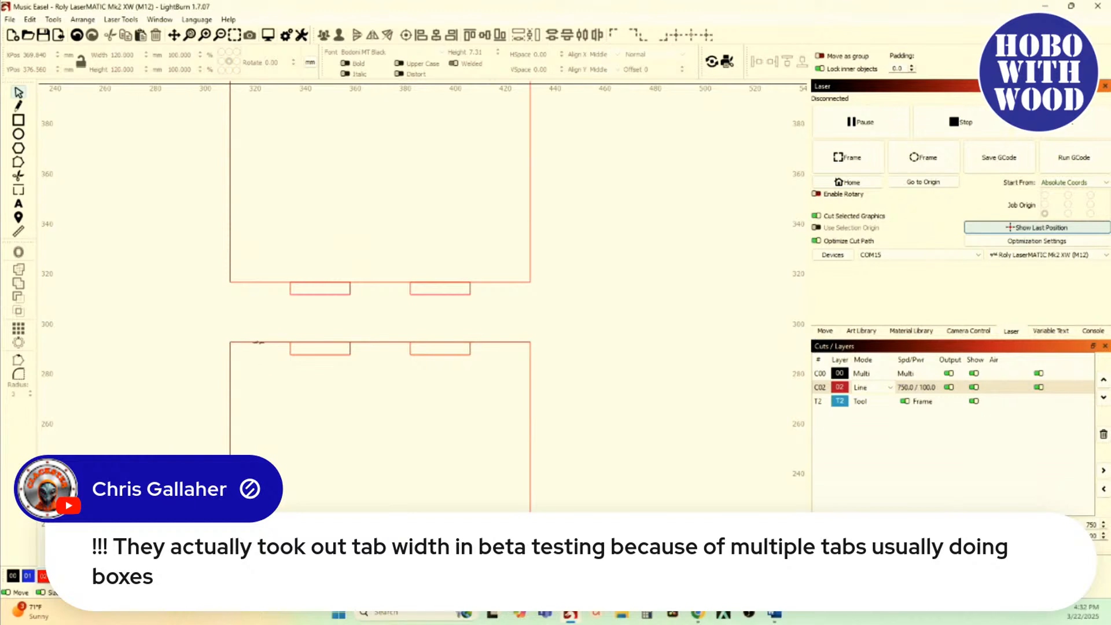
left_click(258, 343)
left_click(296, 355, "shift")
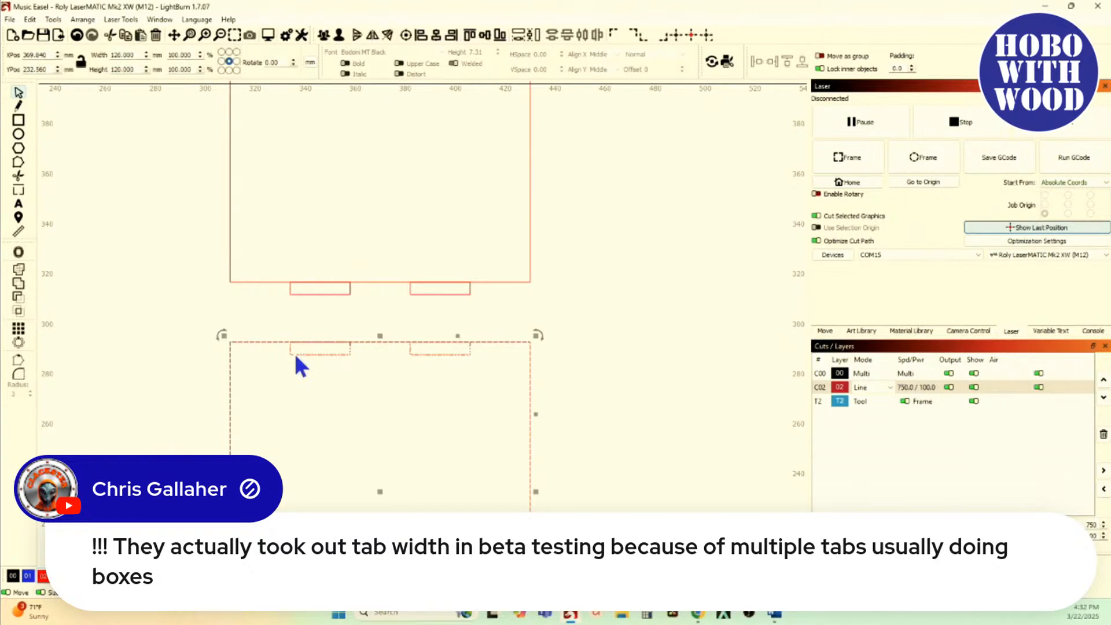
left_click(21, 298)
scroll(156, 330, "down", 1)
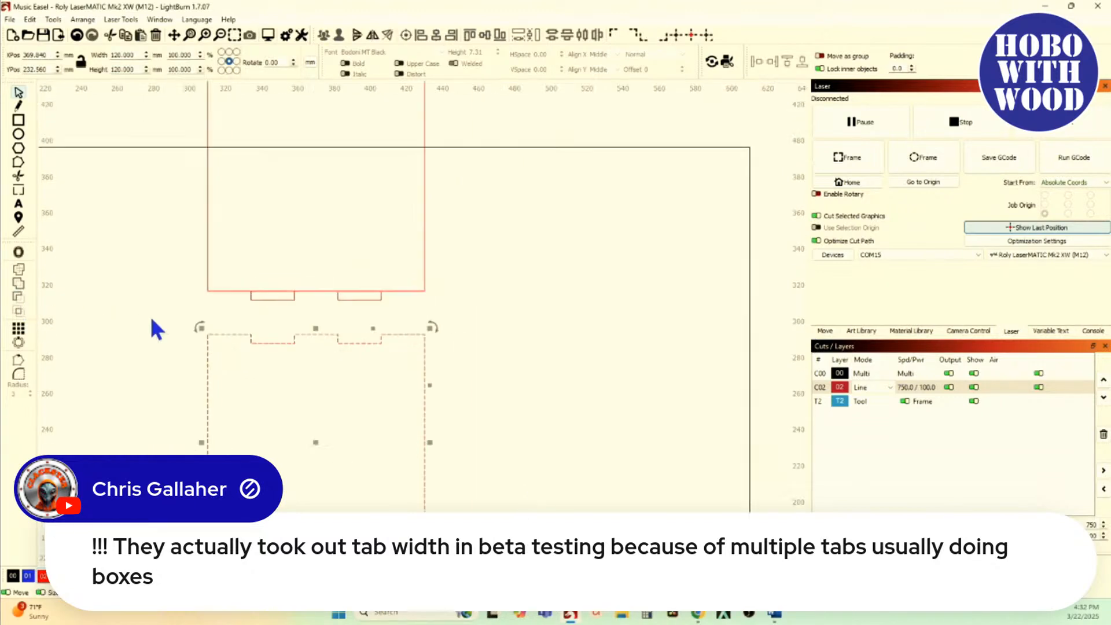
left_click(340, 322)
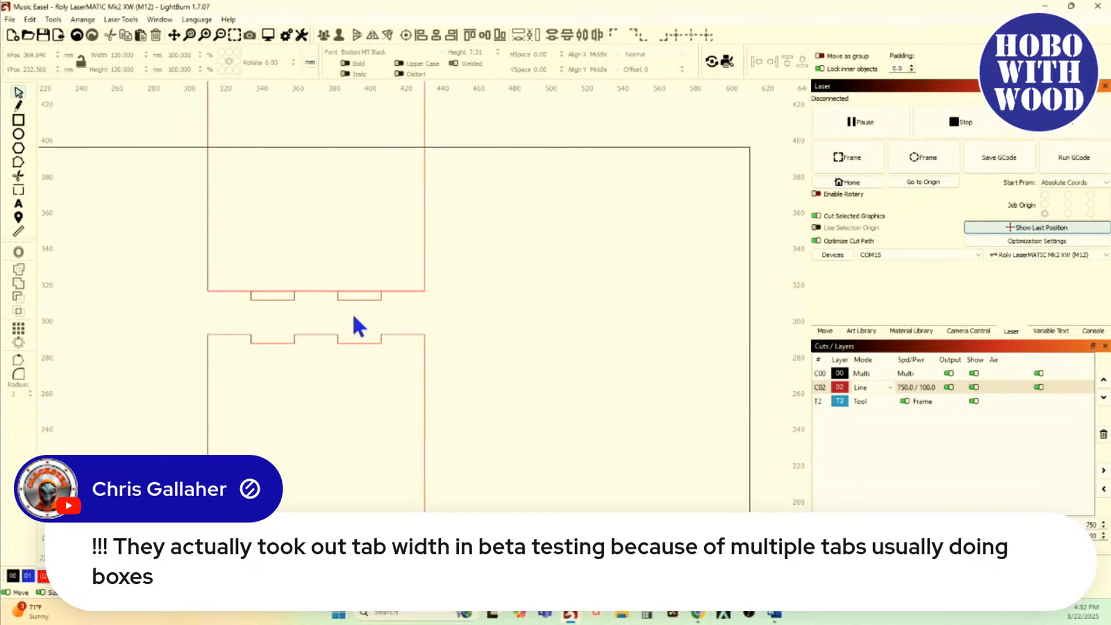
Step: Nudge the two tab rectangles about 2 mm down, just clear of the upper square's bottom edge
scroll(355, 324, "up", 2)
left_click_drag(387, 327, 255, 300)
key("Down")
key("Down")
key("Down")
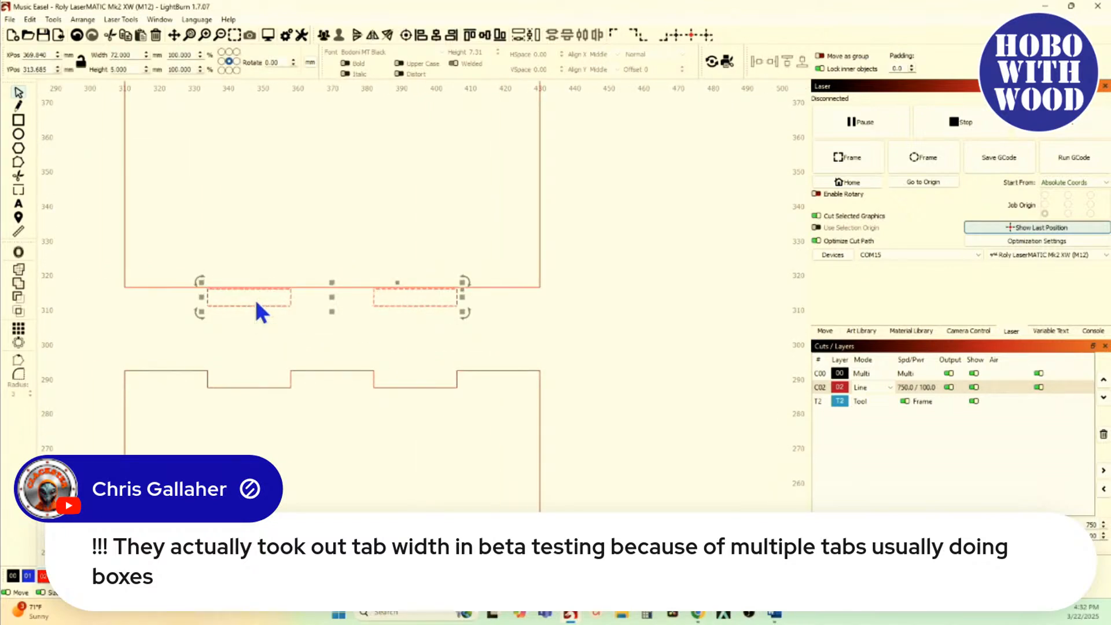
Step: Try moving the two ungrouped tab rectangles against the upper square's bottom edge with a vertical move-together
left_click(142, 295)
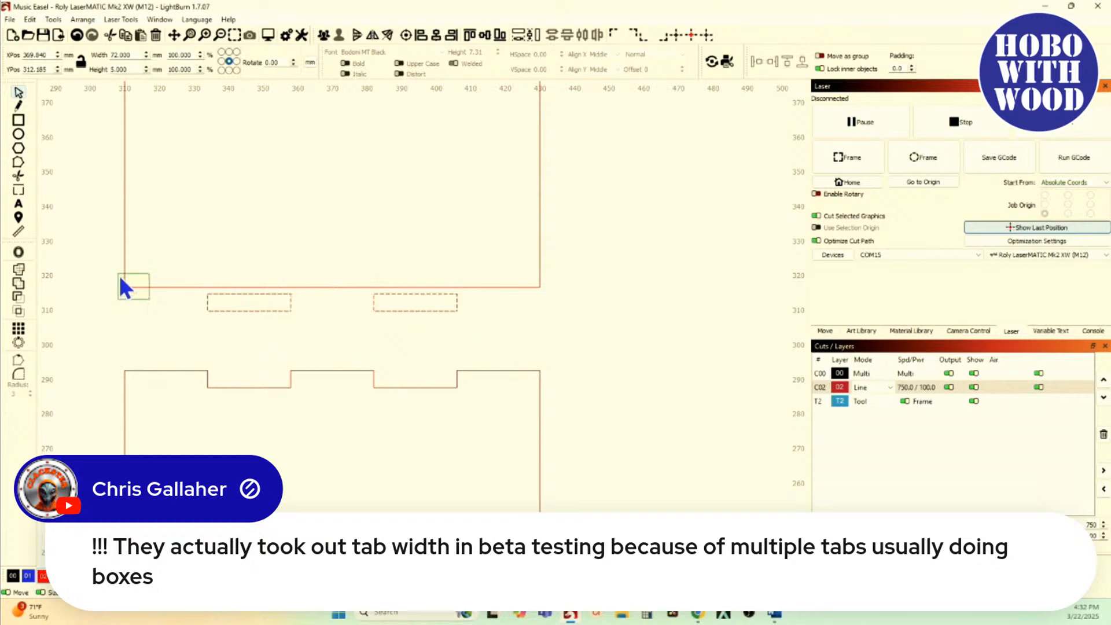
left_click(121, 278)
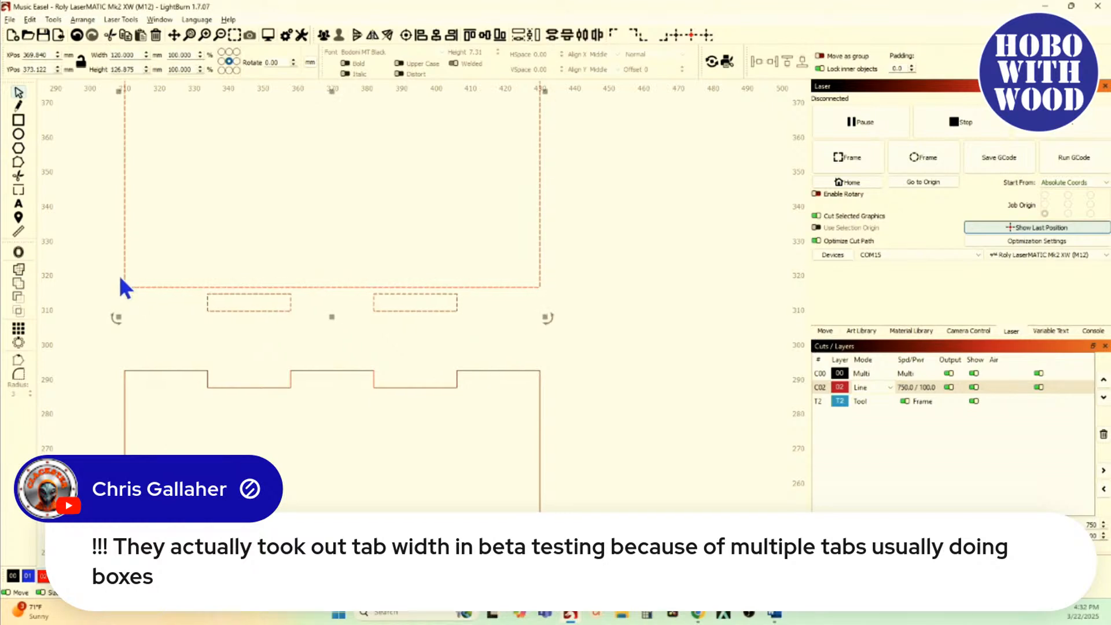
key("alt+shift+v")
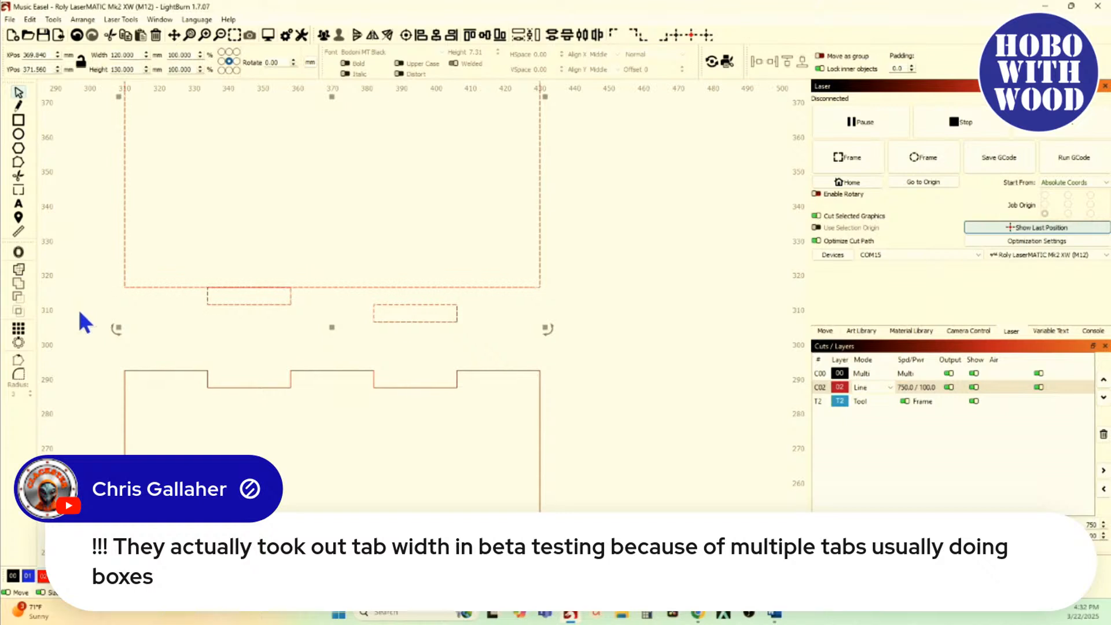
Step: Try uniting the left tab rectangle with the upper square using Boolean Union, then aligning the right one
left_click(183, 207)
left_click(218, 305)
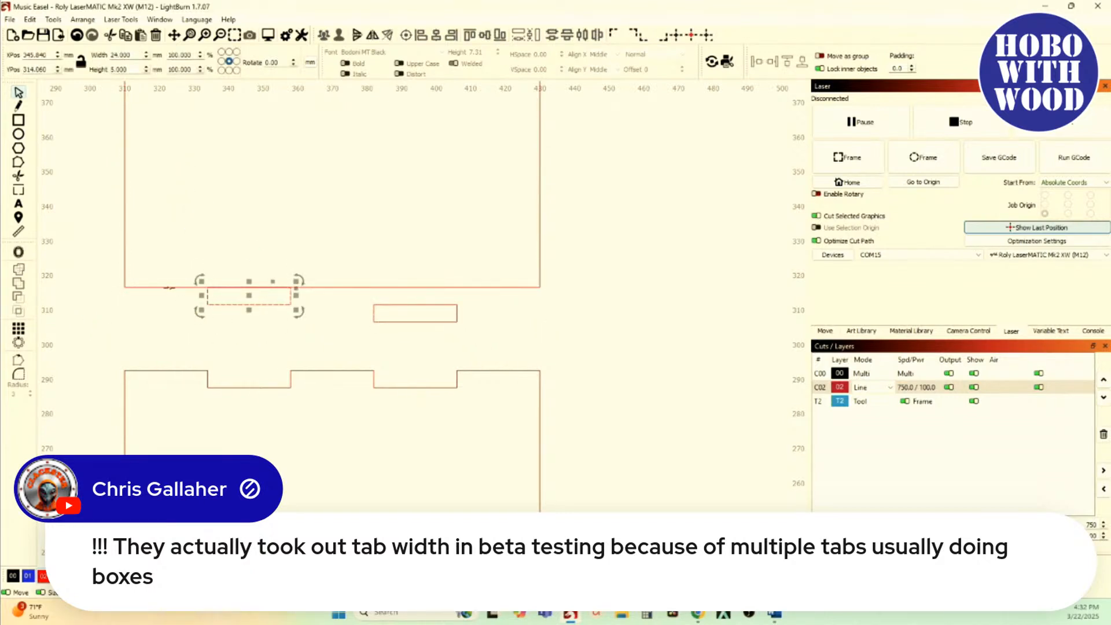
left_click(169, 287, "shift")
left_click(22, 283)
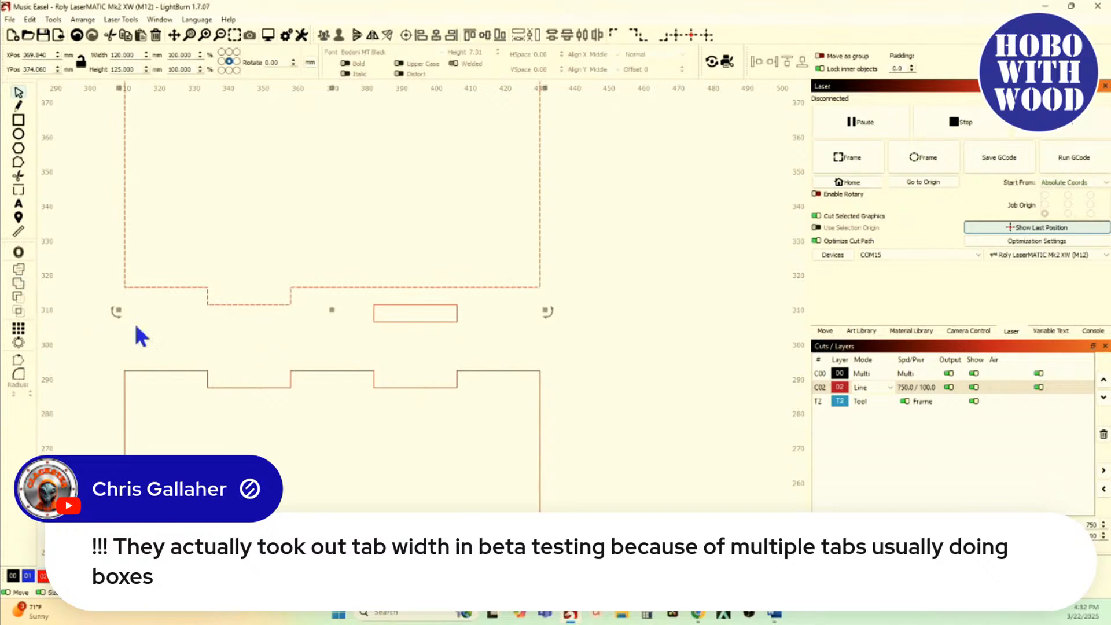
left_click(424, 329)
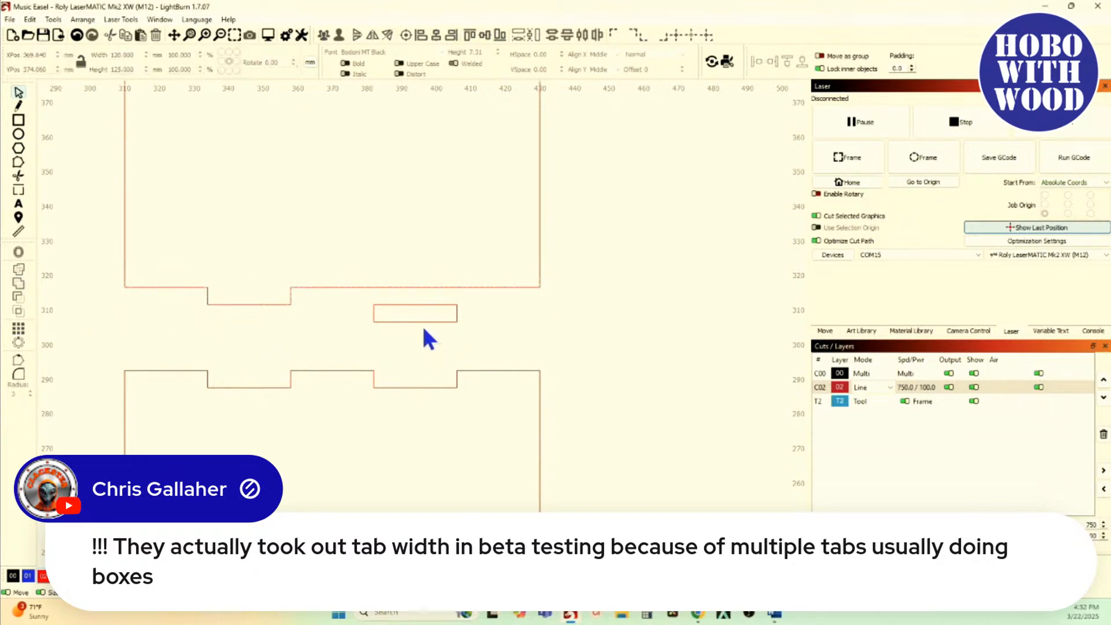
left_click(422, 321)
left_click(355, 287, "shift")
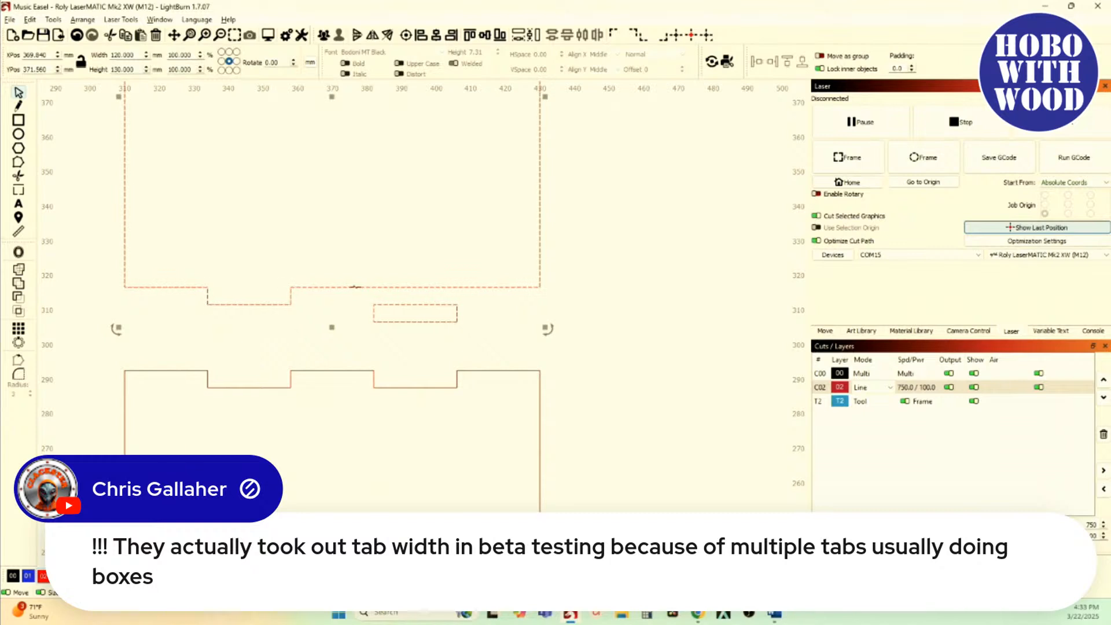
left_click(400, 330)
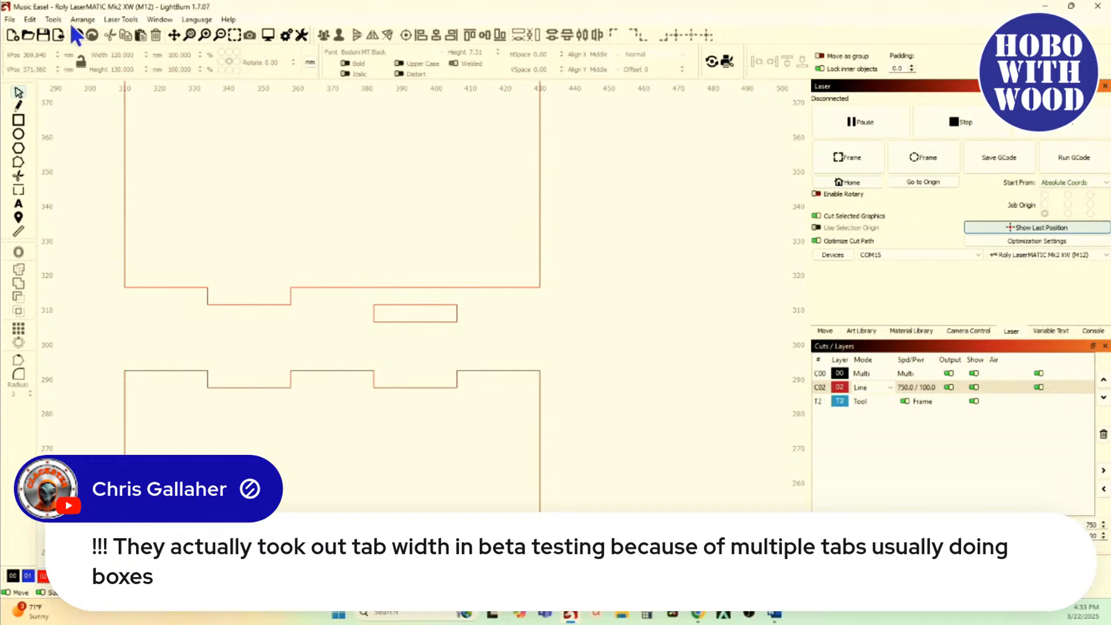
Step: Undo back through the union and the vertical alignment to restore the two separate rectangles below the square
left_click(77, 35)
left_click(77, 36)
left_click(77, 35)
left_click(77, 35)
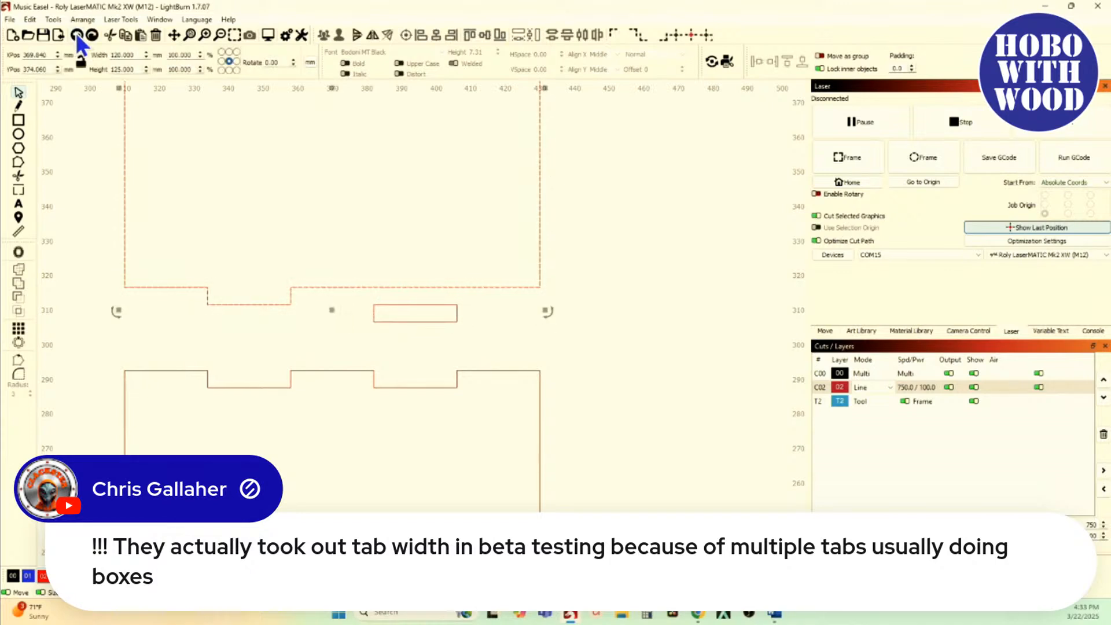
left_click(77, 35)
left_click(77, 35)
left_click(77, 35)
left_click(77, 35)
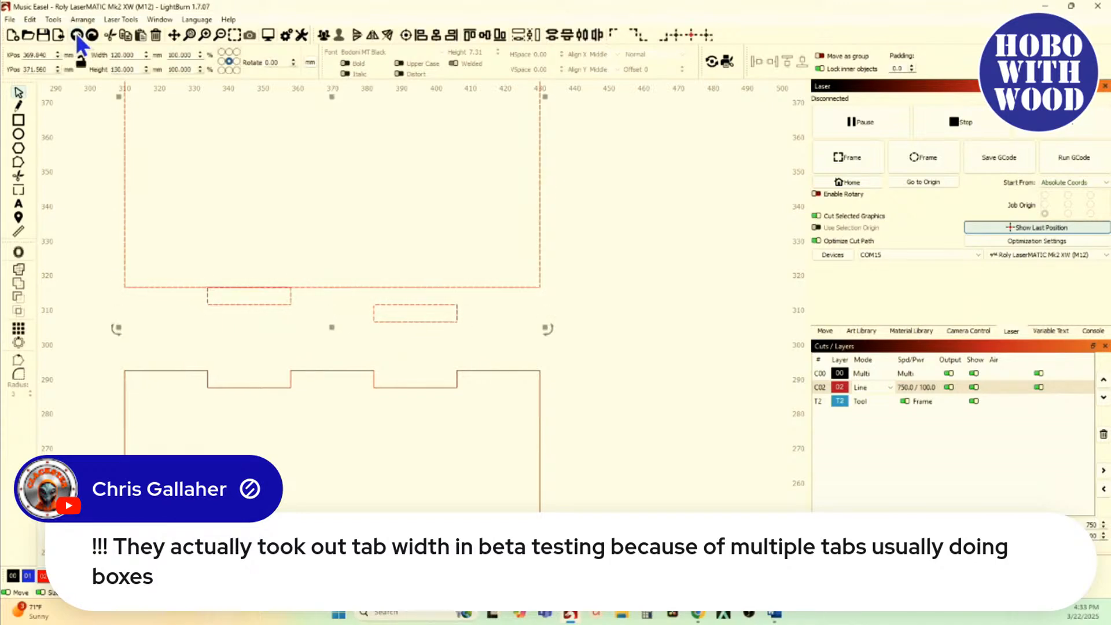
left_click(77, 35)
Step: Group the two tab rectangles and move them together vertically with the upper square so they touch its bottom edge
left_click_drag(174, 253, 533, 350)
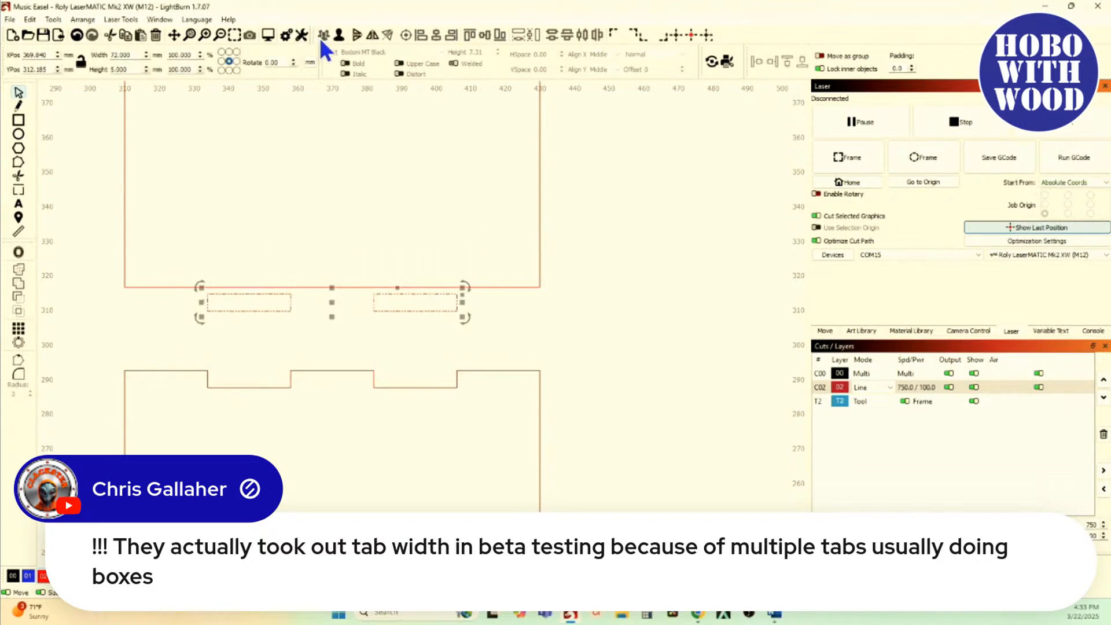
left_click(126, 259, "shift")
key("alt+shift+v")
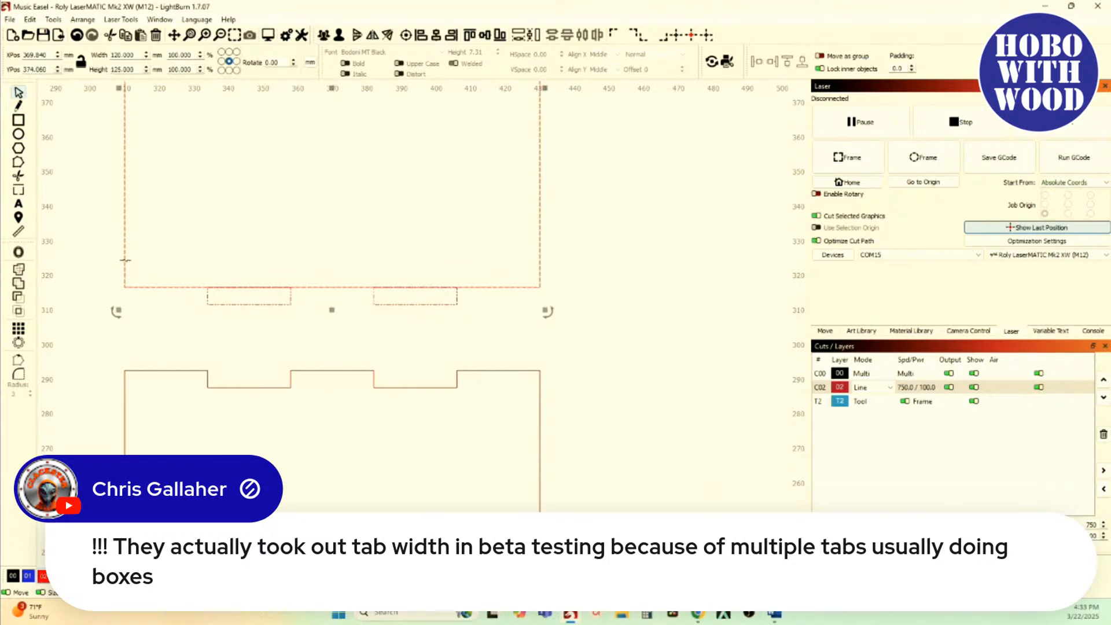
Step: Unite the grouped tabs with the upper square using Boolean Union and move the piece down about 16 mm
left_click(18, 283)
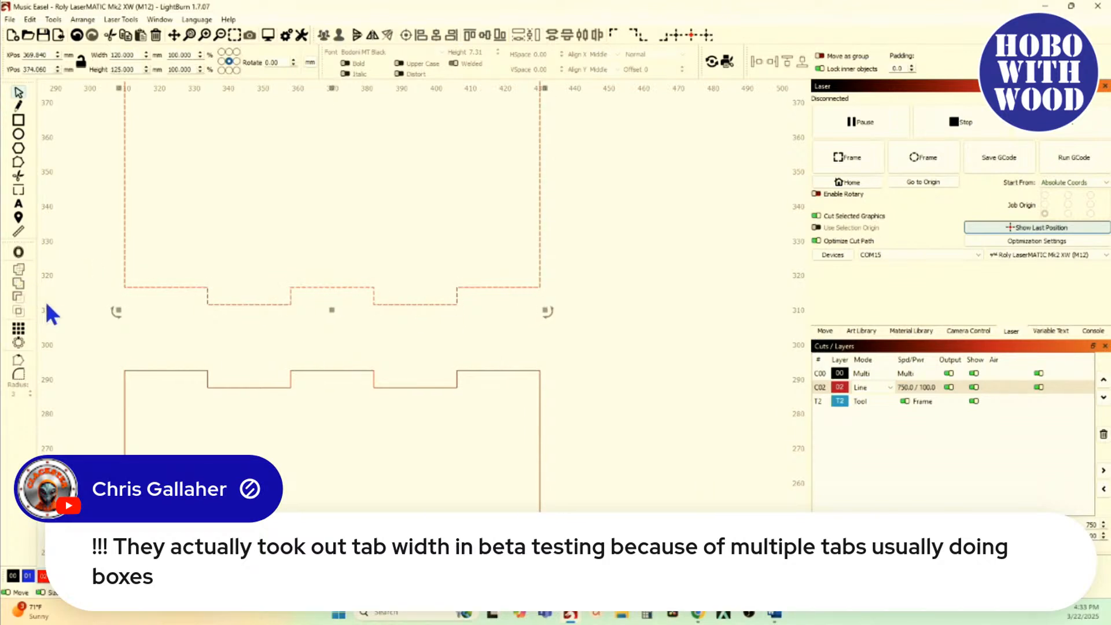
left_click(155, 344)
scroll(171, 359, "down", 2)
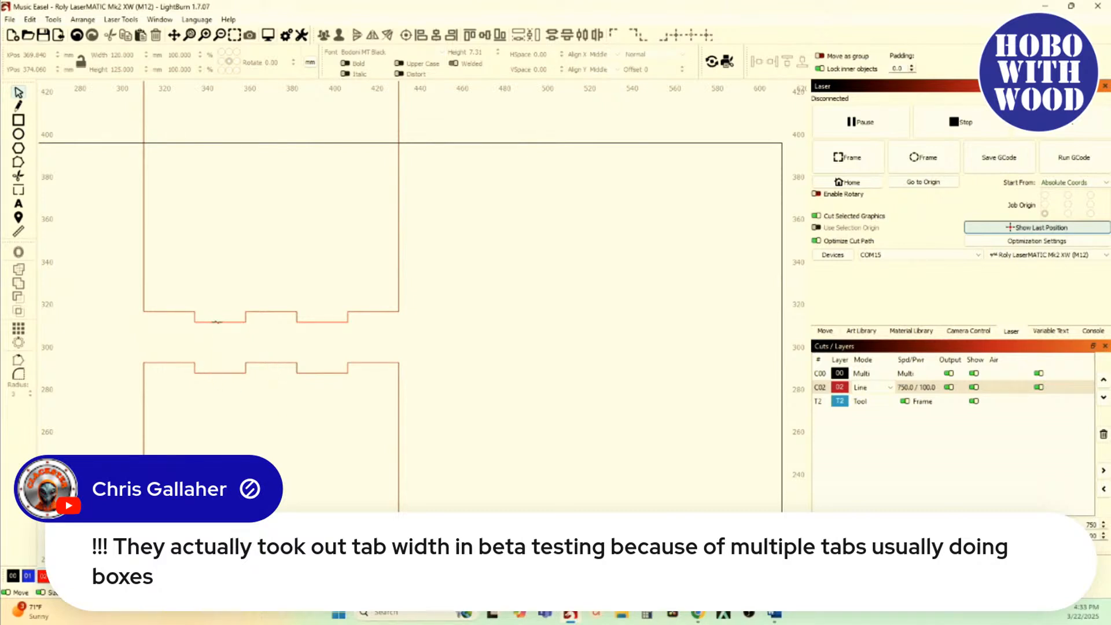
left_click_drag(217, 321, 186, 329)
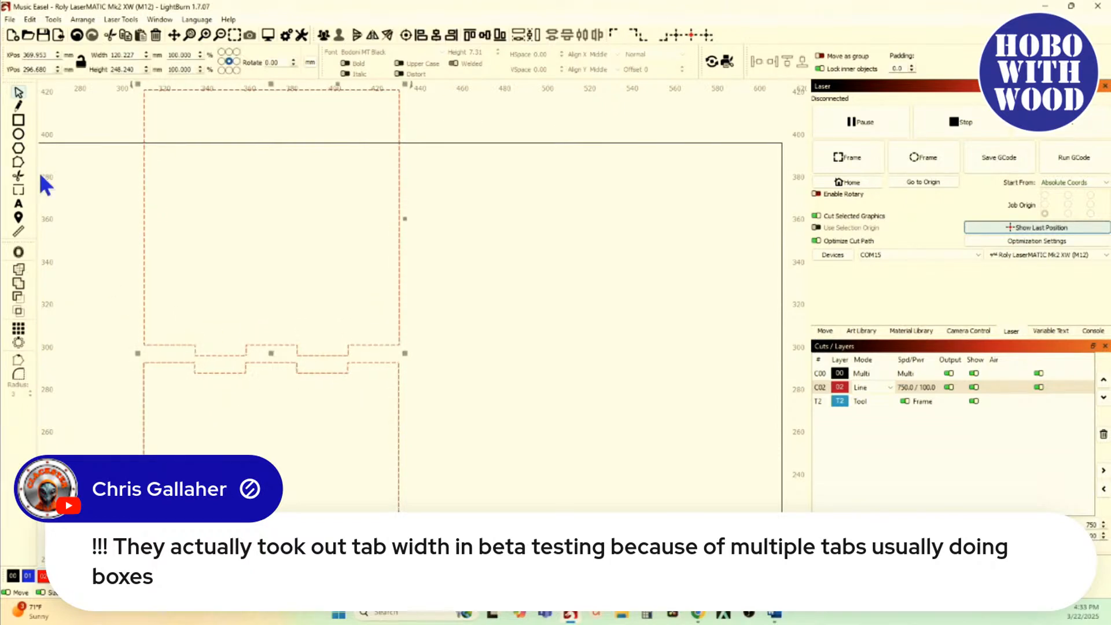
Step: Preview Resize Slots on both pieces with old thickness 24 mm, new thickness 60 mm and Slot Width, and cancel
left_click(54, 20)
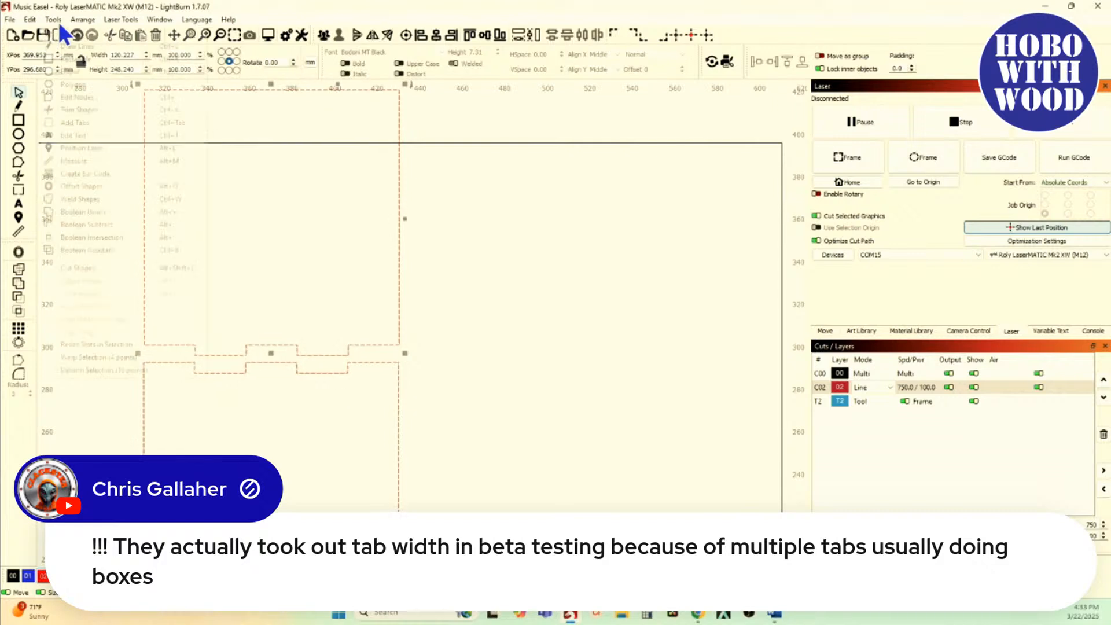
left_click(126, 345)
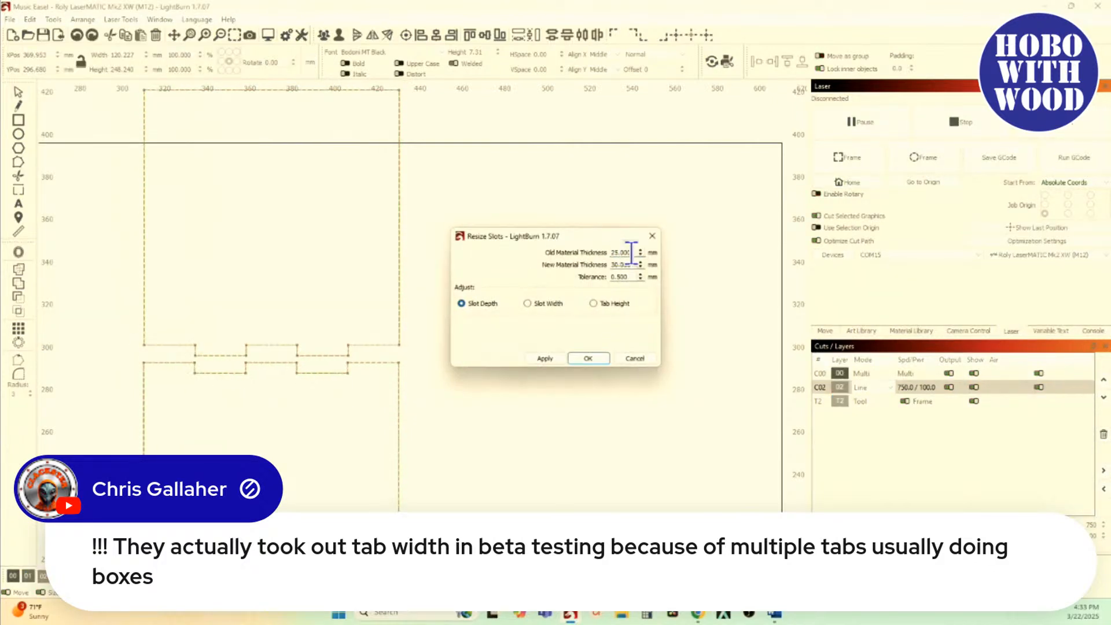
left_click_drag(634, 252, 548, 252)
type("24")
left_click_drag(635, 264, 590, 266)
type("60")
left_click(539, 305)
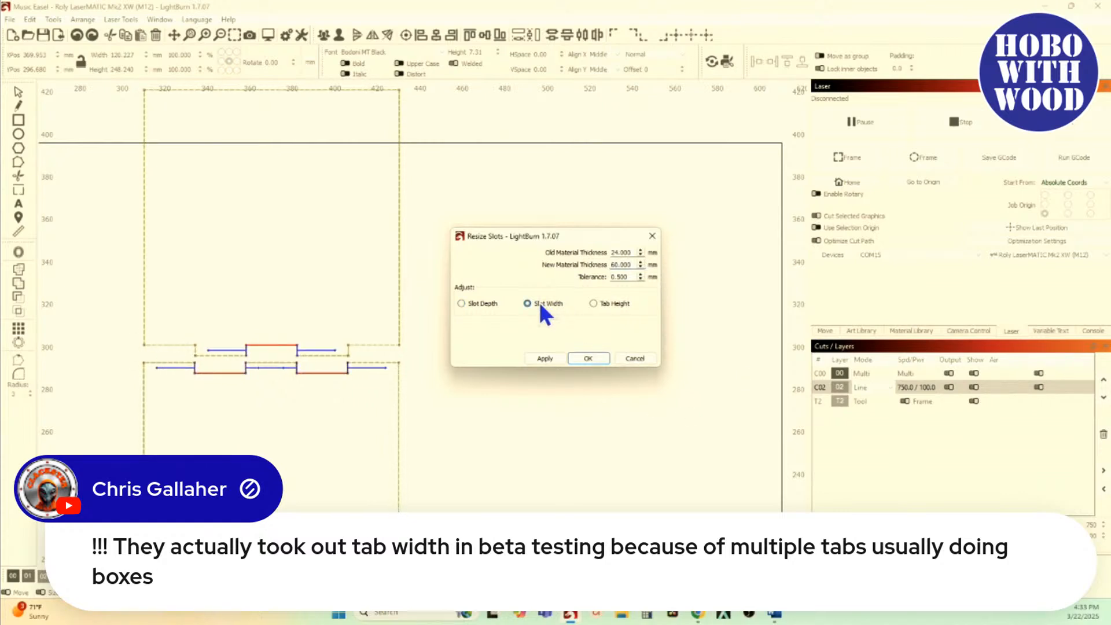
scroll(235, 371, "up", 3)
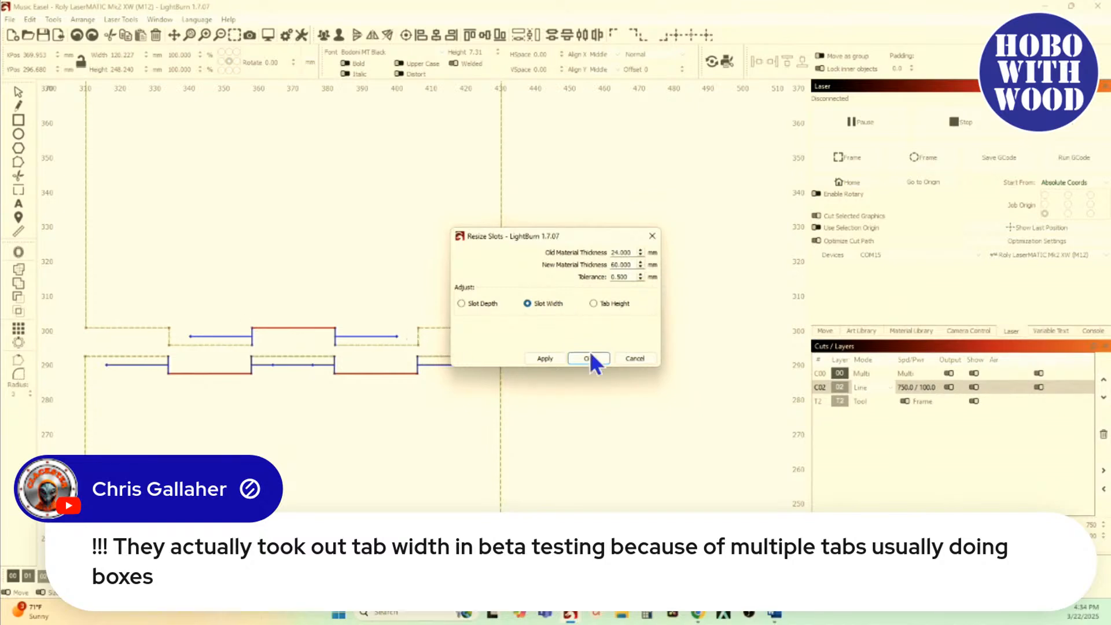
left_click(634, 359)
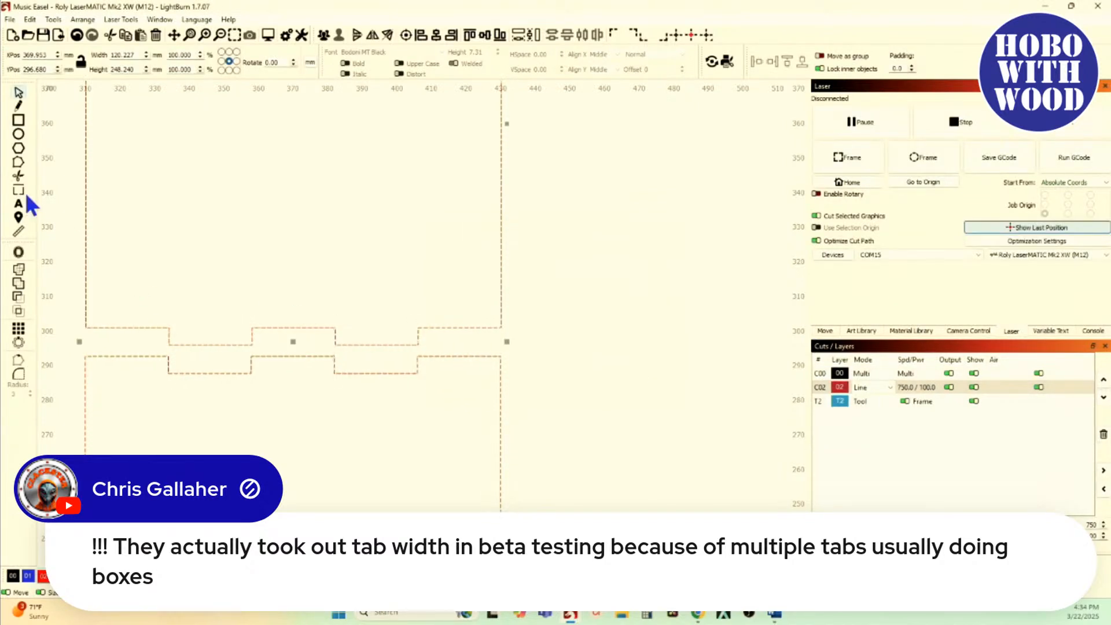
Step: Insert midpoint nodes on the upper piece's edge between the tabs and the lower piece's edge between the slots
left_click(19, 162)
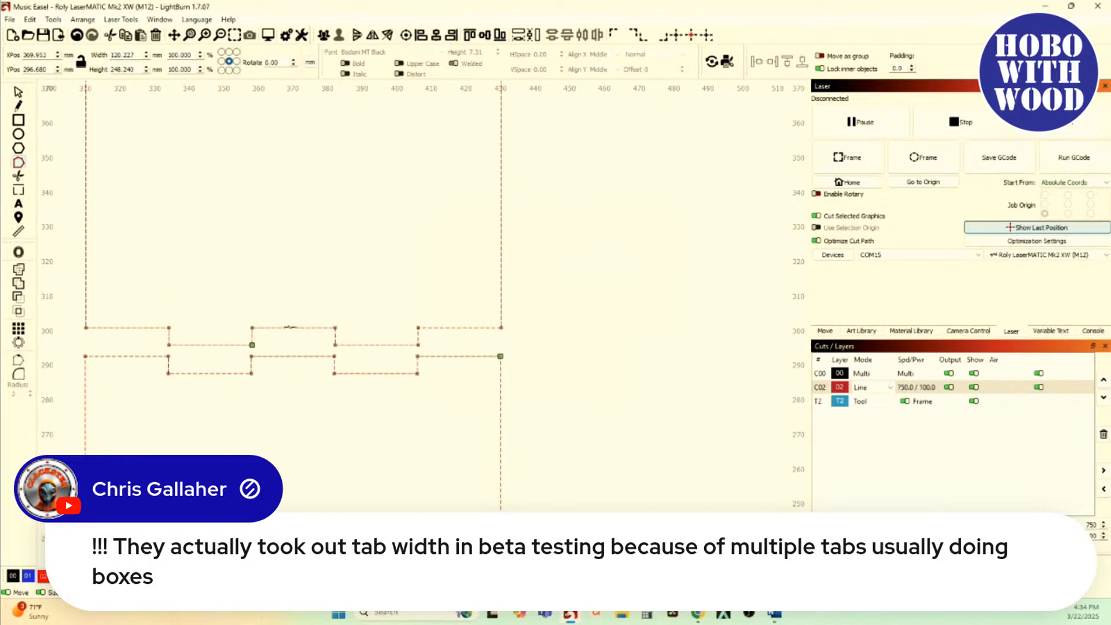
key("m")
key("m")
Step: Open Resize Slots for both pieces, choose the Slot Width adjustment, and move the dialog clear of the shapes
left_click(52, 19)
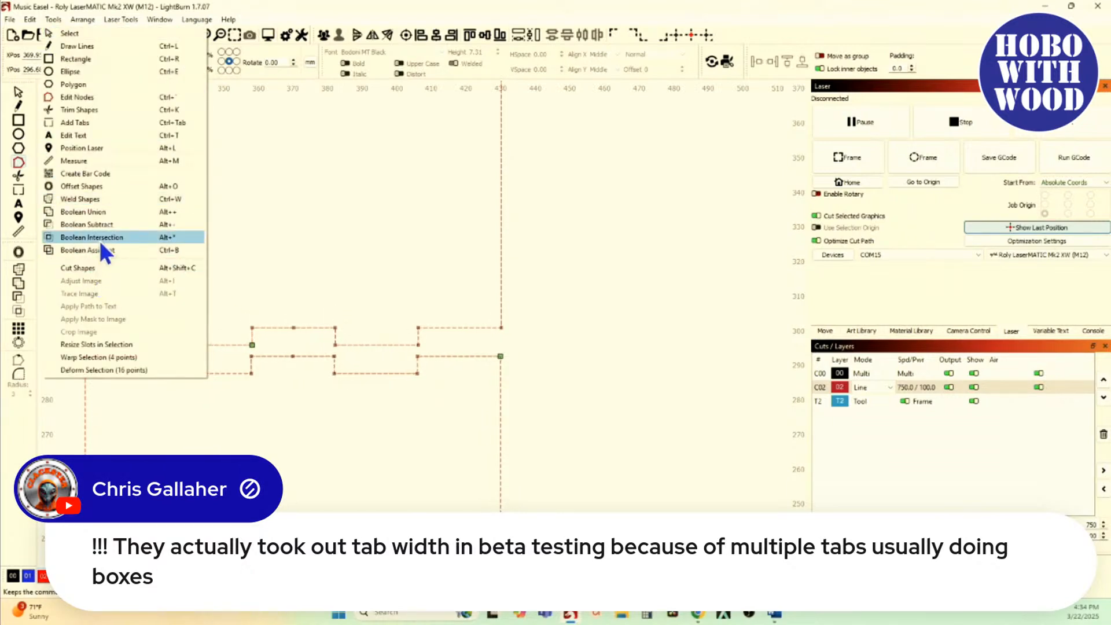
left_click(89, 344)
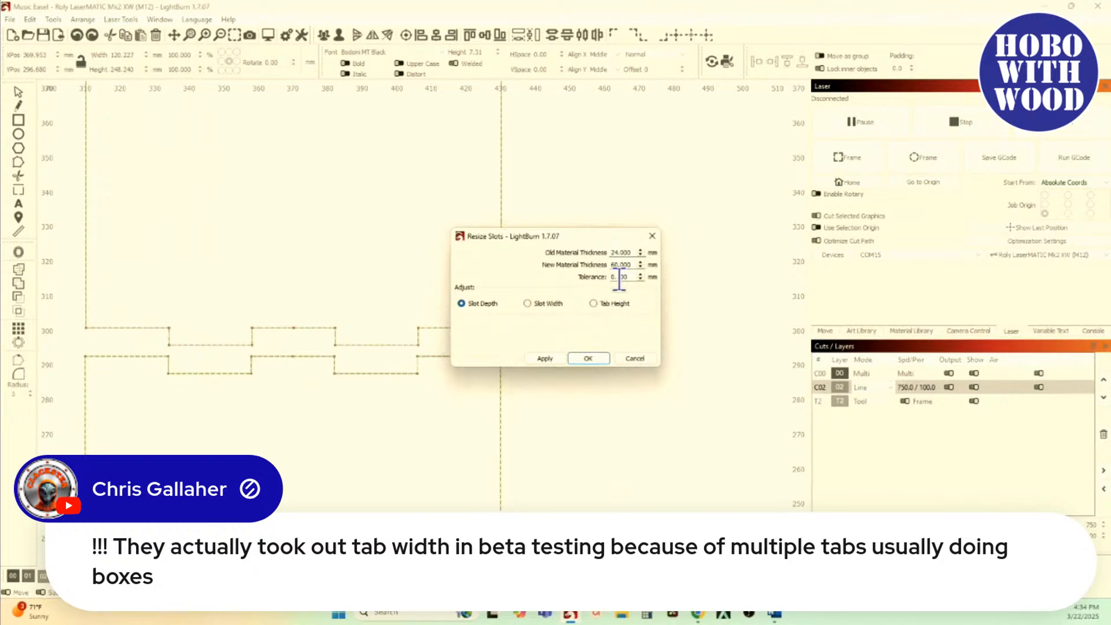
left_click(528, 303)
left_click_drag(558, 235, 733, 242)
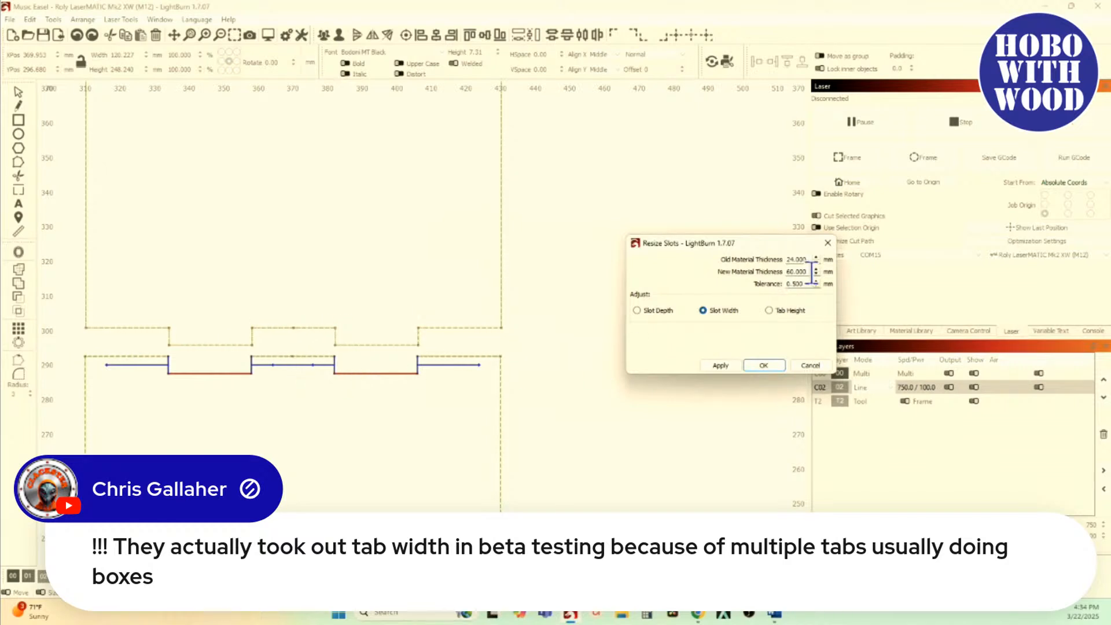
Step: Preview the slot width adjustment with a new material thickness of 48 mm
left_click_drag(806, 272, 757, 271)
type("48")
scroll(312, 364, "up", 5)
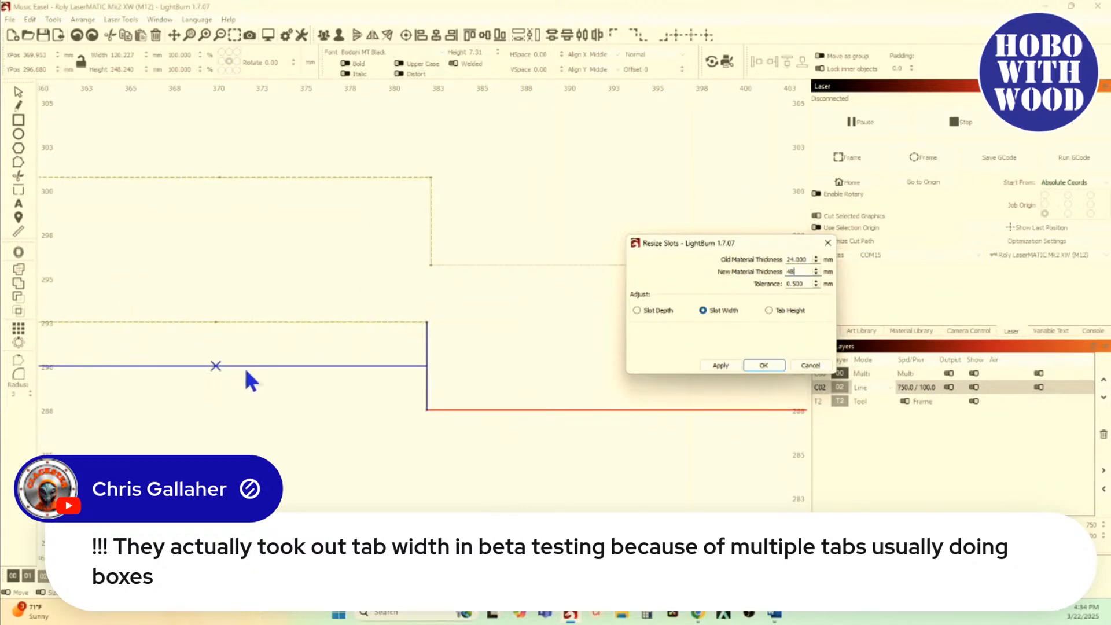
Step: Set the new material thickness to 40 mm and apply the slot width change to the lower square's slots
key("BackSpace")
type("0")
scroll(469, 364, "down", 6)
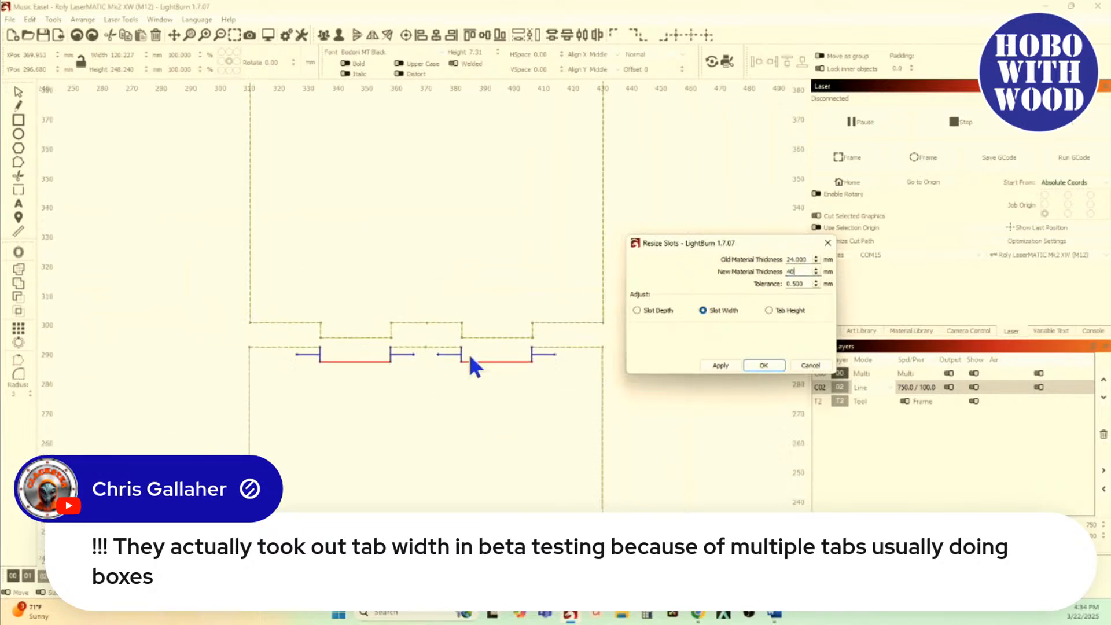
left_click_drag(463, 359, 365, 371)
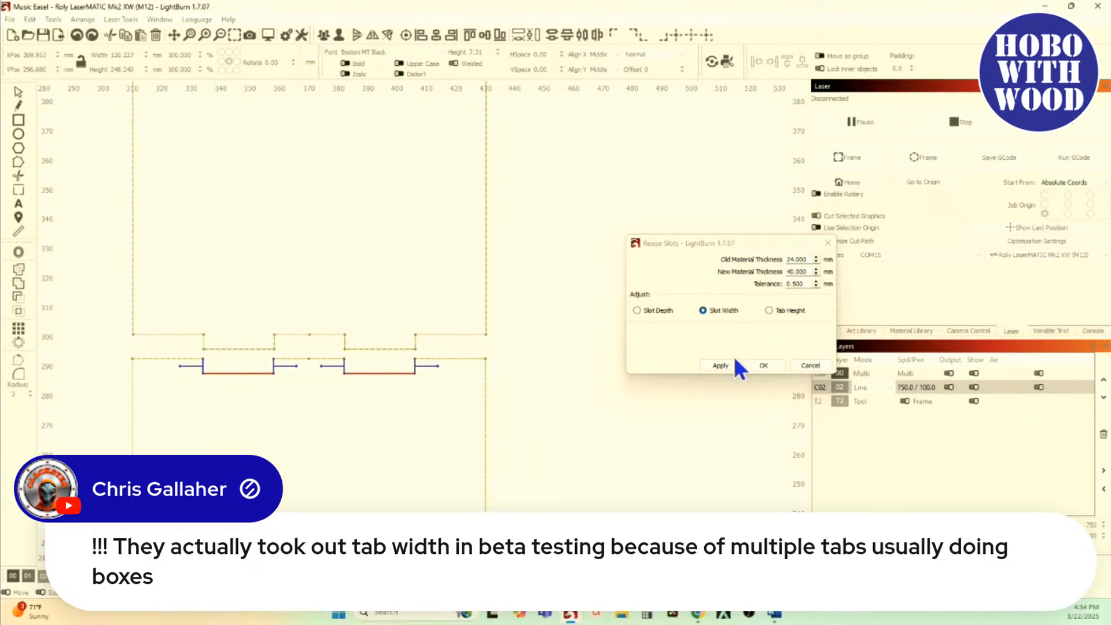
left_click(721, 366)
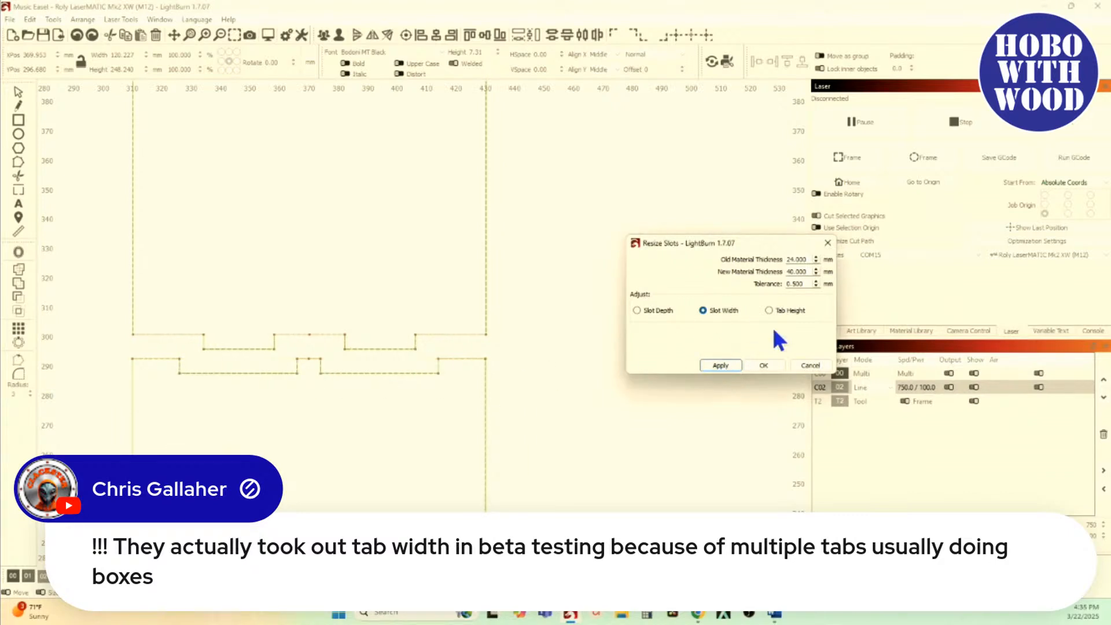
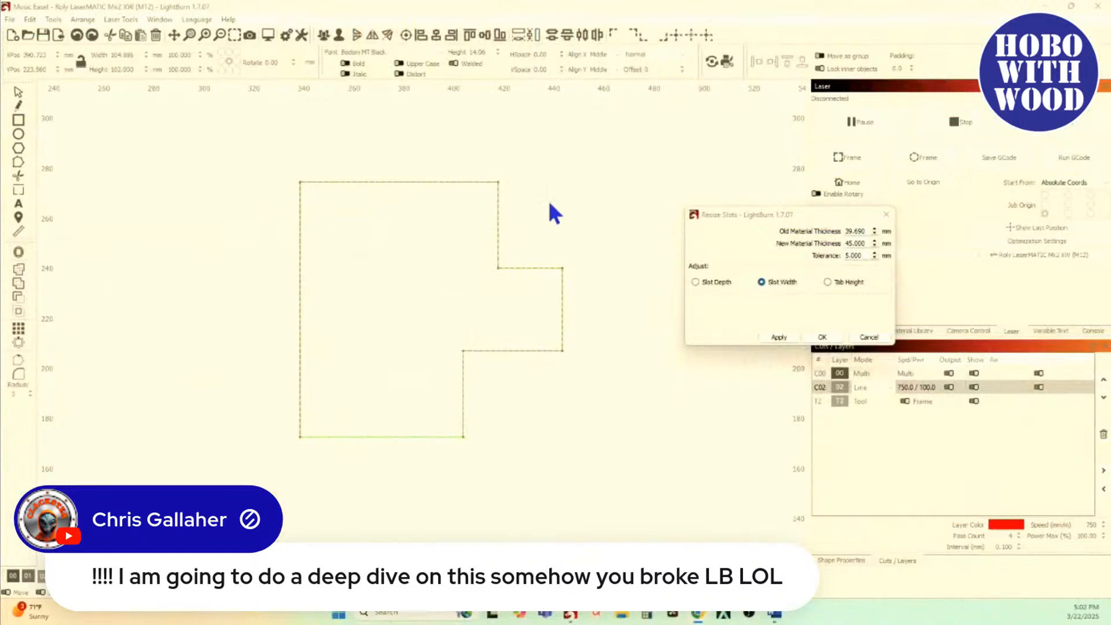
Step: Close Resize Slots without applying and delete the notched test shape beside the treble clef
left_click(869, 337)
scroll(347, 347, "down", 3)
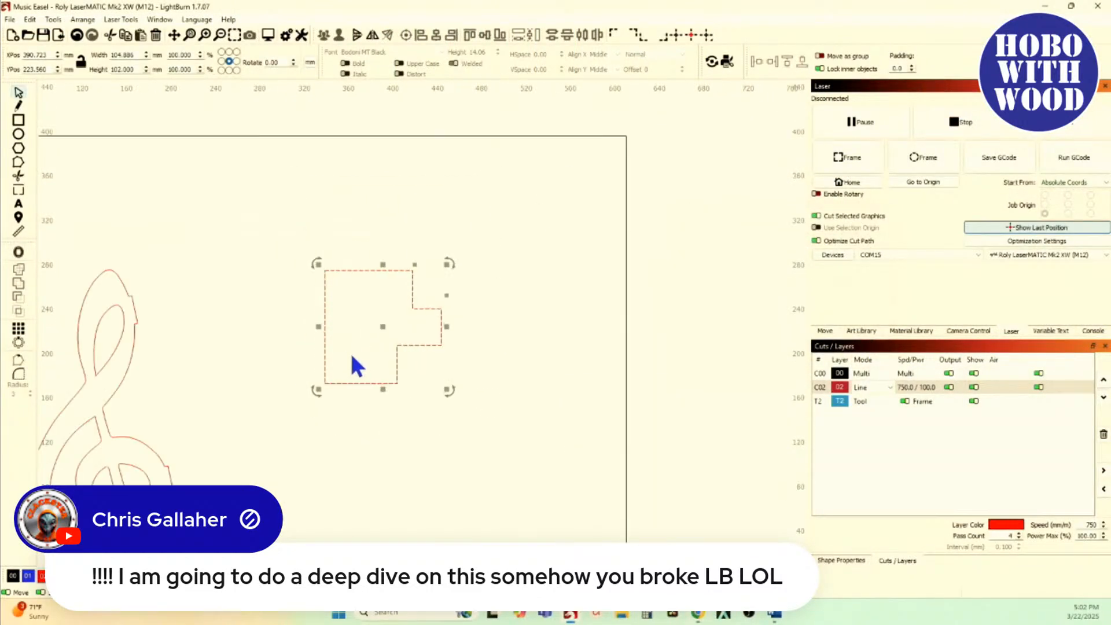
key("Delete")
scroll(220, 356, "down", 2)
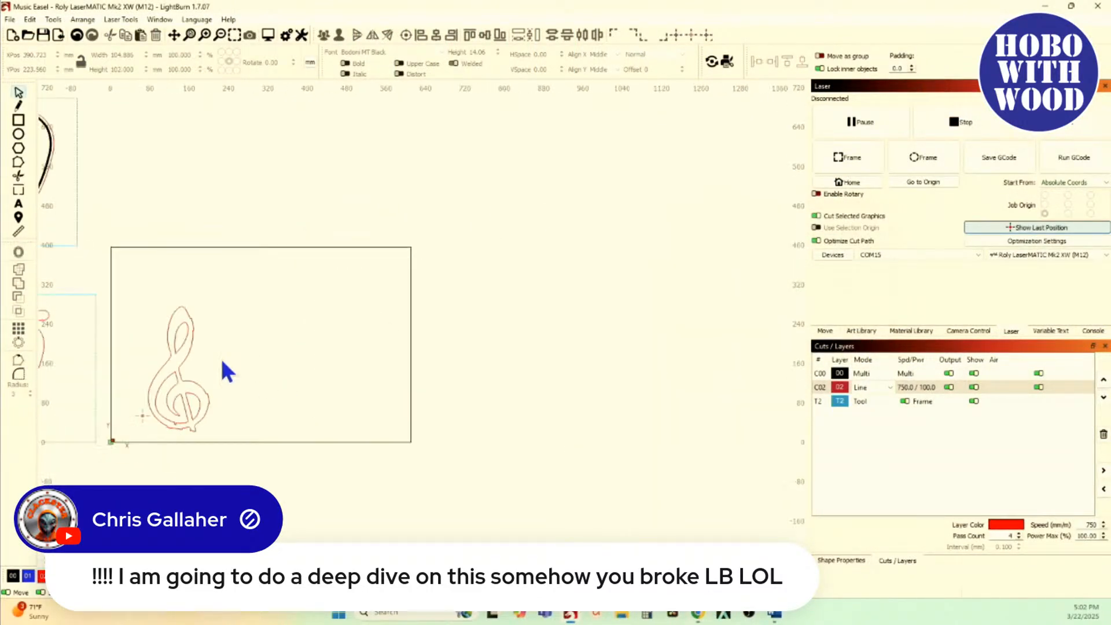
Step: Move the treble clef's tabbed inner crescent shape out into the empty area beside the clef
scroll(227, 367, "up", 5)
scroll(228, 373, "up", 10)
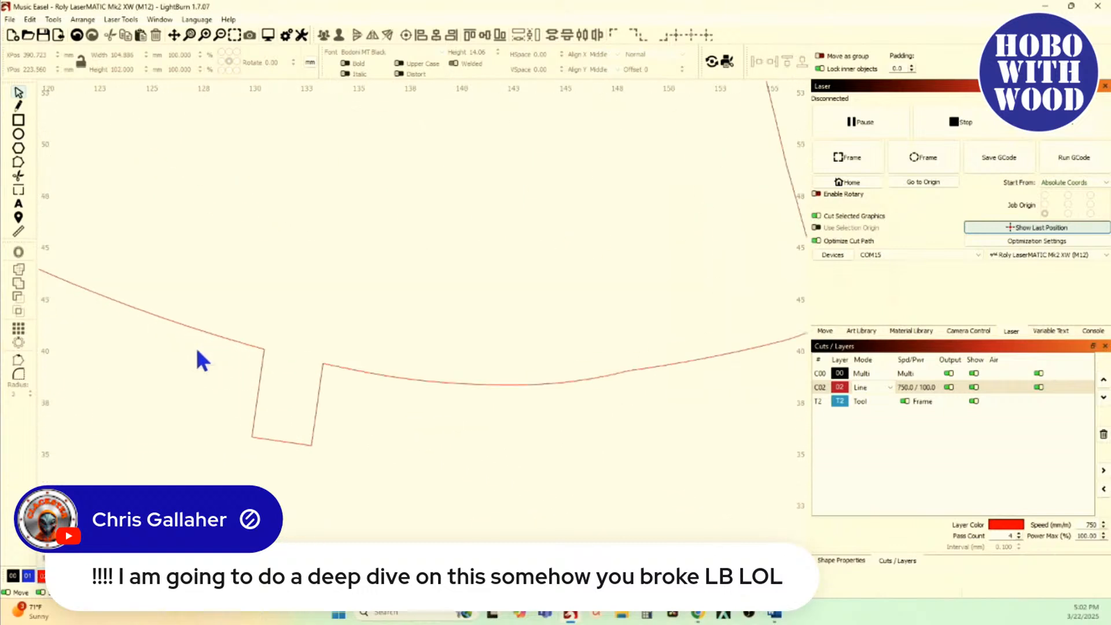
scroll(327, 414, "up", 4)
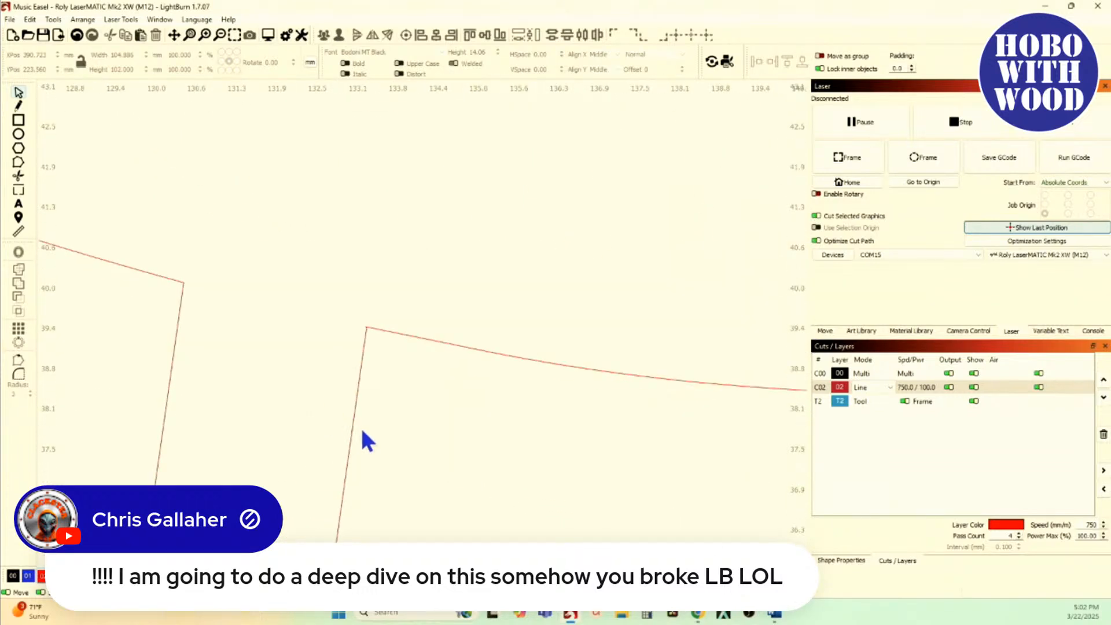
left_click(353, 430)
scroll(353, 429, "down", 12)
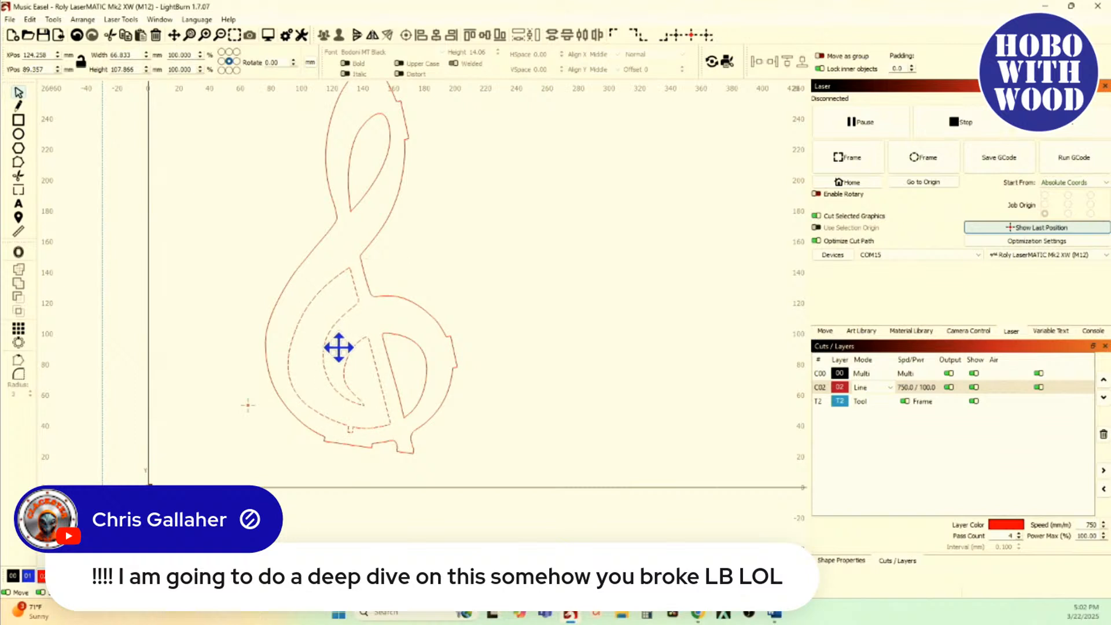
left_click_drag(338, 347, 619, 277)
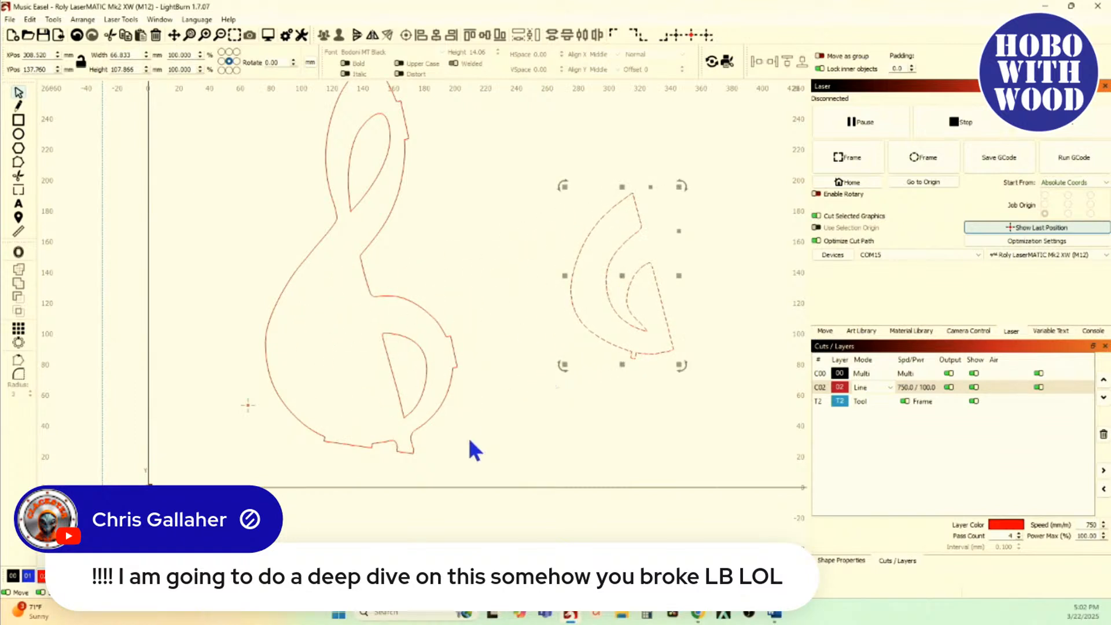
Step: Show the crescent shape's nodes and examine the corner nodes at the base of its small tab
scroll(631, 347, "up", 4)
scroll(628, 329, "up", 5)
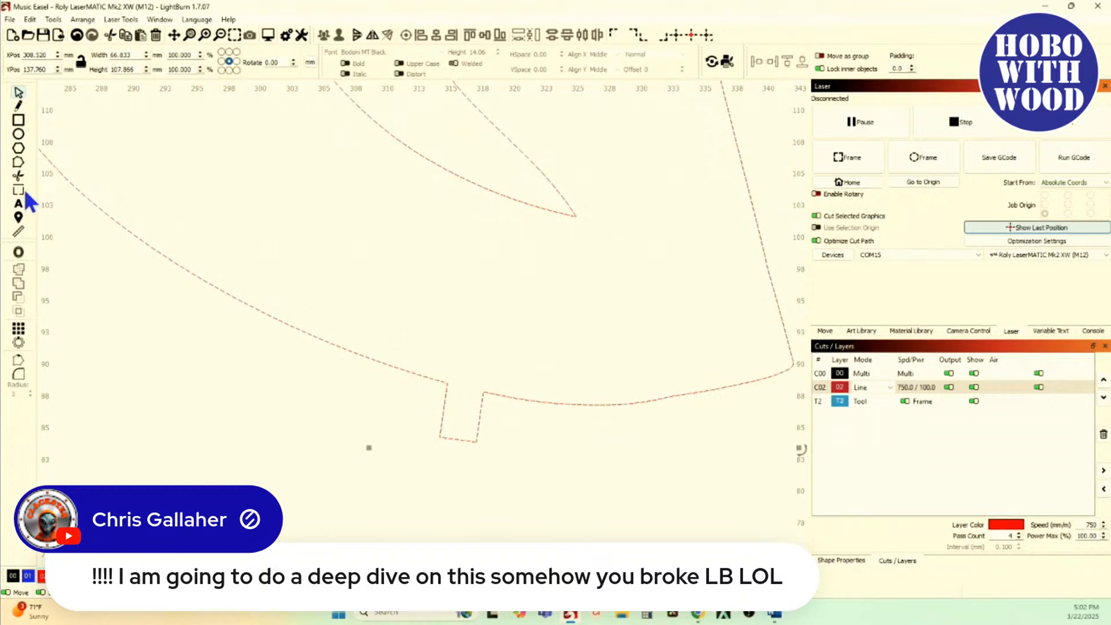
left_click(19, 162)
scroll(496, 394, "up", 10)
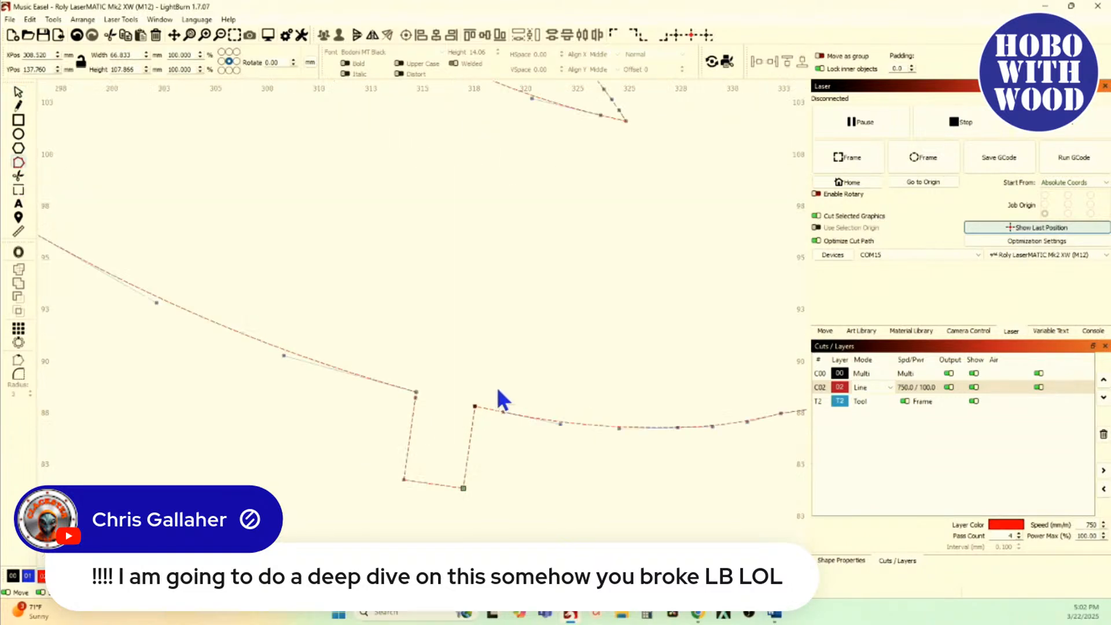
scroll(542, 482, "up", 10)
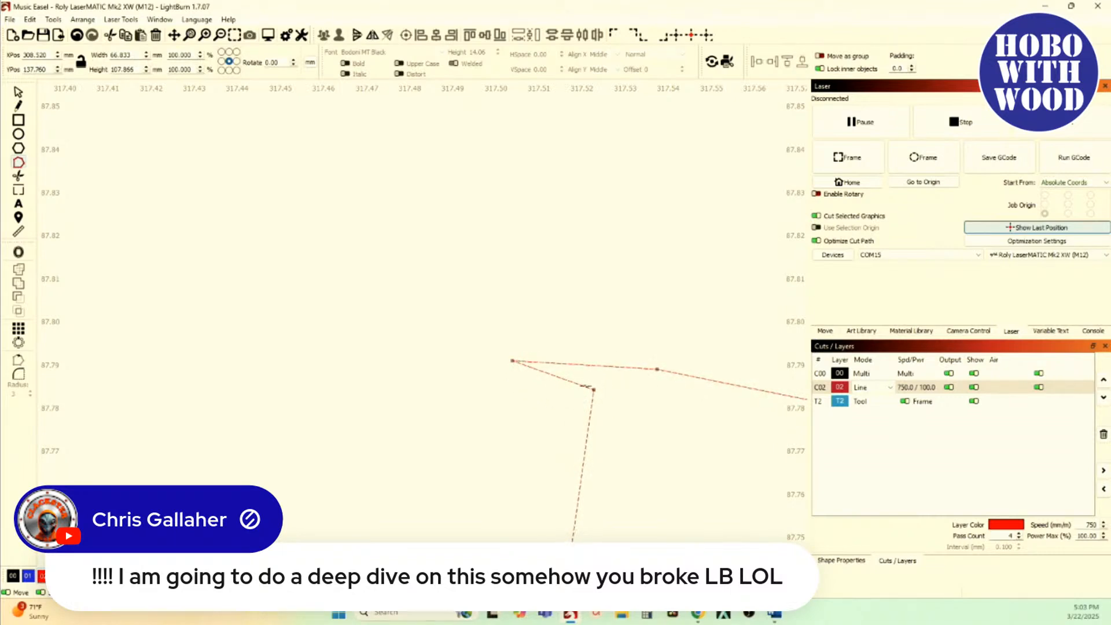
scroll(592, 390, "down", 6)
scroll(592, 390, "down", 10)
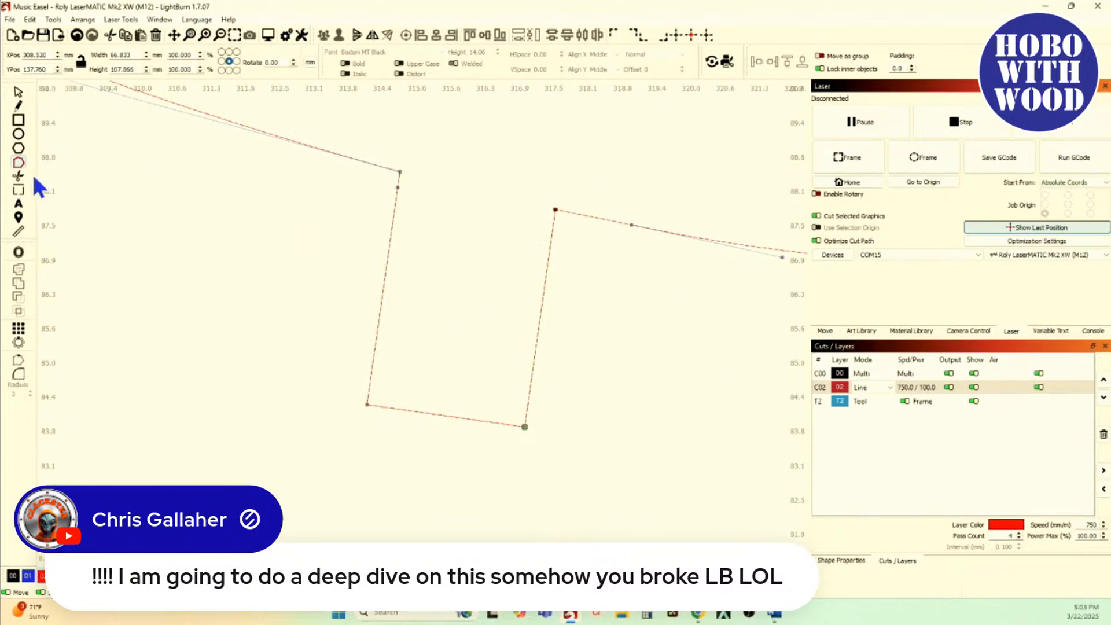
Step: Measure the segments along both sides of the crescent's tab, including the short piece at its upper corner
left_click(19, 232)
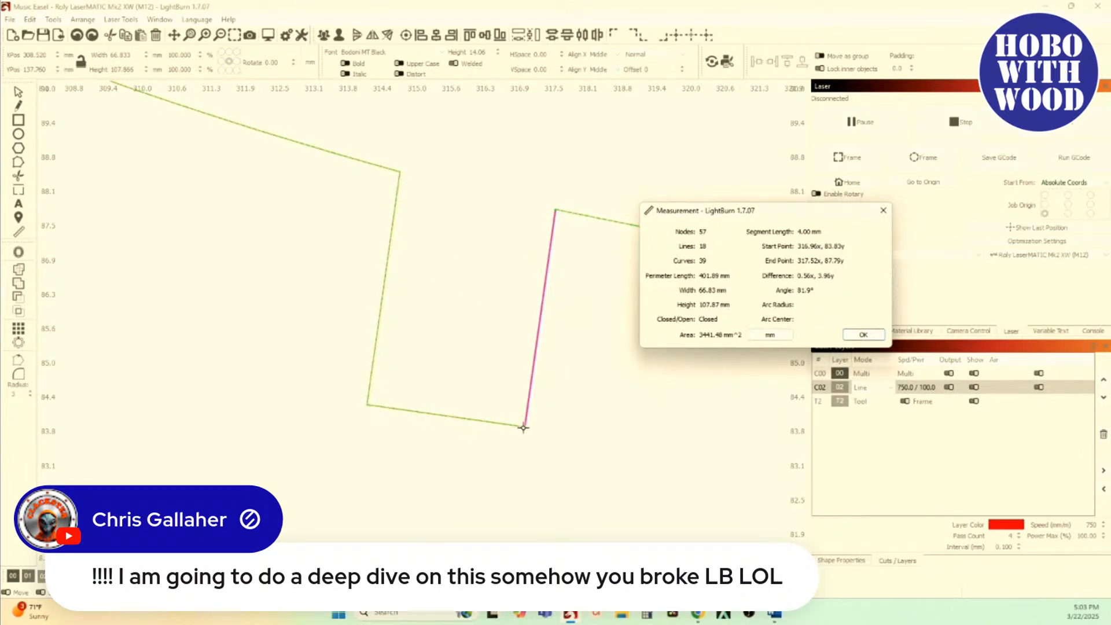
scroll(392, 225, "up", 2)
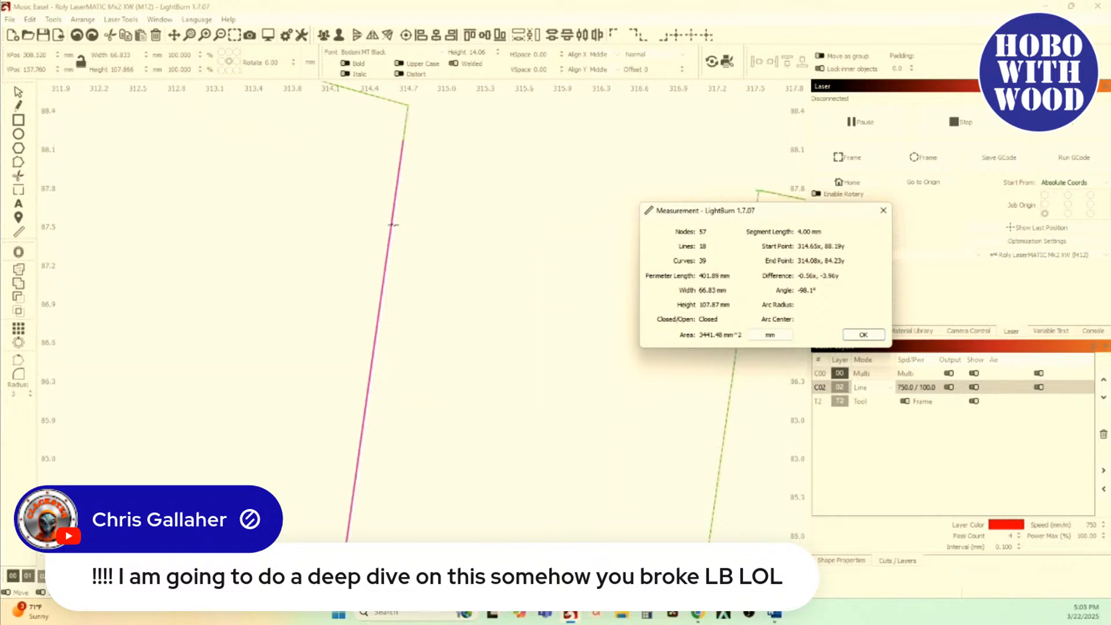
scroll(394, 224, "up", 2)
left_click_drag(397, 165, 374, 346)
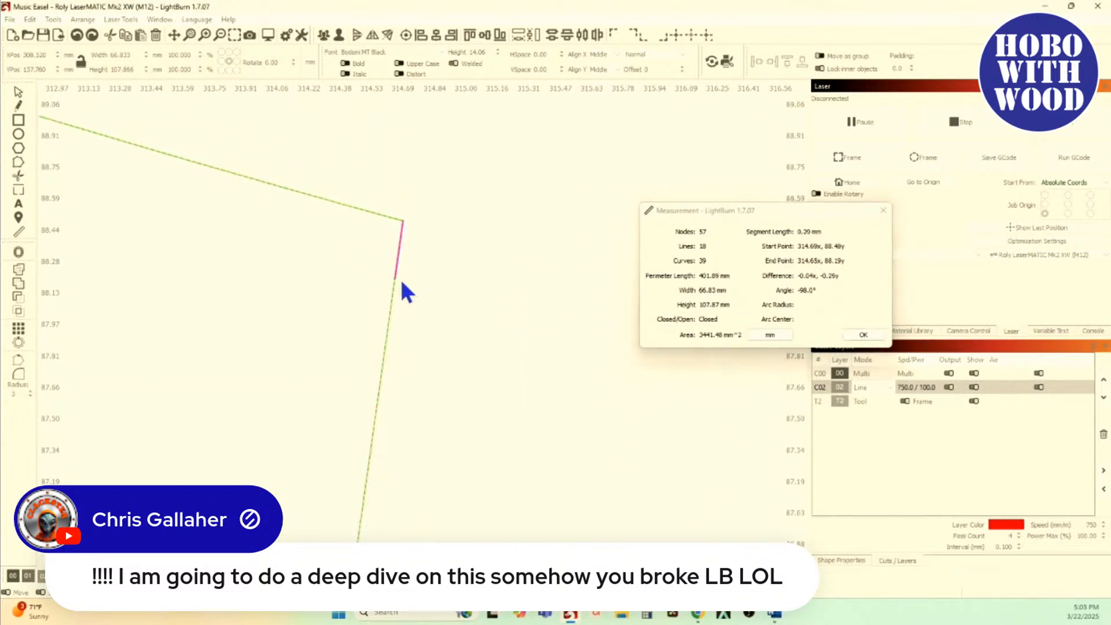
scroll(392, 283, "down", 2)
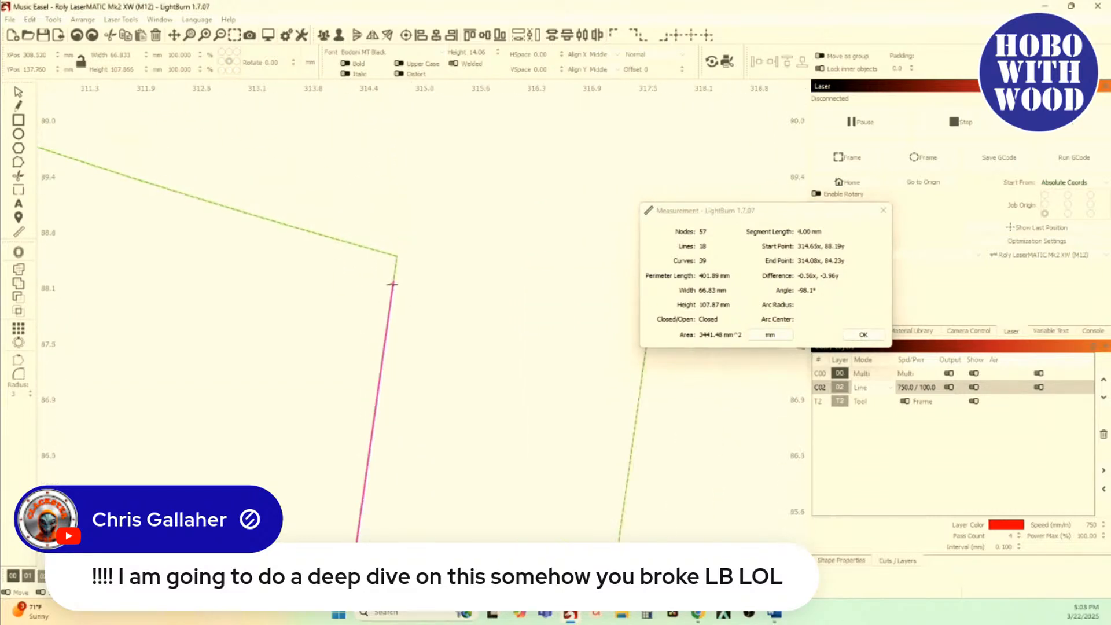
scroll(393, 284, "down", 2)
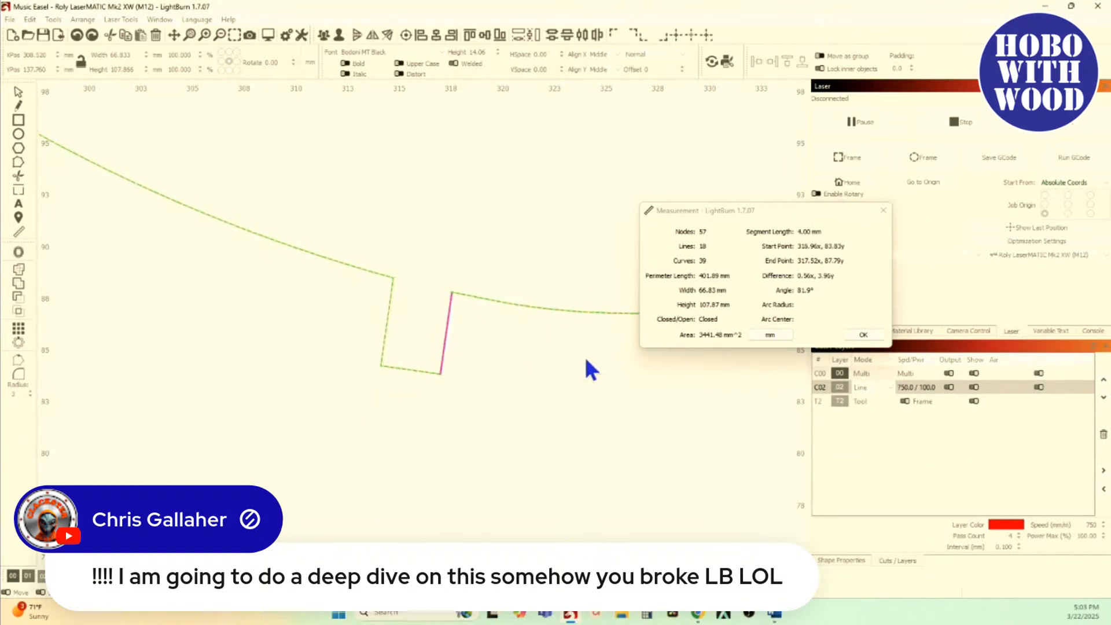
left_click(863, 335)
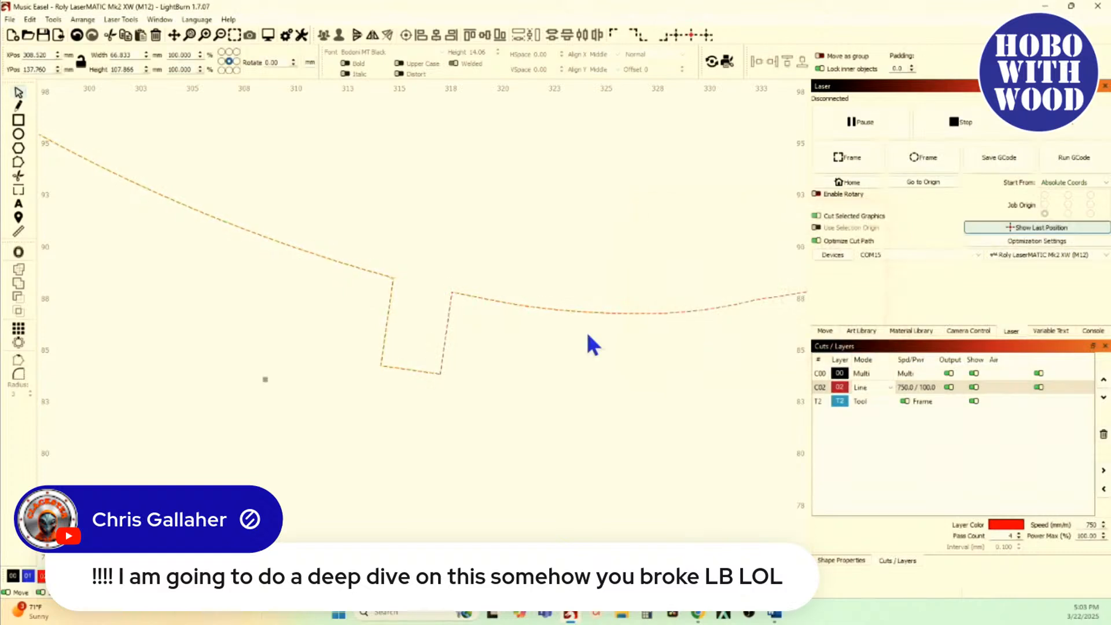
Step: Open Resize Slots for the crescent and preview Tab Height with old material thickness 4 mm and new thickness 5 mm
left_click(53, 19)
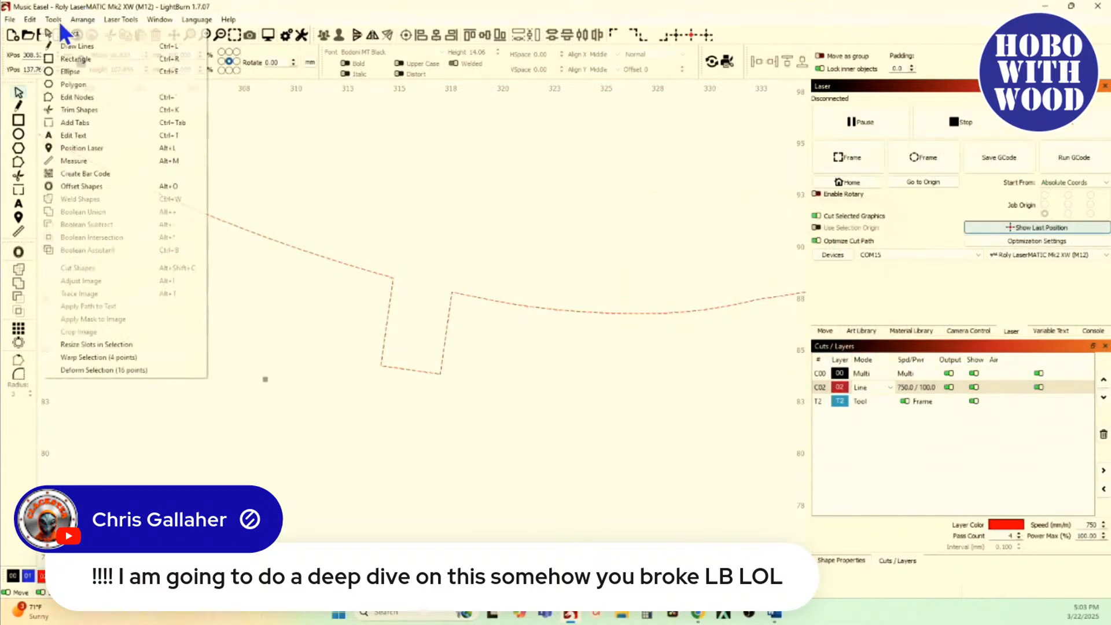
left_click(103, 346)
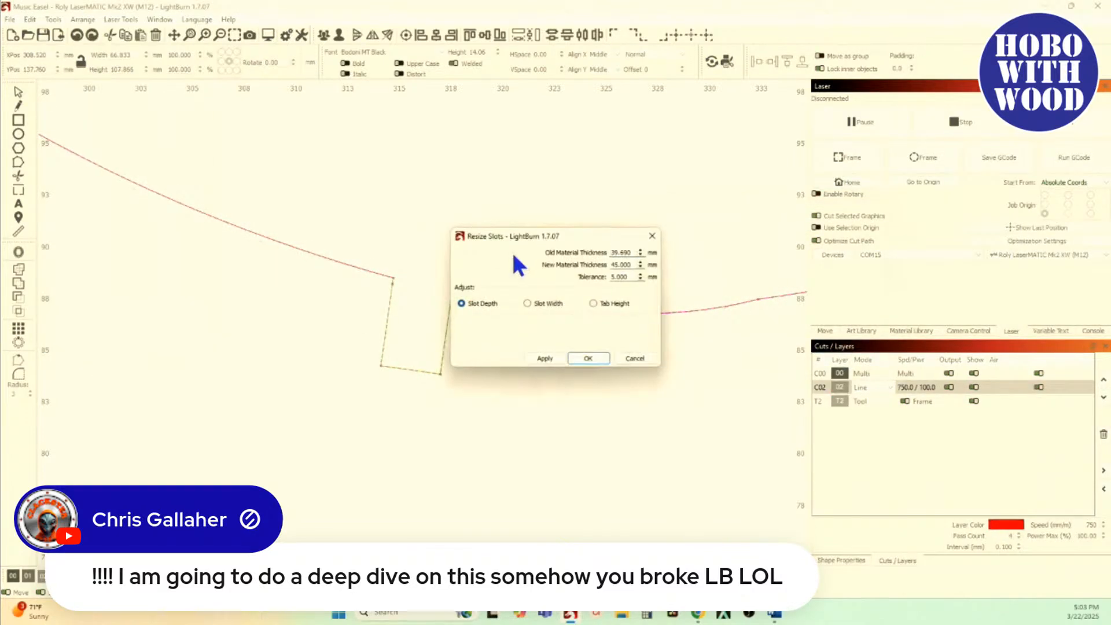
left_click_drag(528, 235, 597, 135)
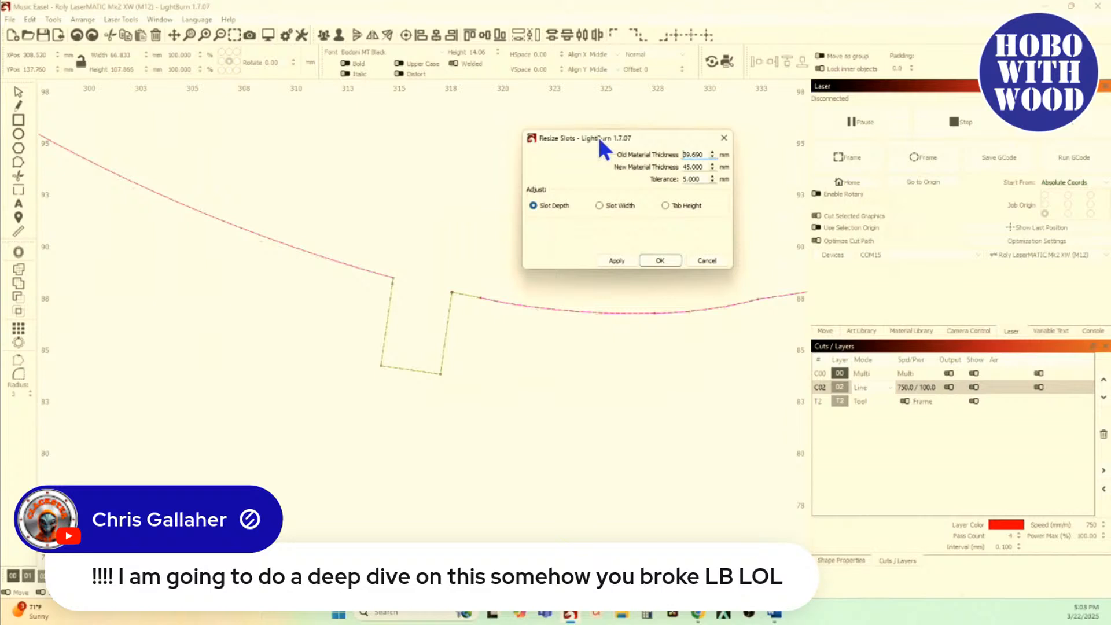
left_click(664, 205)
left_click_drag(706, 153, 631, 149)
type("4")
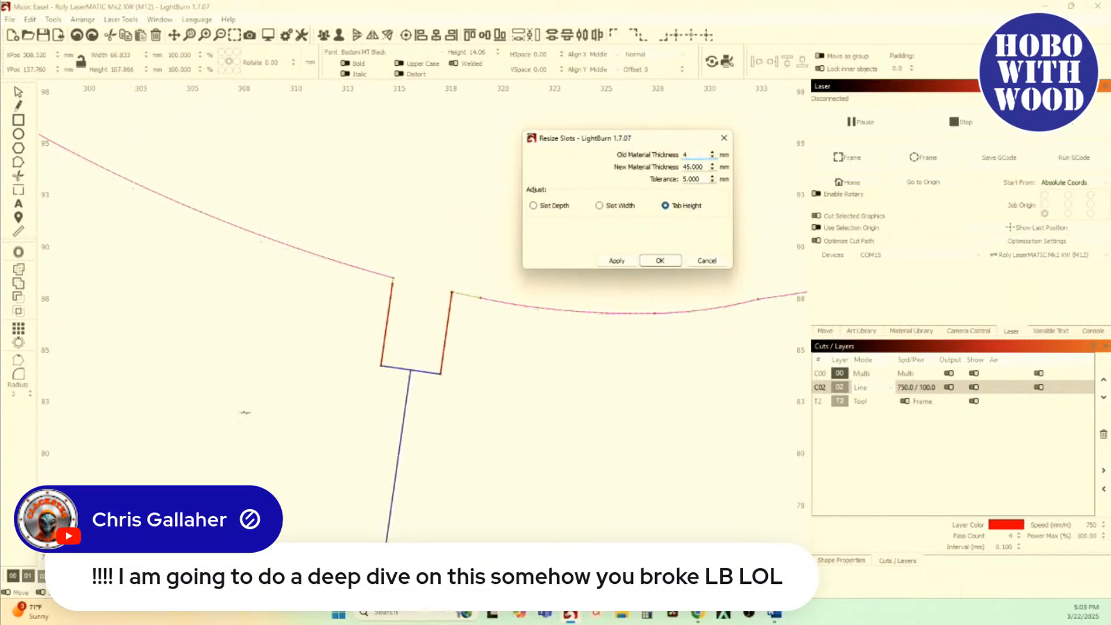
scroll(243, 412, "down", 2)
scroll(324, 437, "down", 3)
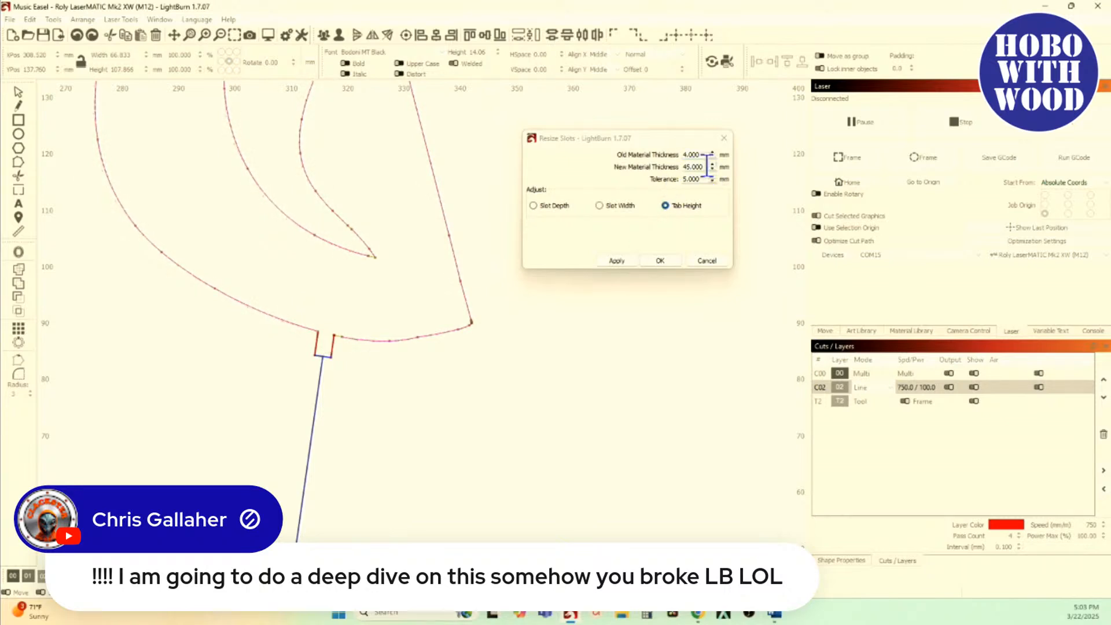
left_click_drag(707, 166, 642, 165)
type("5")
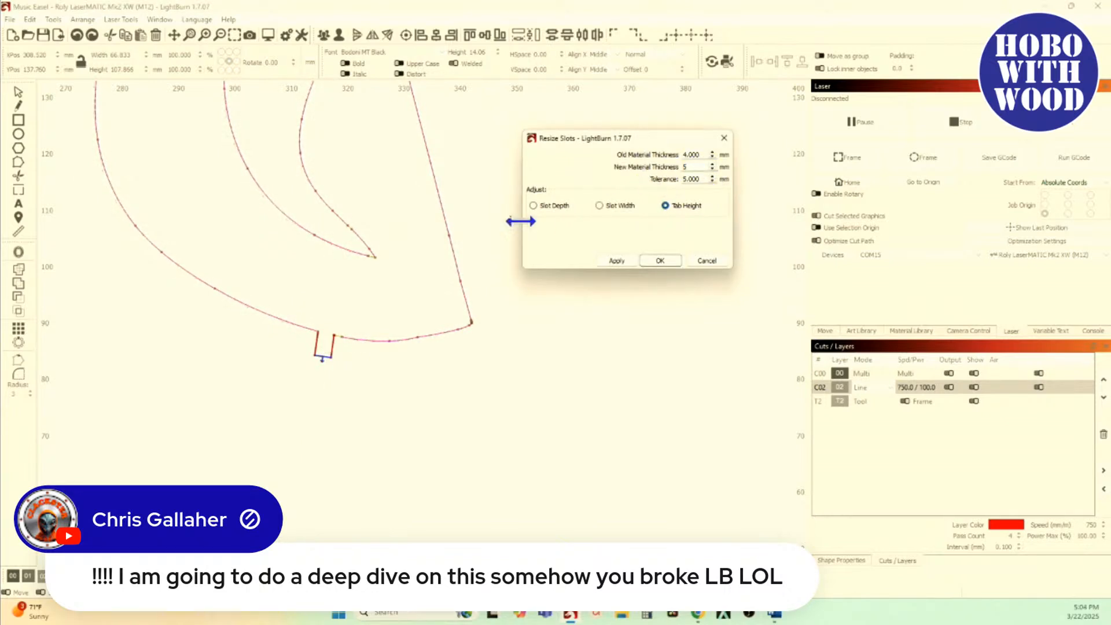
scroll(355, 392, "up", 2)
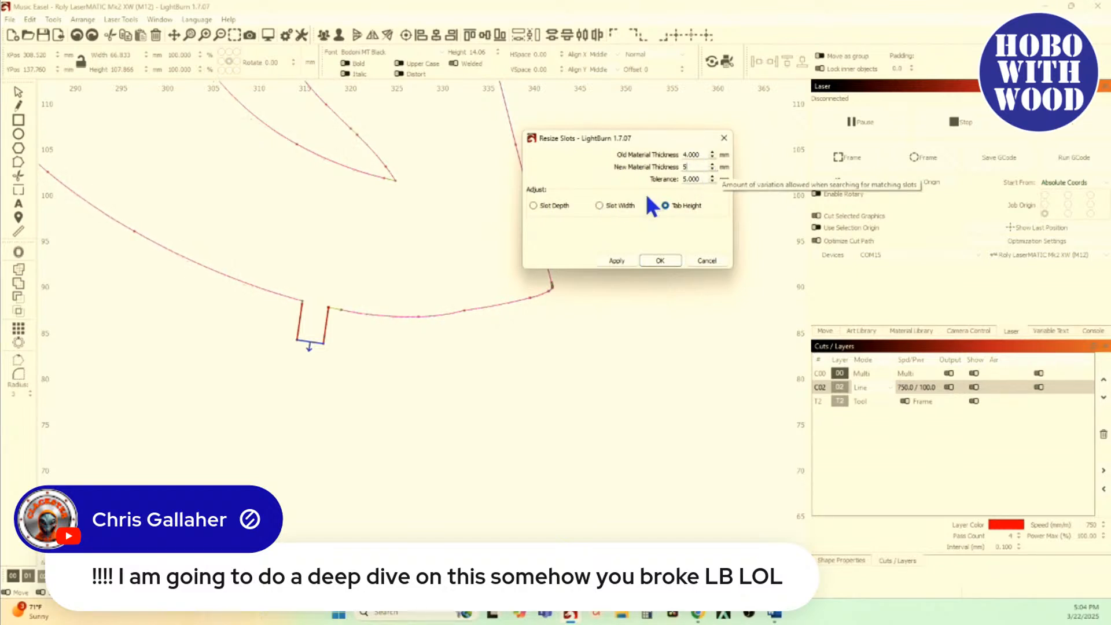
Step: Set the old thickness to 2.91 mm, preview Tab Height up to a new thickness of 6.5 mm with 4.45 mm tolerance, and cancel
left_click(601, 210)
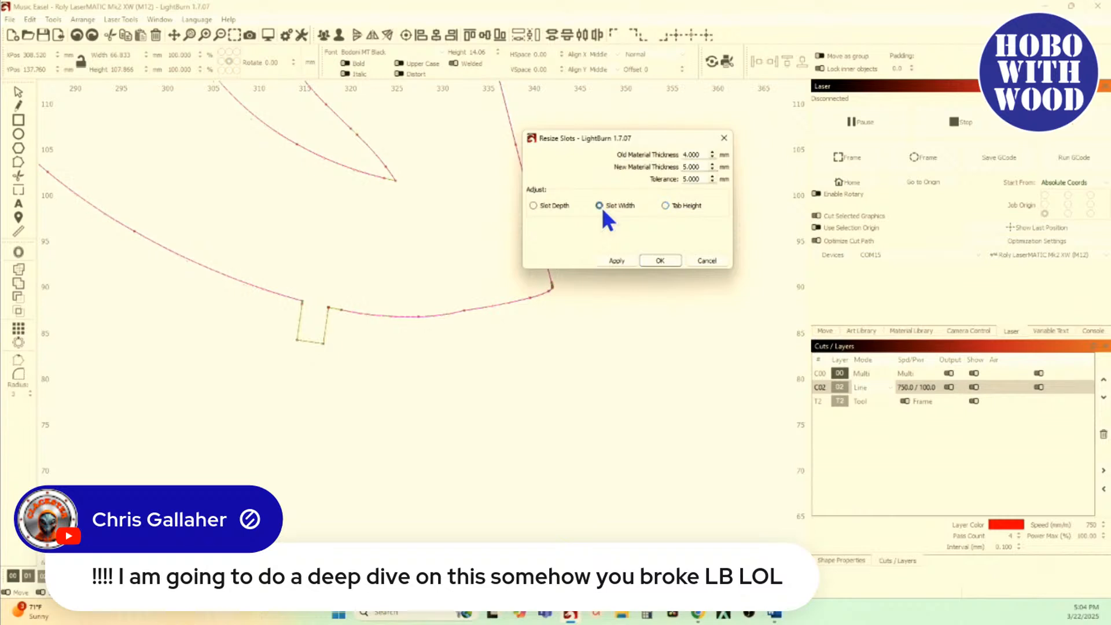
double_click(704, 154)
type("2.91")
key("Tab")
left_click(666, 205)
left_click(714, 167)
left_click(714, 166)
left_click(714, 167)
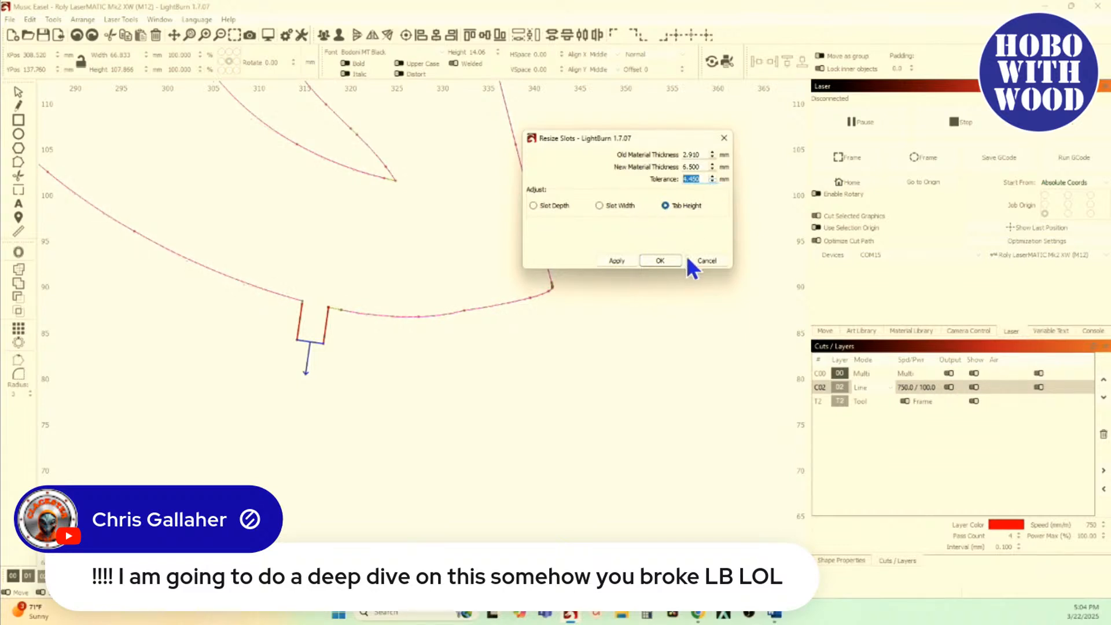
left_click(706, 260)
scroll(610, 276, "down", 3)
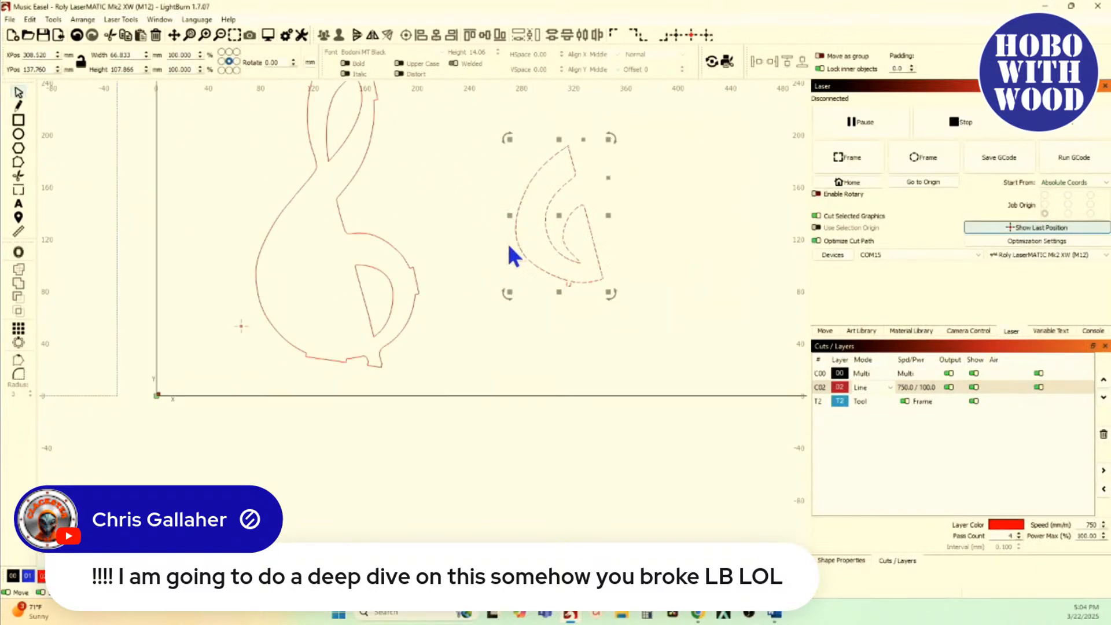
Step: Undo the crescent's move and select the treble clef outline together with the crescent
left_click(76, 36)
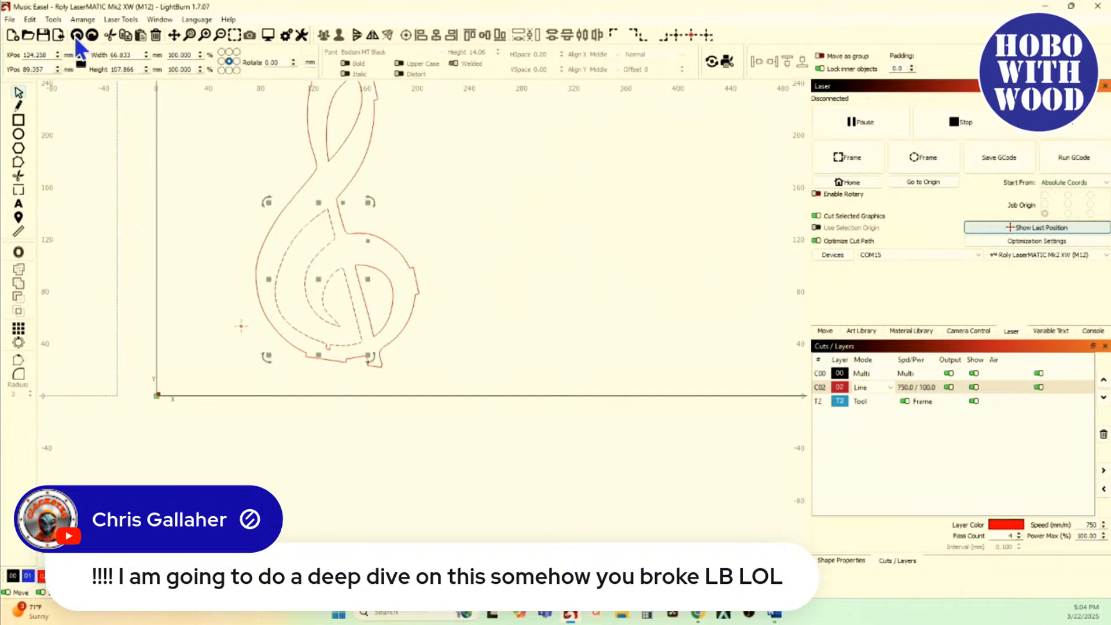
scroll(289, 374, "up", 2)
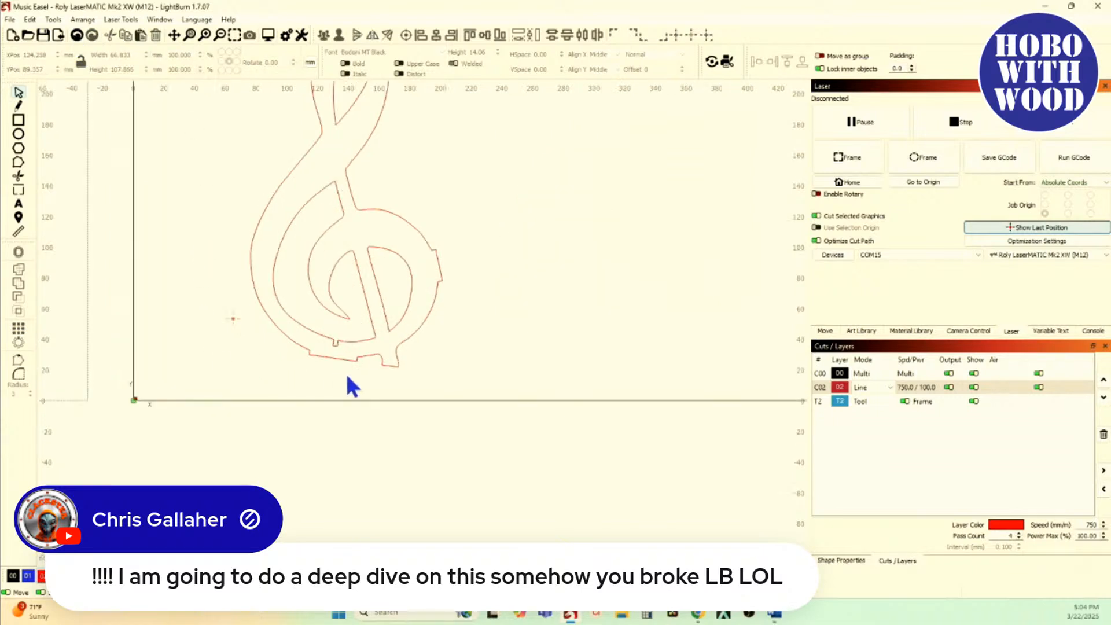
left_click_drag(294, 331, 293, 328)
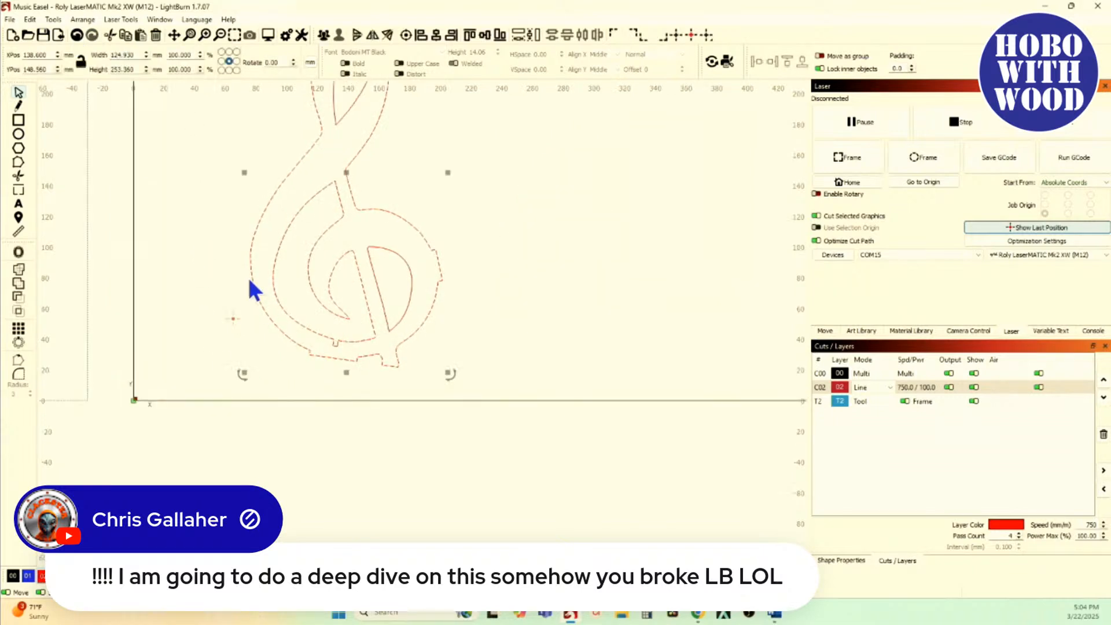
Step: Open Resize Slots for the selection, preview Tab Height and Slot Width on the crescent's tab, and examine its corner nodes
left_click(54, 20)
left_click(90, 346)
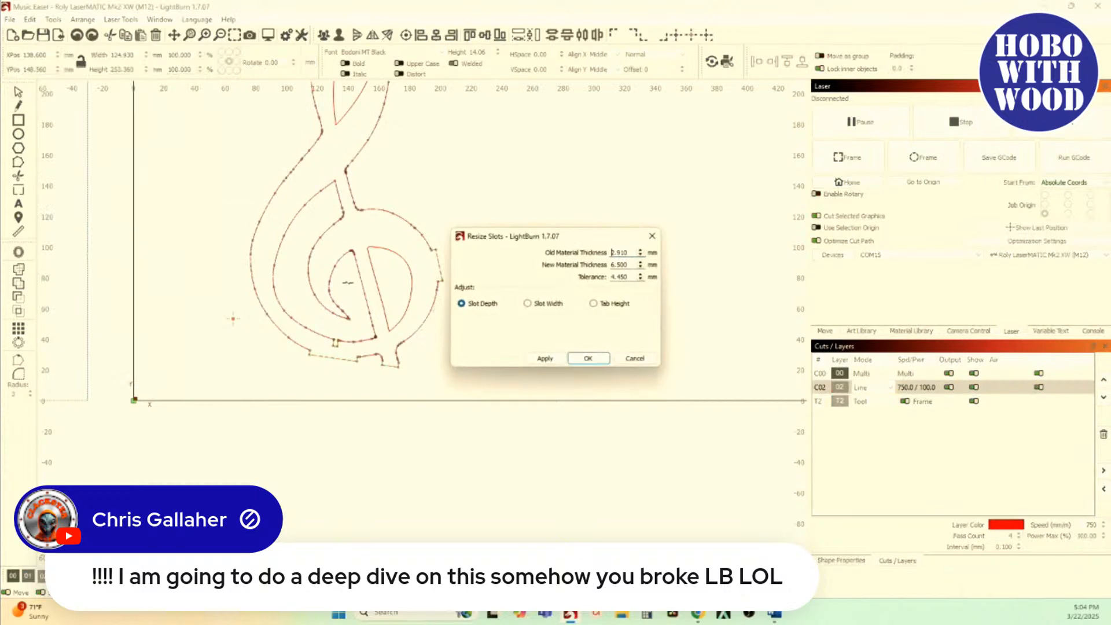
scroll(360, 319, "up", 10)
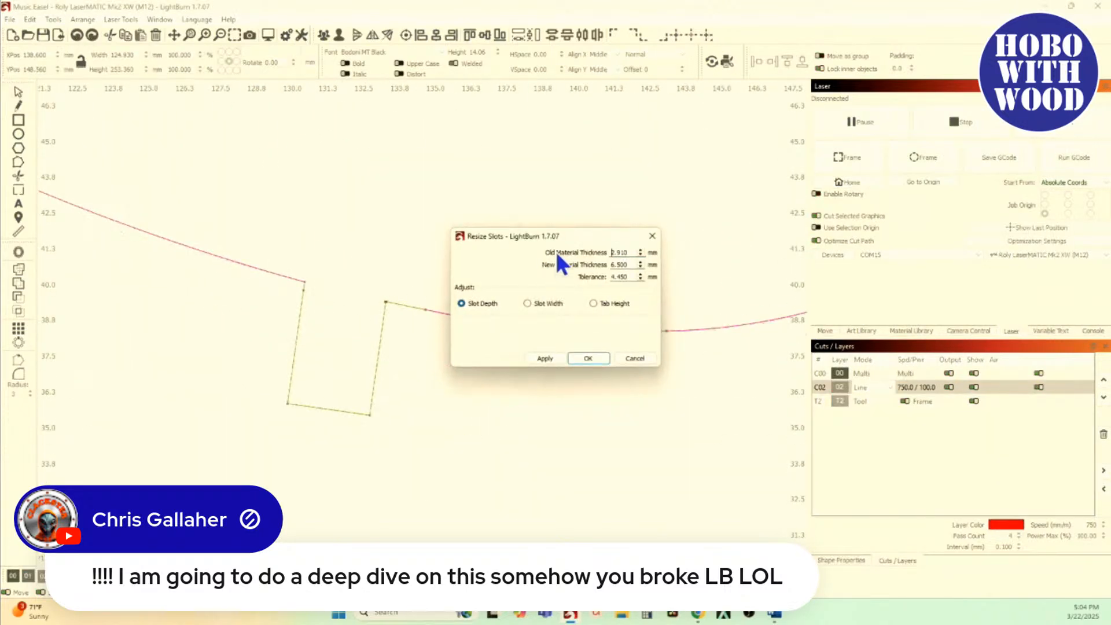
left_click_drag(577, 238, 598, 135)
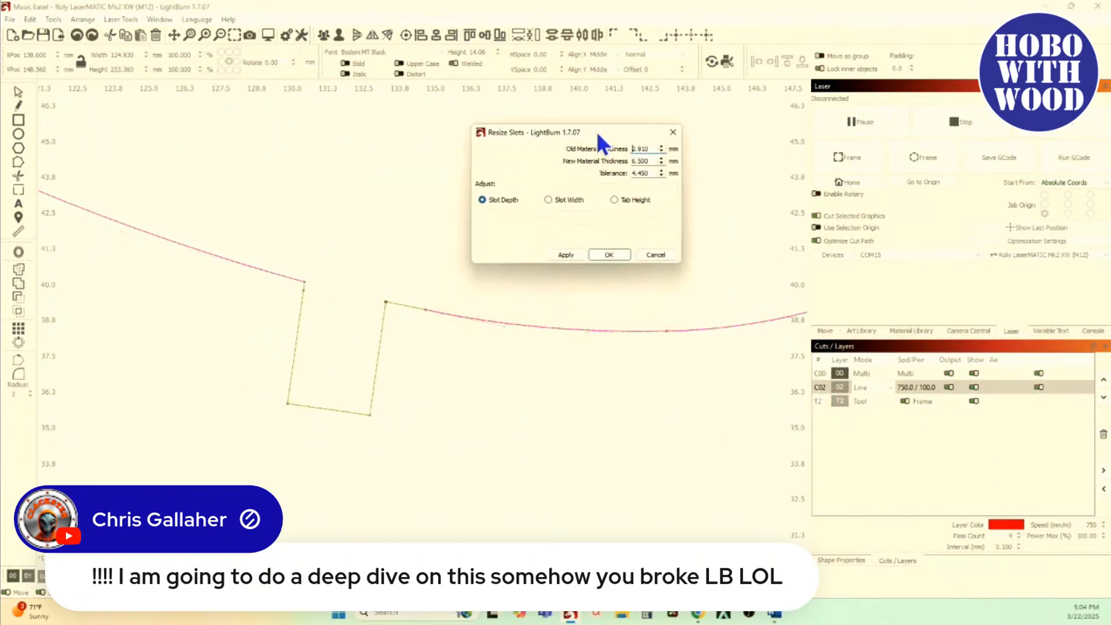
left_click(617, 202)
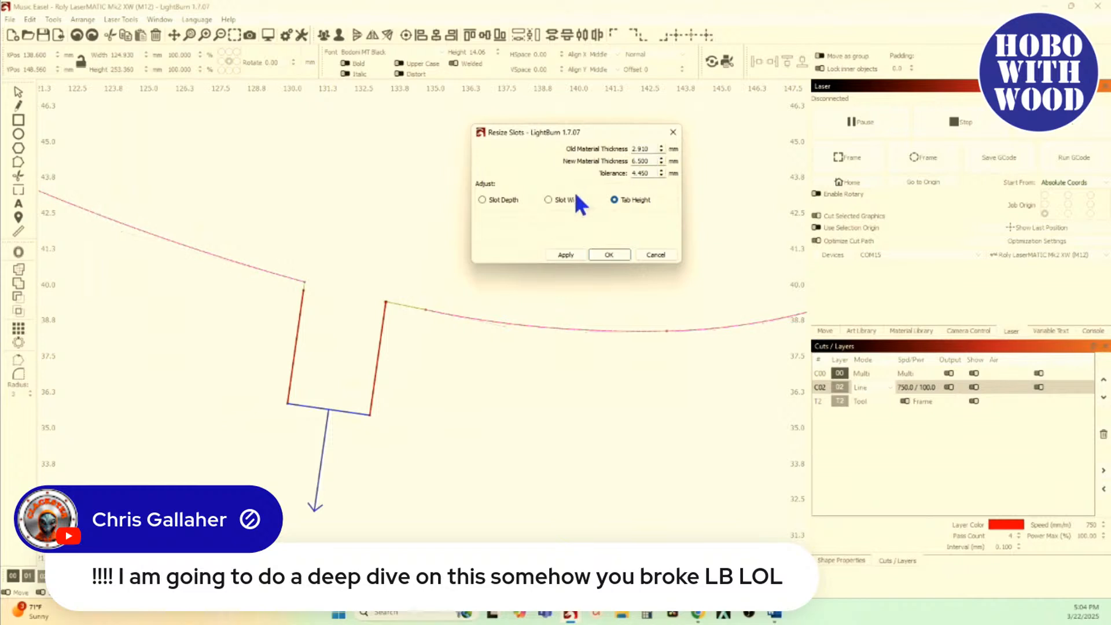
left_click(550, 198)
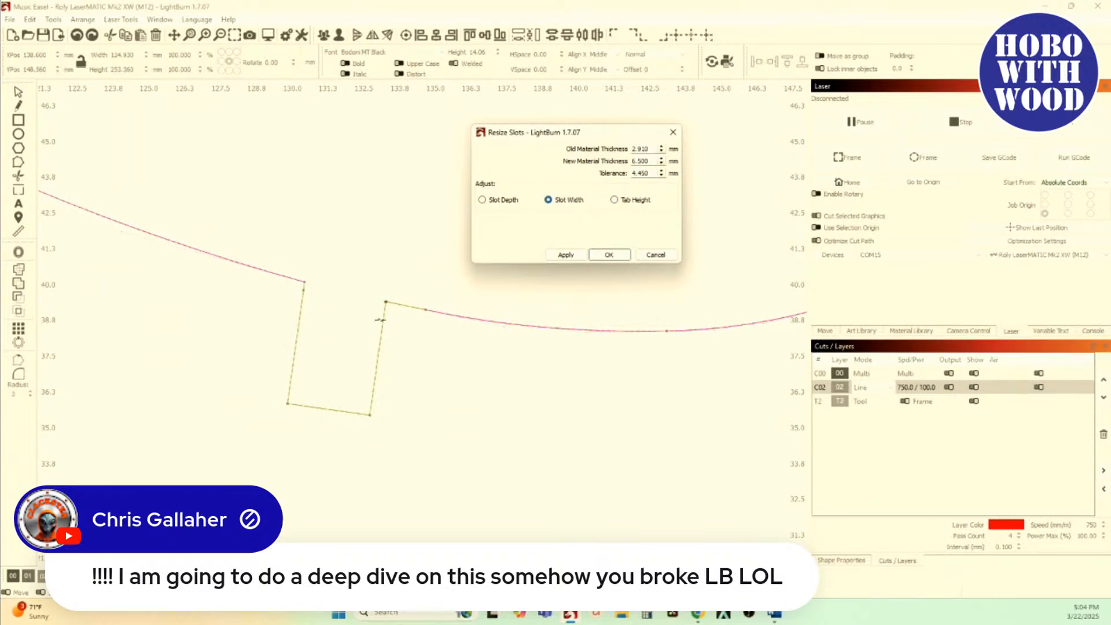
scroll(361, 272, "up", 12)
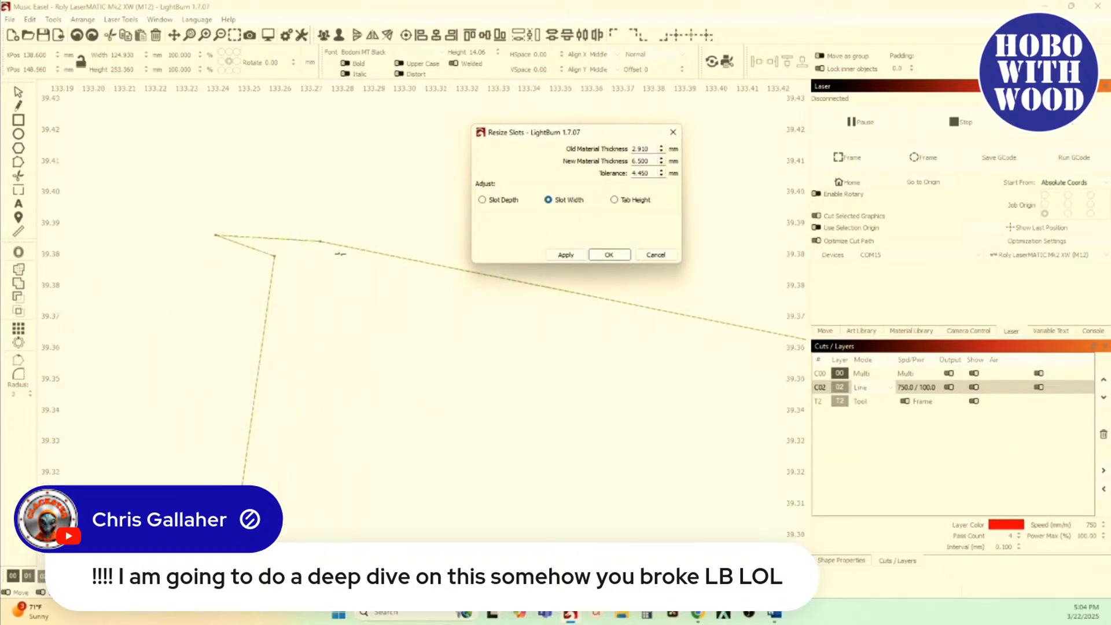
Step: Cancel Resize Slots and reopen the recent Music Easel project
left_click(655, 255)
scroll(634, 259, "down", 10)
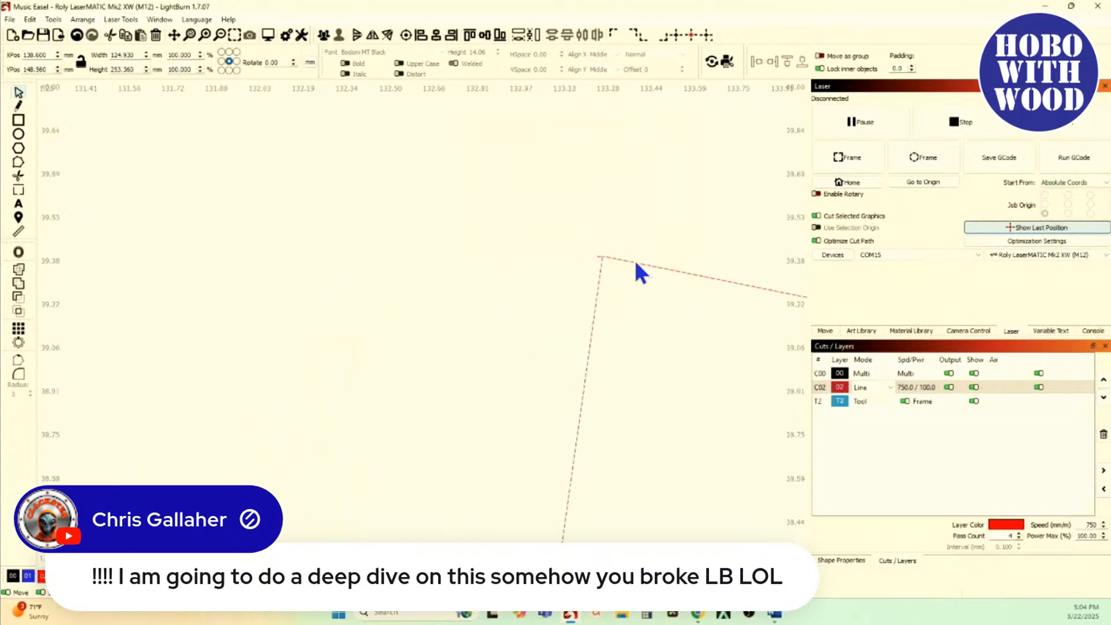
scroll(637, 268, "down", 8)
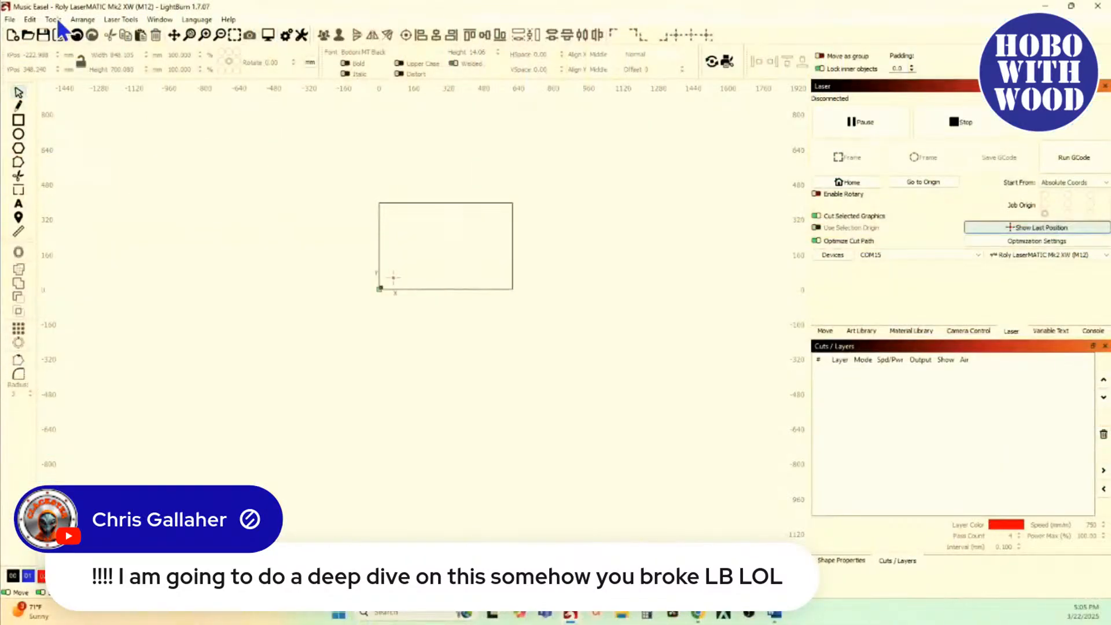
left_click(10, 20)
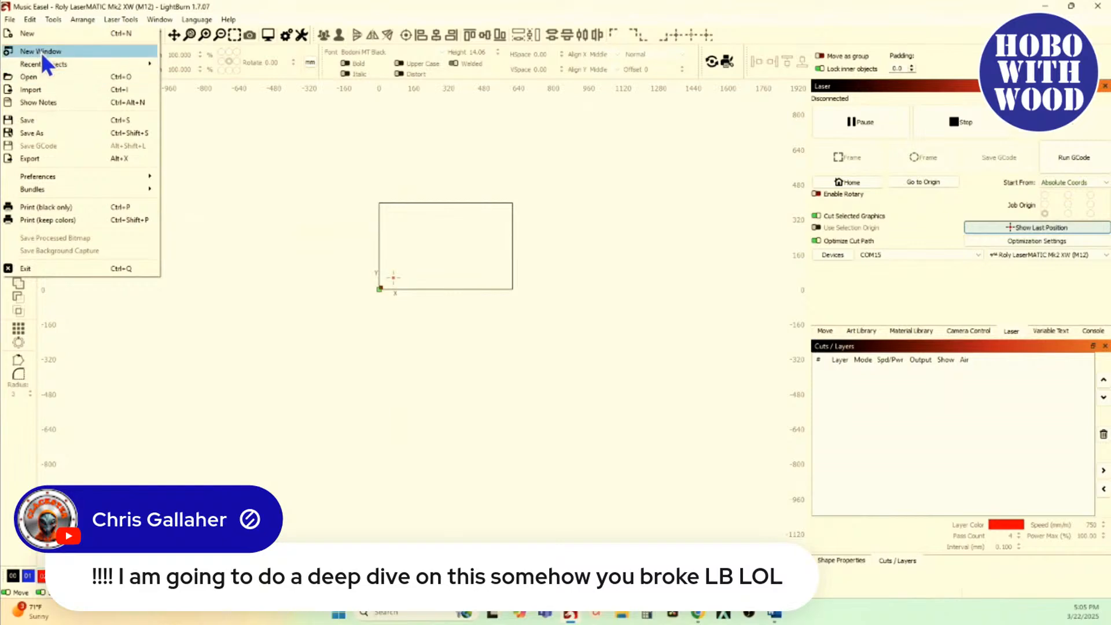
mouse_move(51, 64)
left_click(331, 67)
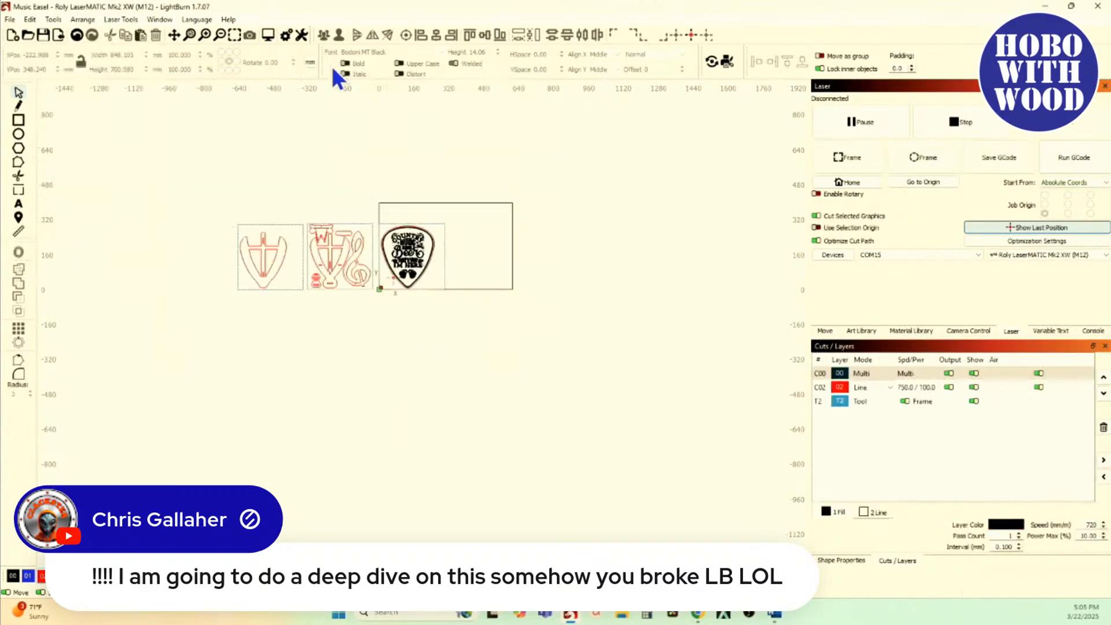
Step: Select the treble clef with its crescent and move them to the empty area beyond the guitar pick, at about X 460.7, Y 190.3 mm
scroll(307, 208, "up", 5)
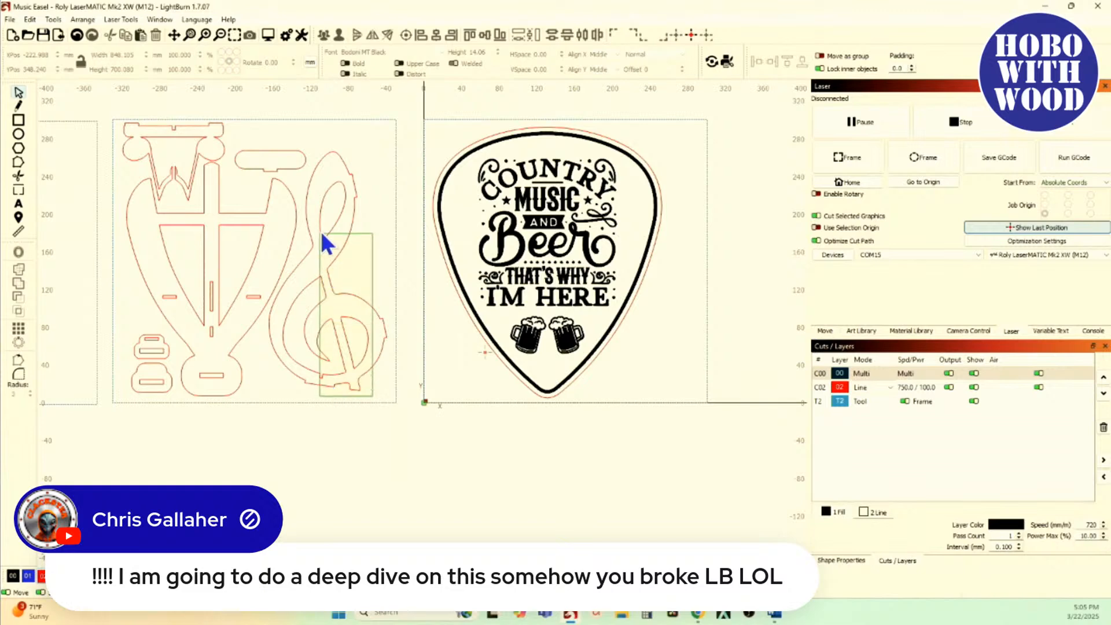
left_click(318, 228)
scroll(318, 228, "down", 3)
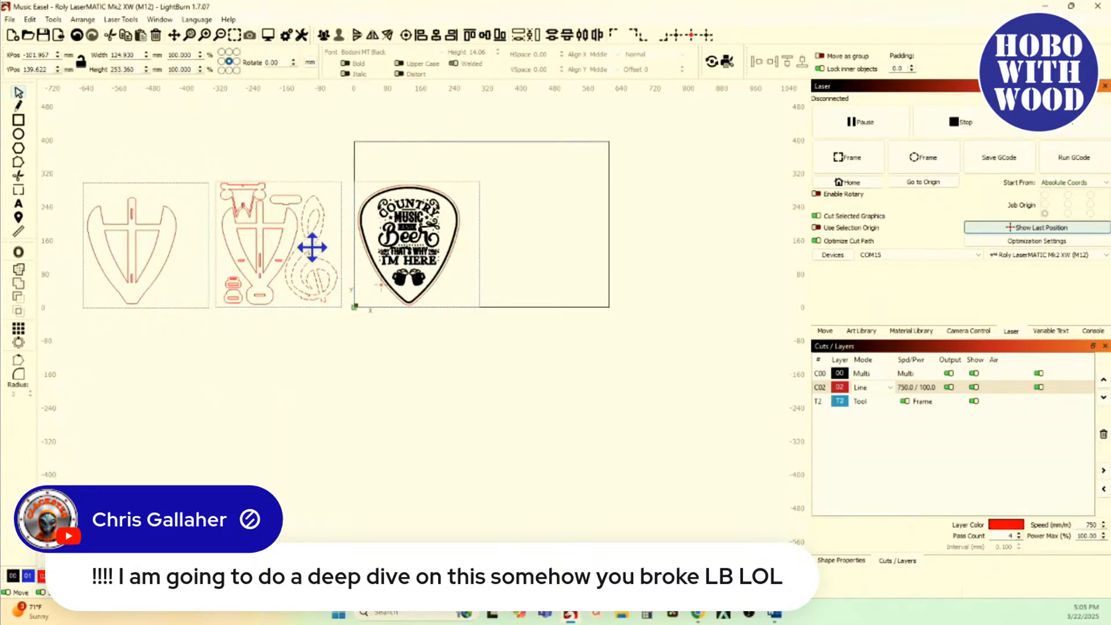
left_click_drag(313, 245, 554, 227)
scroll(551, 232, "up", 4)
scroll(435, 280, "up", 2)
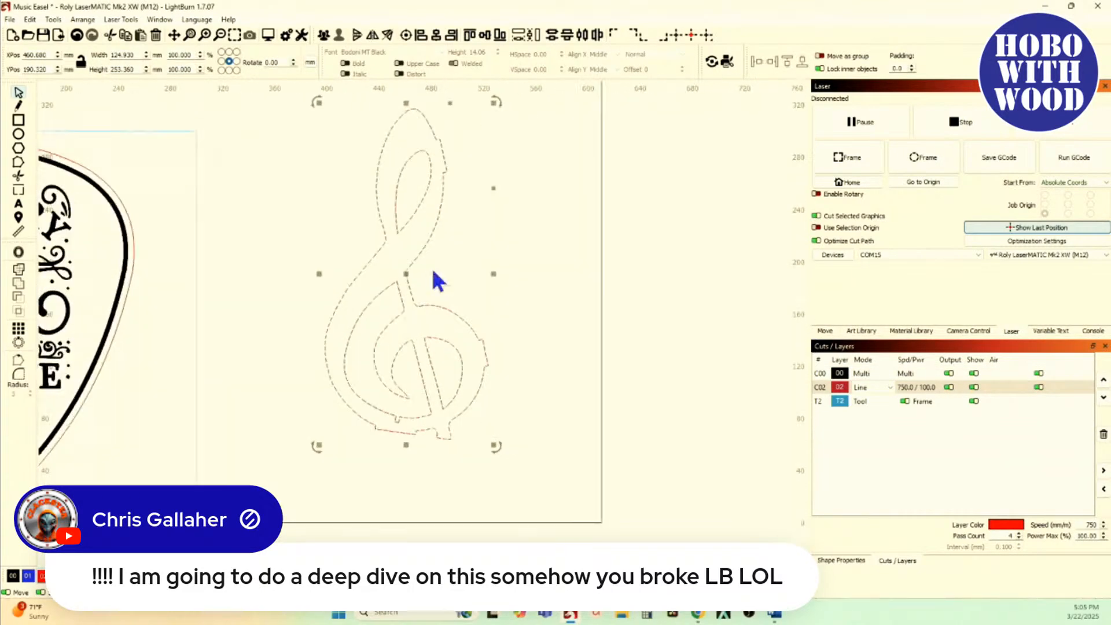
Step: Open Resize Slots for the treble clef and preview Tab Height on the crescent's small tab
left_click(53, 19)
left_click(92, 344)
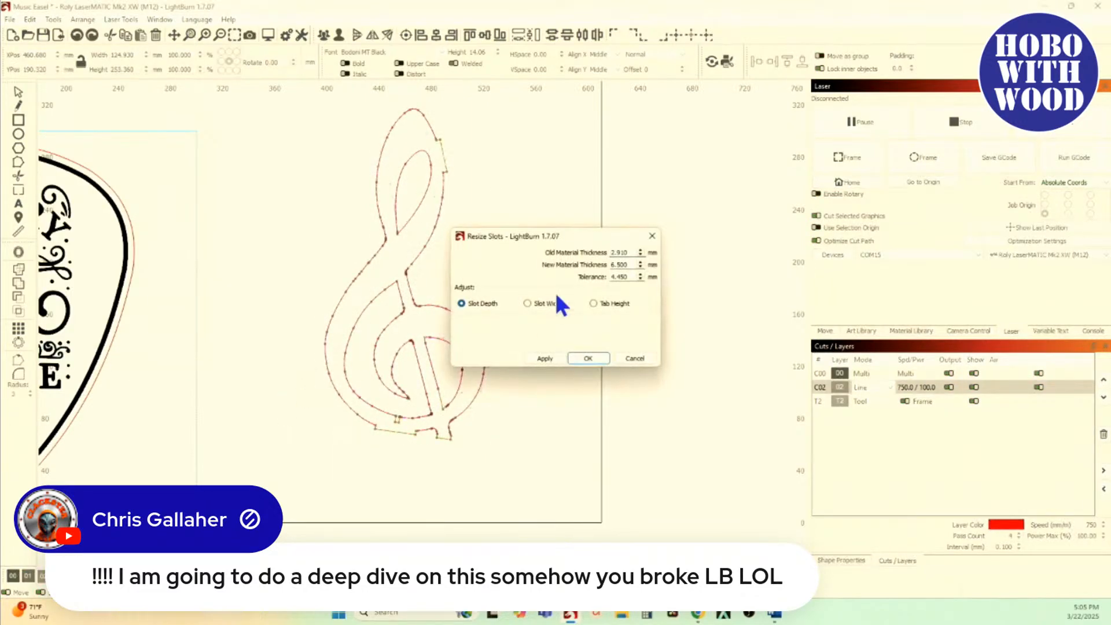
left_click(597, 306)
scroll(430, 458, "up", 12)
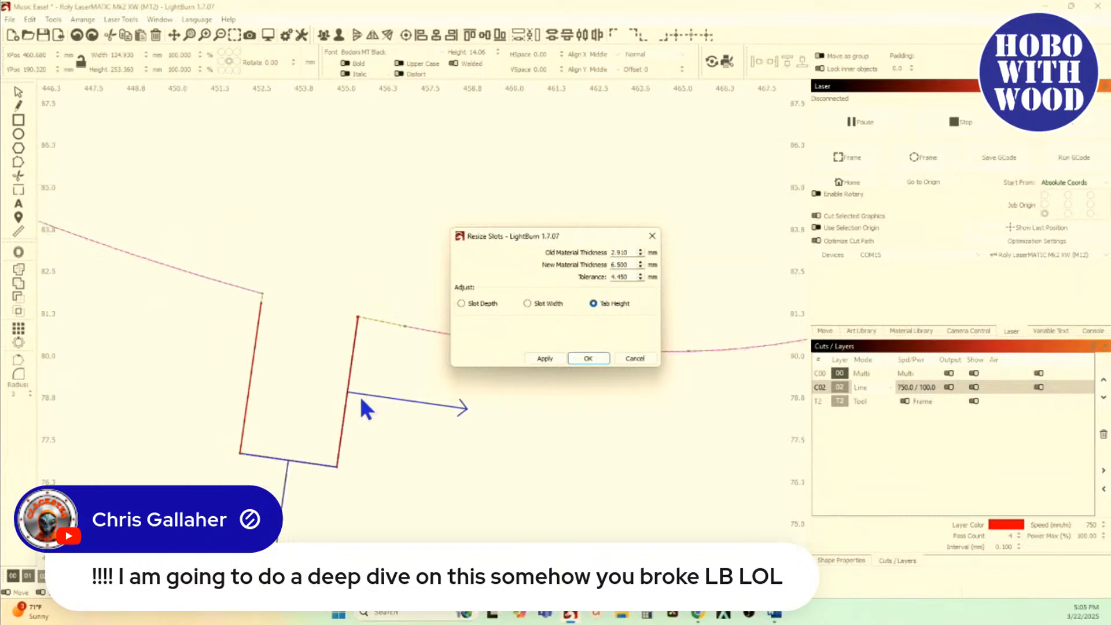
scroll(359, 394, "up", 1)
left_click_drag(323, 400, 244, 268)
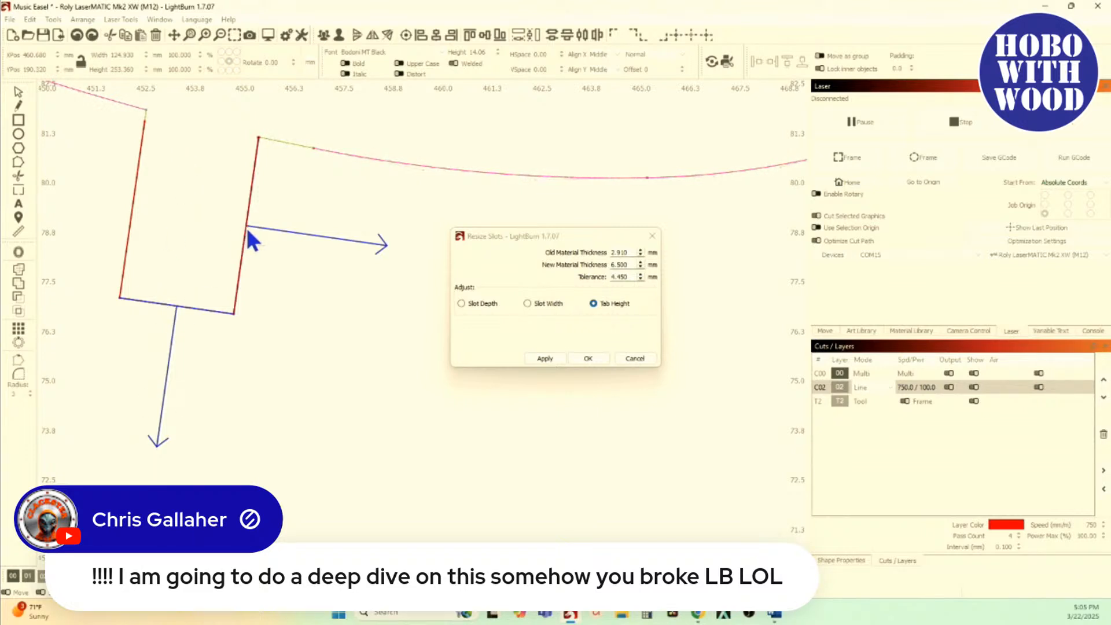
Step: Examine the nodes where the tab's side meets the crescent's curve, and cancel Resize Slots
scroll(246, 232, "down", 2)
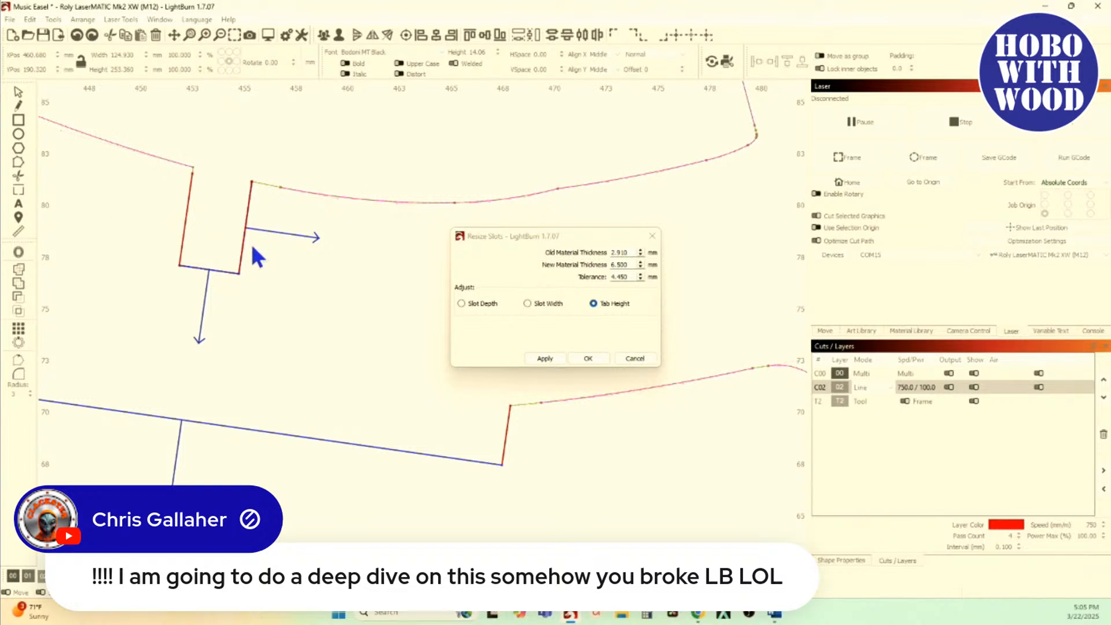
scroll(253, 191, "up", 10)
scroll(272, 223, "down", 3)
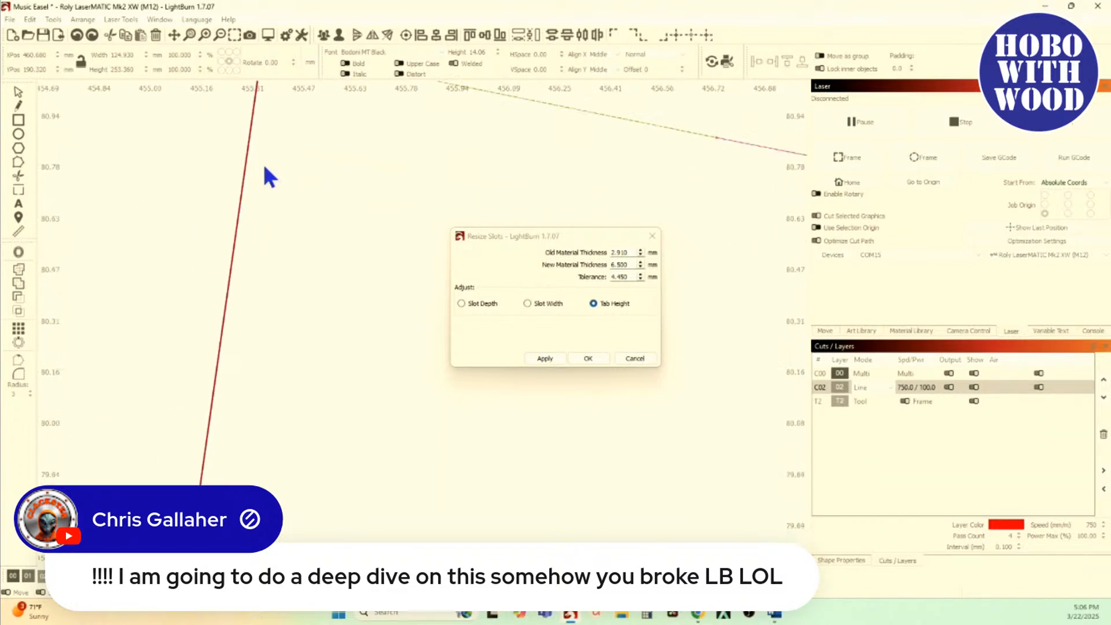
left_click_drag(253, 192, 254, 227)
scroll(249, 137, "down", 4)
scroll(245, 123, "up", 3)
scroll(254, 228, "up", 15)
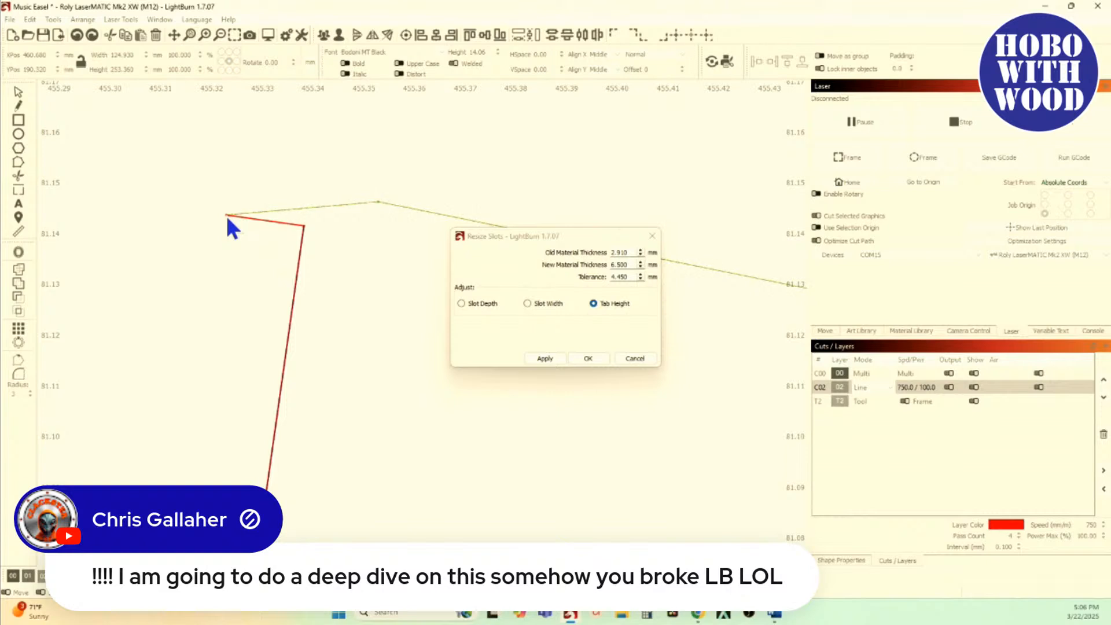
left_click(623, 360)
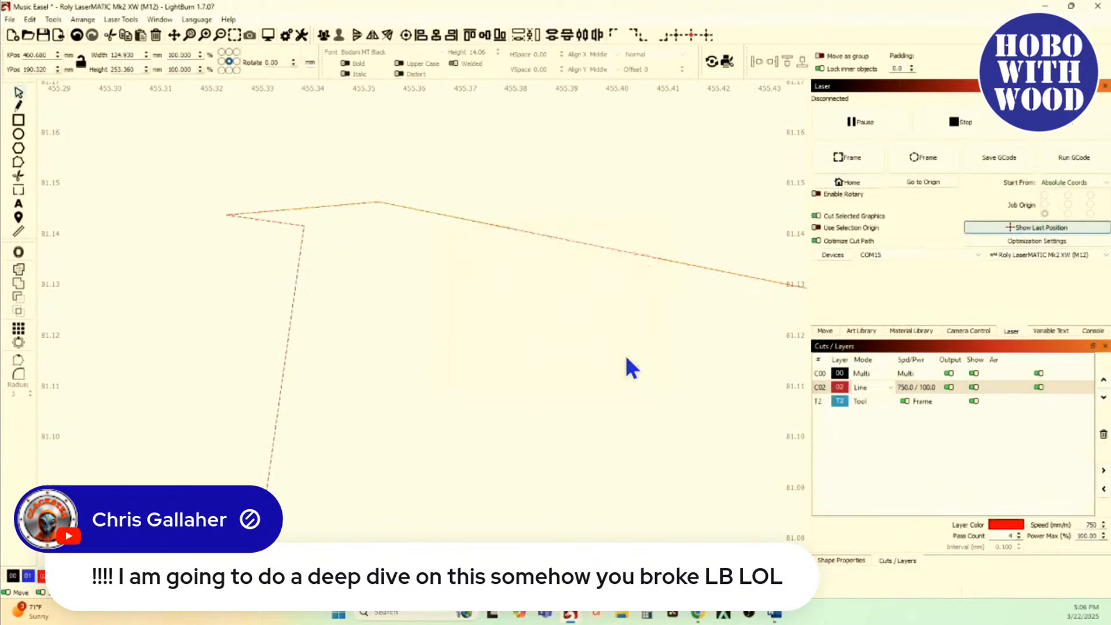
Step: Delete the stray outermost node at the upper corner of the crescent's tab in node editing
left_click(18, 163)
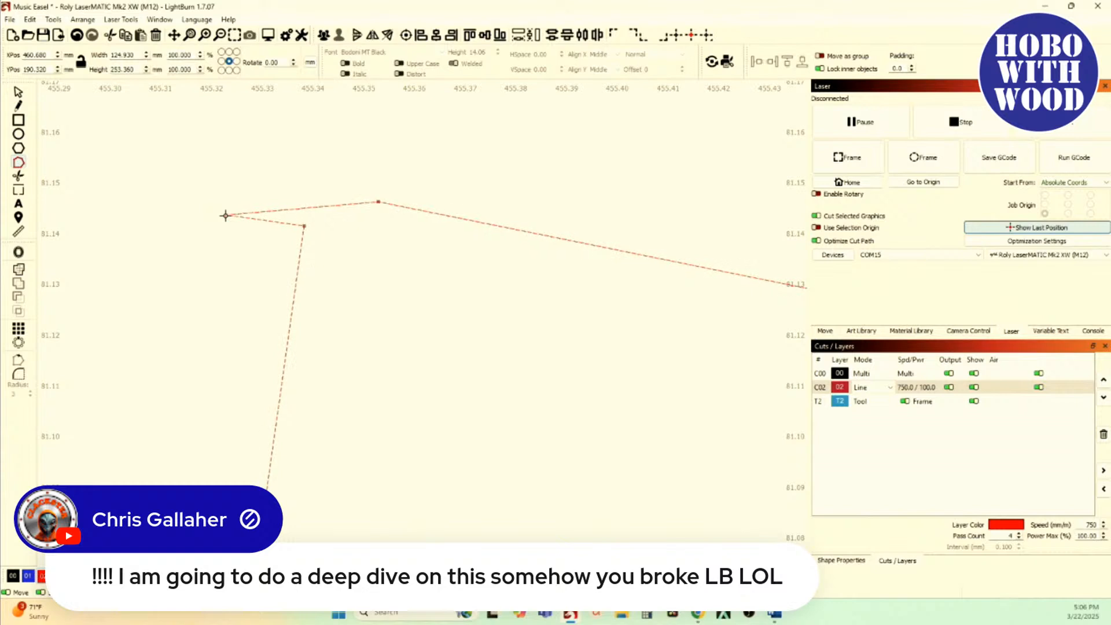
key("d")
scroll(226, 216, "down", 3)
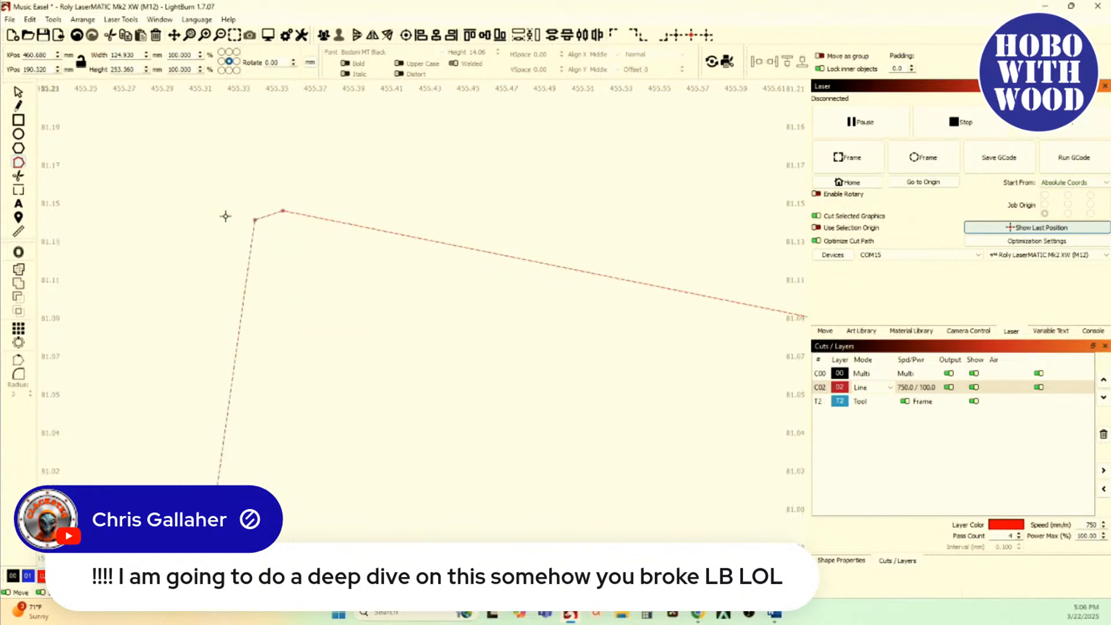
scroll(105, 98, "down", 12)
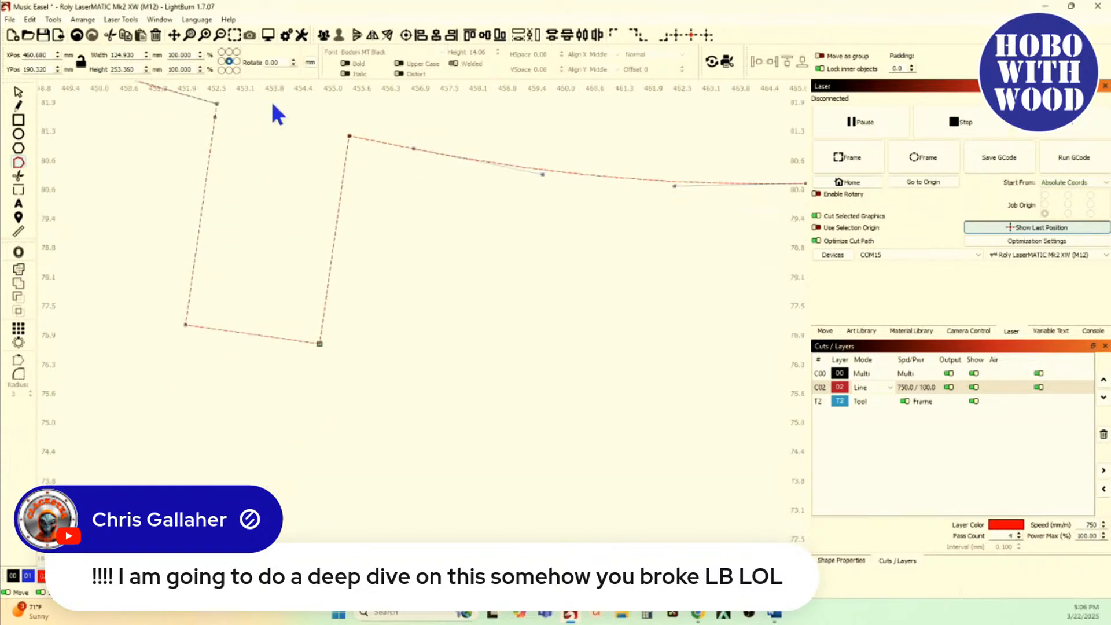
Step: Open Resize Slots again and preview Tab Height on the crescent's cleaned-up tab
left_click(53, 20)
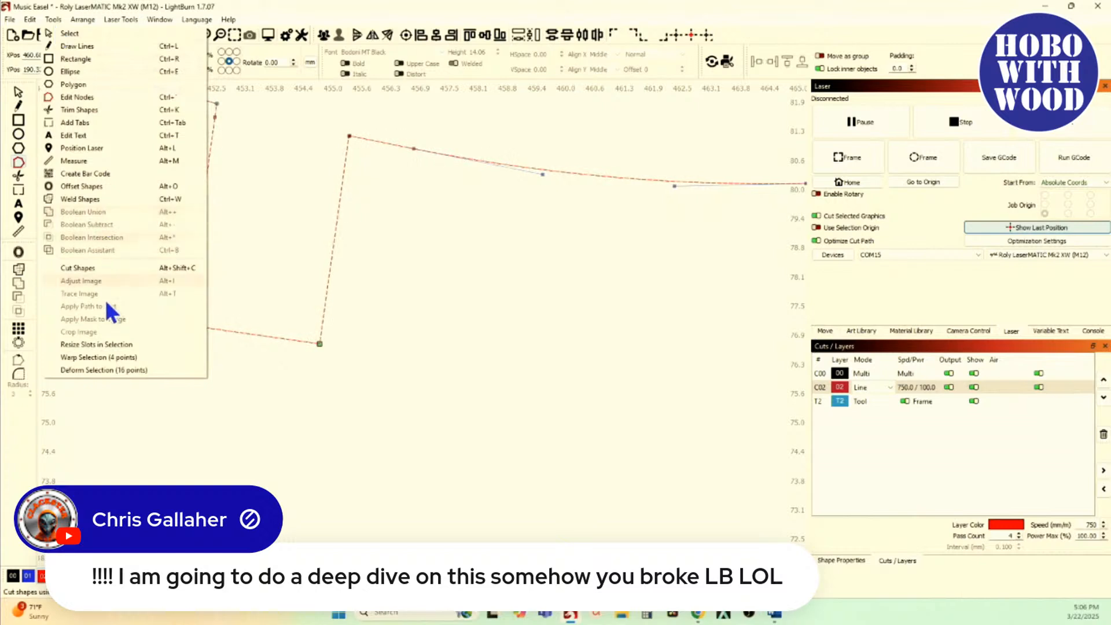
left_click(119, 342)
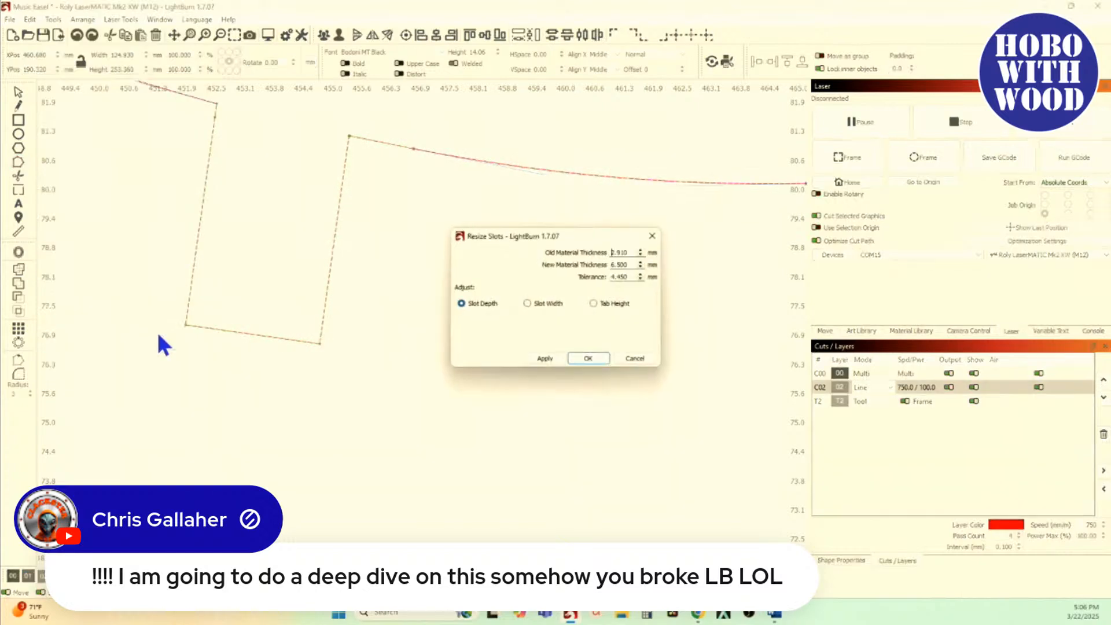
left_click(604, 312)
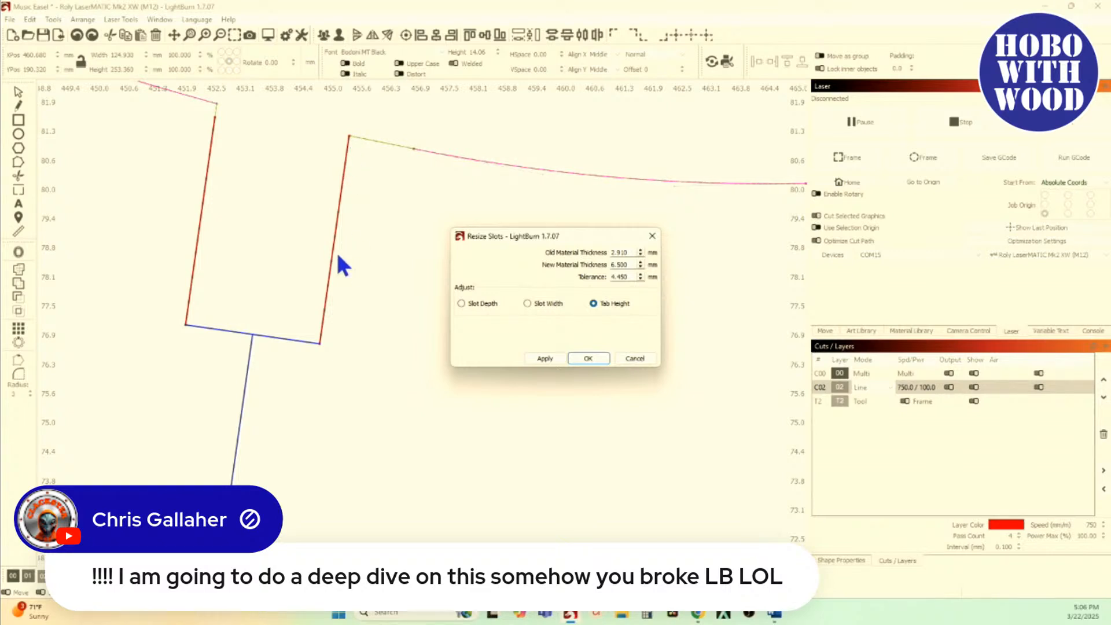
scroll(345, 165, "up", 3)
scroll(339, 165, "down", 3)
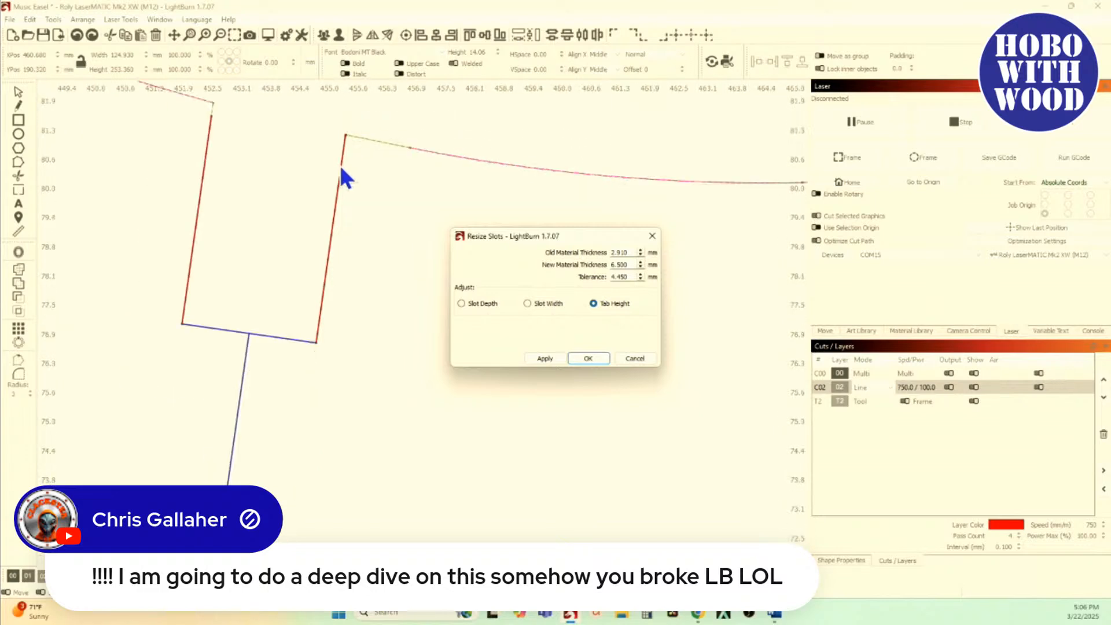